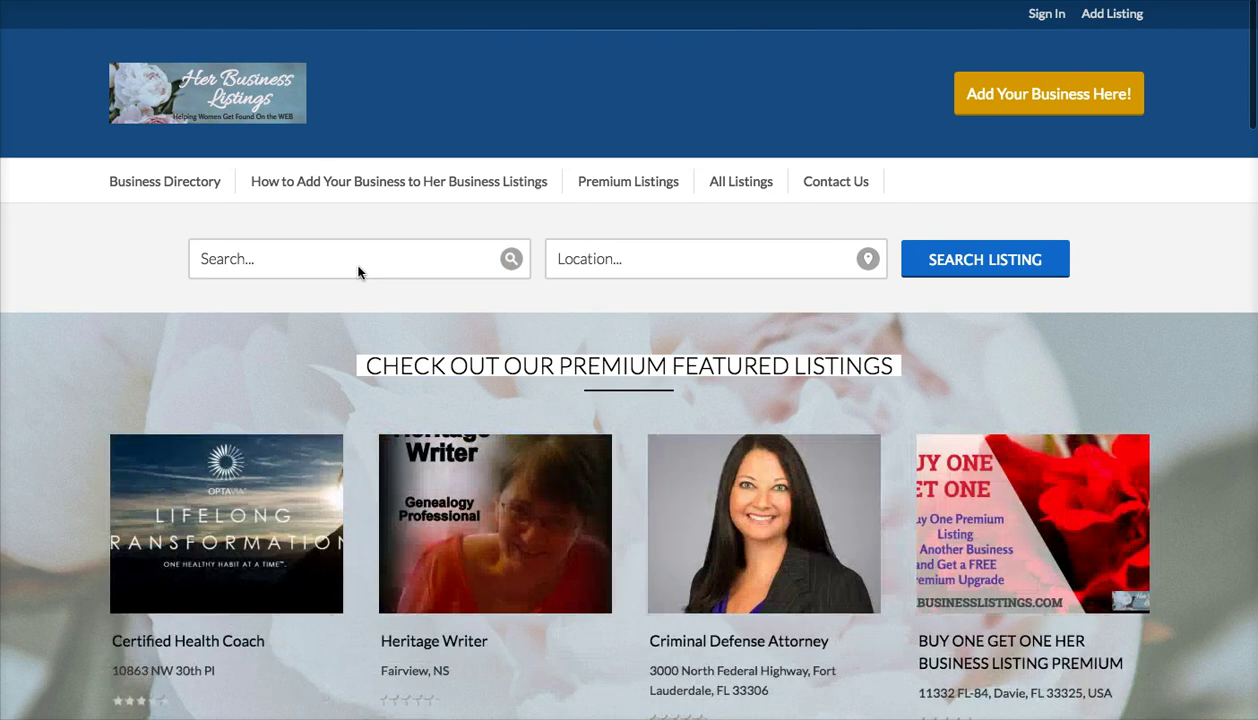
Step: Scroll through the first page of New Listings down to the pagination
scroll(357, 272, down, 2)
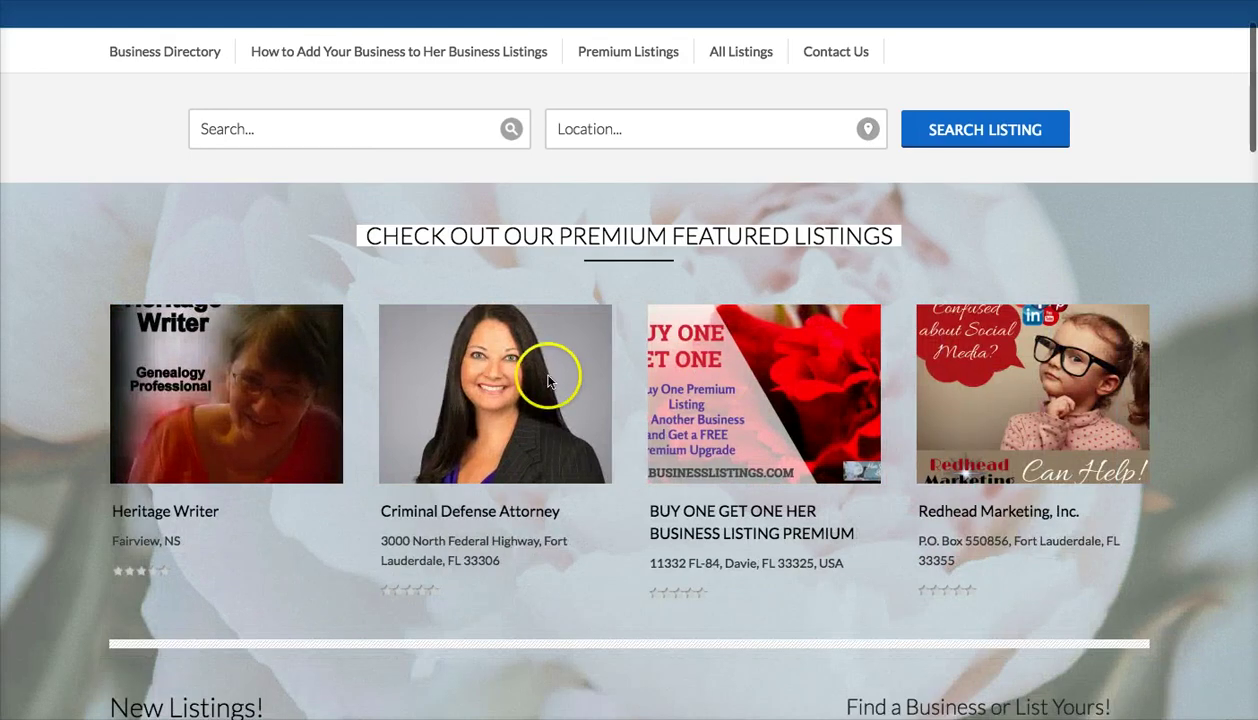
scroll(548, 376, down, 2)
scroll(548, 380, up, 2)
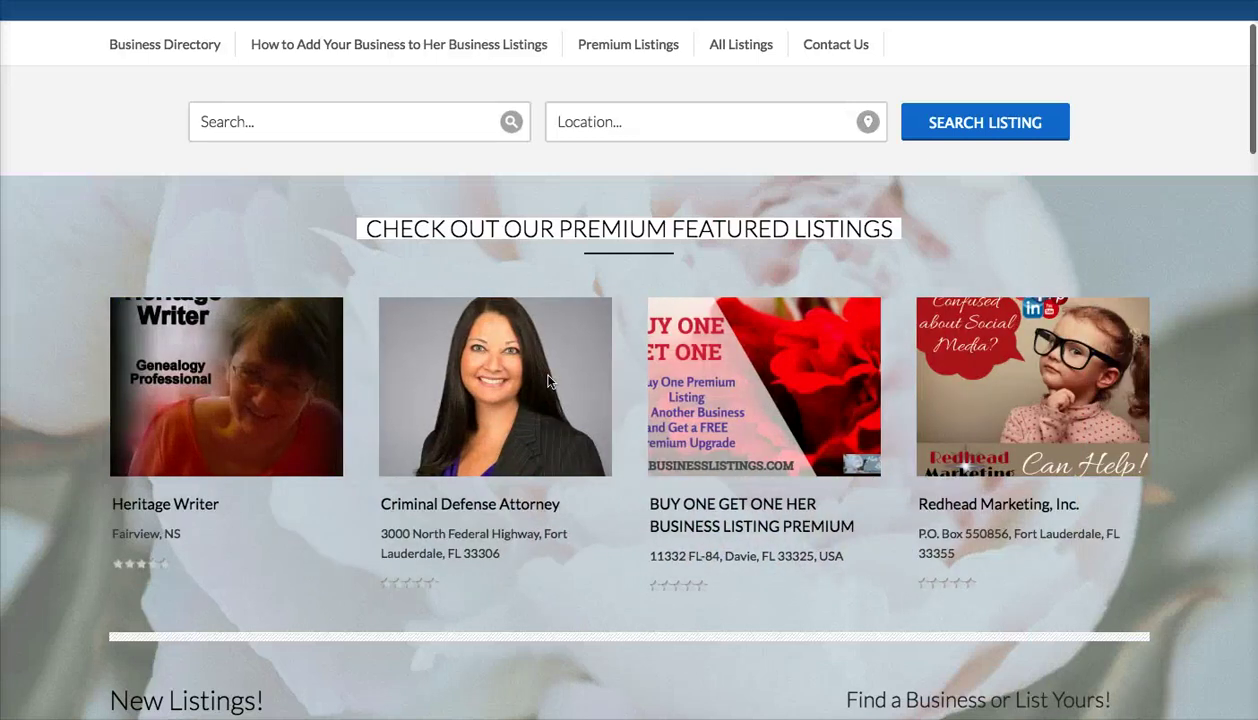
scroll(548, 380, down, 5)
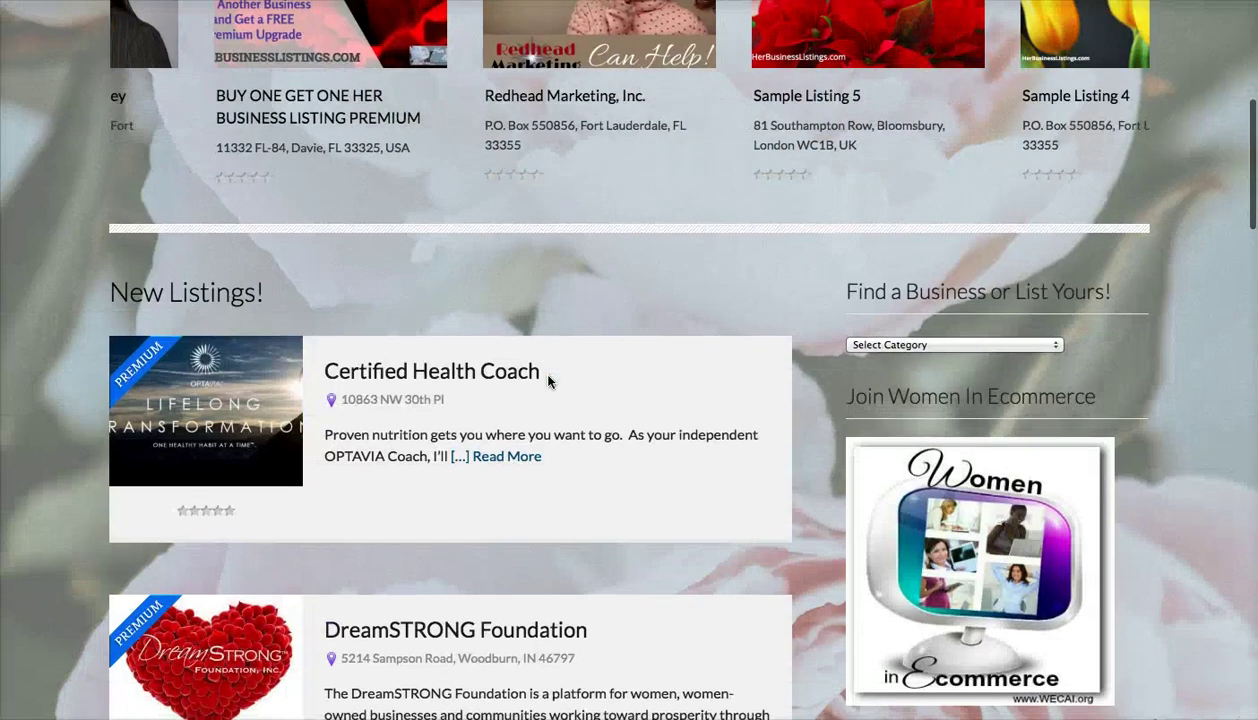
scroll(548, 380, down, 8)
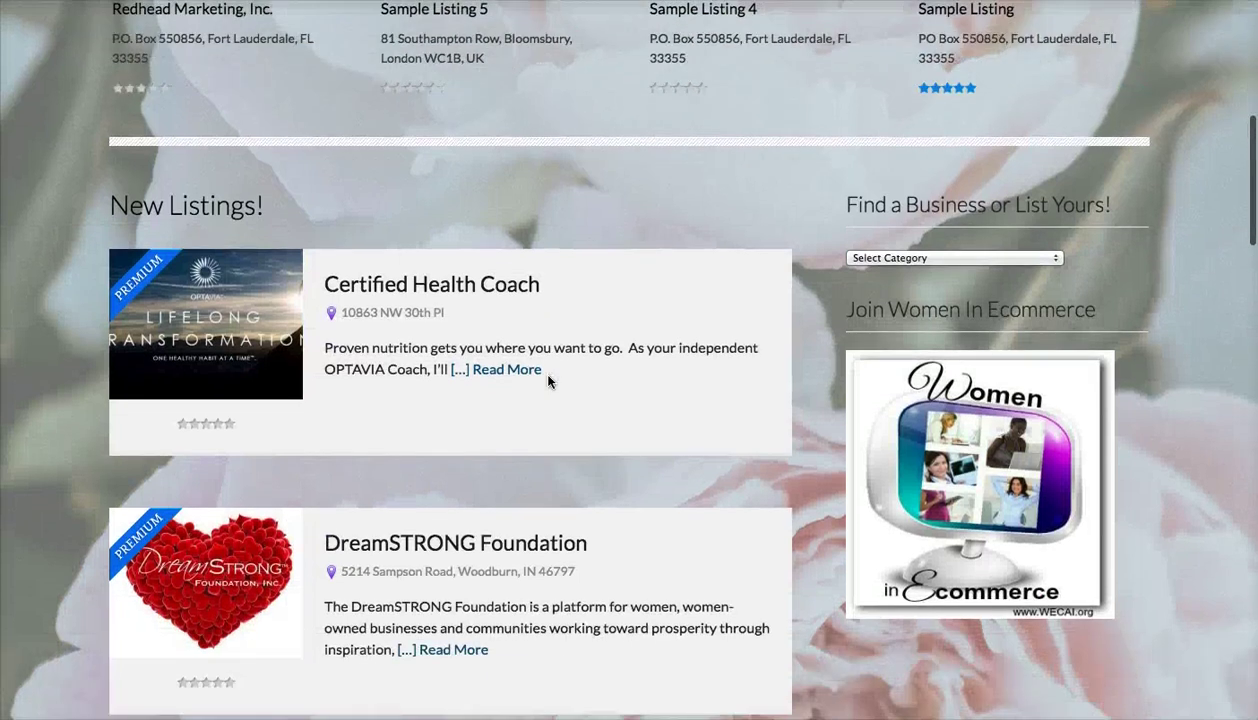
scroll(548, 381, down, 18)
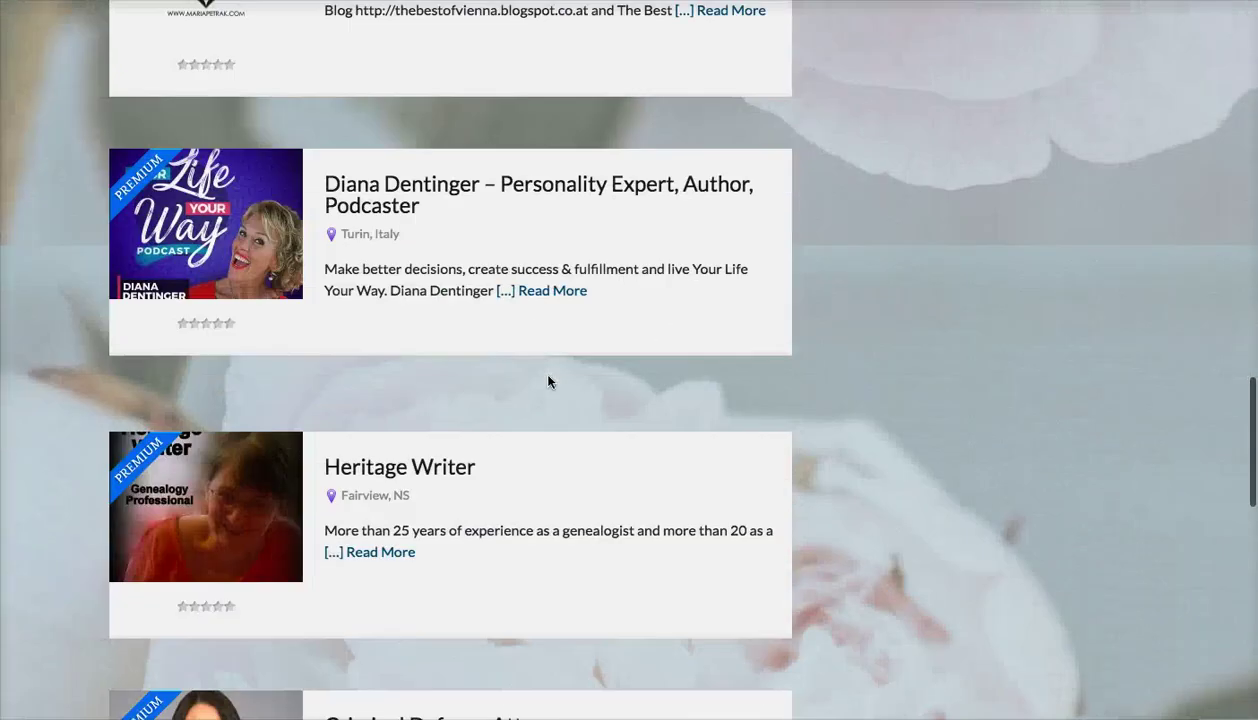
scroll(548, 381, down, 5)
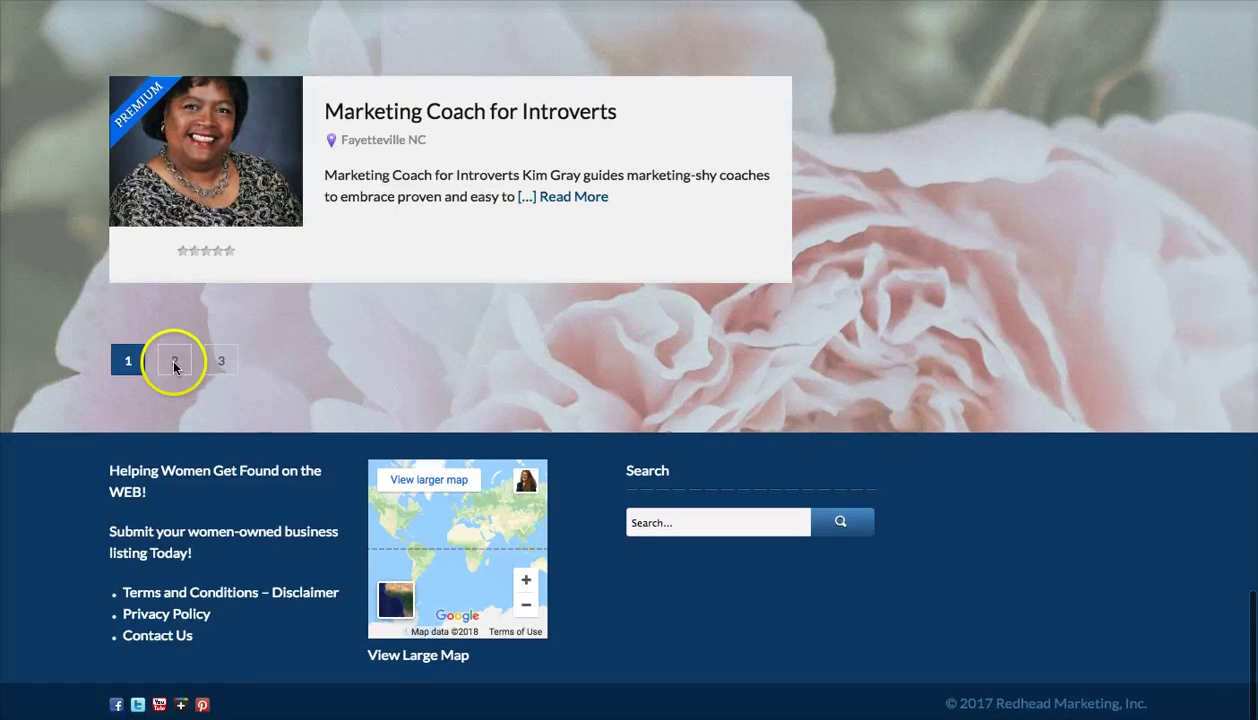
Step: Go to page 2 of the listings and browse down to Crown Plaza London – Kensington
click(174, 362)
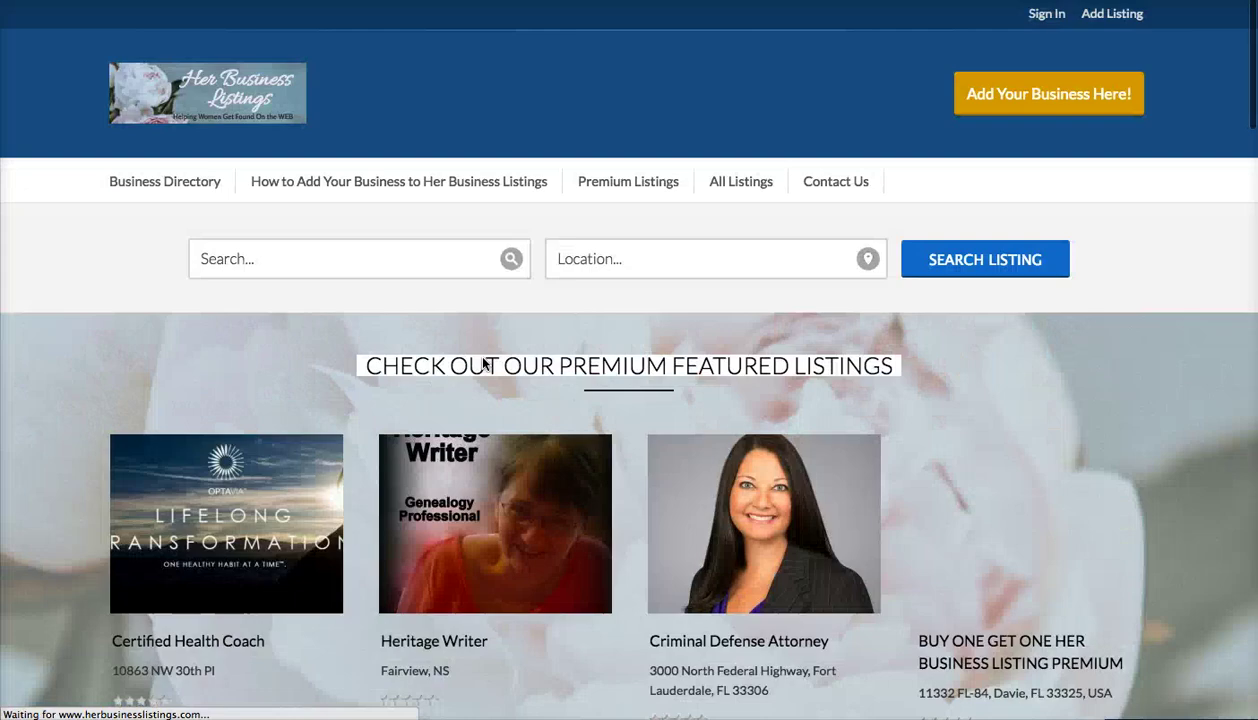
scroll(483, 364, down, 10)
scroll(483, 364, down, 10)
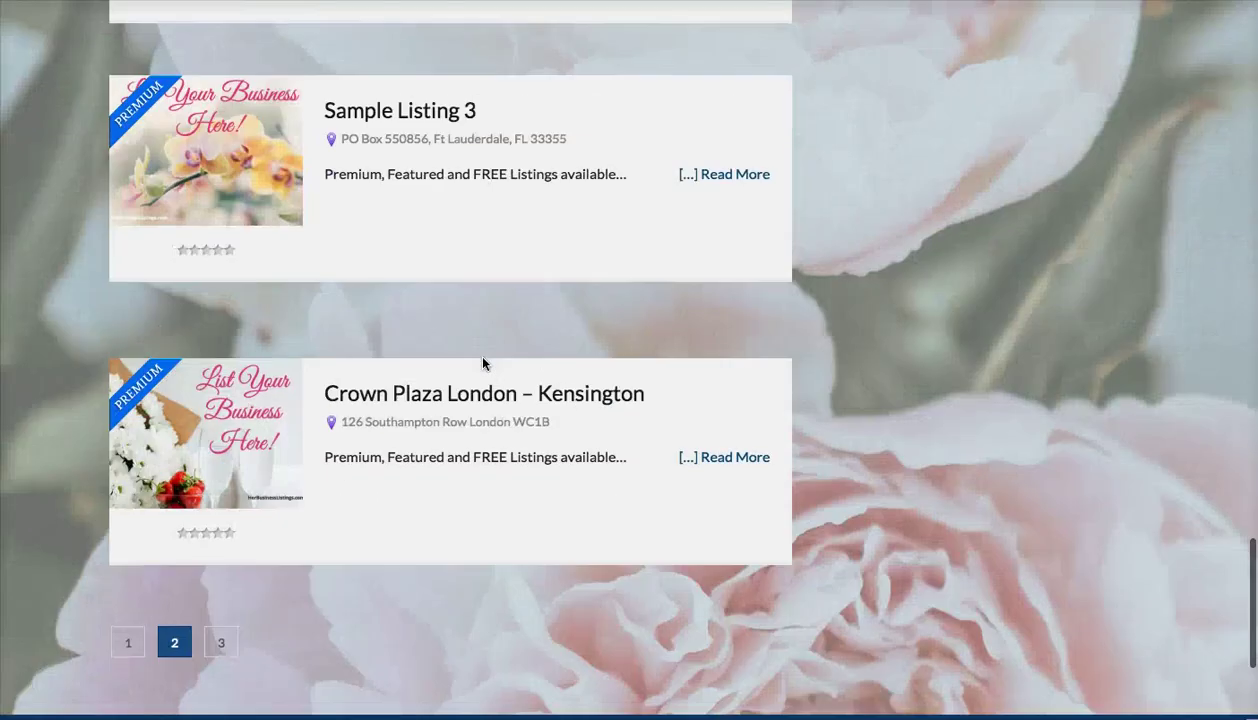
click(490, 287)
scroll(485, 299, down, 3)
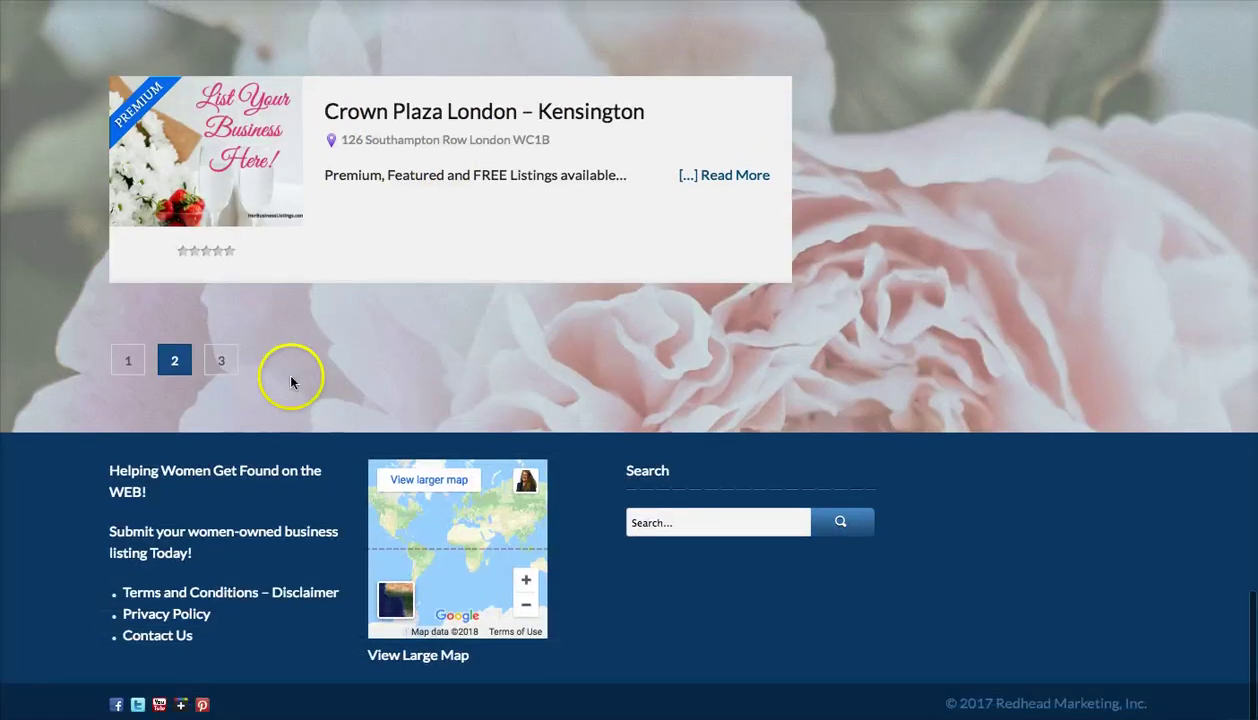
Step: Switch to page 3 and browse Transcended Souls, Acupuncture, J.Elizabeth by Christine, Bliss and Martin Durr Caldwell
click(221, 360)
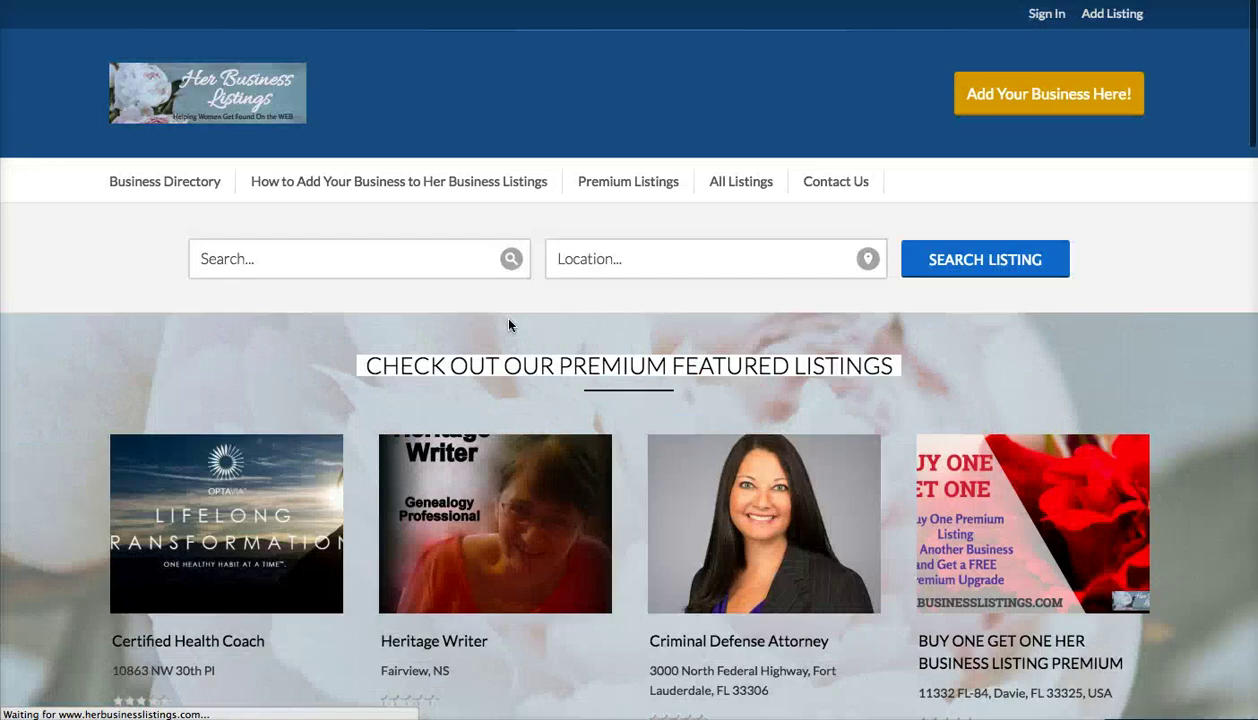
scroll(509, 325, down, 10)
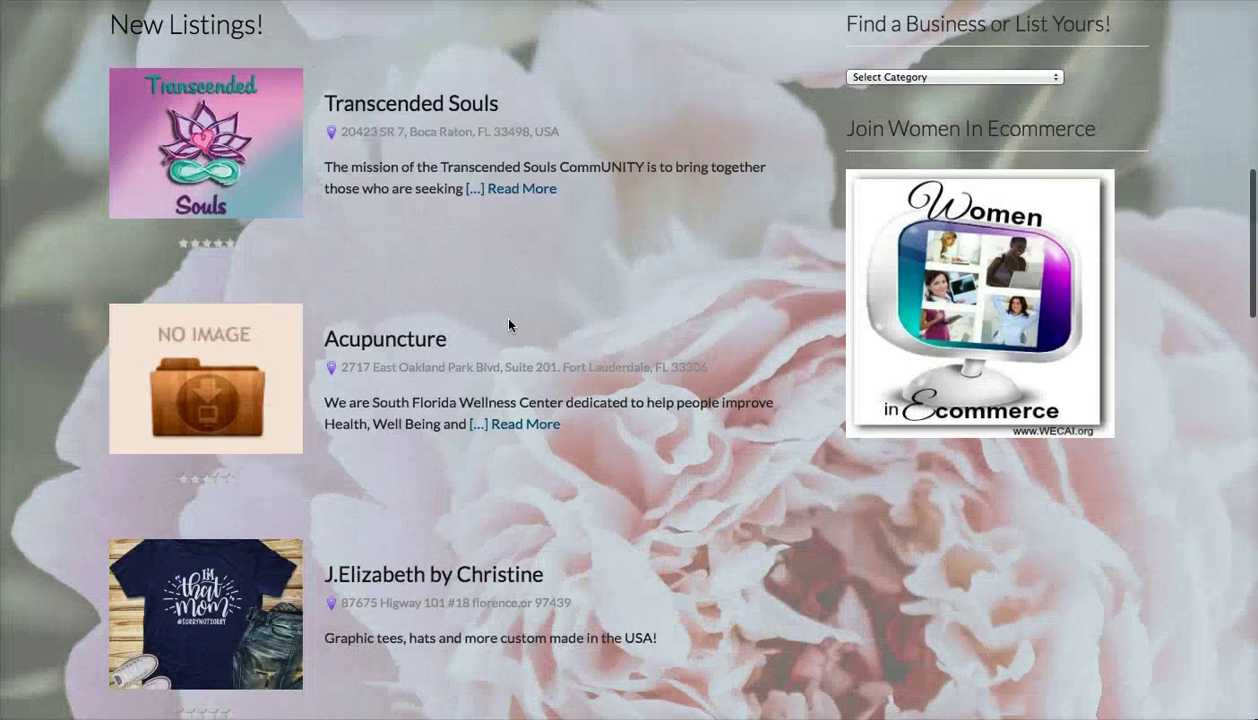
scroll(509, 325, up, 1)
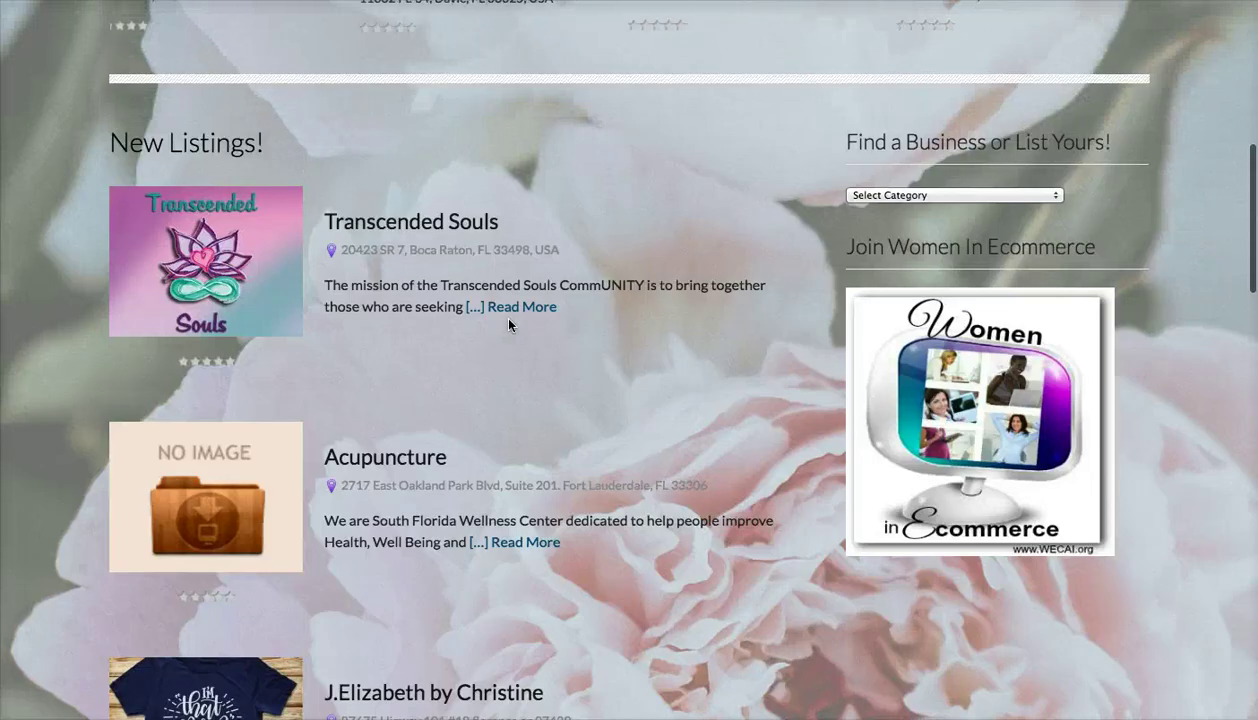
scroll(509, 325, down, 1)
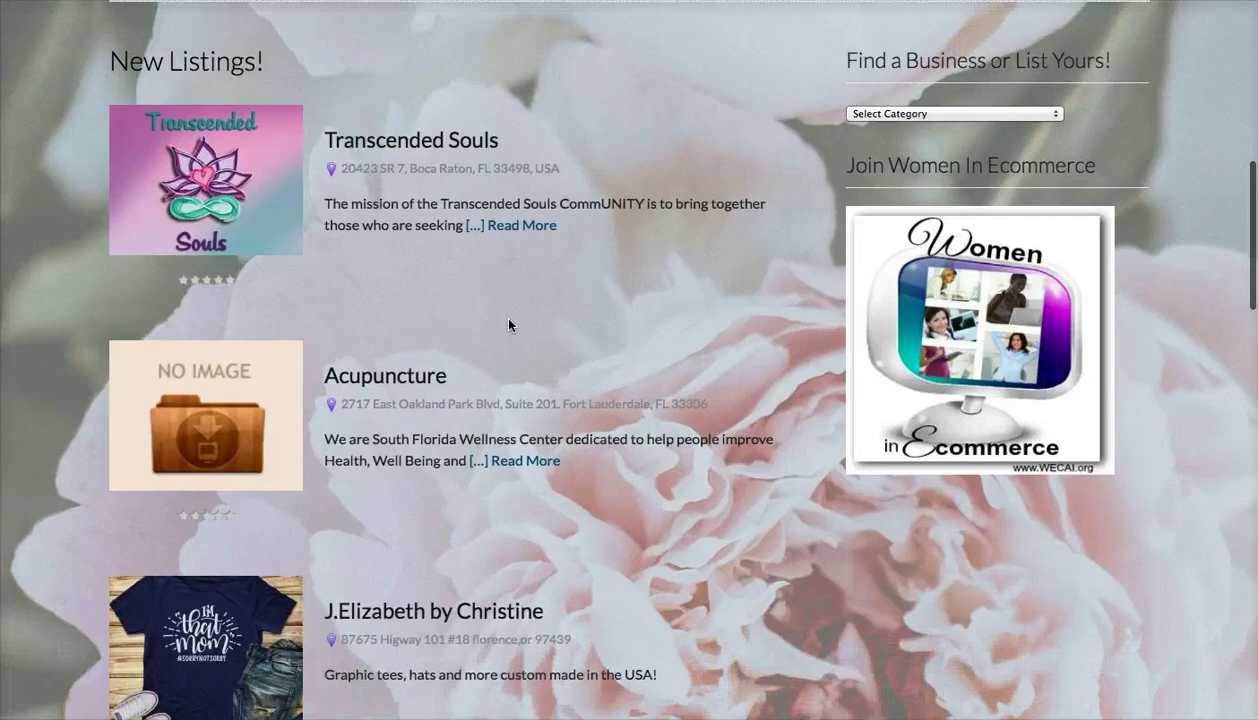
scroll(509, 325, up, 1)
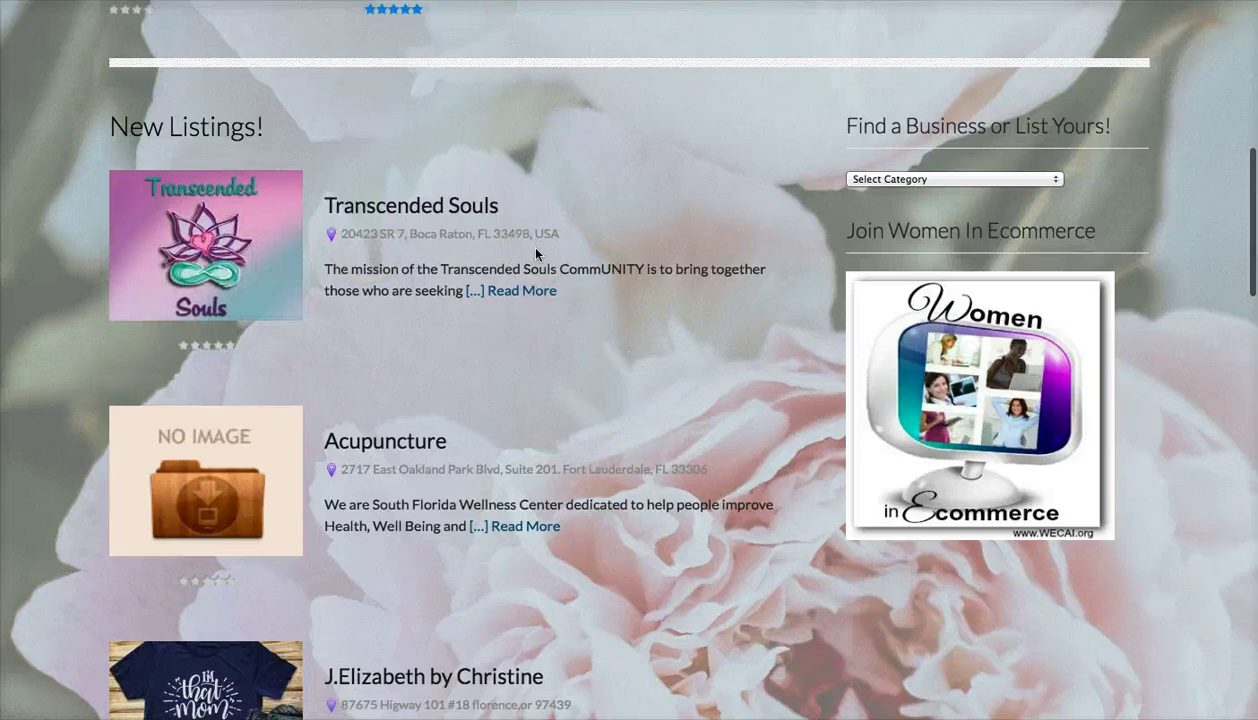
scroll(537, 251, down, 1)
scroll(537, 251, down, 1)
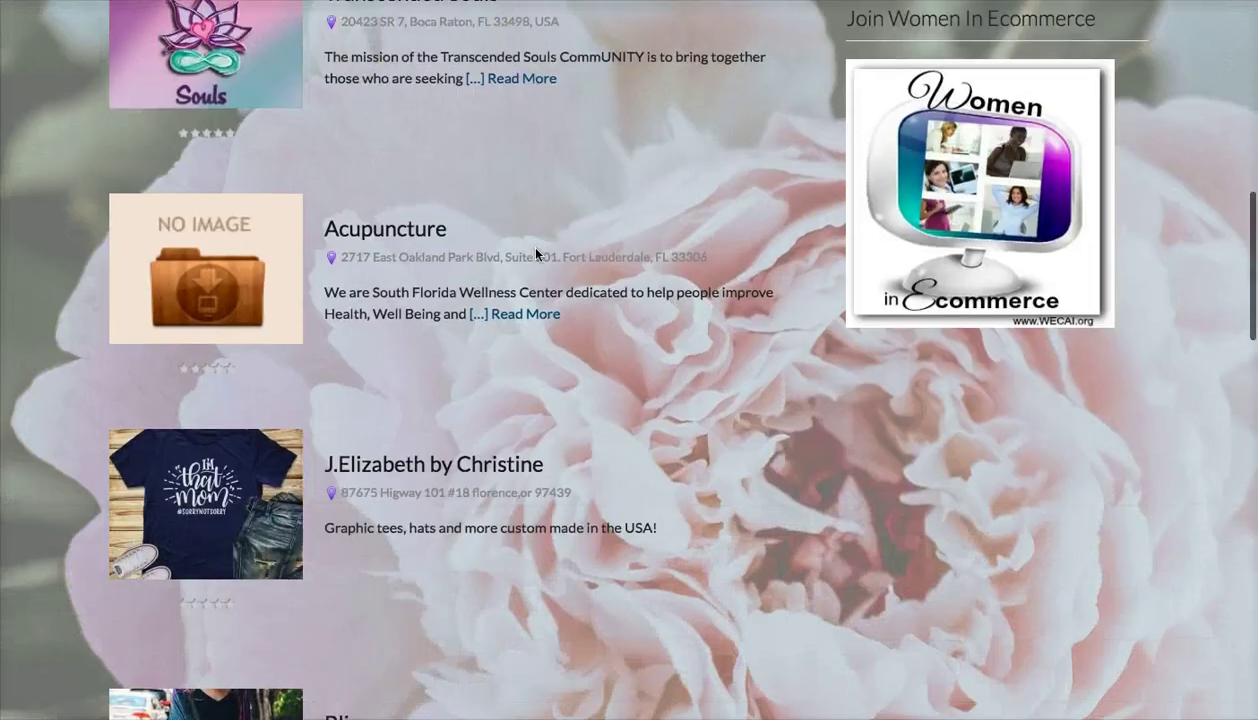
scroll(536, 254, up, 2)
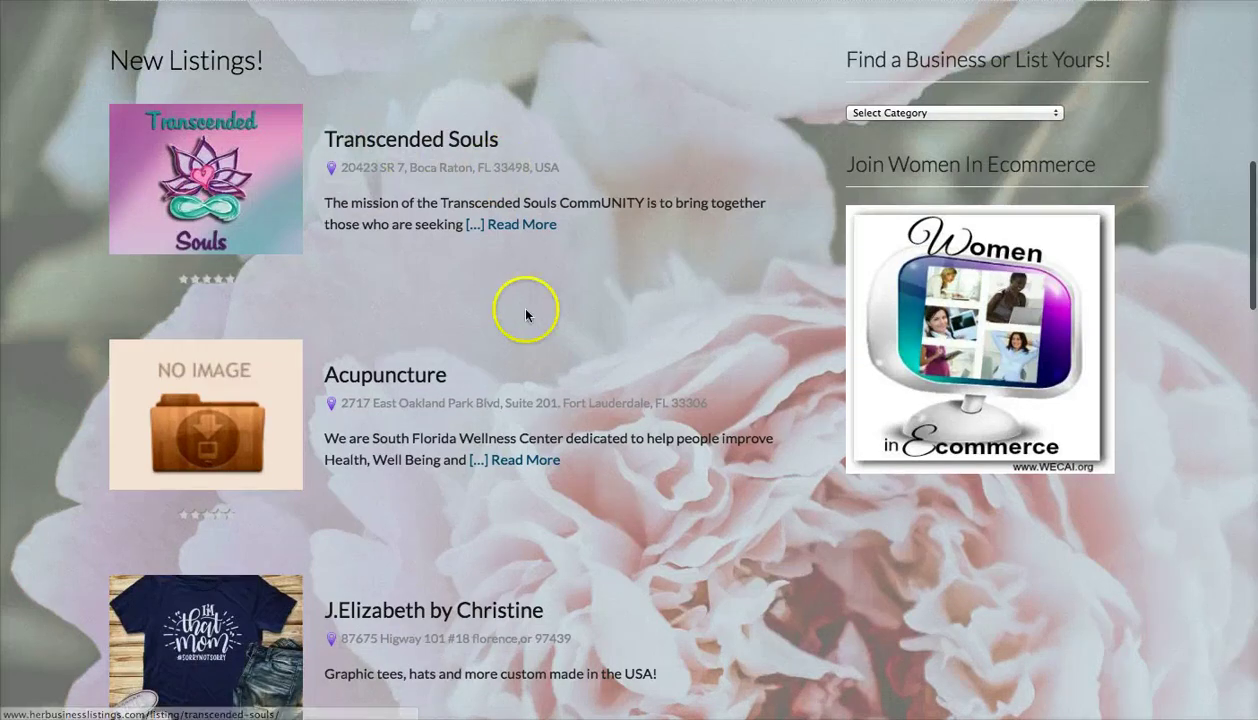
scroll(532, 306, down, 3)
scroll(533, 309, down, 1)
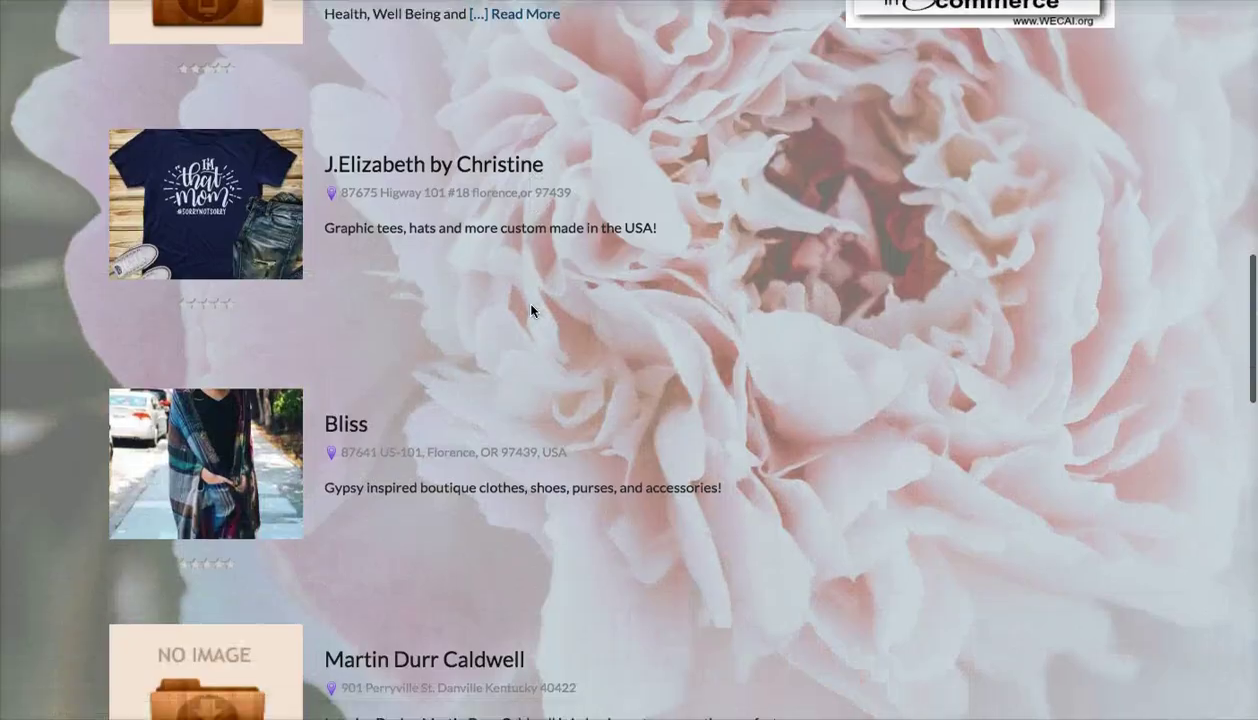
scroll(533, 309, up, 5)
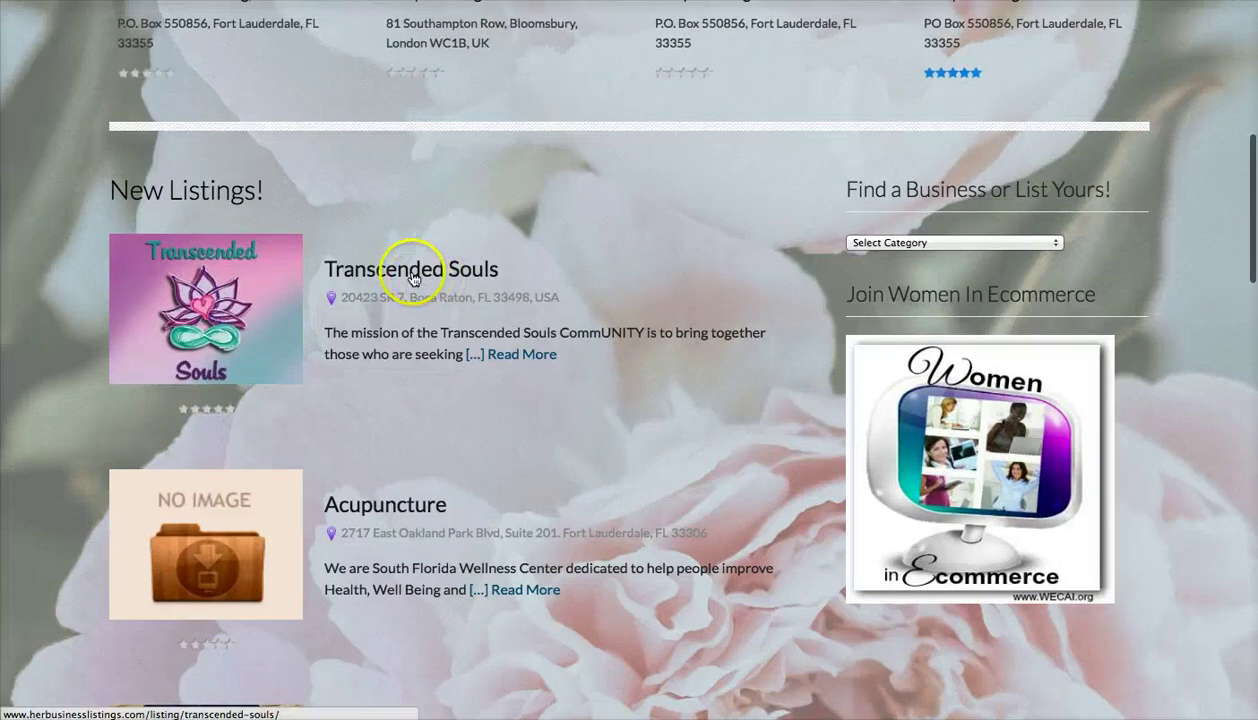
Step: Open the Transcended Souls listing and review its categories and address
click(413, 274)
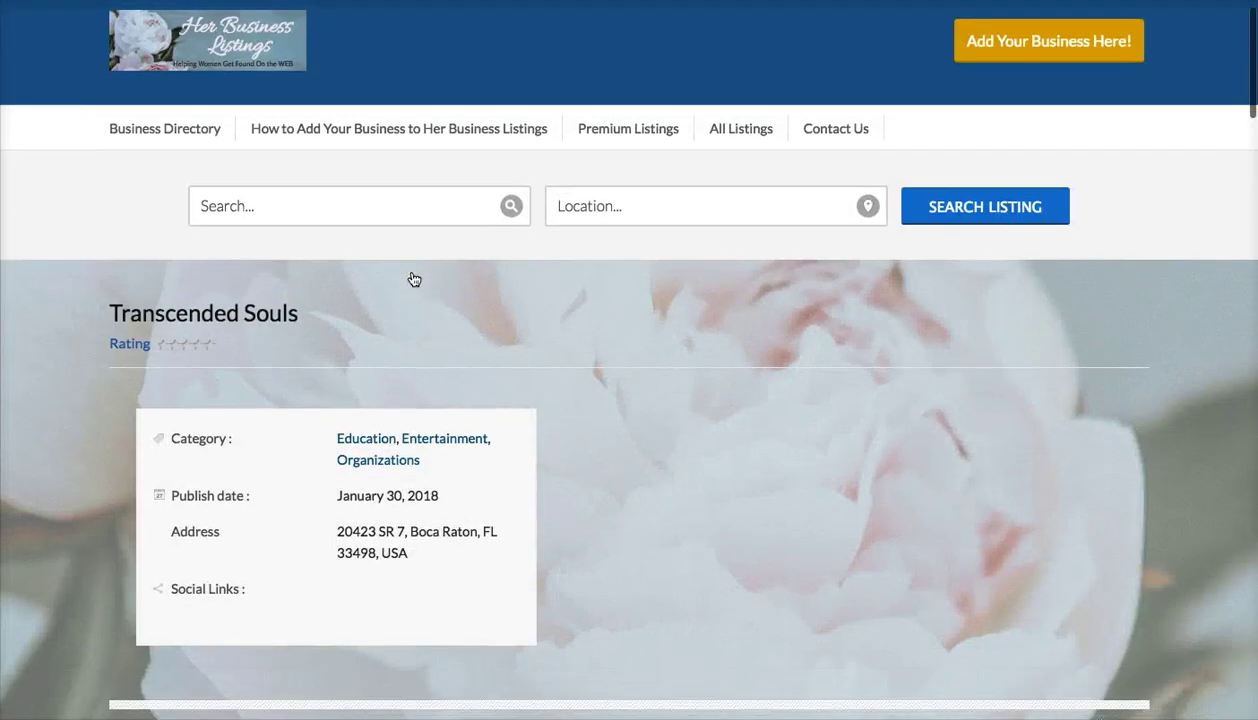
scroll(414, 279, down, 1)
click(441, 338)
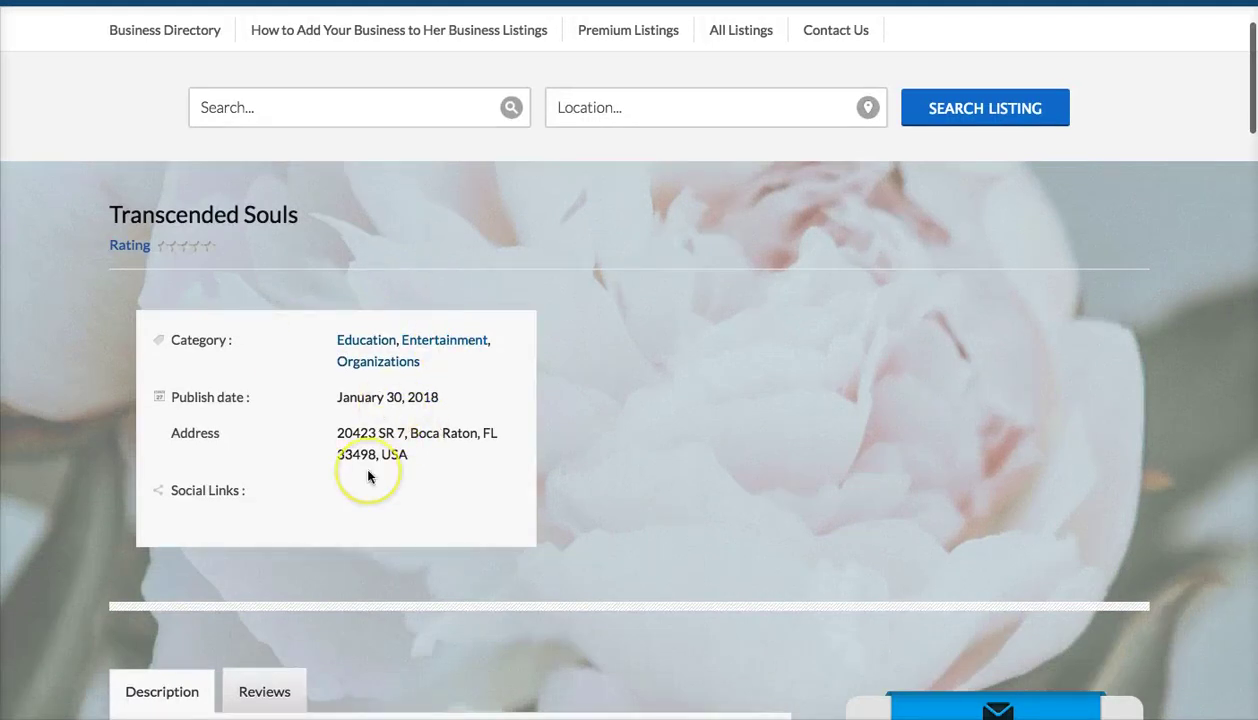
scroll(368, 470, down, 3)
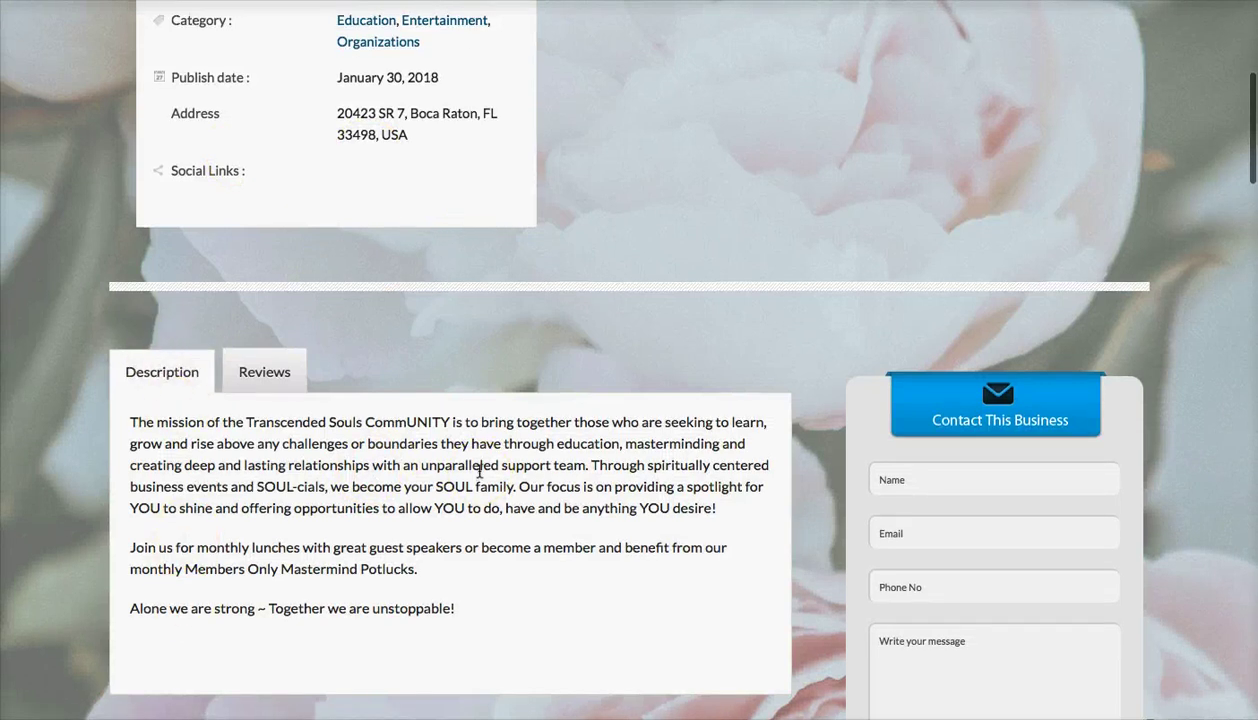
scroll(479, 470, up, 2)
scroll(479, 470, down, 1)
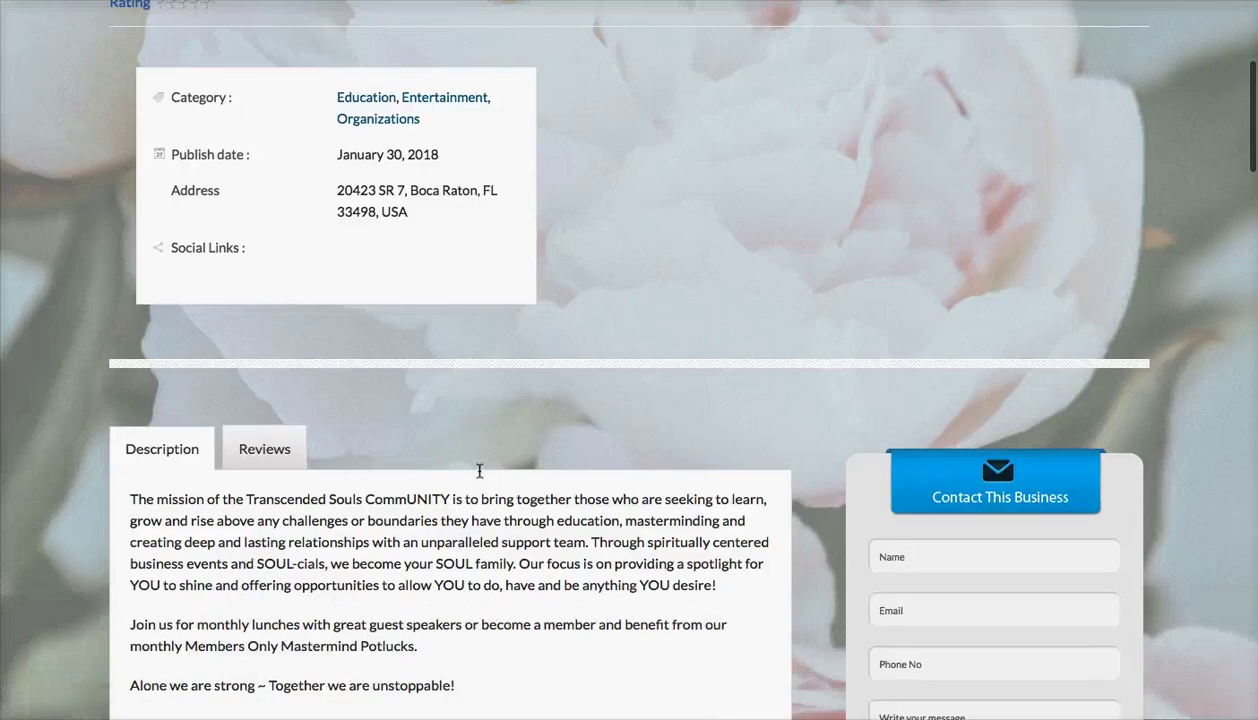
scroll(479, 470, down, 1)
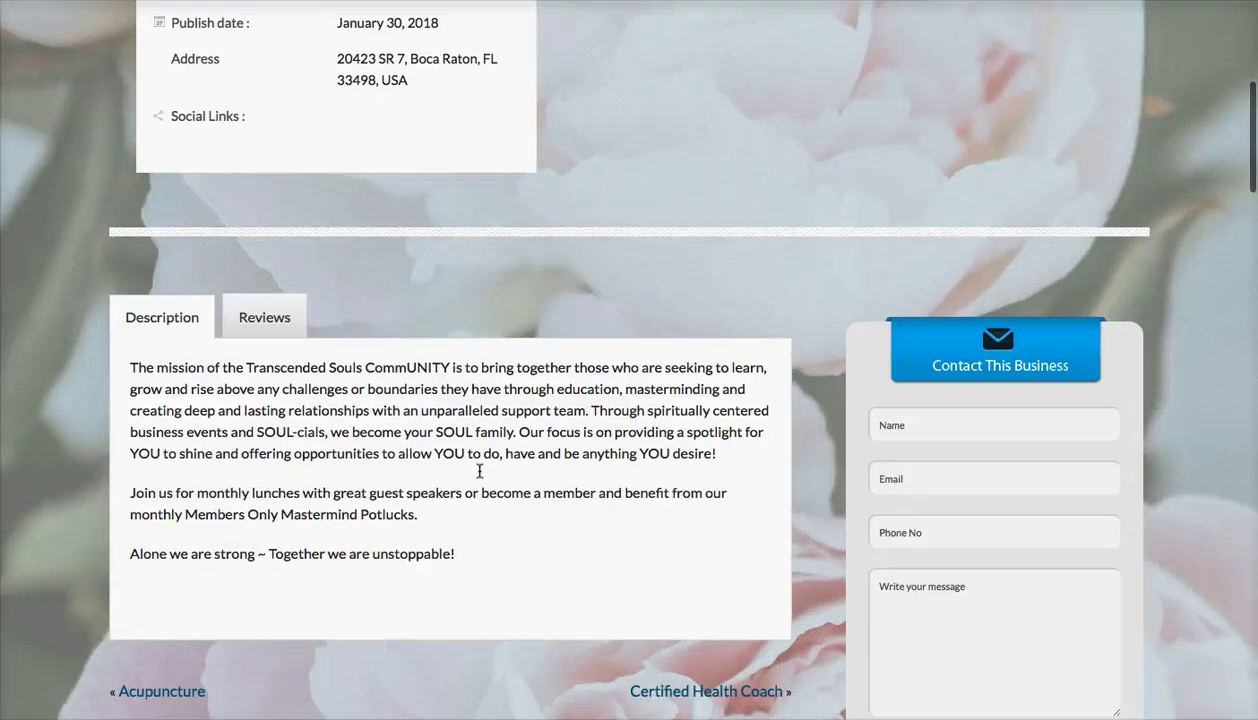
Step: Scroll through the Transcended Souls description and the Contact This Business form
scroll(479, 470, down, 2)
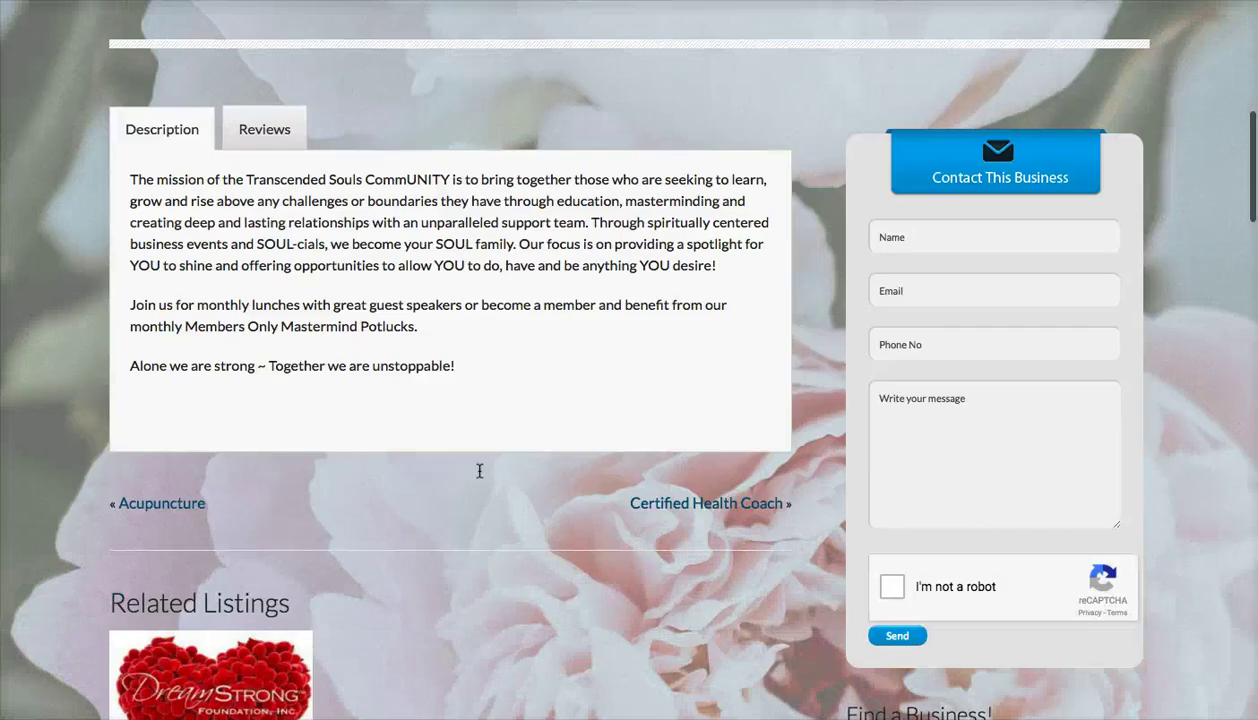
scroll(479, 470, up, 7)
scroll(479, 470, down, 1)
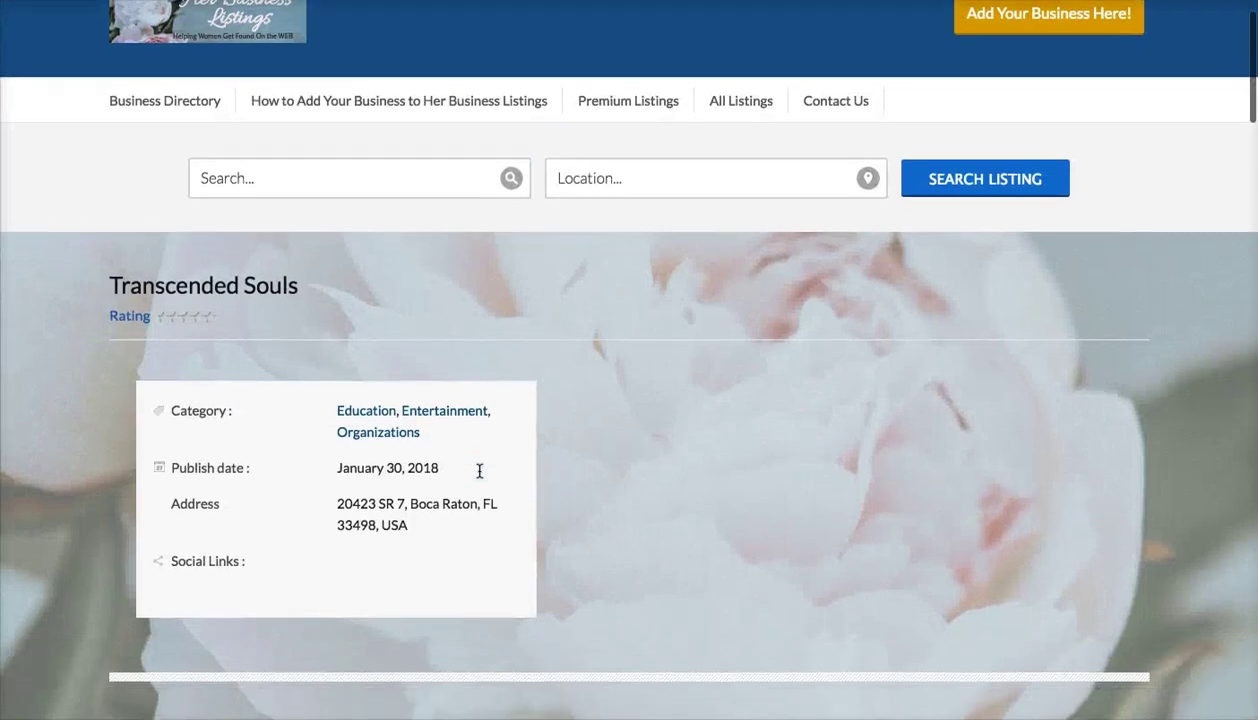
scroll(479, 470, down, 4)
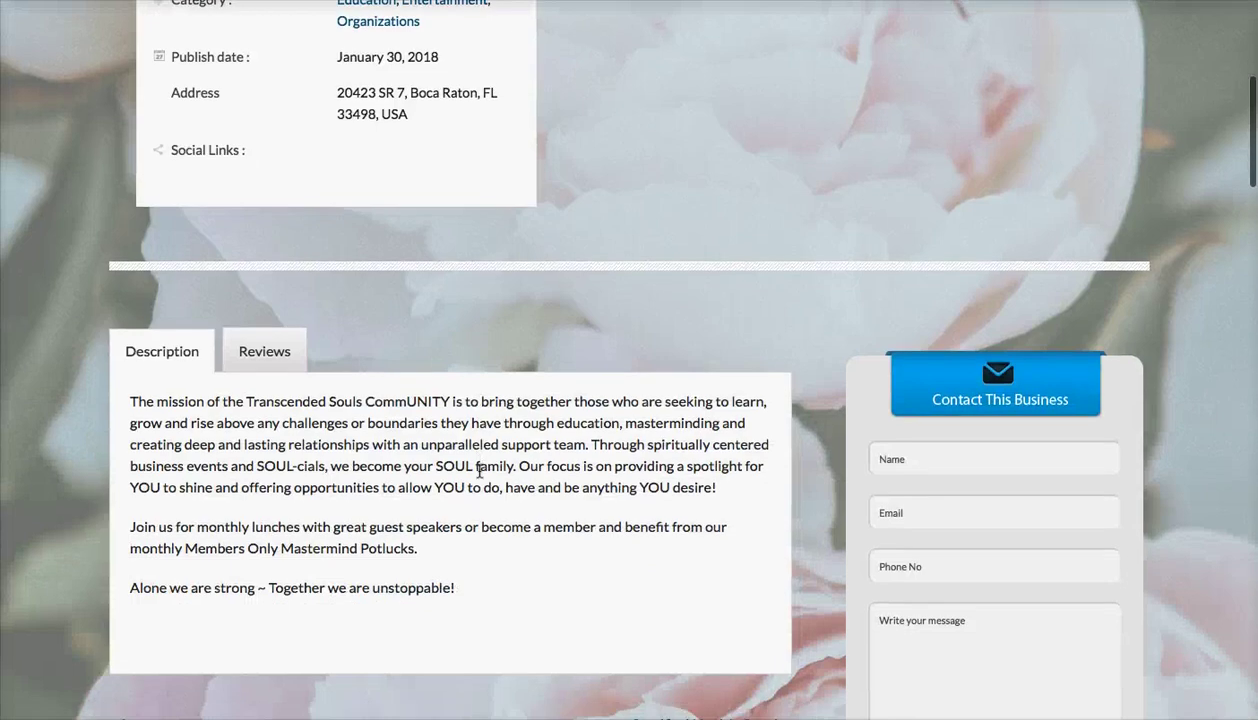
scroll(479, 470, down, 2)
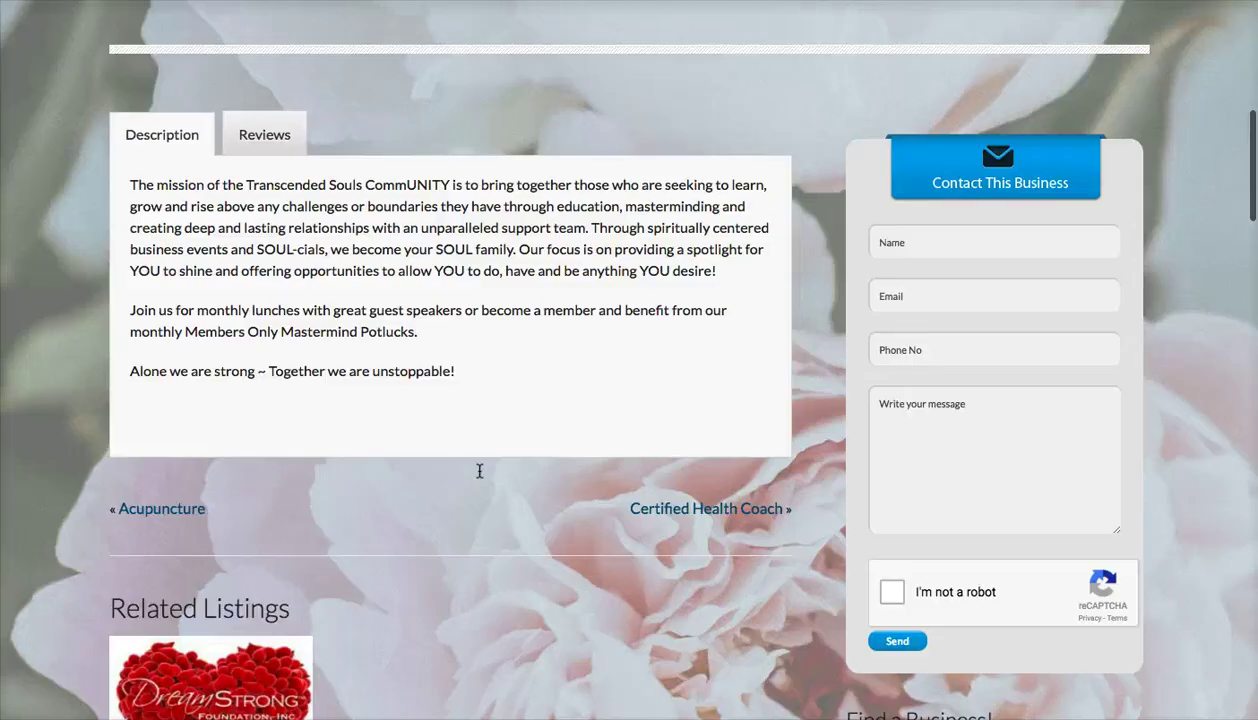
scroll(479, 470, up, 2)
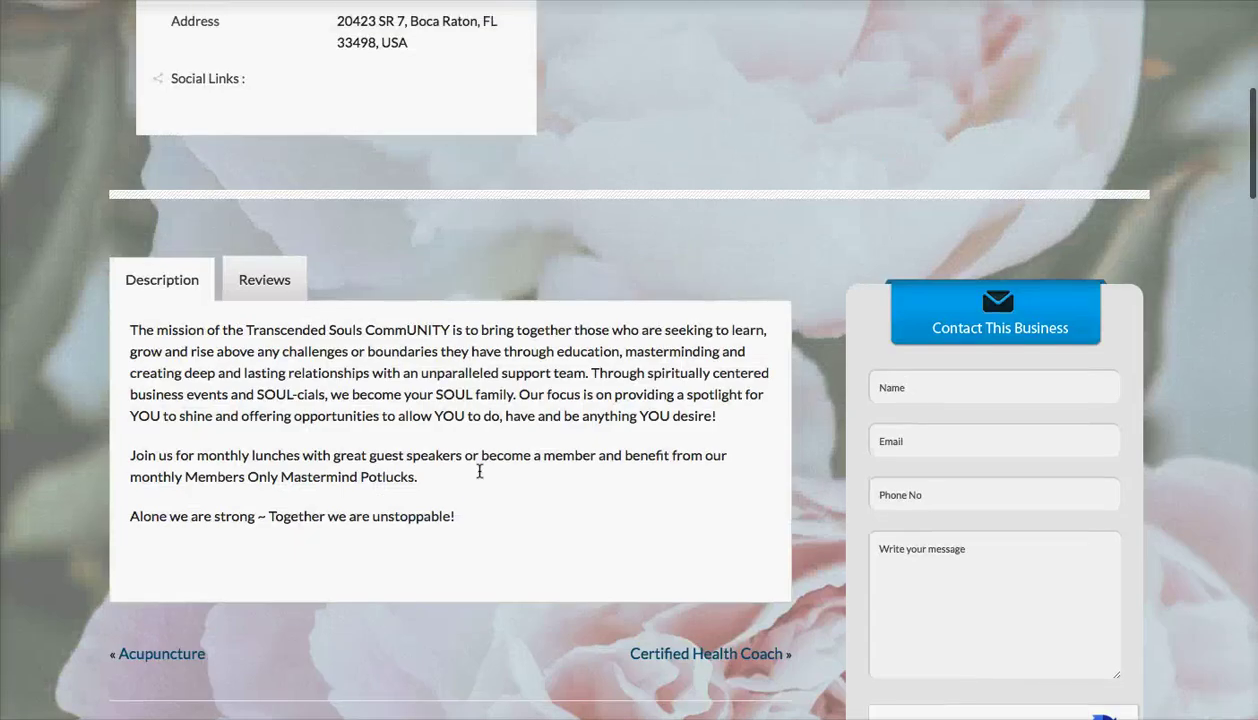
scroll(479, 470, up, 3)
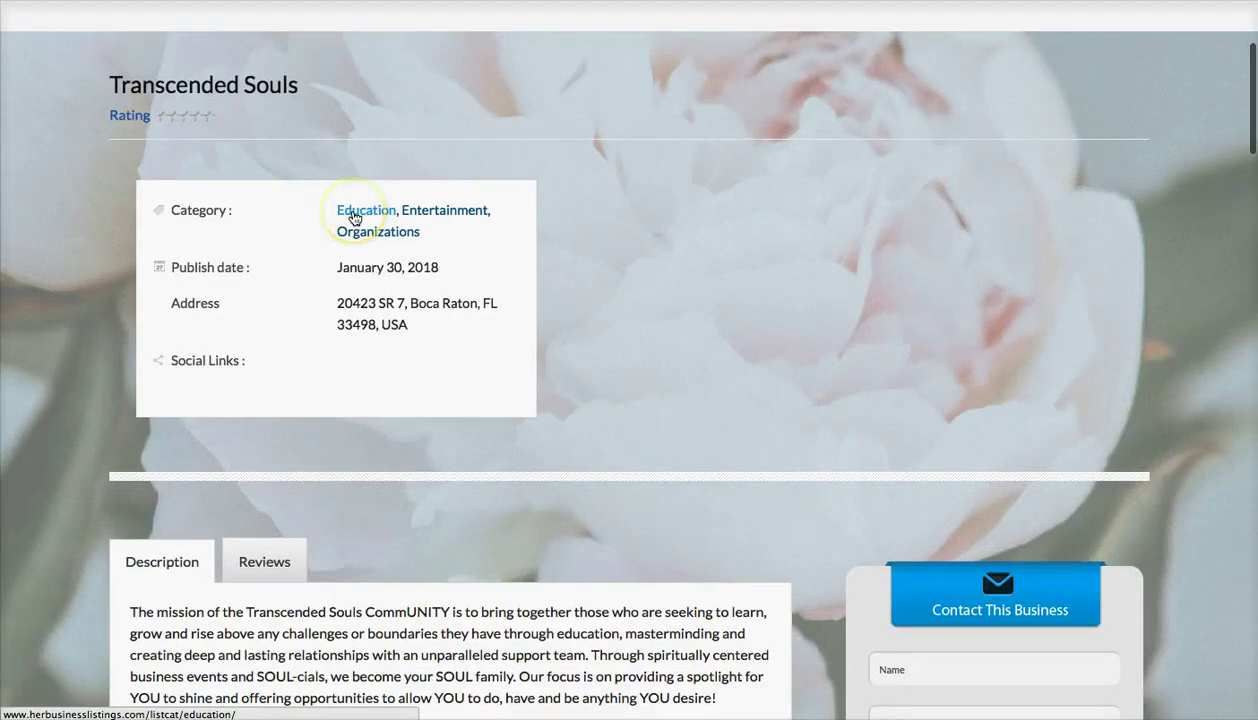
Step: Browse the Education category: Transcended Souls, DreamSTRONG Foundation, Martin Durr Caldwell and more
click(354, 216)
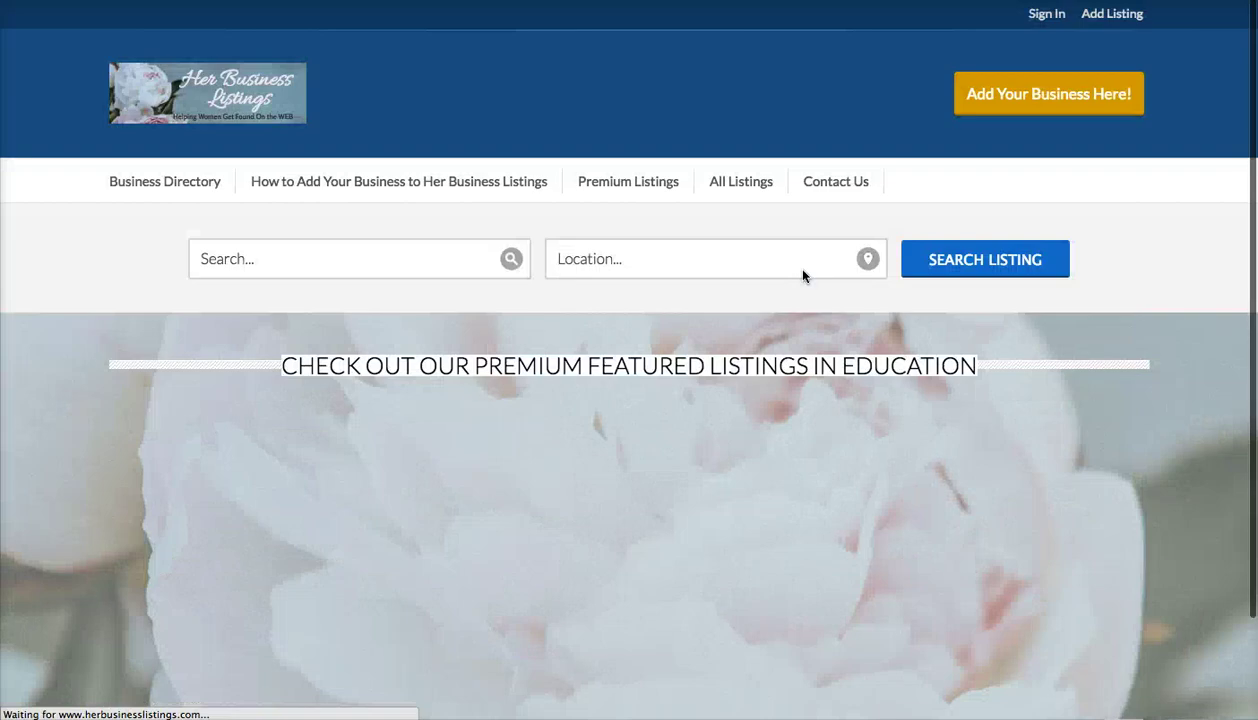
scroll(803, 276, down, 3)
scroll(803, 276, down, 6)
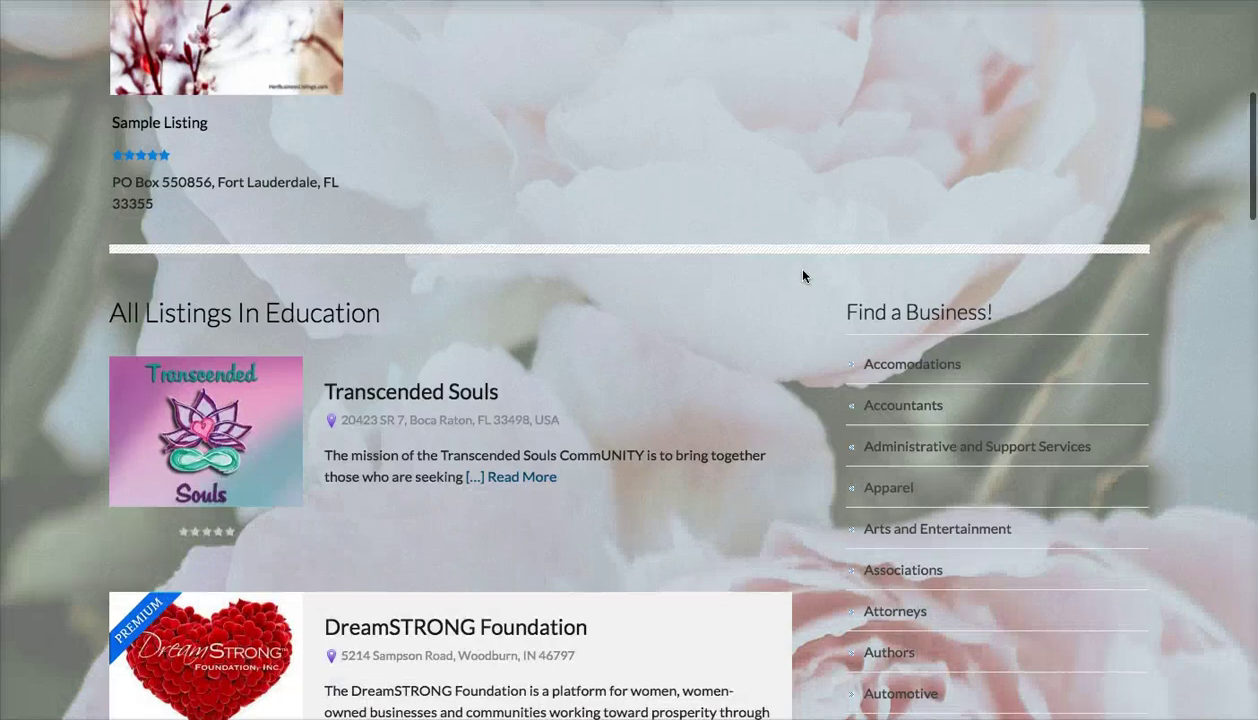
scroll(803, 276, down, 9)
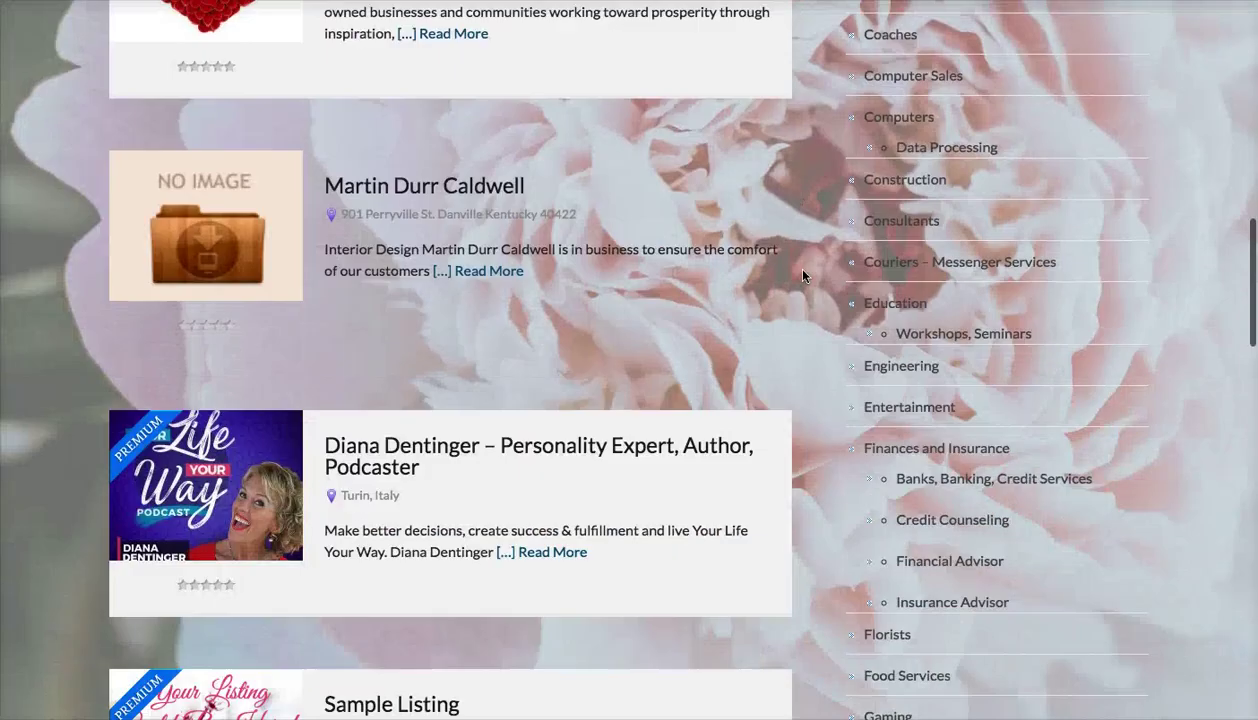
scroll(803, 276, up, 11)
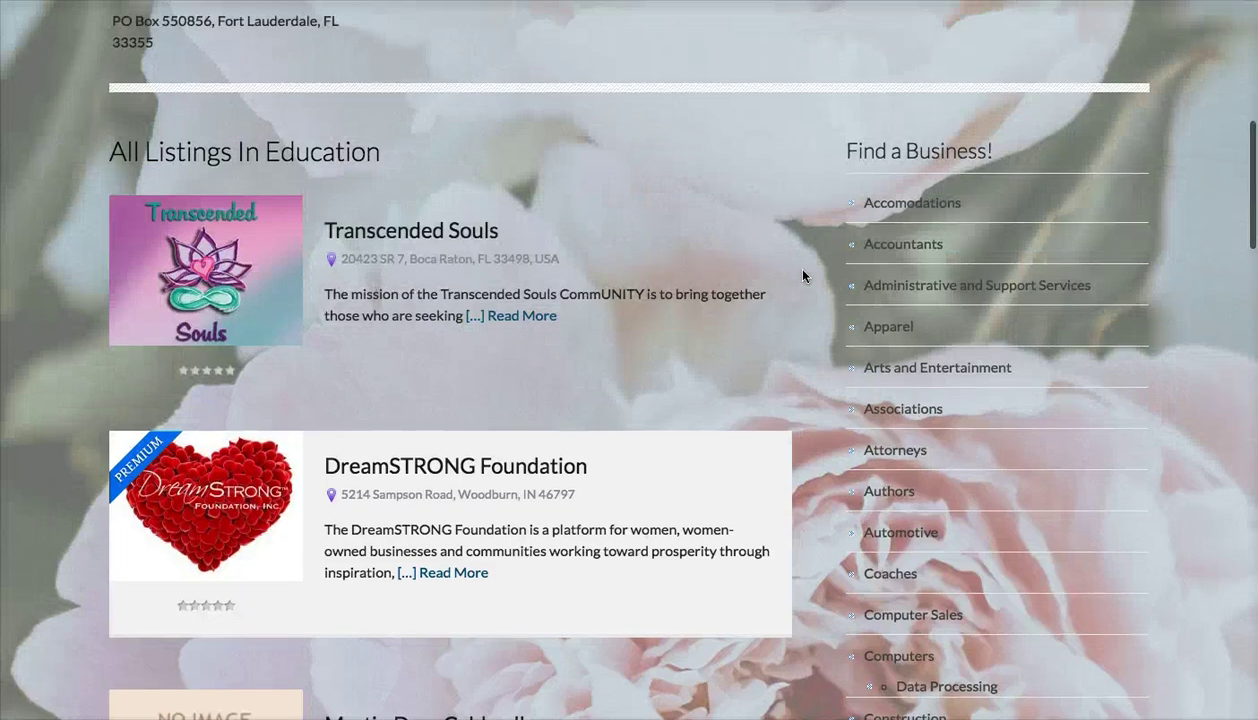
scroll(803, 276, up, 4)
scroll(803, 276, down, 2)
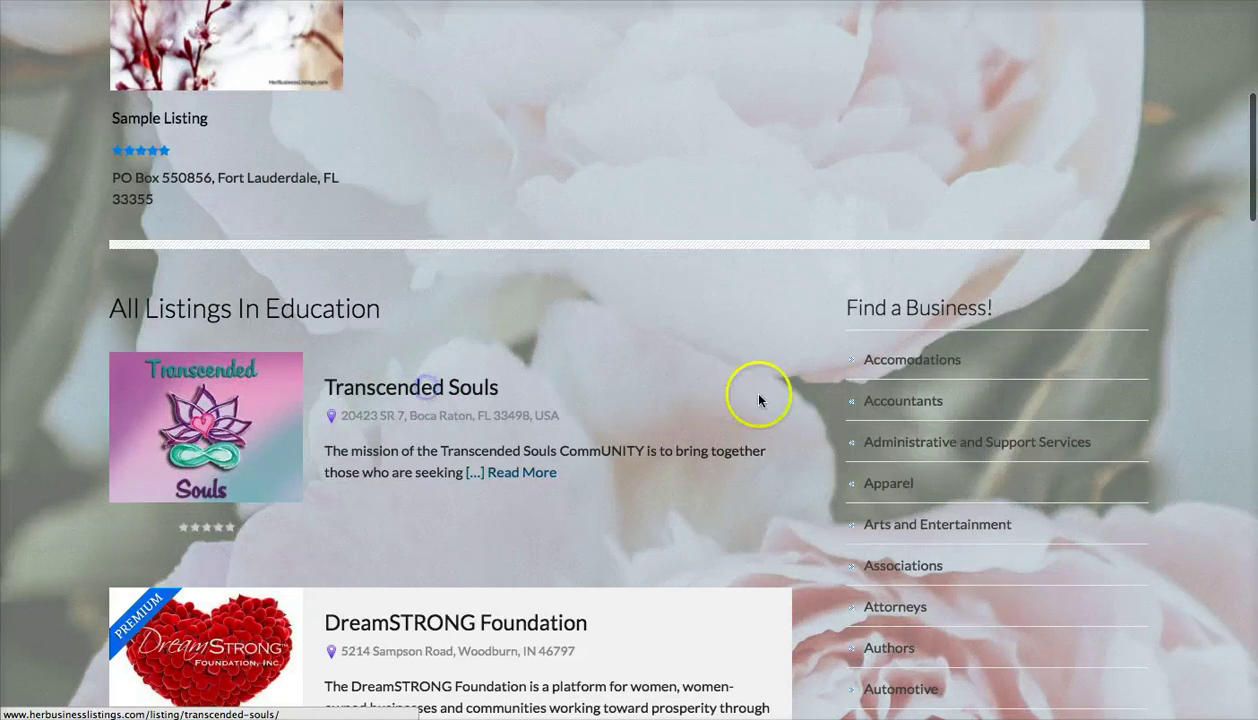
Step: Check the Transcended Souls reviews (none yet), then go to Premium Listings
scroll(900, 430, down, 5)
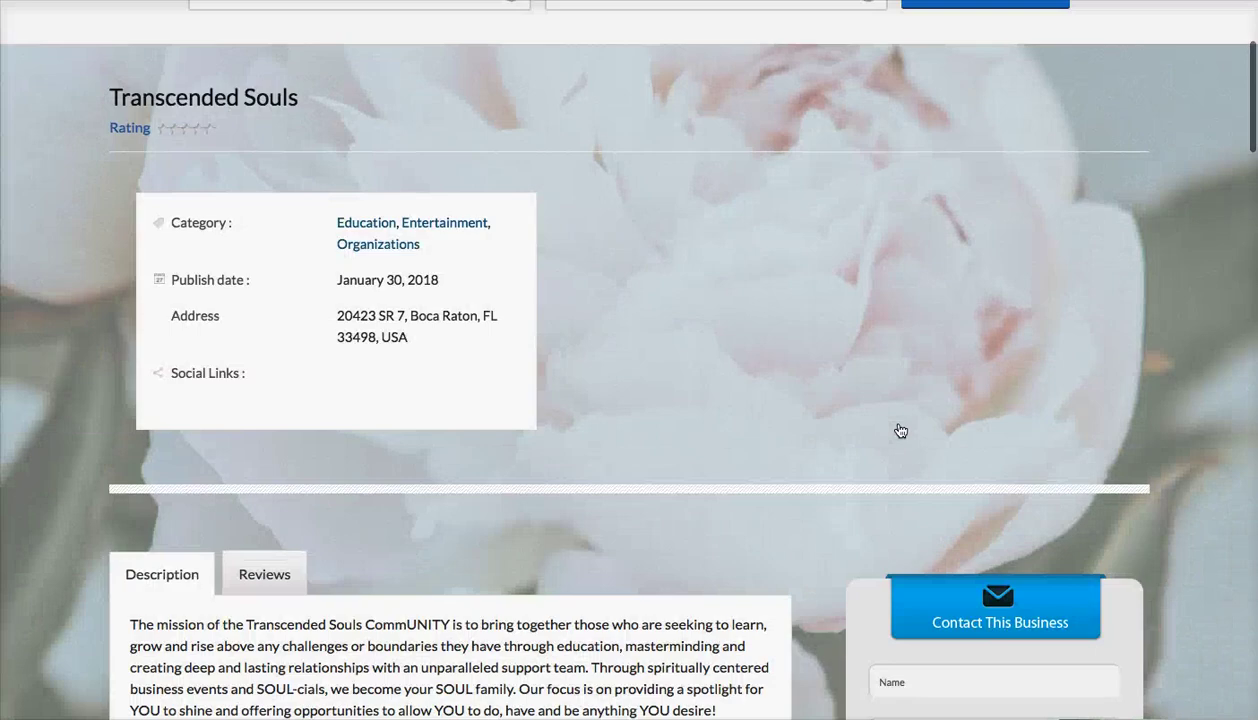
scroll(900, 430, down, 2)
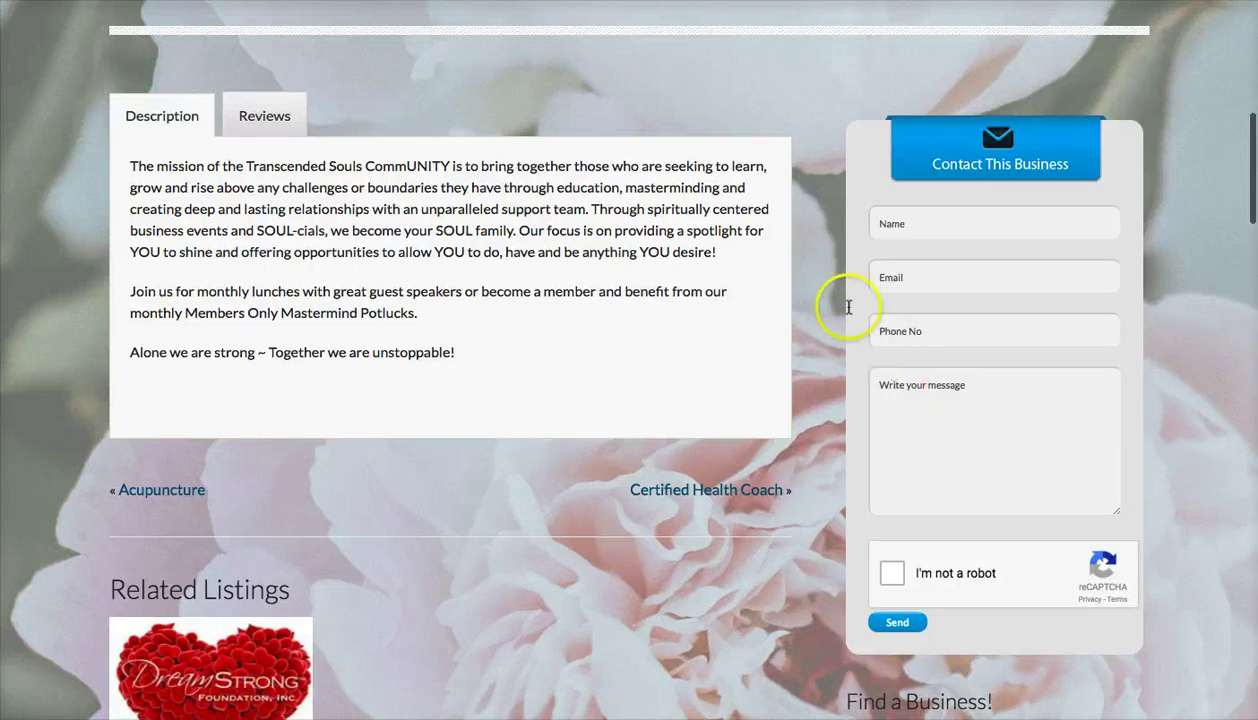
click(254, 118)
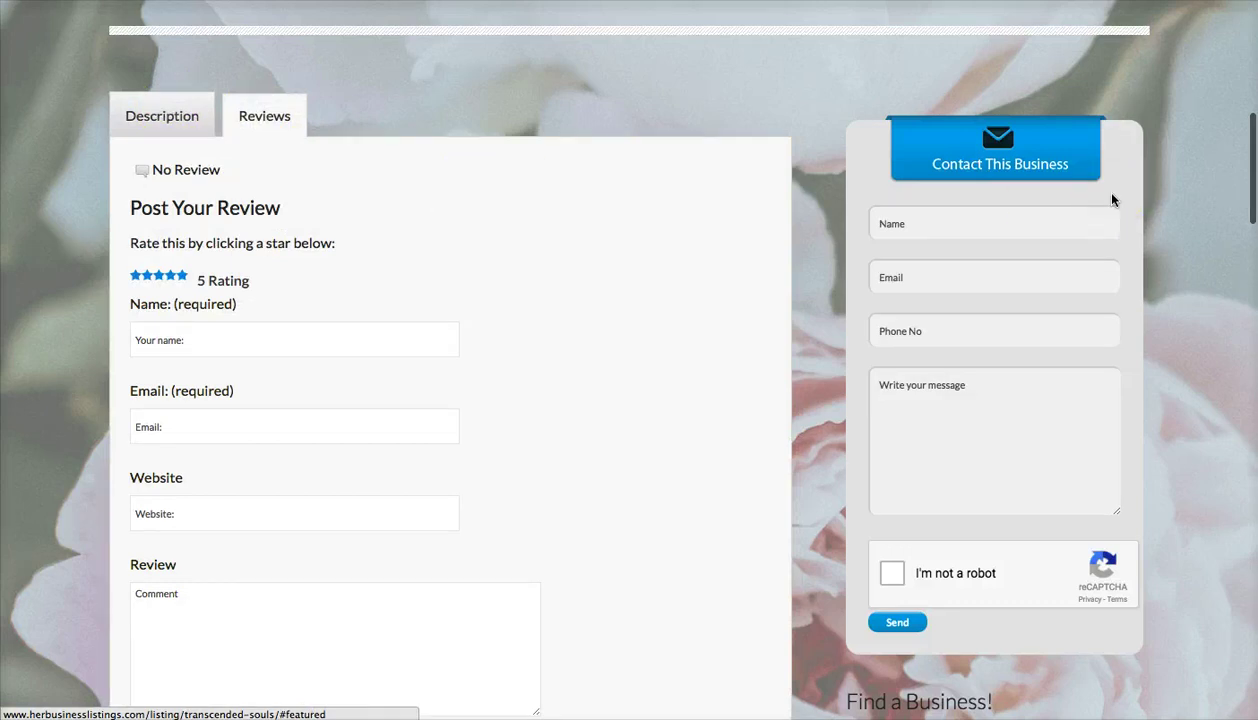
scroll(1112, 200, down, 2)
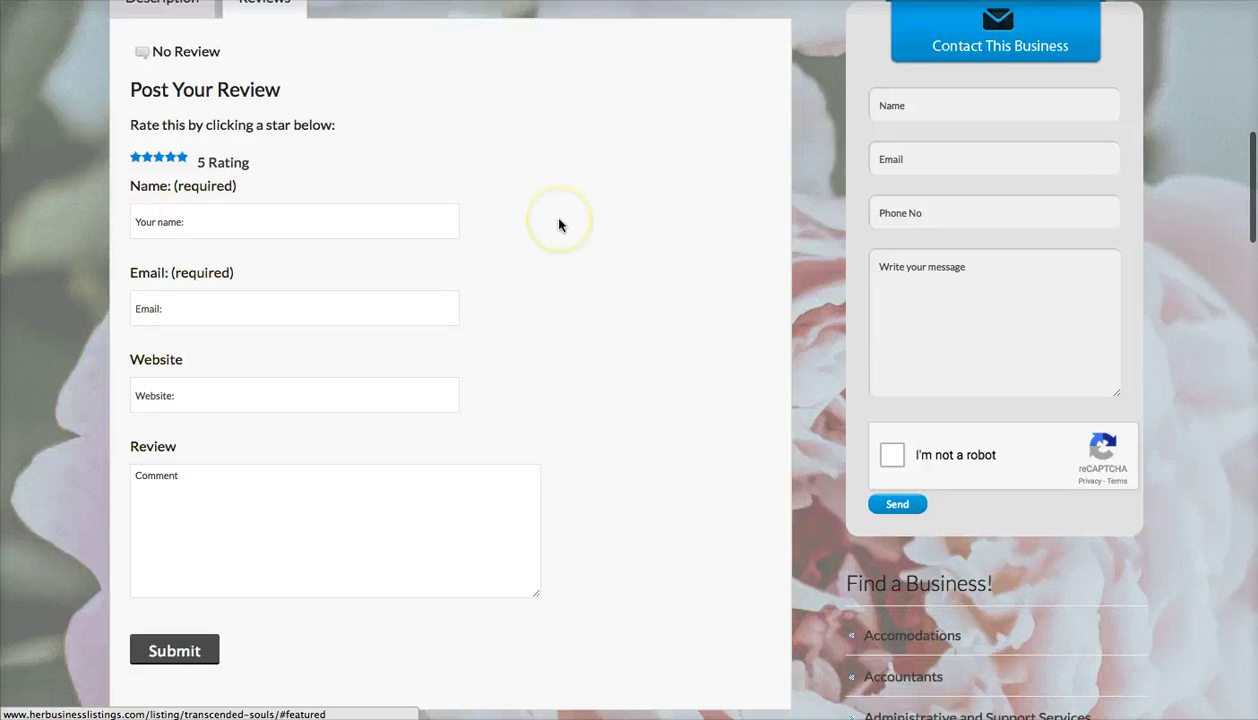
scroll(559, 225, up, 4)
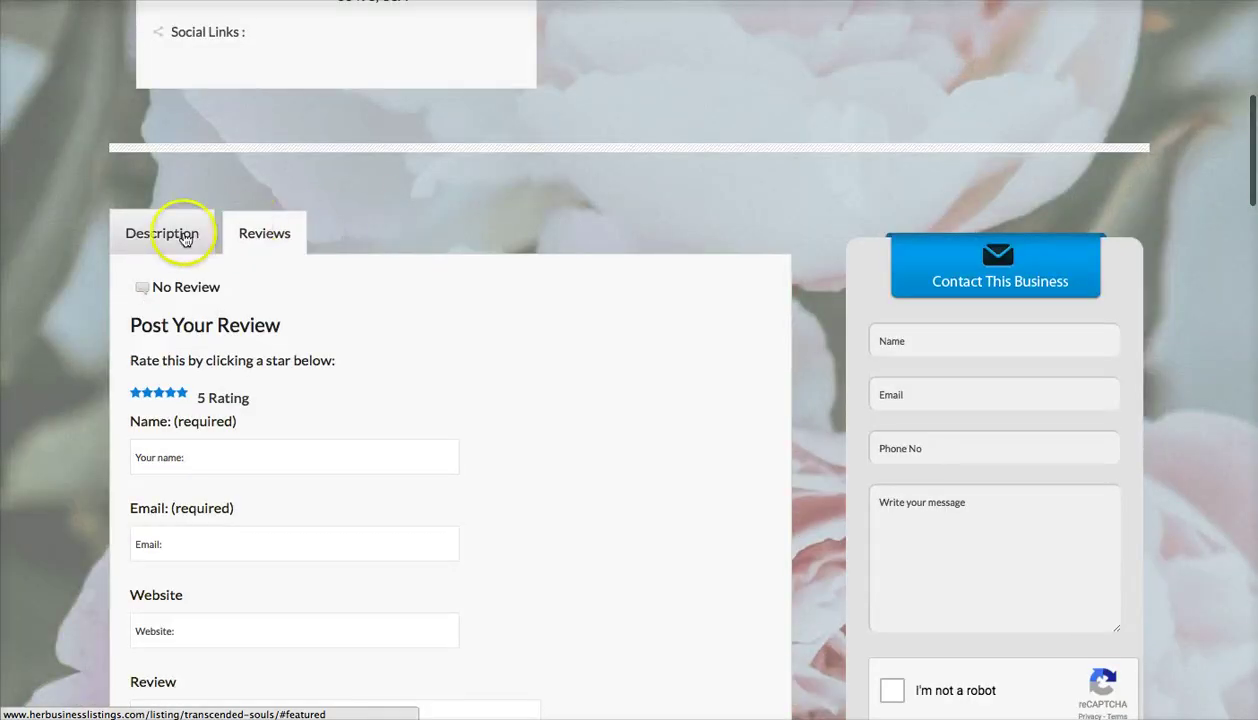
scroll(449, 217, up, 7)
scroll(452, 222, up, 3)
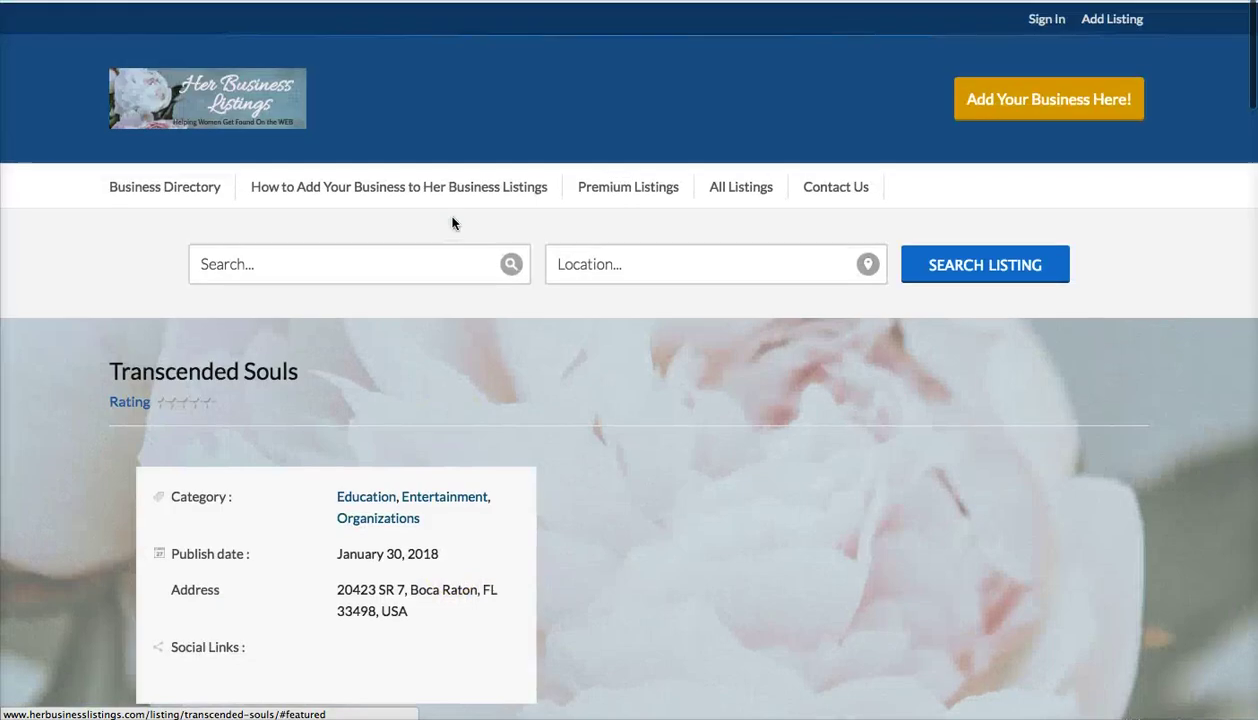
click(607, 184)
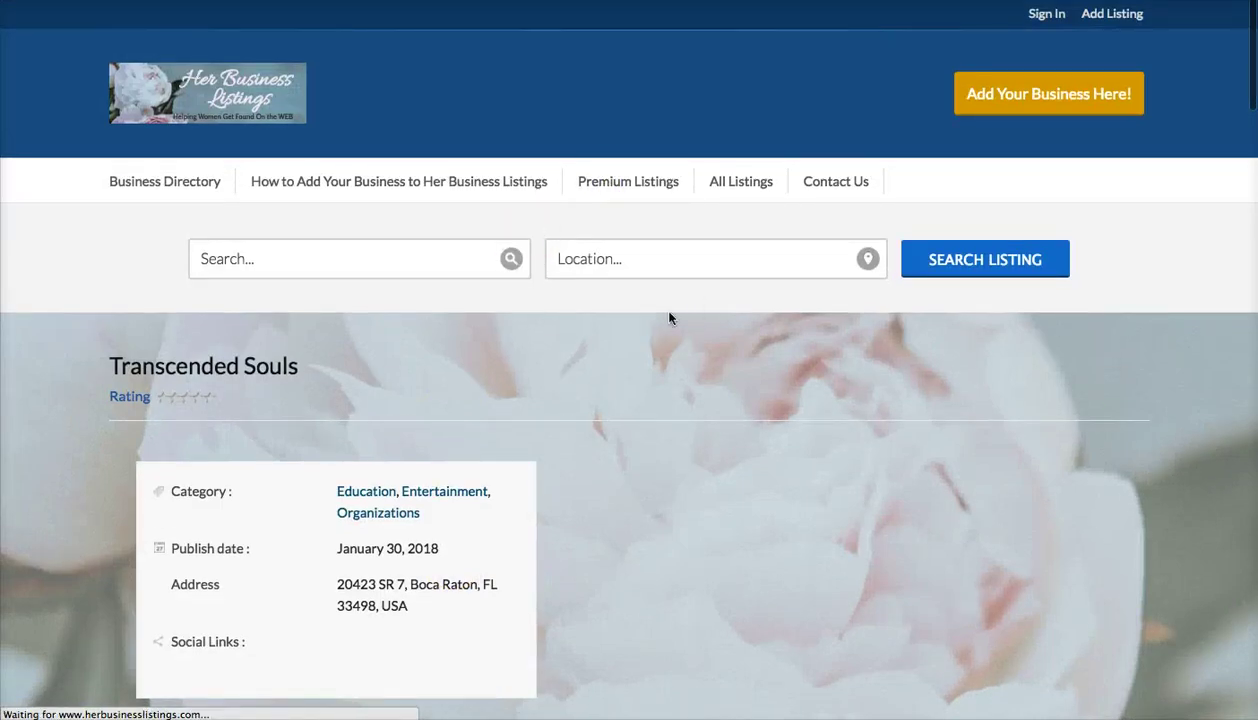
Step: Scroll through the premium listings: Goddess T.O.U.C.H., Inc., Heritage Writer and Criminal Defense Attorney
scroll(670, 318, down, 10)
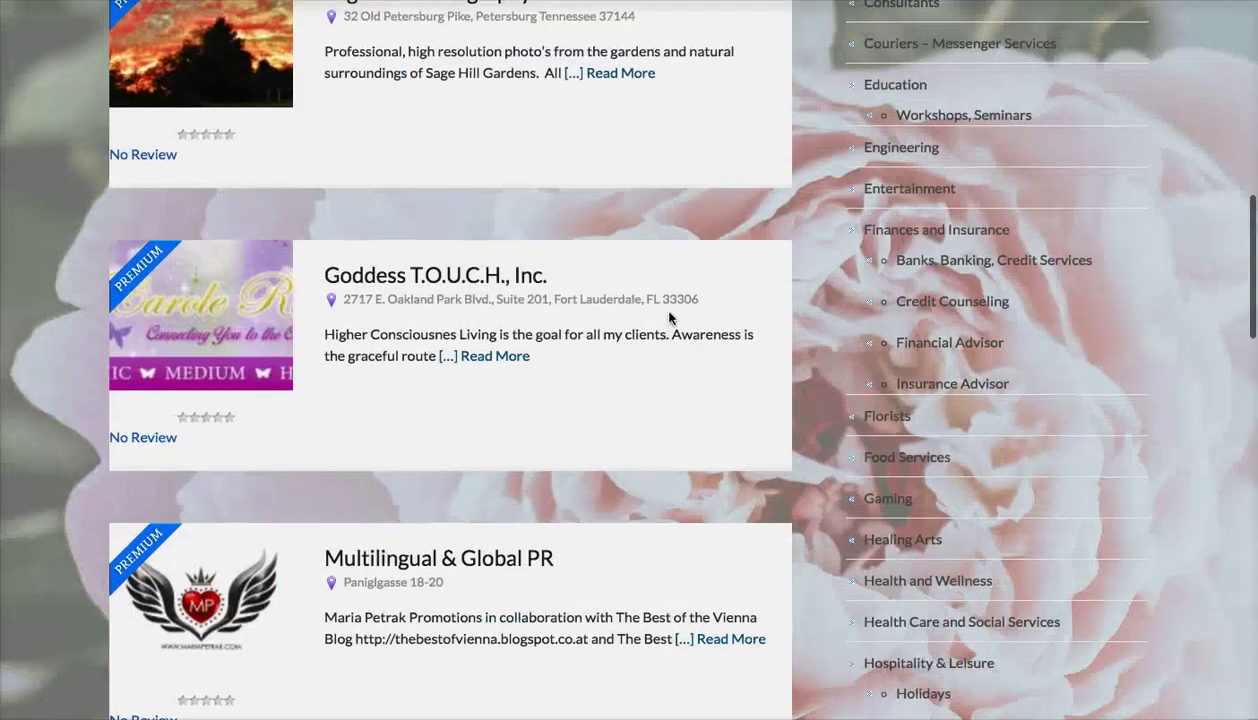
scroll(669, 318, down, 10)
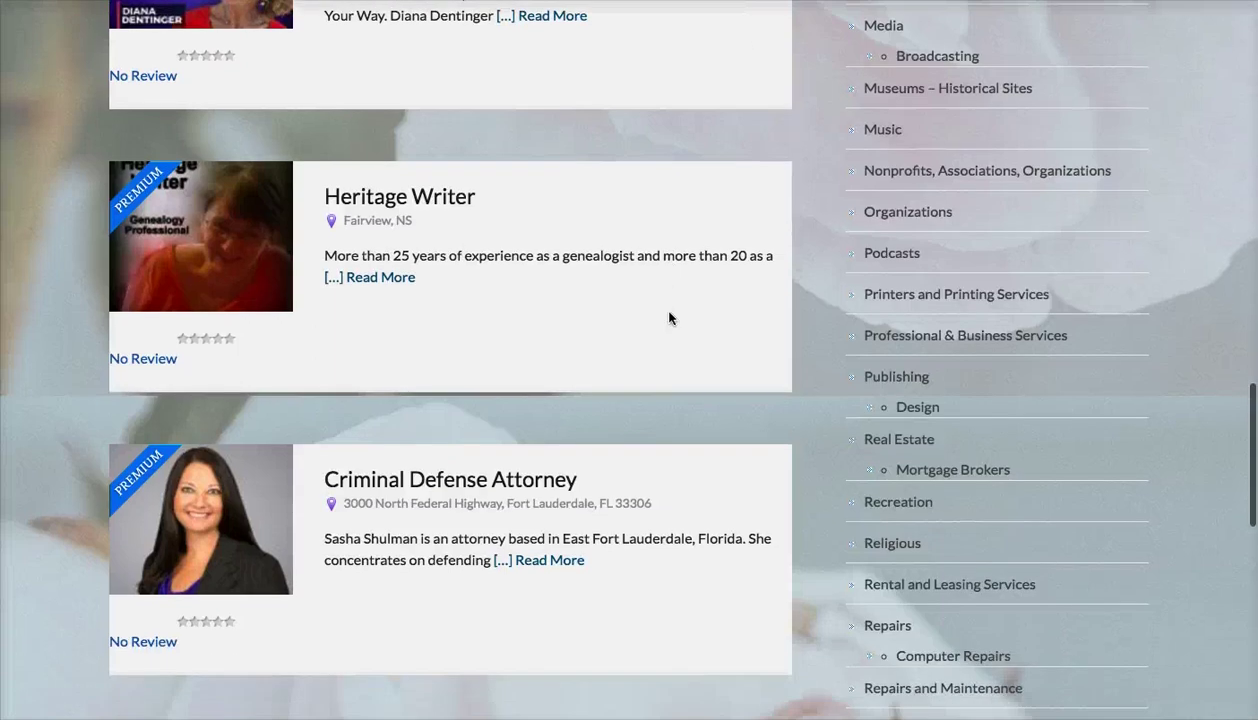
scroll(670, 318, down, 4)
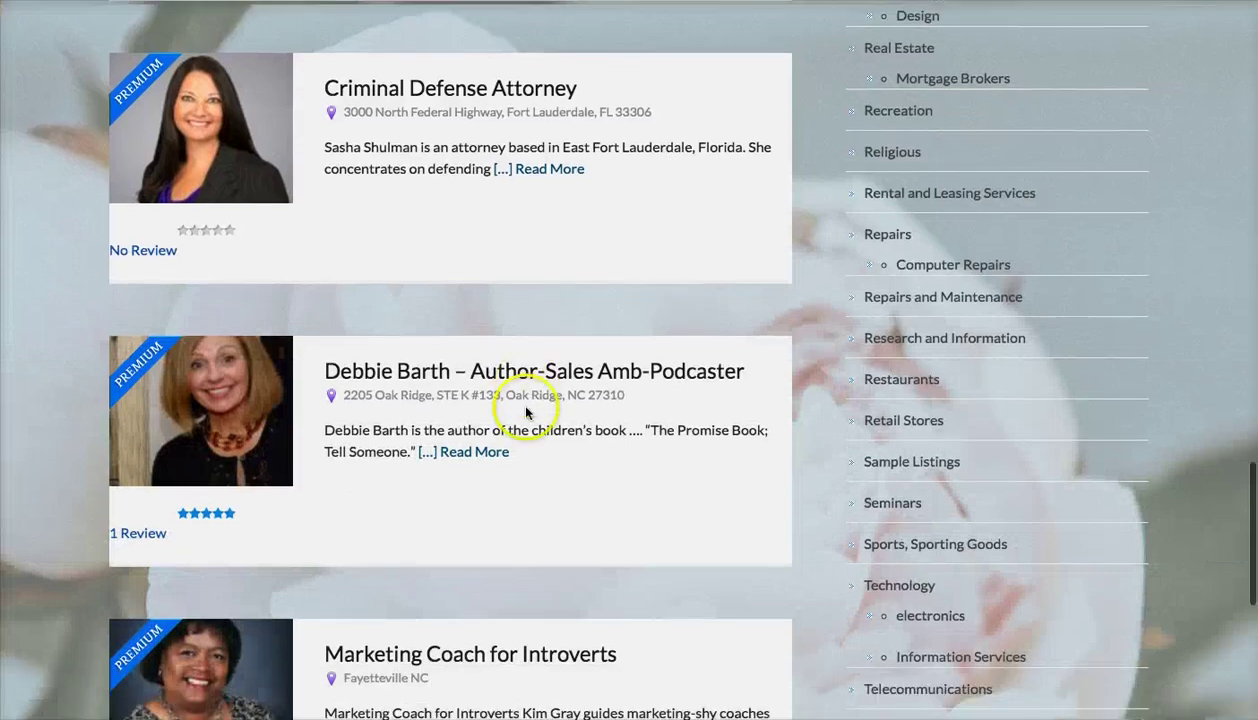
Step: Open the Author-Sales Amb-Podcaster listing and look over its book image and contact form
click(512, 370)
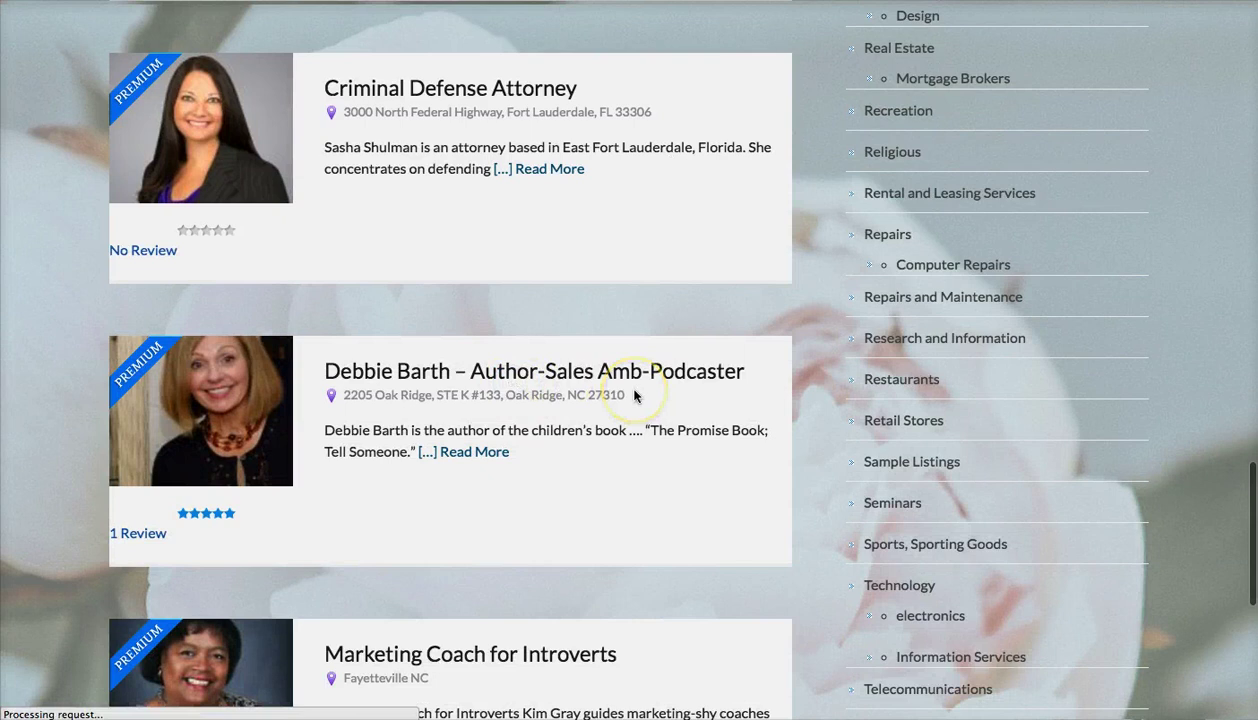
scroll(634, 396, down, 5)
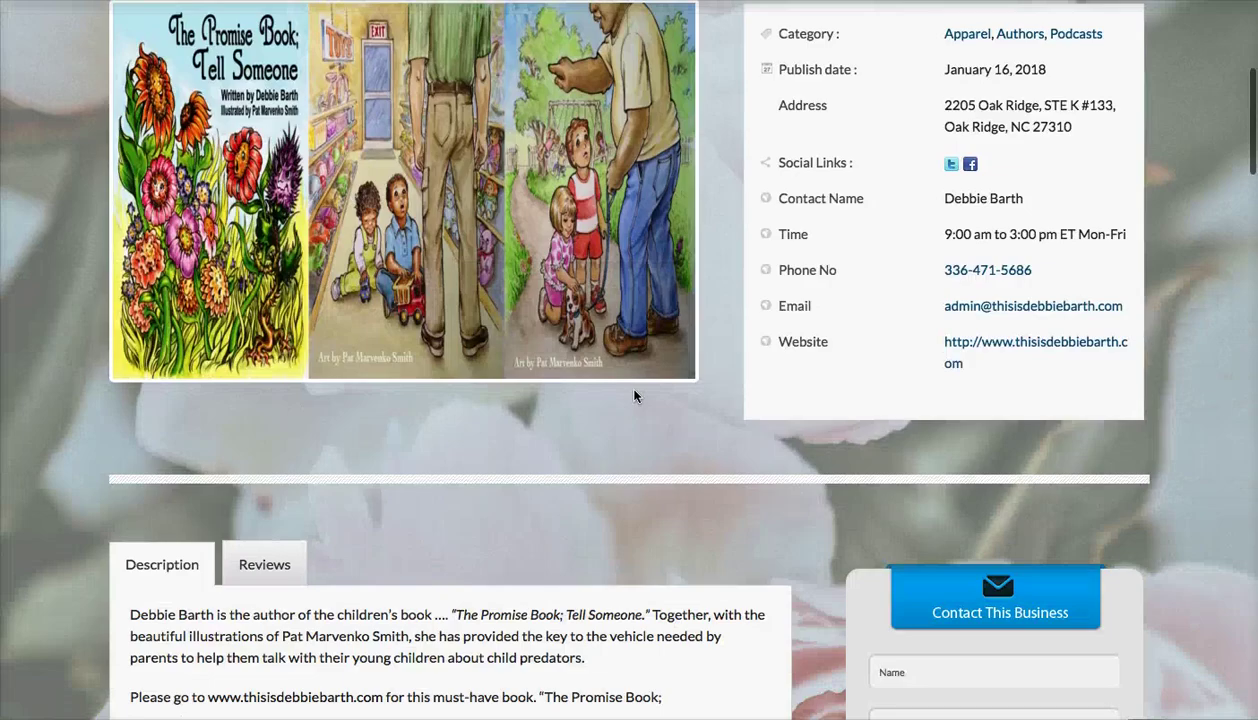
scroll(634, 393, down, 3)
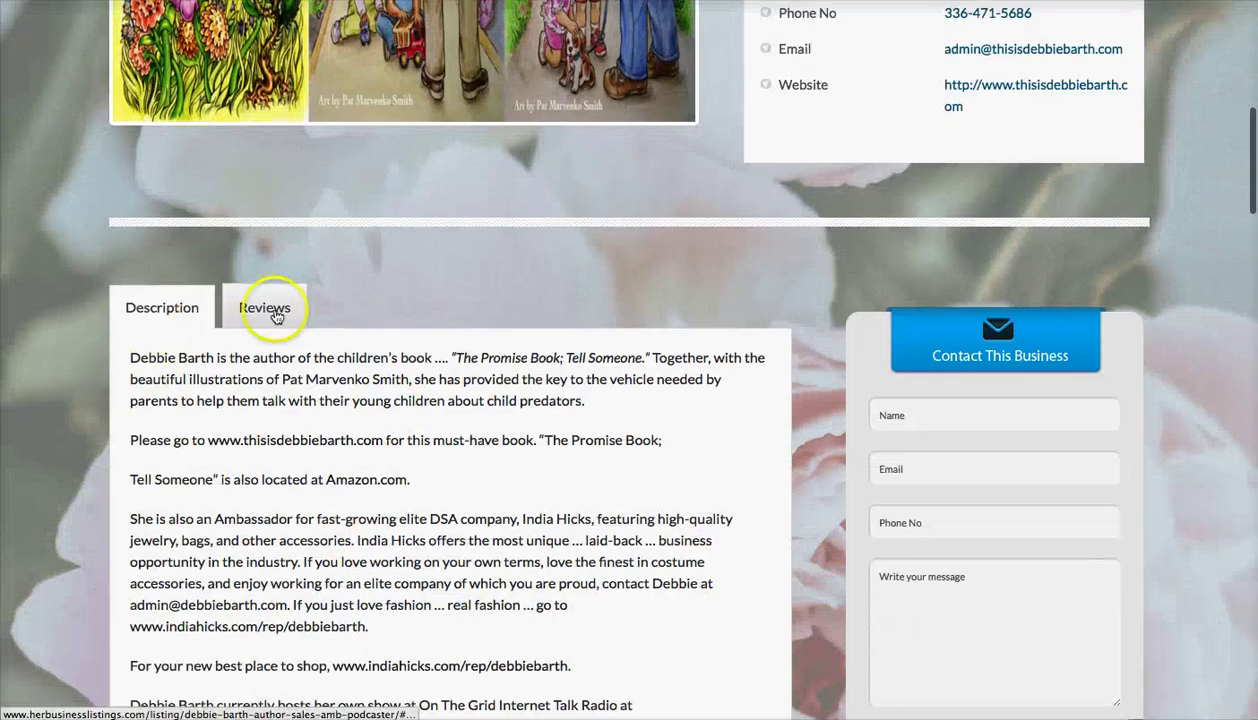
scroll(514, 309, down, 1)
scroll(513, 308, down, 4)
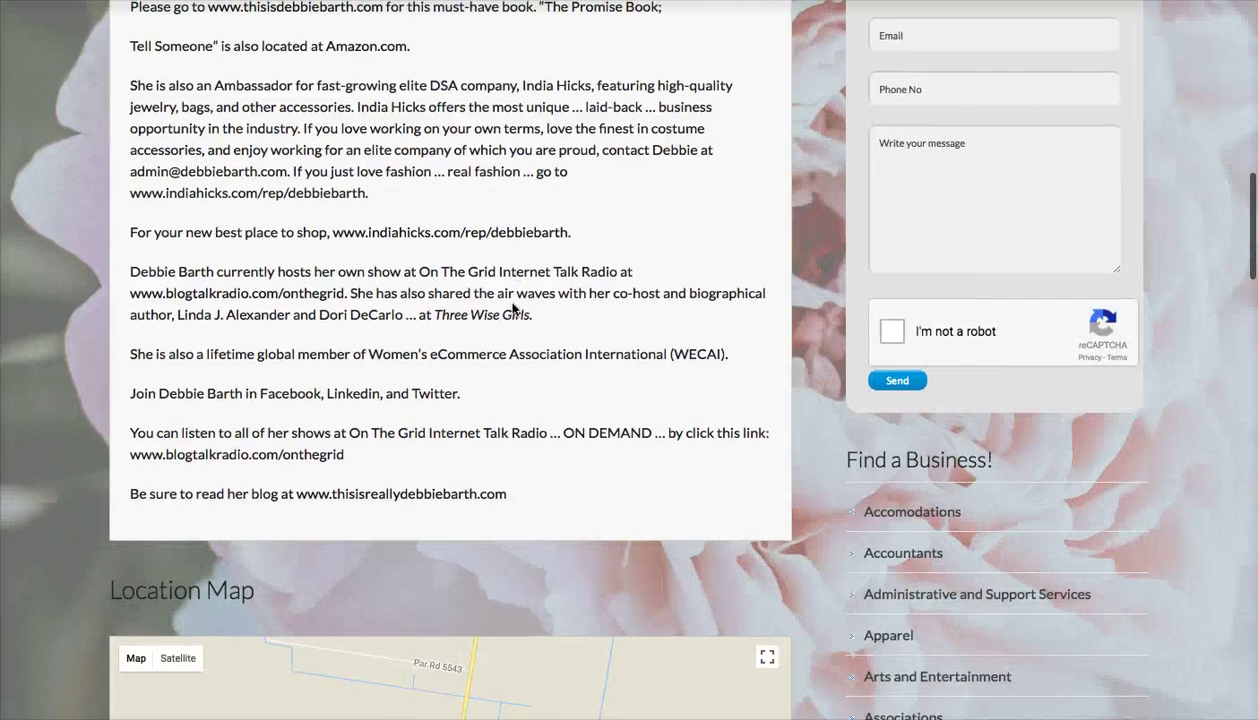
scroll(513, 309, up, 9)
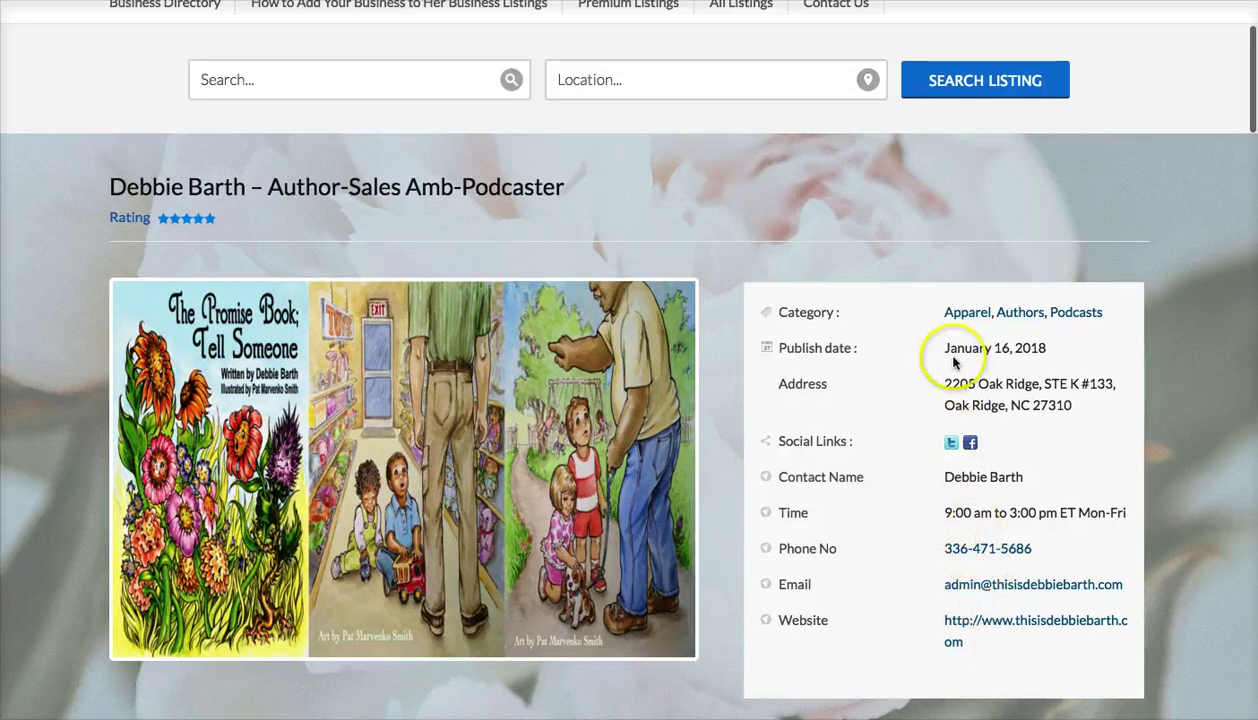
scroll(483, 394, down, 5)
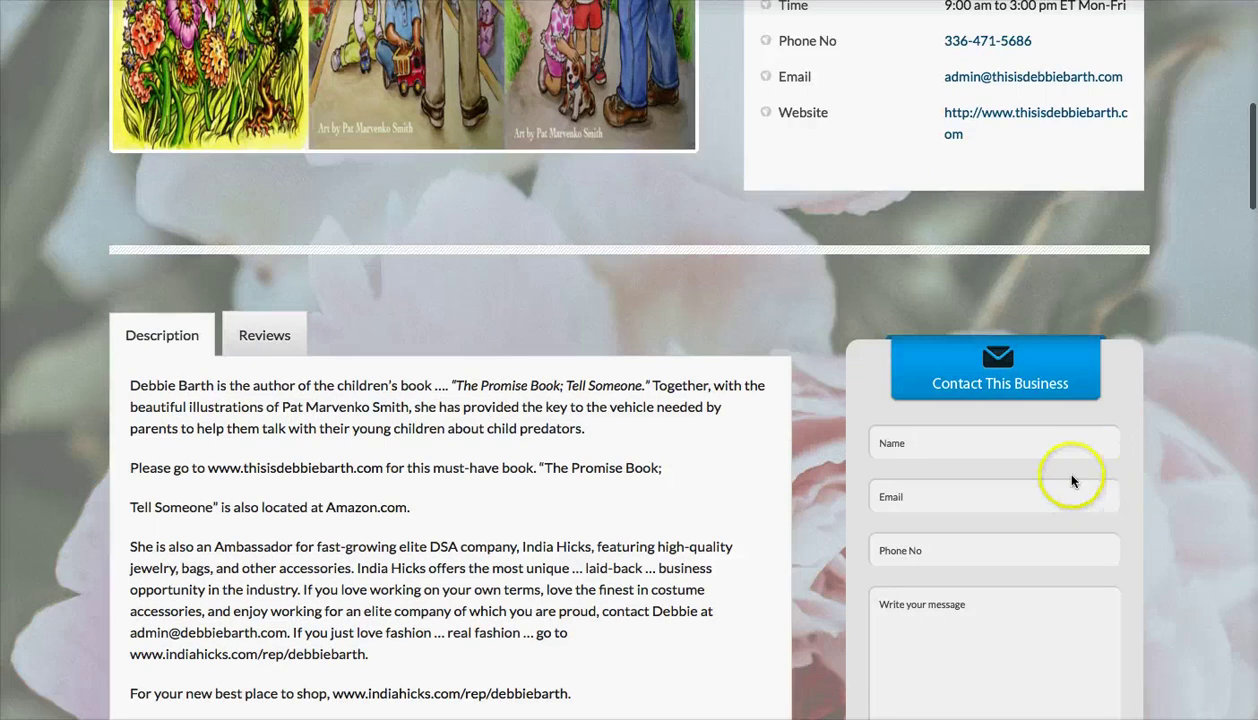
click(1044, 443)
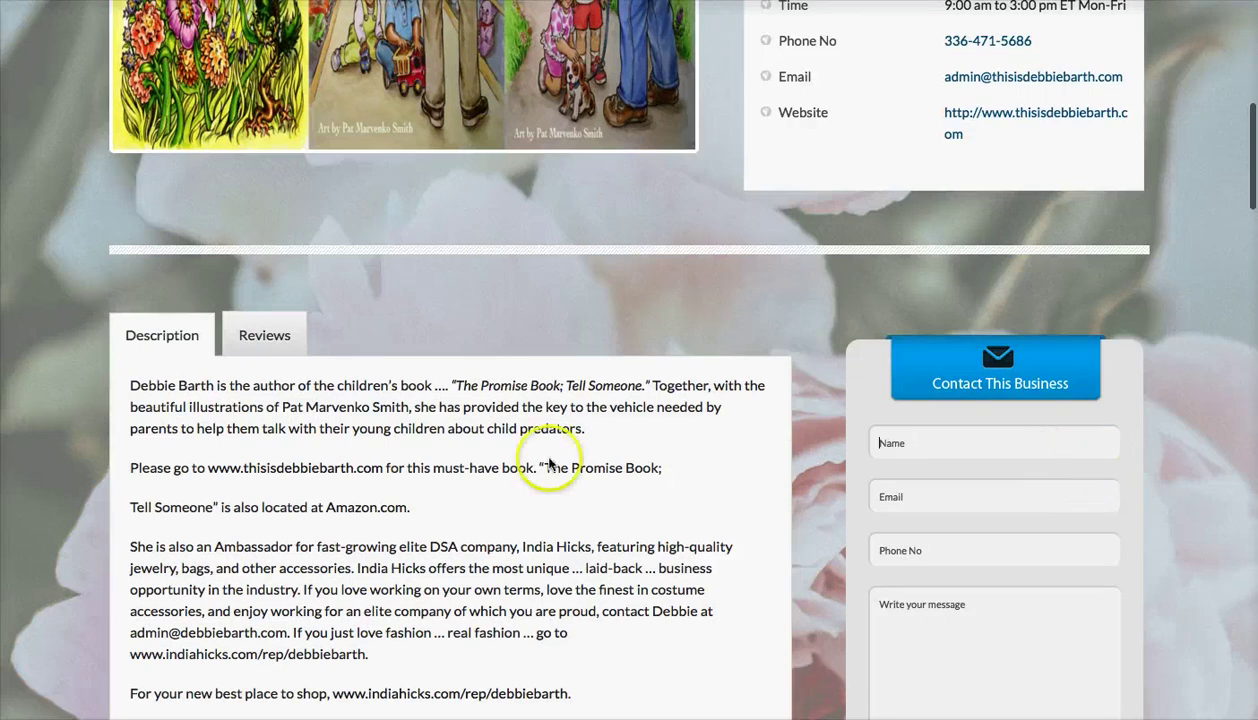
scroll(478, 458, down, 2)
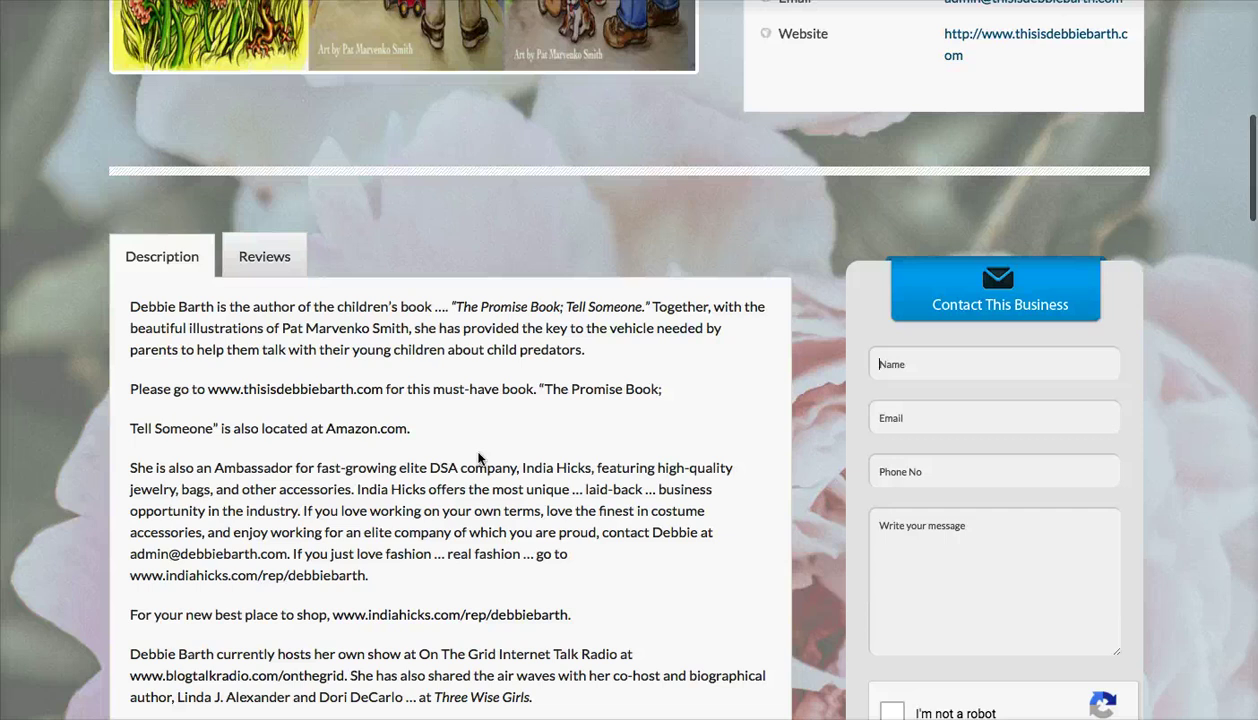
scroll(478, 458, down, 1)
Step: Show the listing's single 5-star review and select its text
click(265, 144)
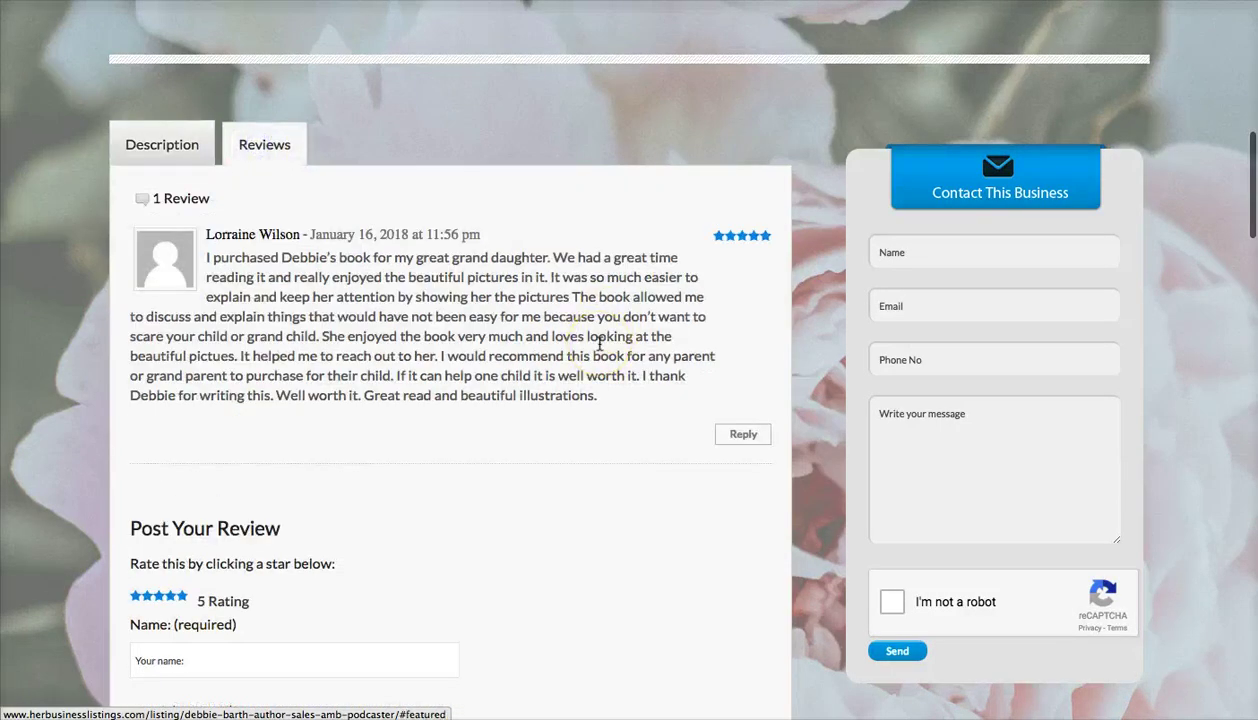
scroll(599, 343, down, 2)
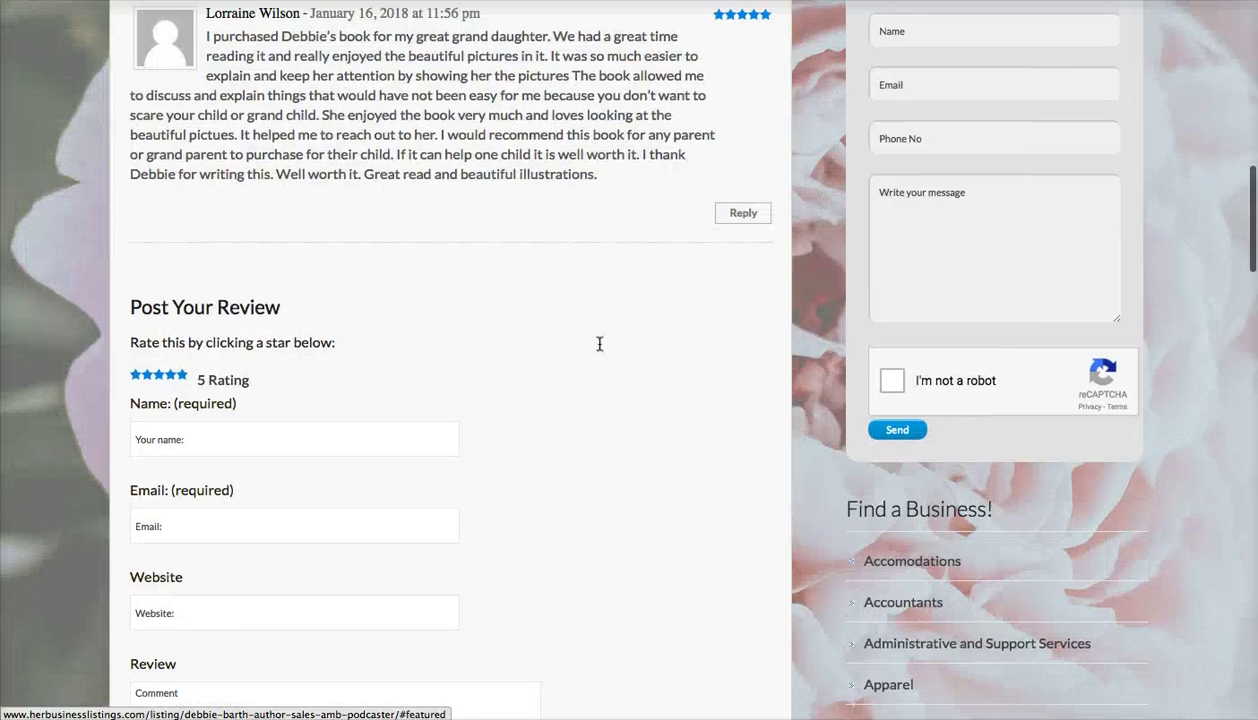
scroll(599, 343, up, 5)
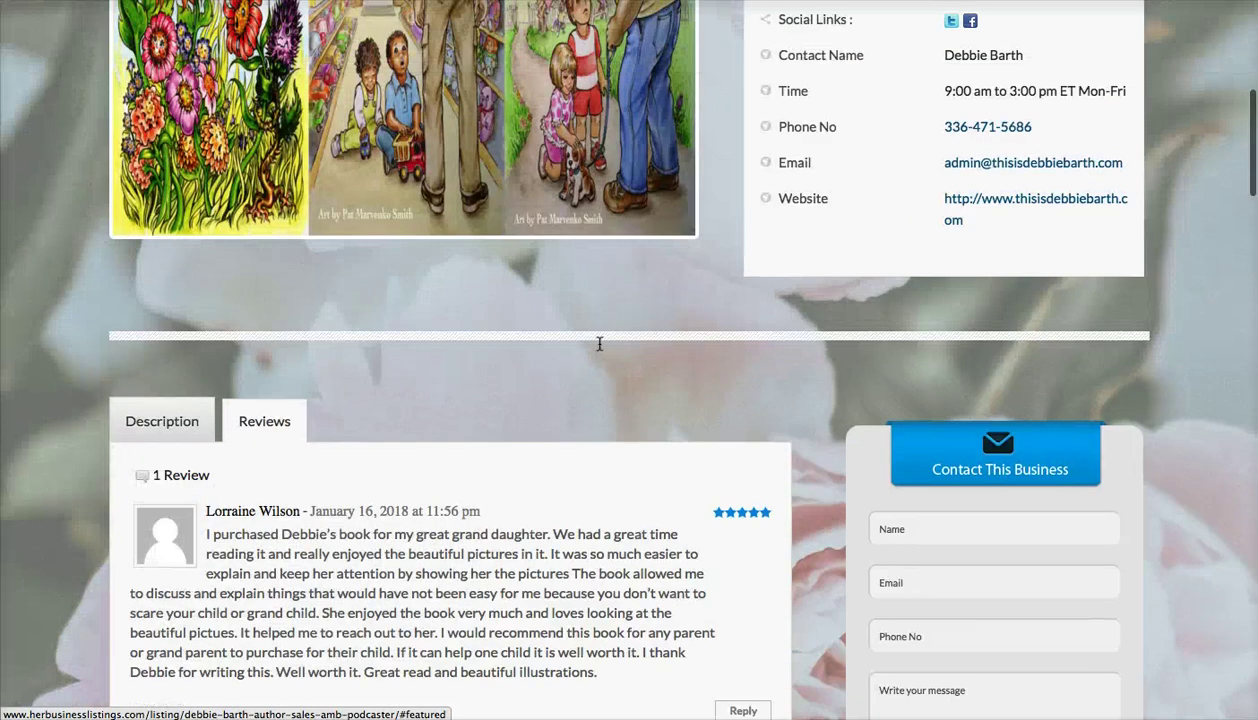
scroll(599, 343, up, 6)
scroll(599, 343, down, 5)
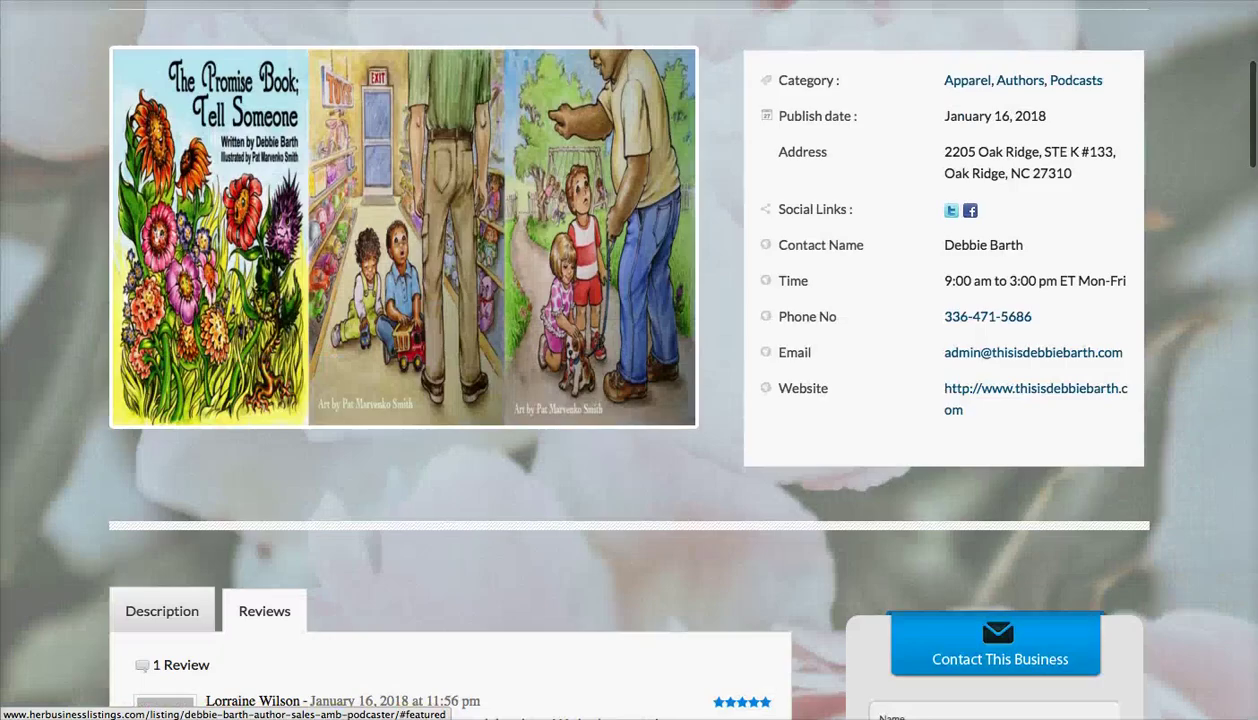
scroll(599, 343, down, 3)
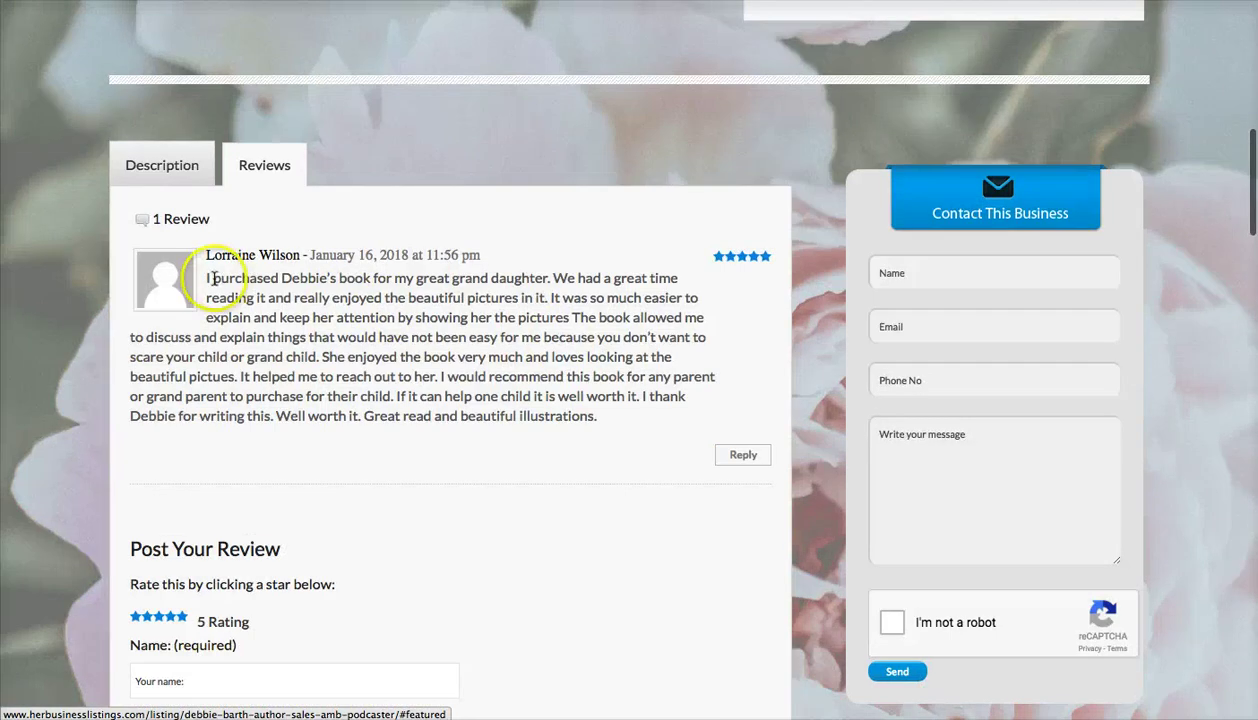
drag(207, 279, 617, 408)
scroll(617, 408, up, 10)
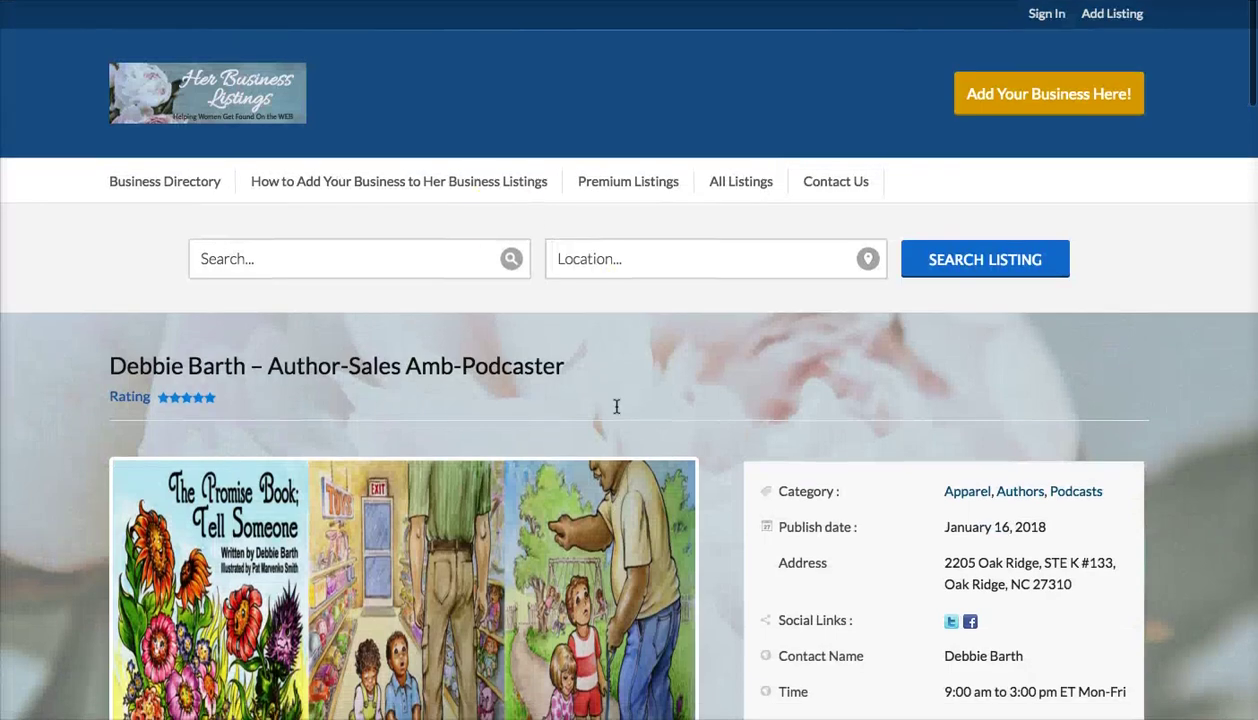
click(632, 186)
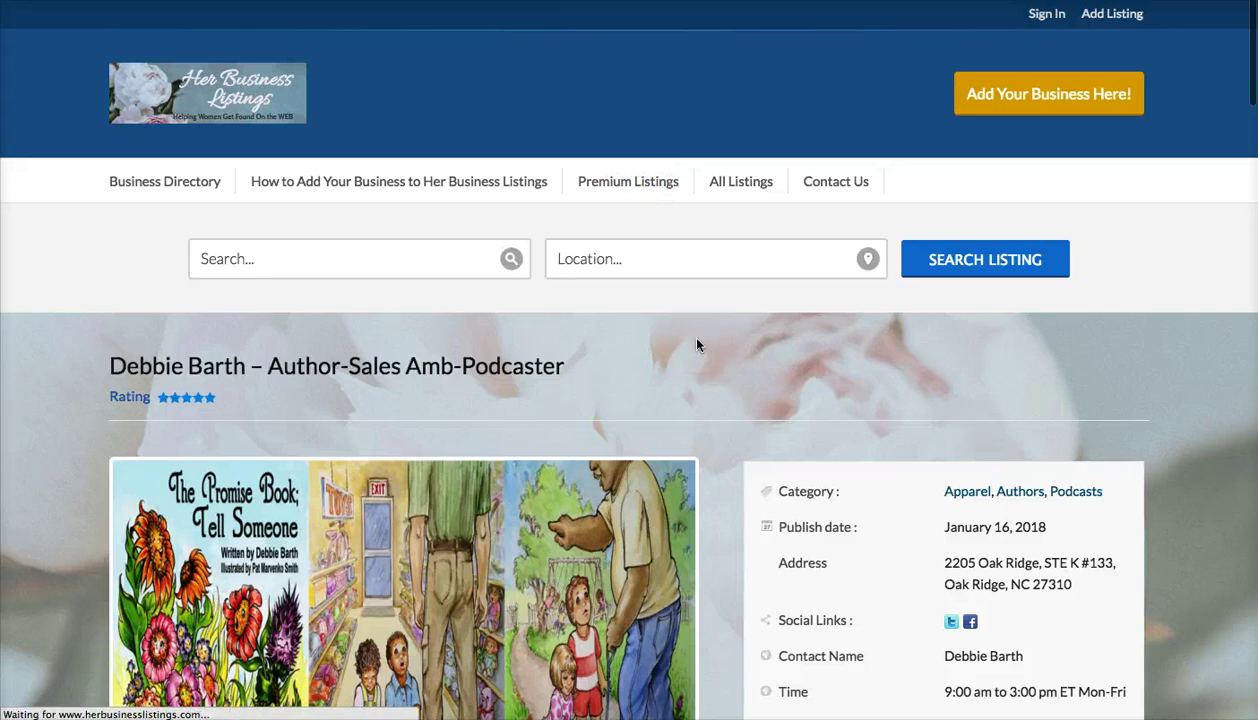
scroll(697, 345, down, 3)
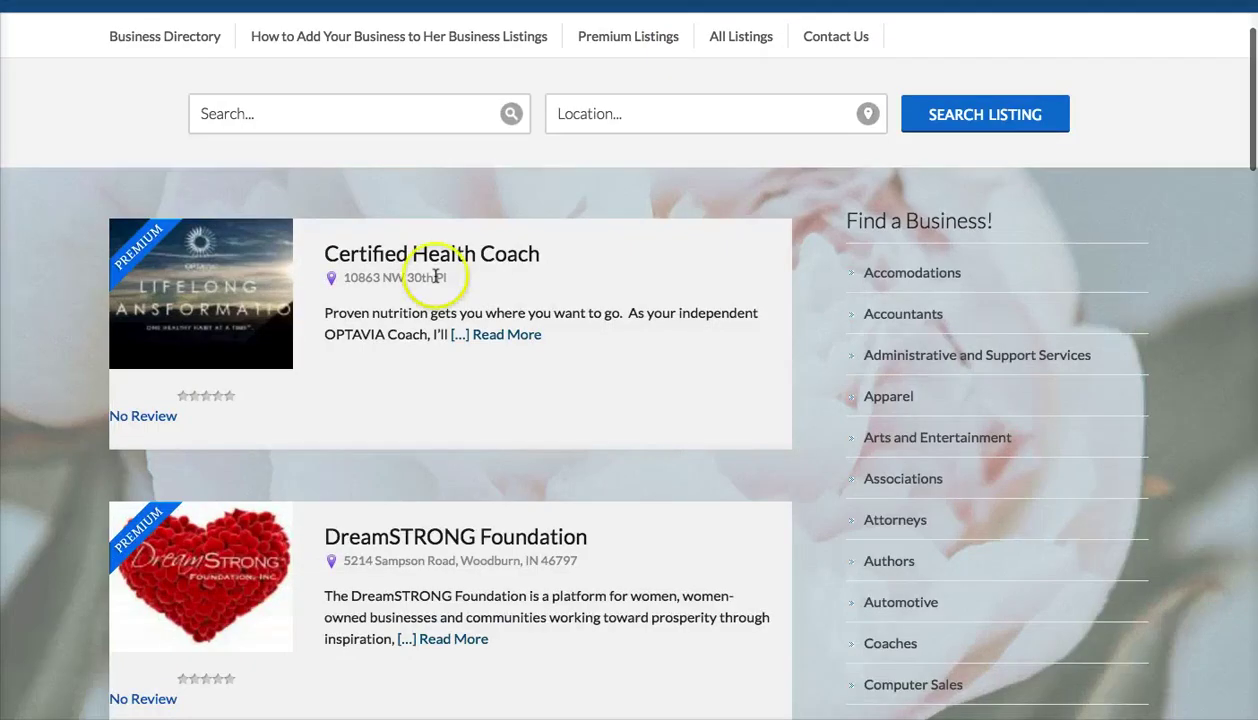
click(408, 252)
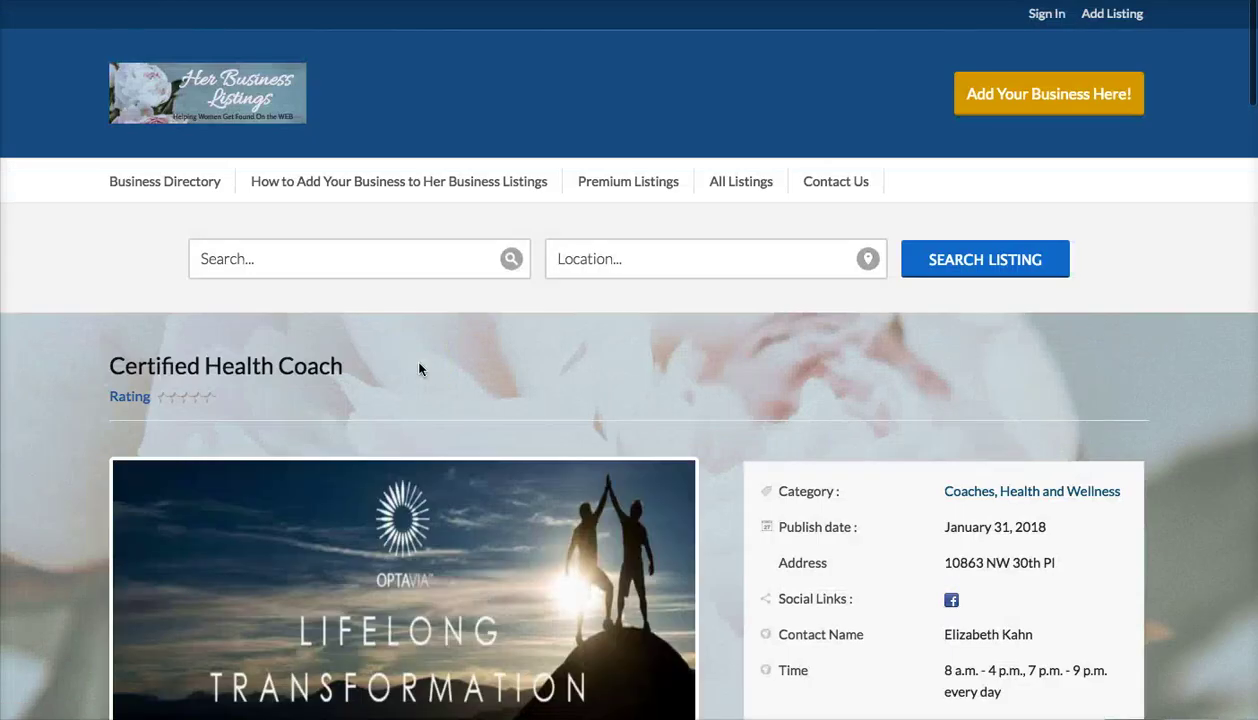
scroll(419, 369, down, 7)
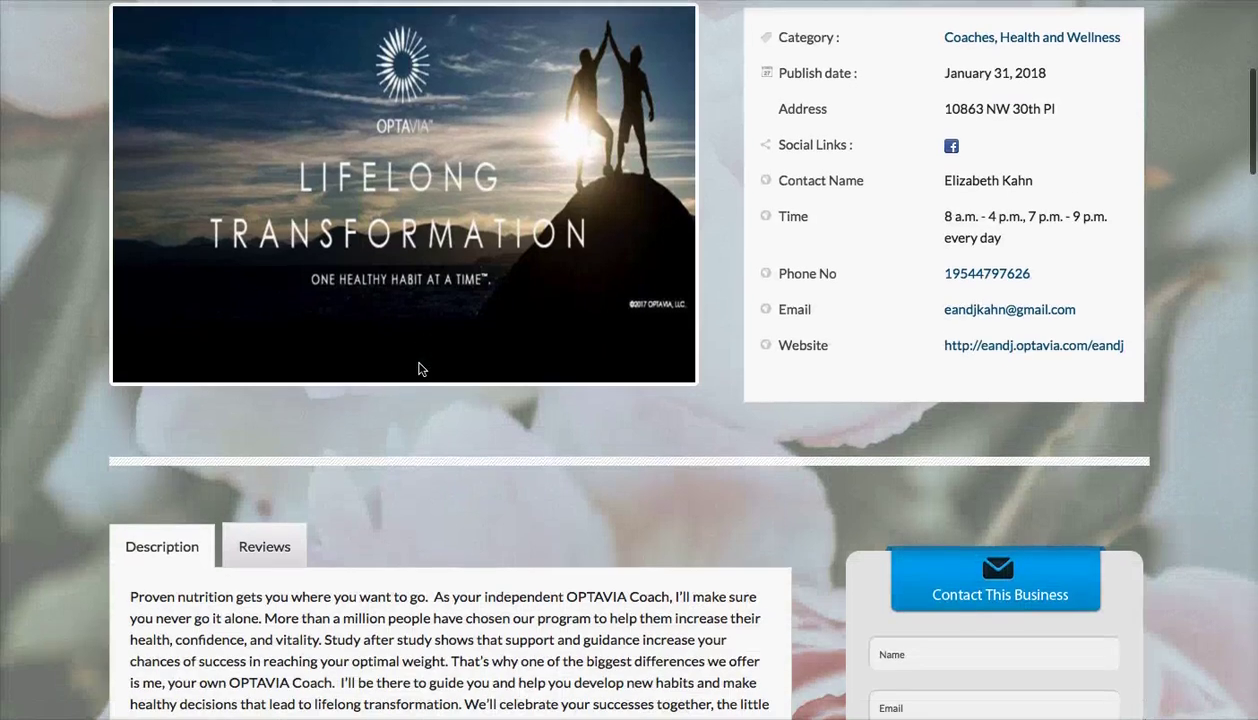
scroll(419, 369, down, 2)
scroll(575, 380, up, 9)
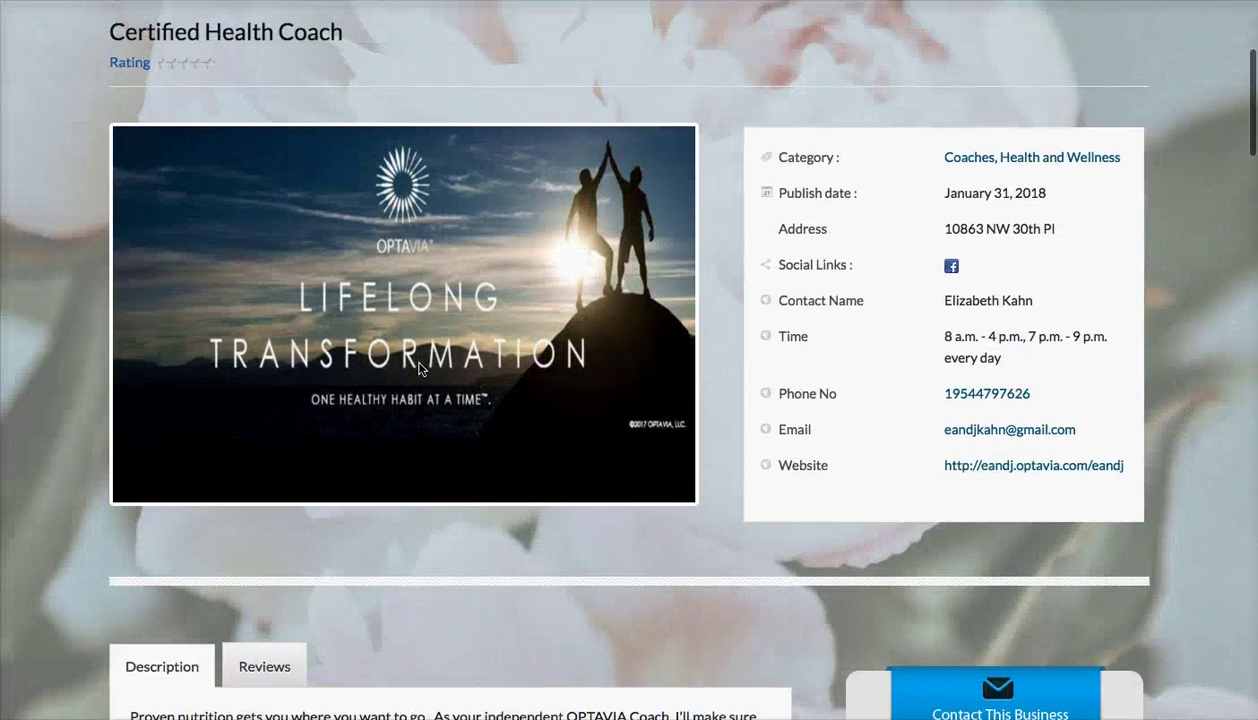
click(669, 317)
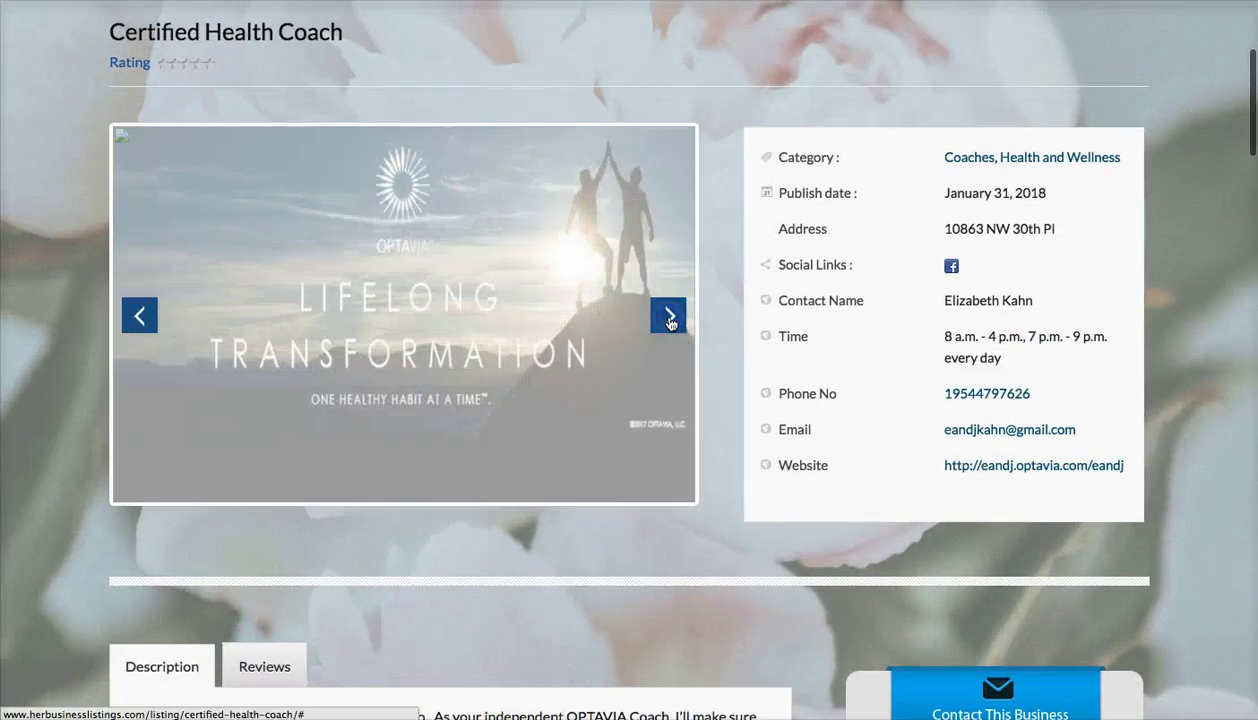
click(669, 317)
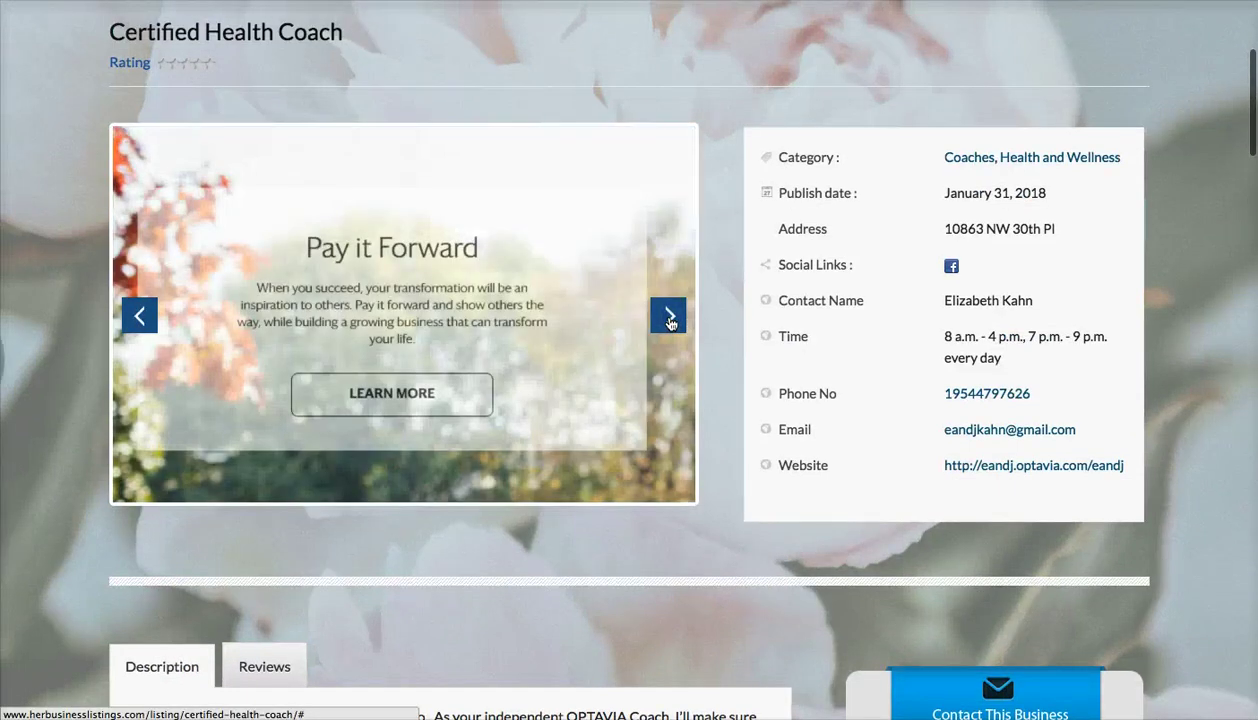
click(669, 317)
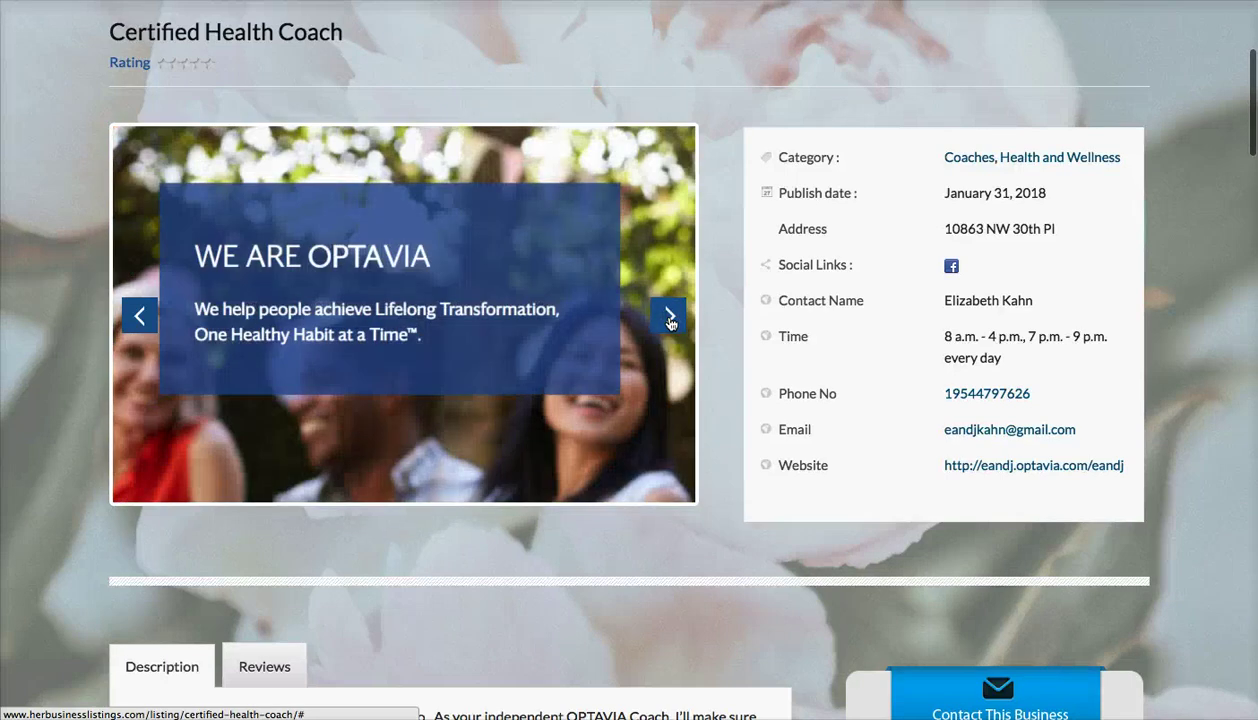
click(669, 317)
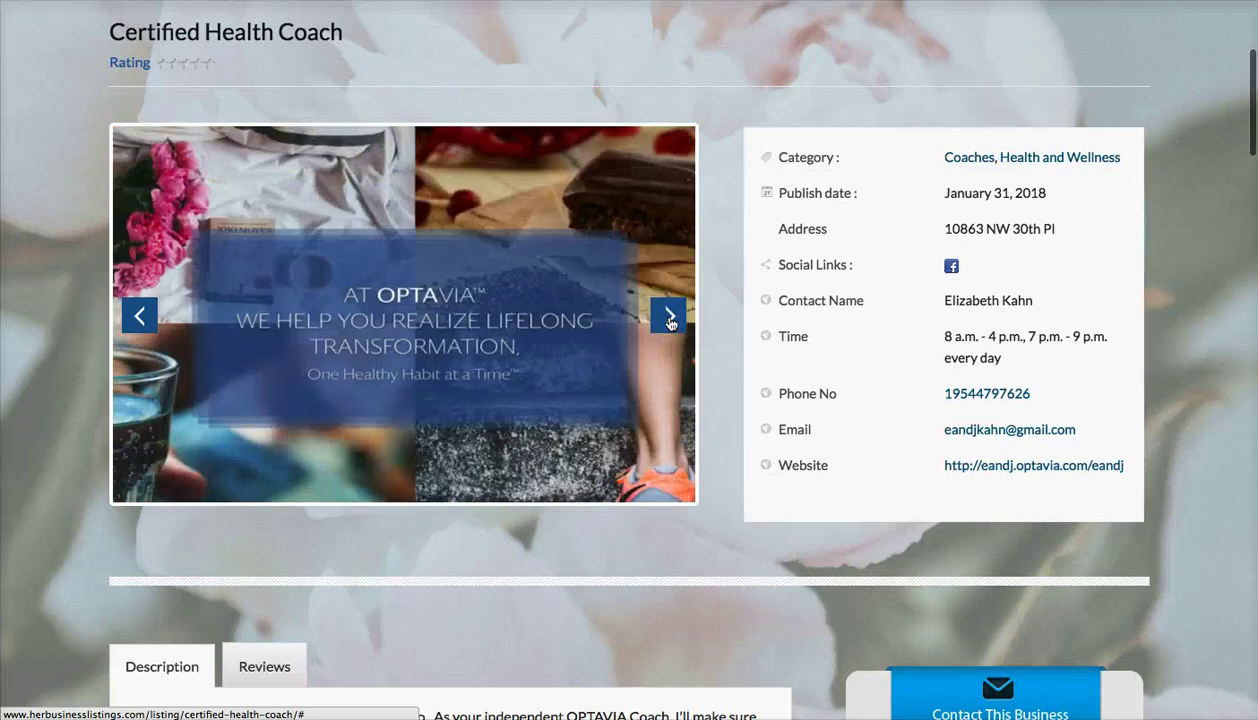
click(669, 317)
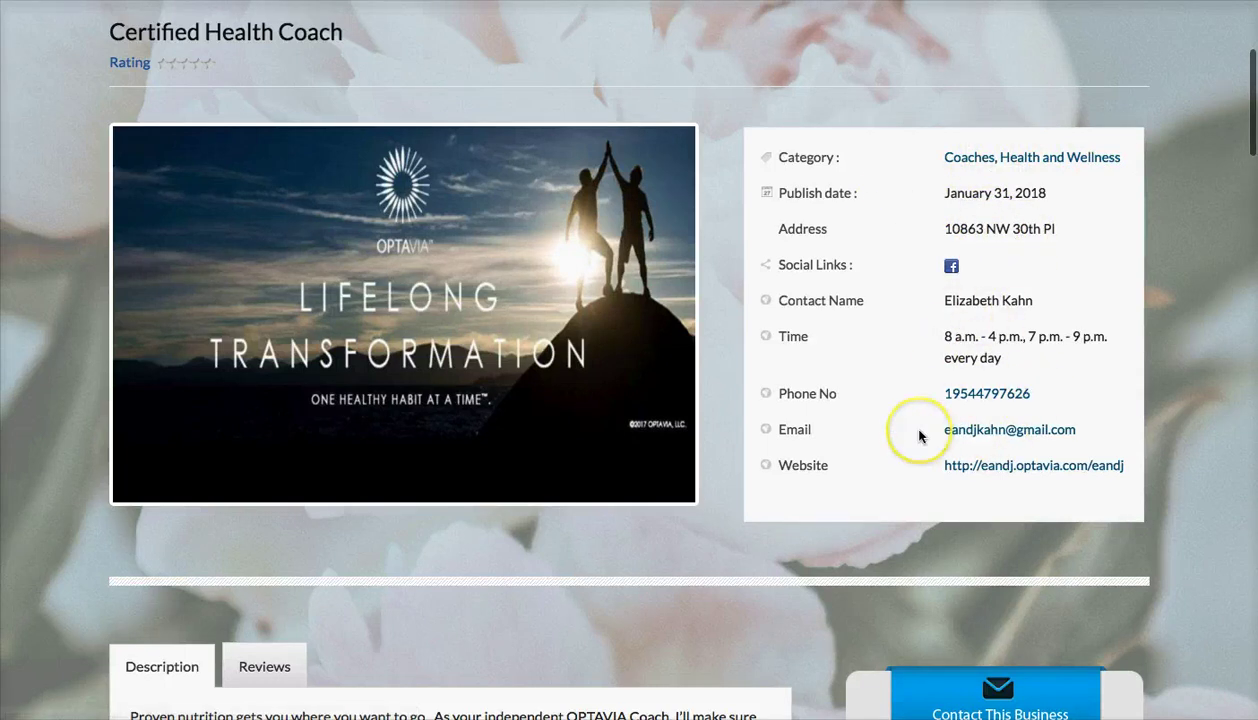
scroll(921, 435, down, 4)
scroll(921, 435, down, 3)
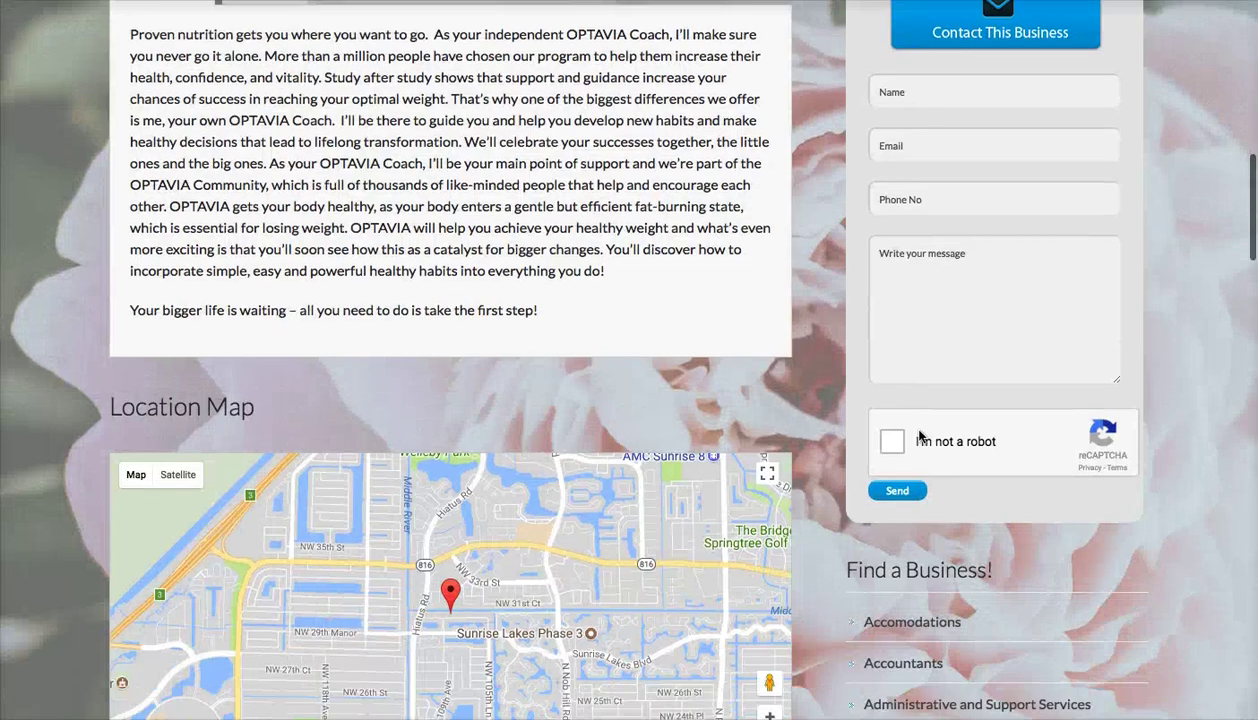
scroll(921, 435, down, 3)
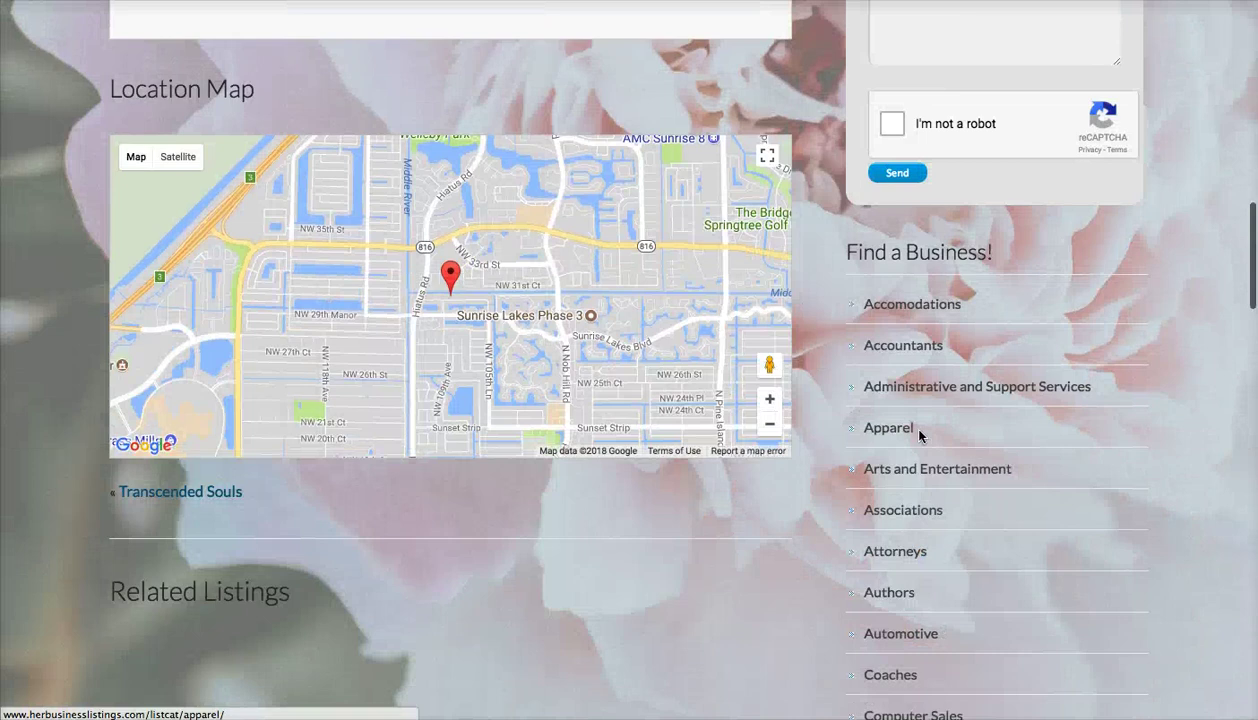
click(455, 332)
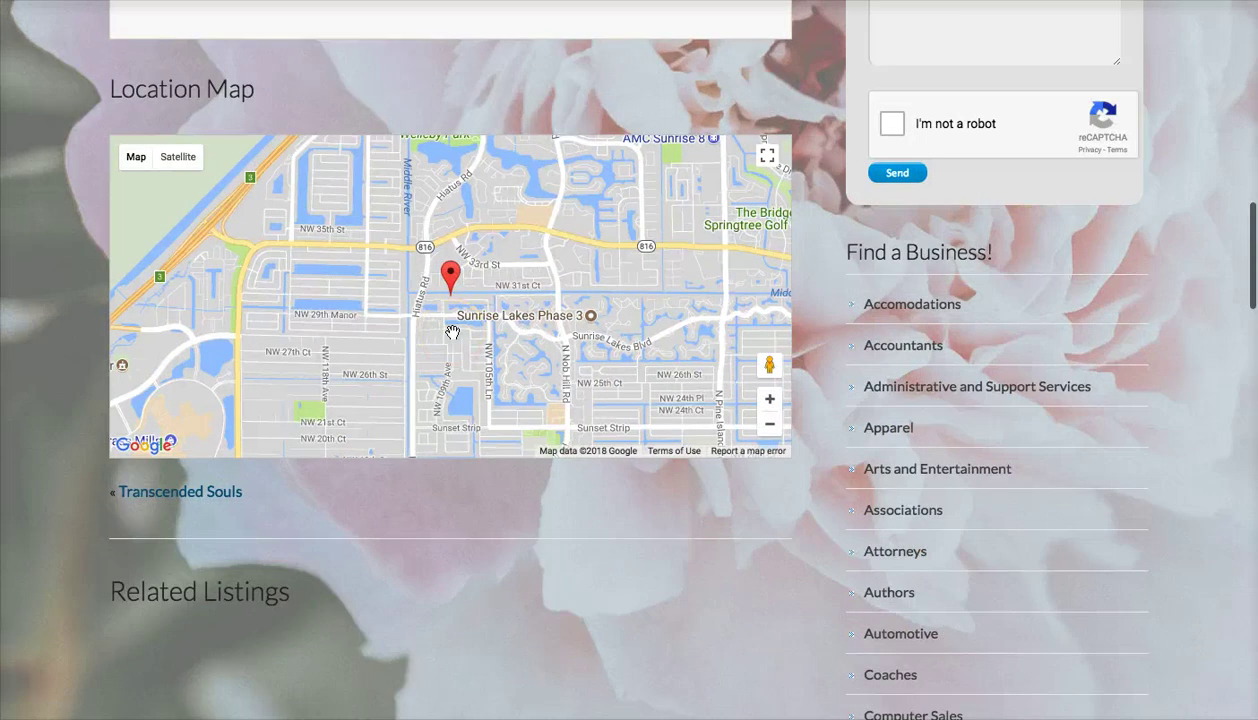
scroll(452, 332, up, 4)
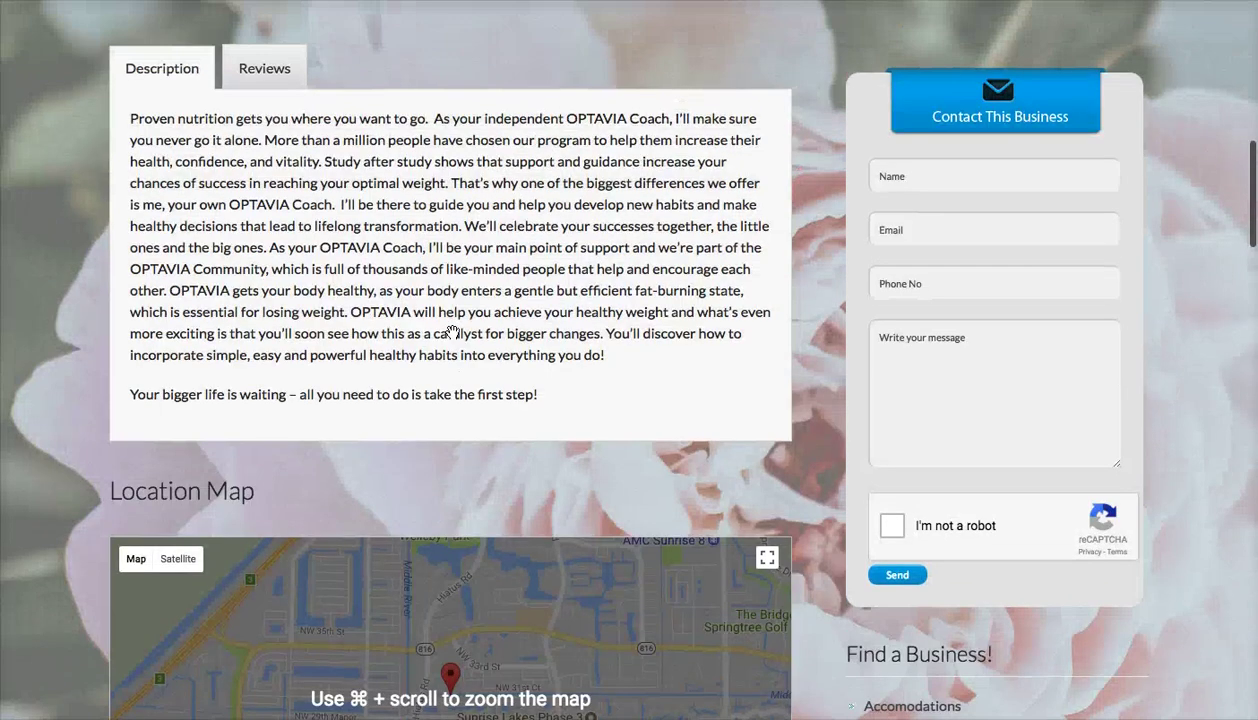
scroll(452, 332, up, 5)
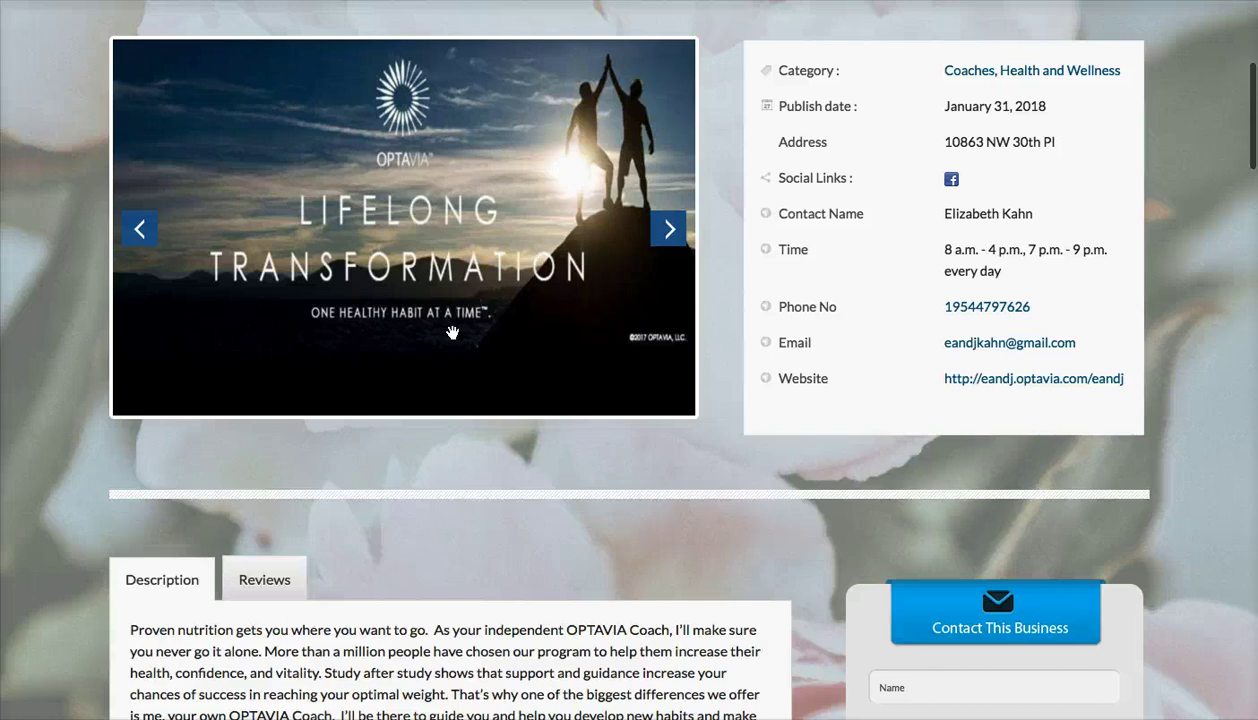
scroll(452, 332, down, 9)
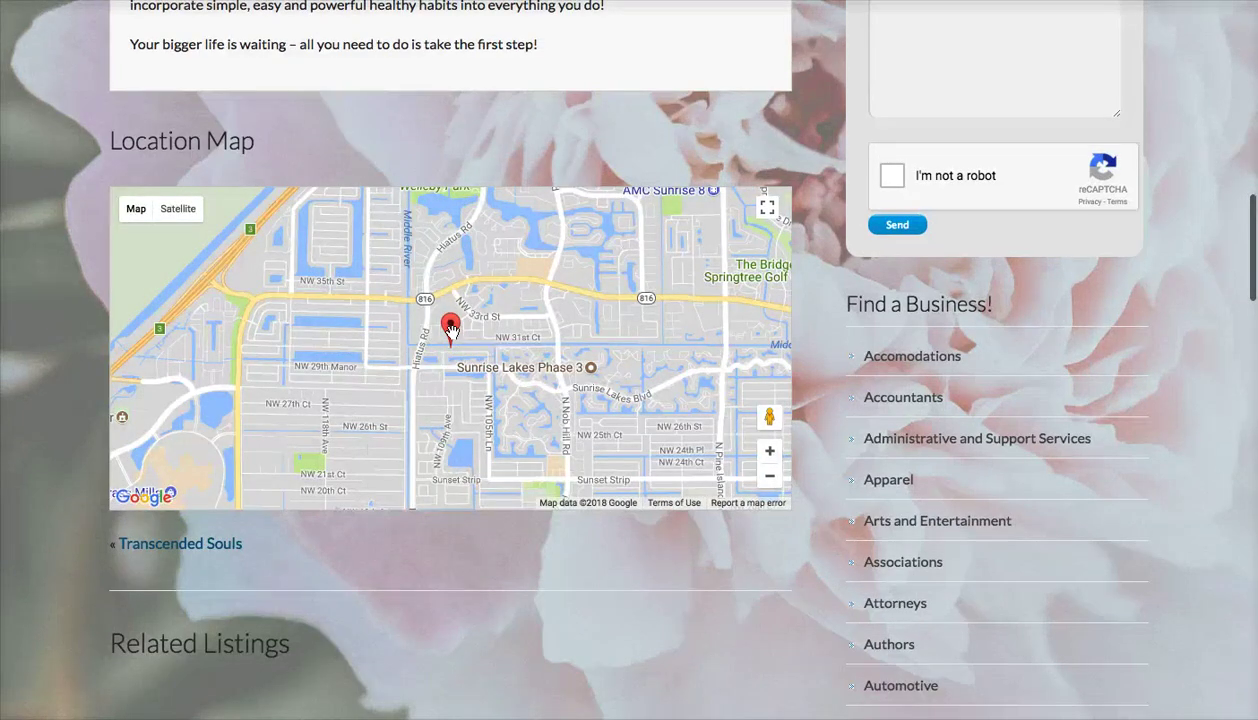
scroll(451, 330, down, 1)
scroll(451, 330, up, 15)
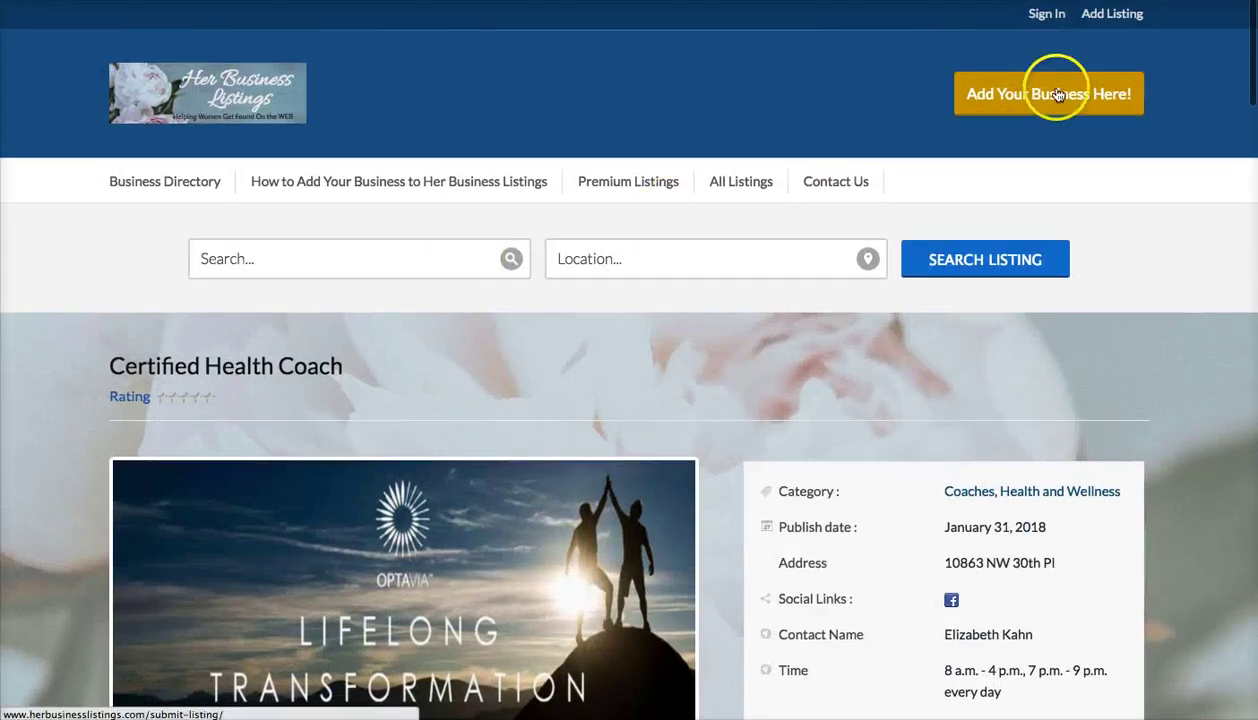
Step: Start Add Your Business Here! and replace the prefilled username with a new one
click(1059, 94)
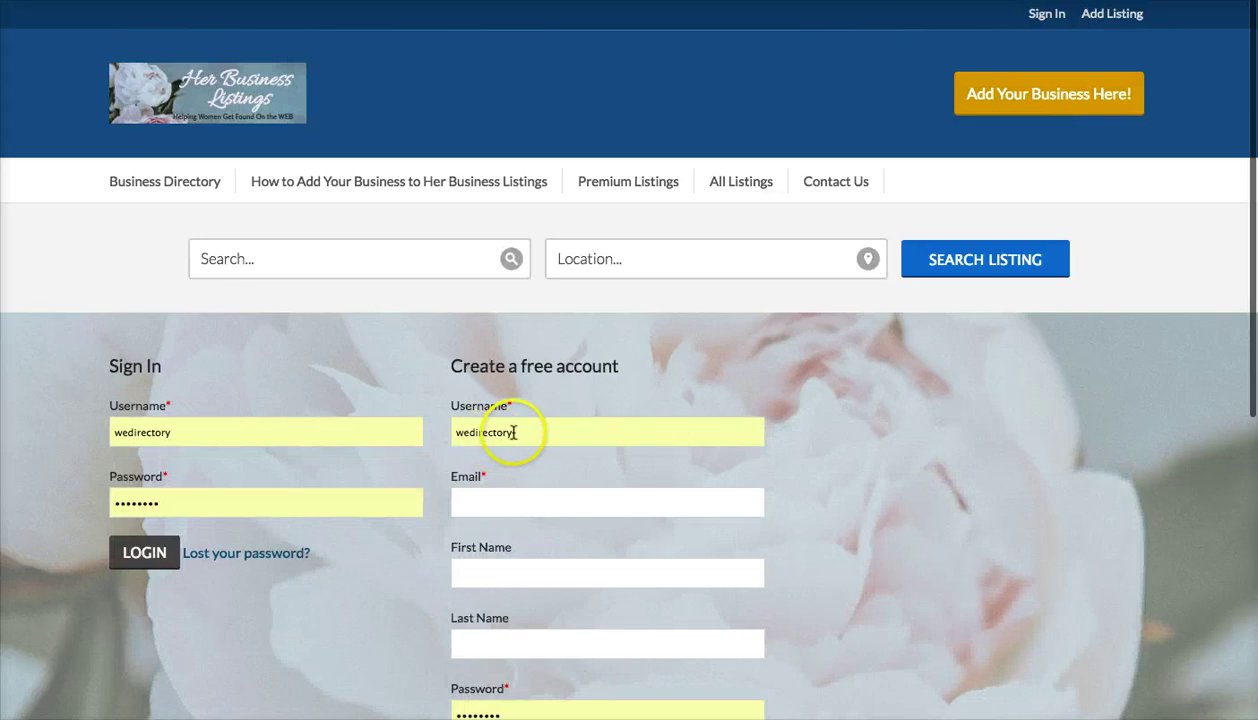
drag(522, 432, 457, 432)
click(545, 434)
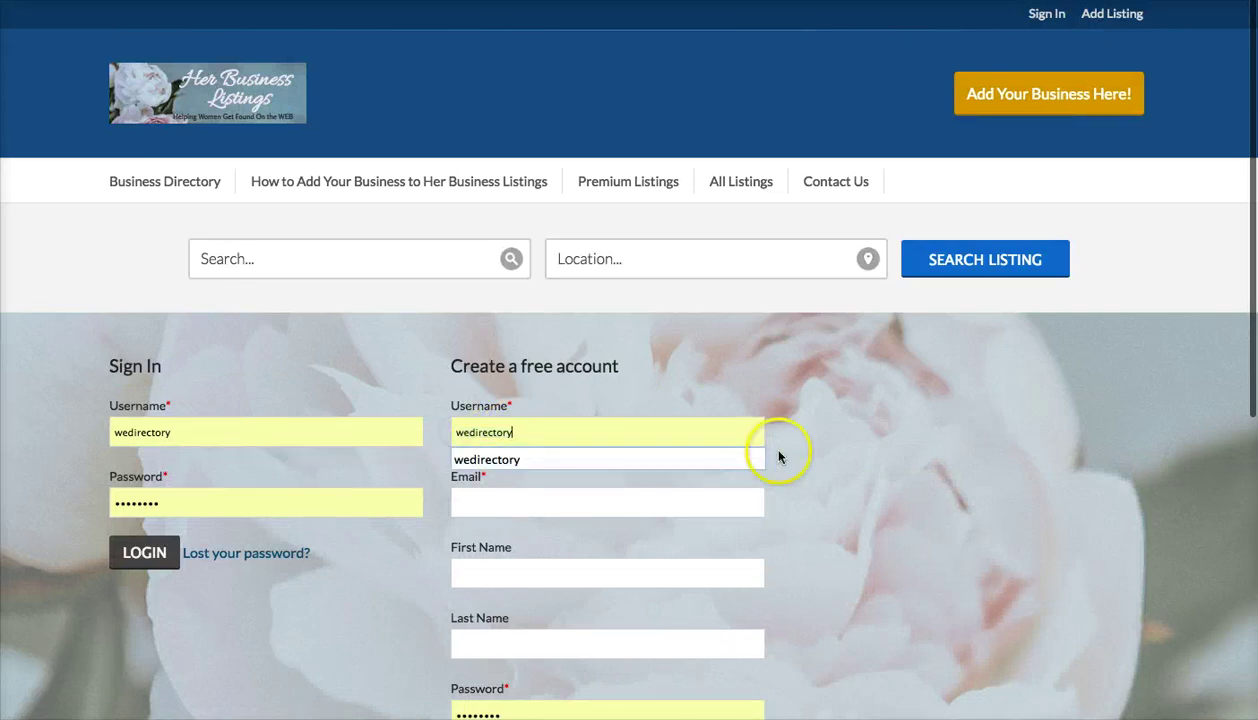
drag(515, 432, 450, 432)
text(wd)
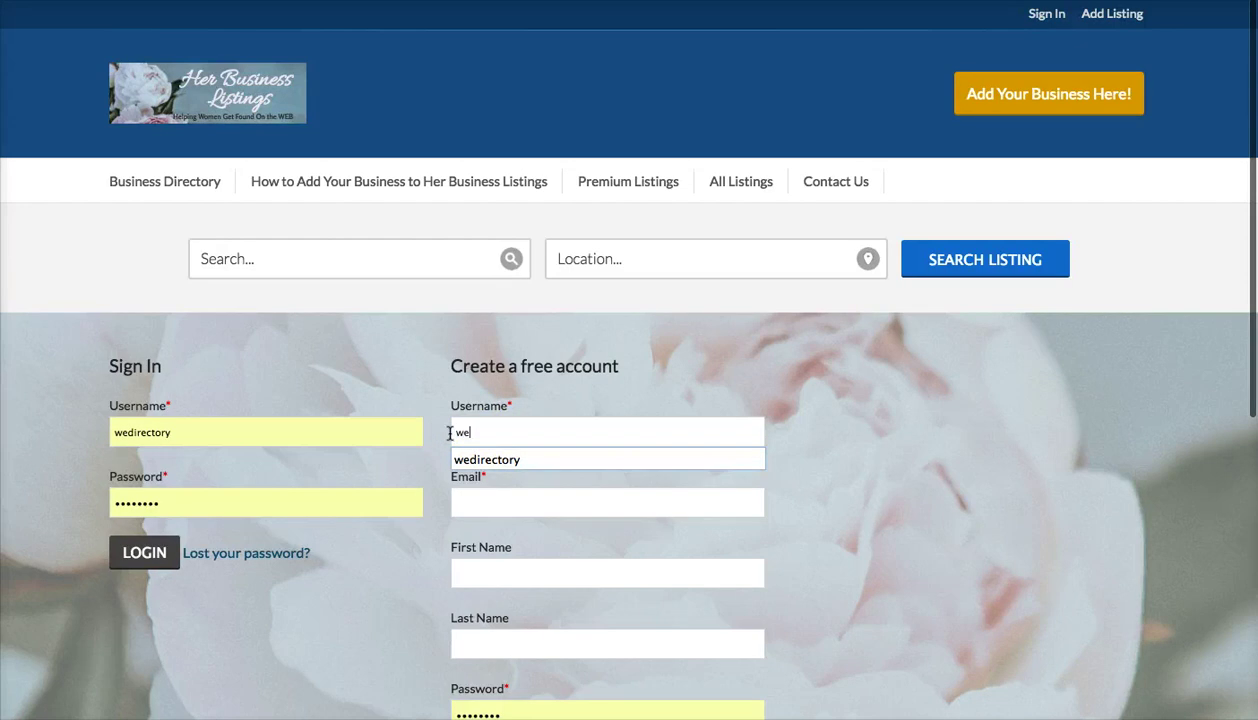
key(BackSpace)
text(ed)
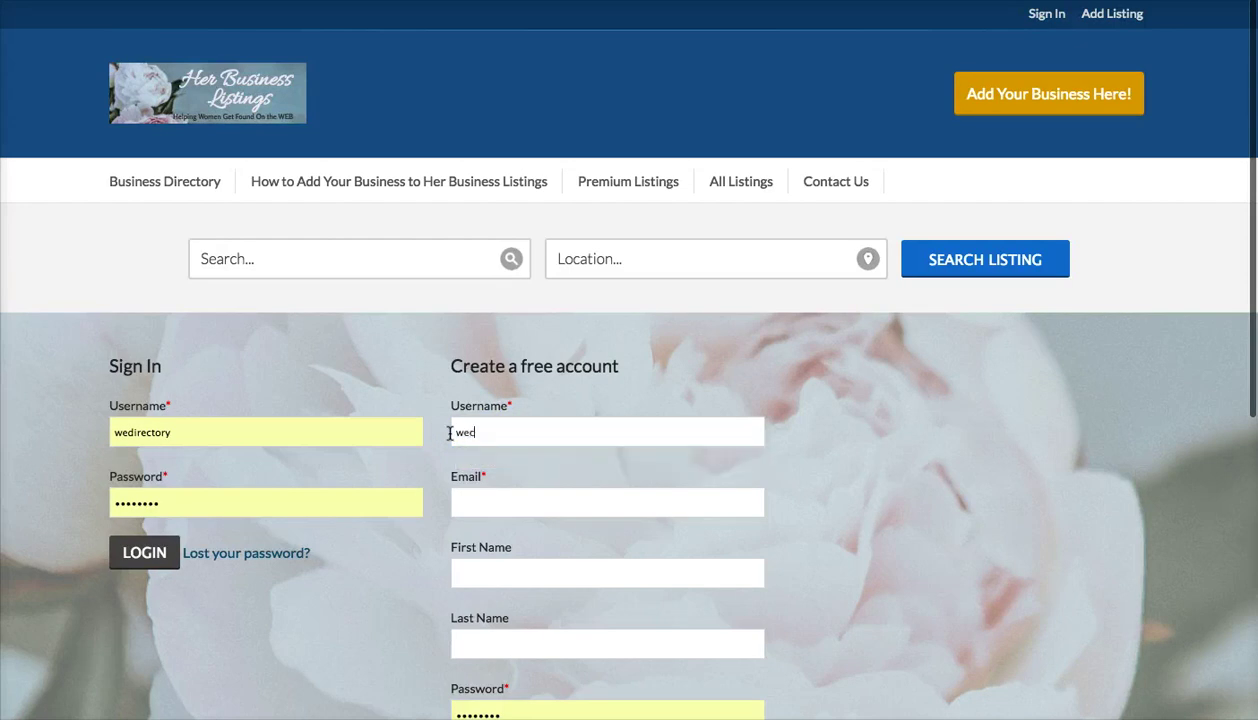
Step: Fill in the account's email address, first name and last name
click(455, 500)
text(heidi)
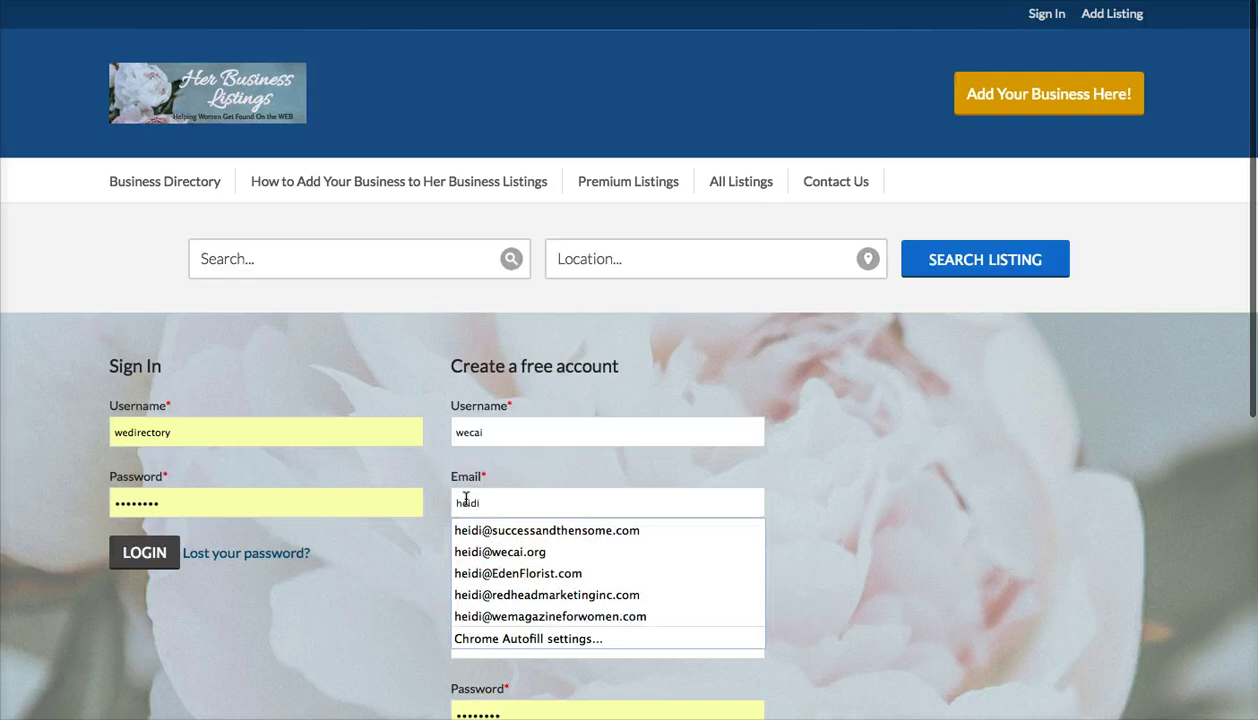
click(491, 553)
click(497, 573)
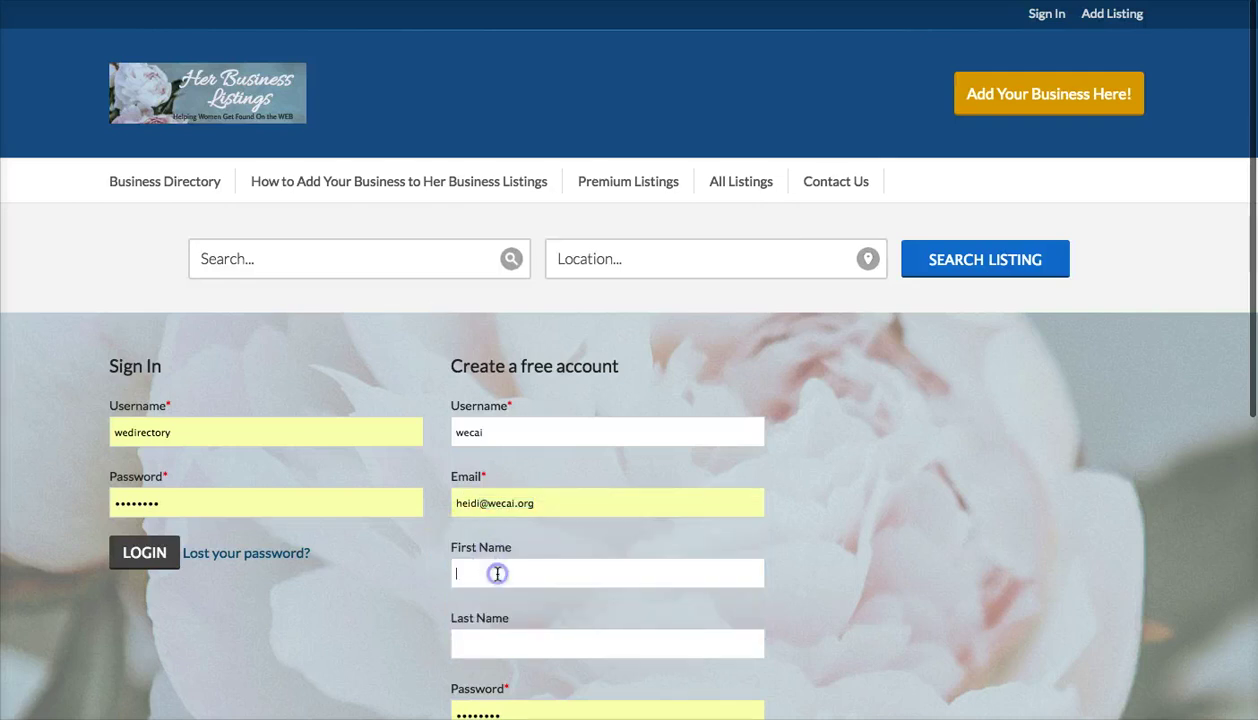
key(Tab)
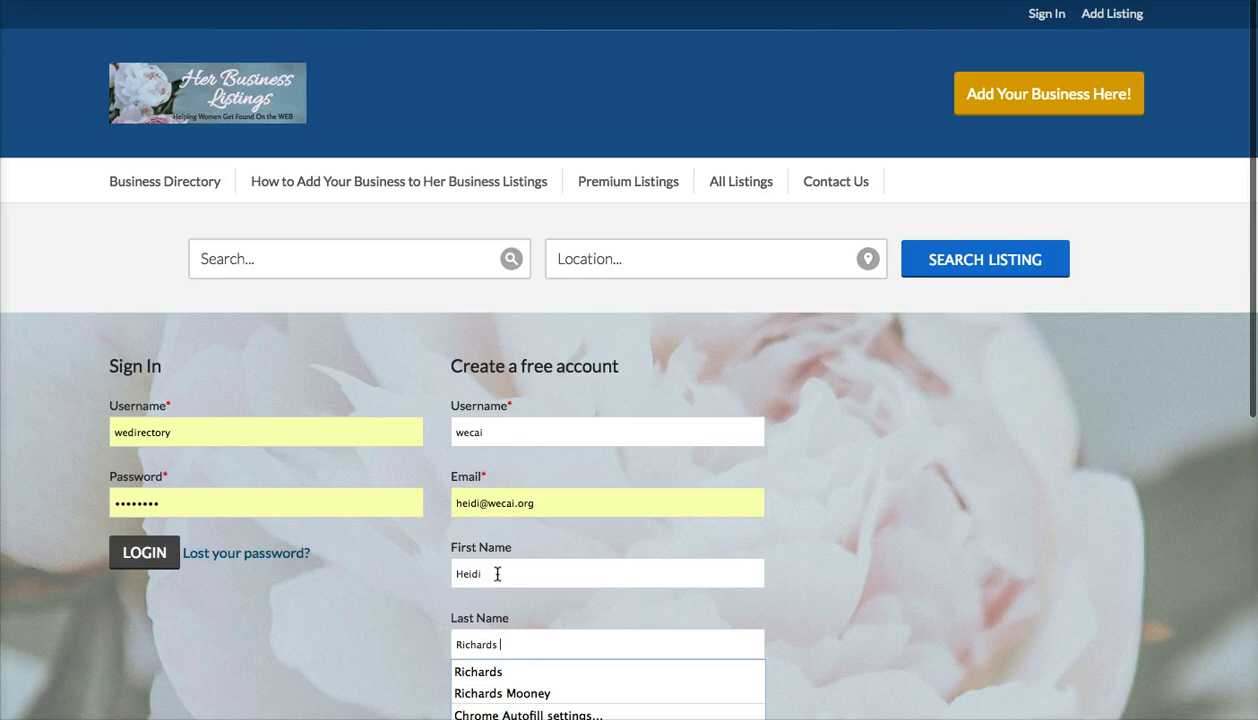
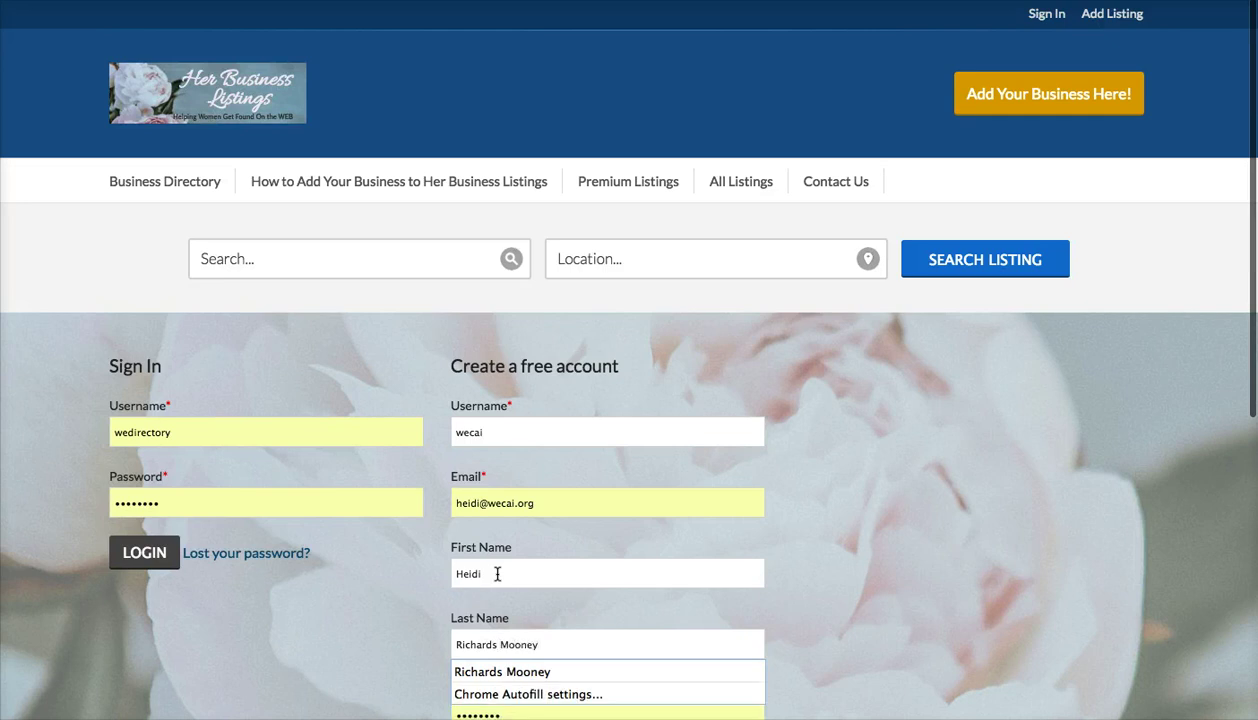
Step: Enter the password and its confirmation, agree to the terms, and register
scroll(497, 573, down, 2)
drag(514, 641, 451, 637)
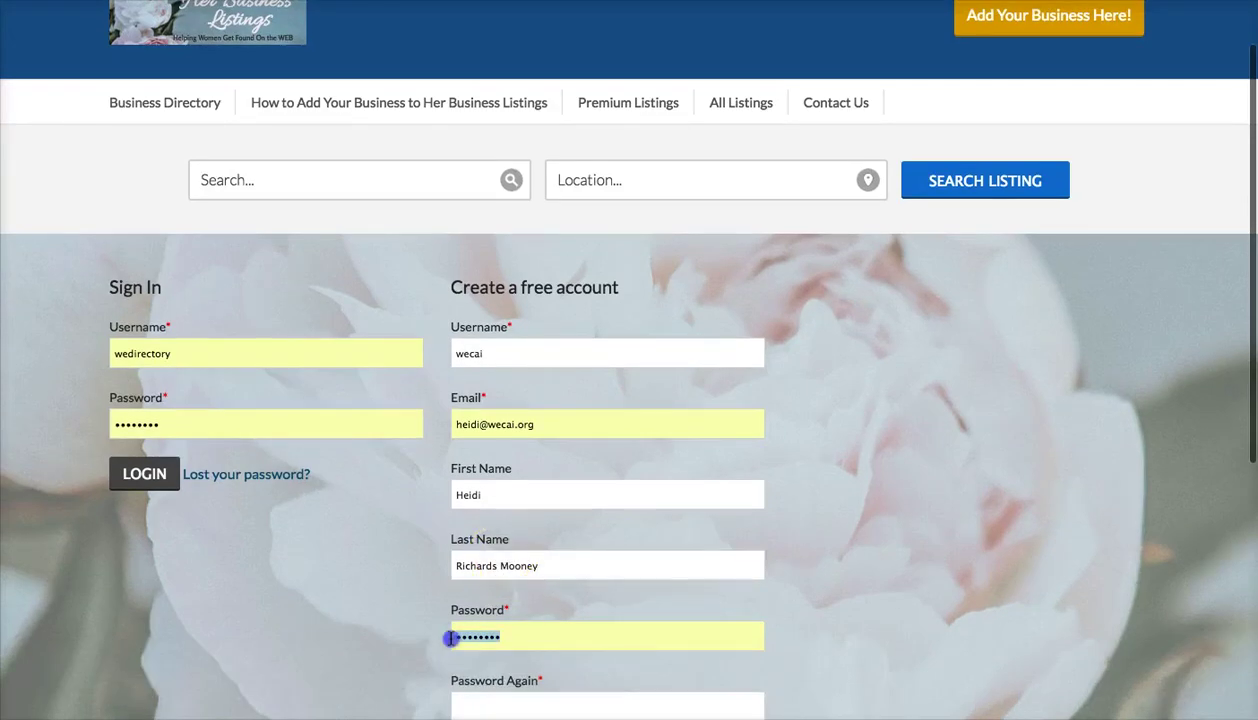
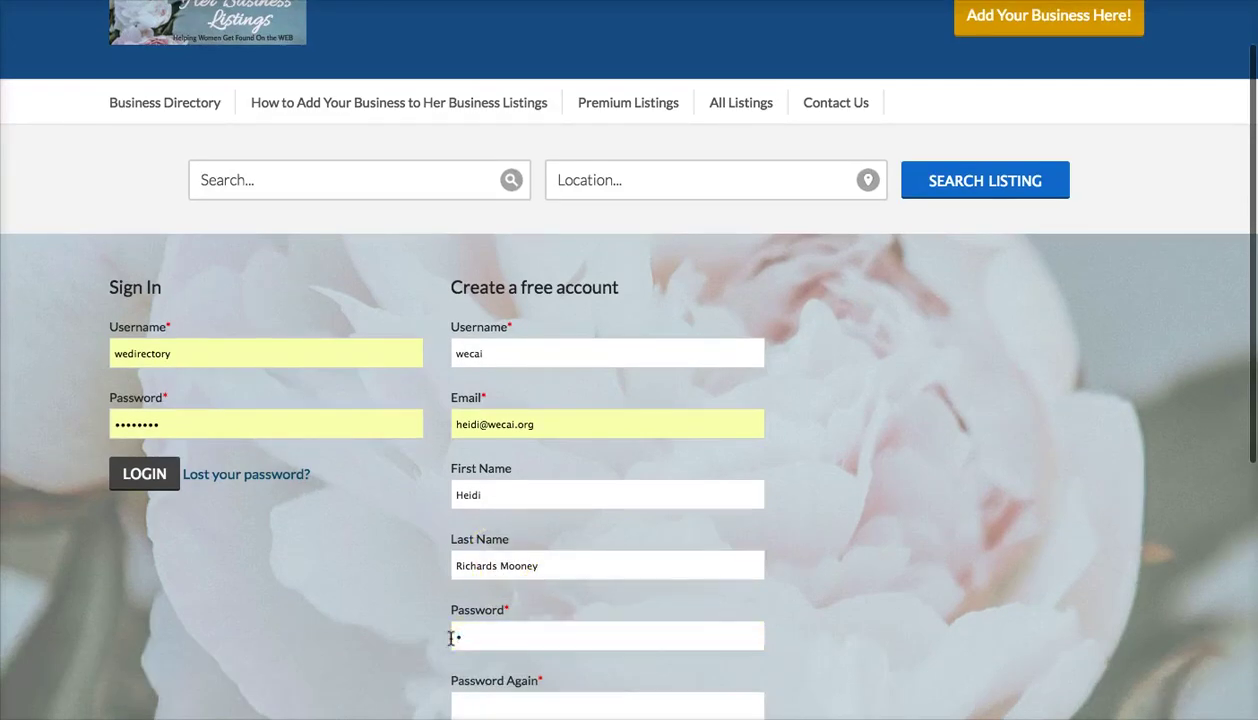
scroll(450, 638, down, 5)
click(566, 305)
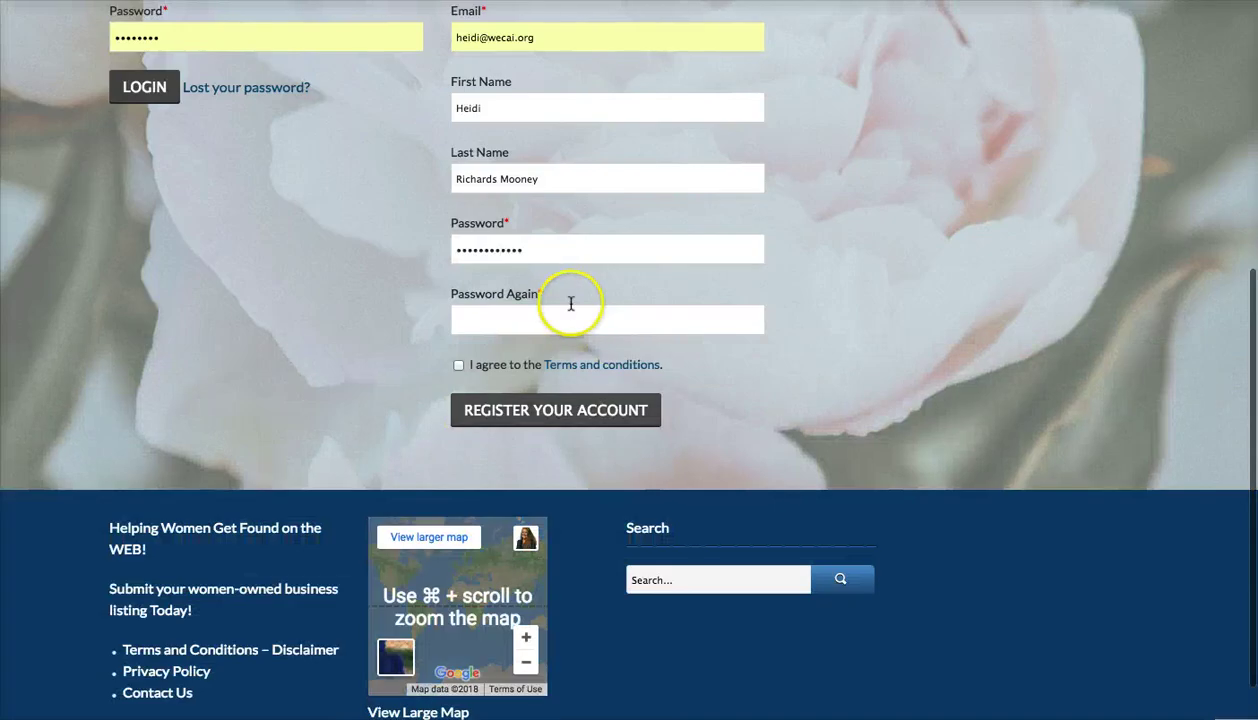
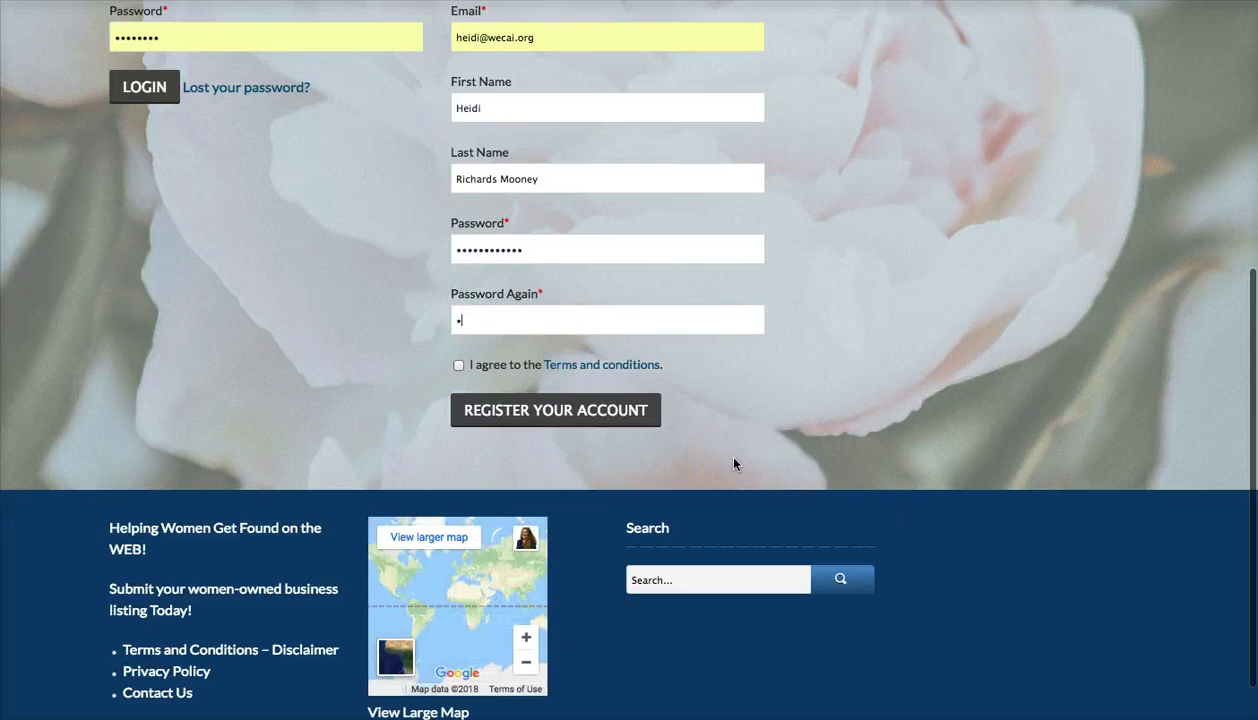
click(458, 367)
click(520, 411)
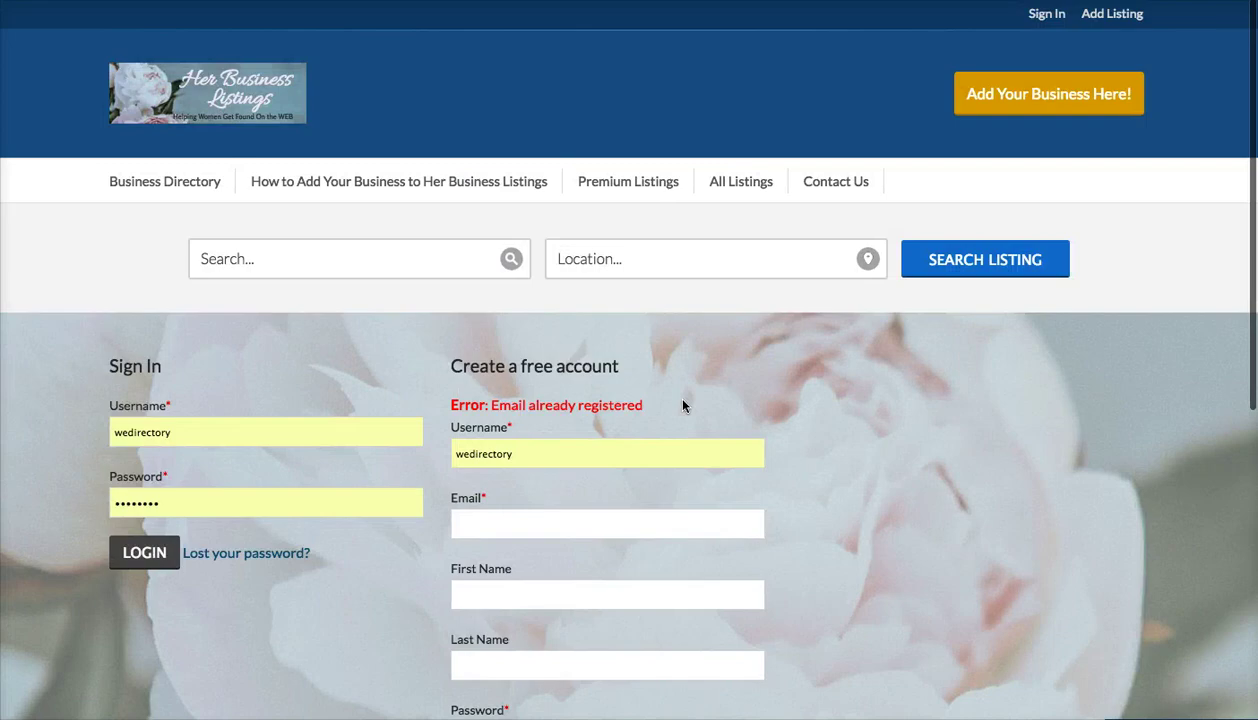
Step: Change the username and enter a different business email address
scroll(683, 405, down, 3)
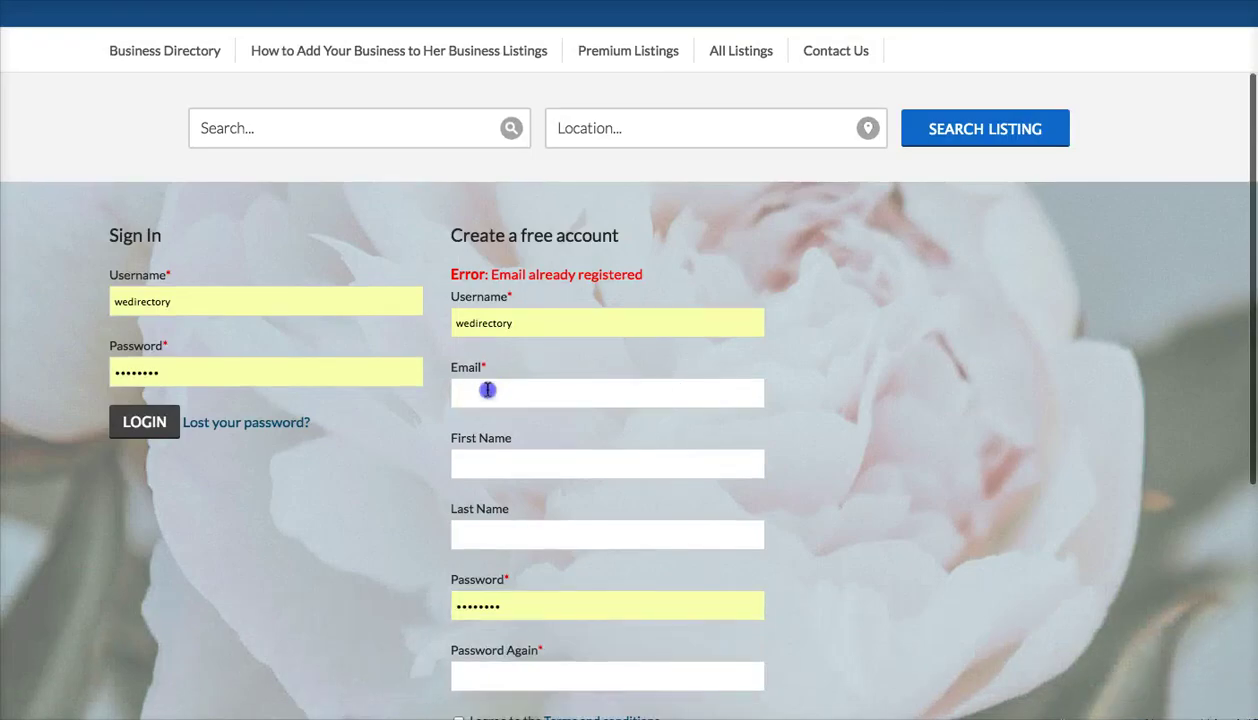
click(487, 390)
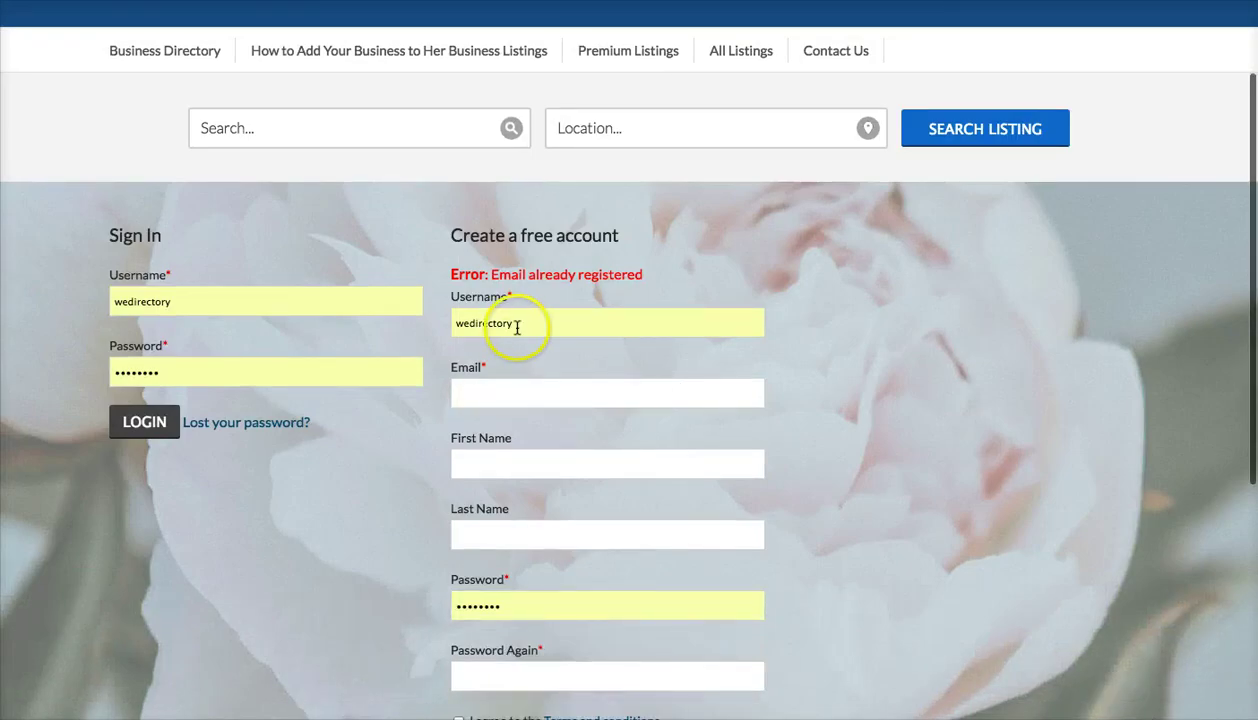
drag(519, 320, 453, 323)
text(w)
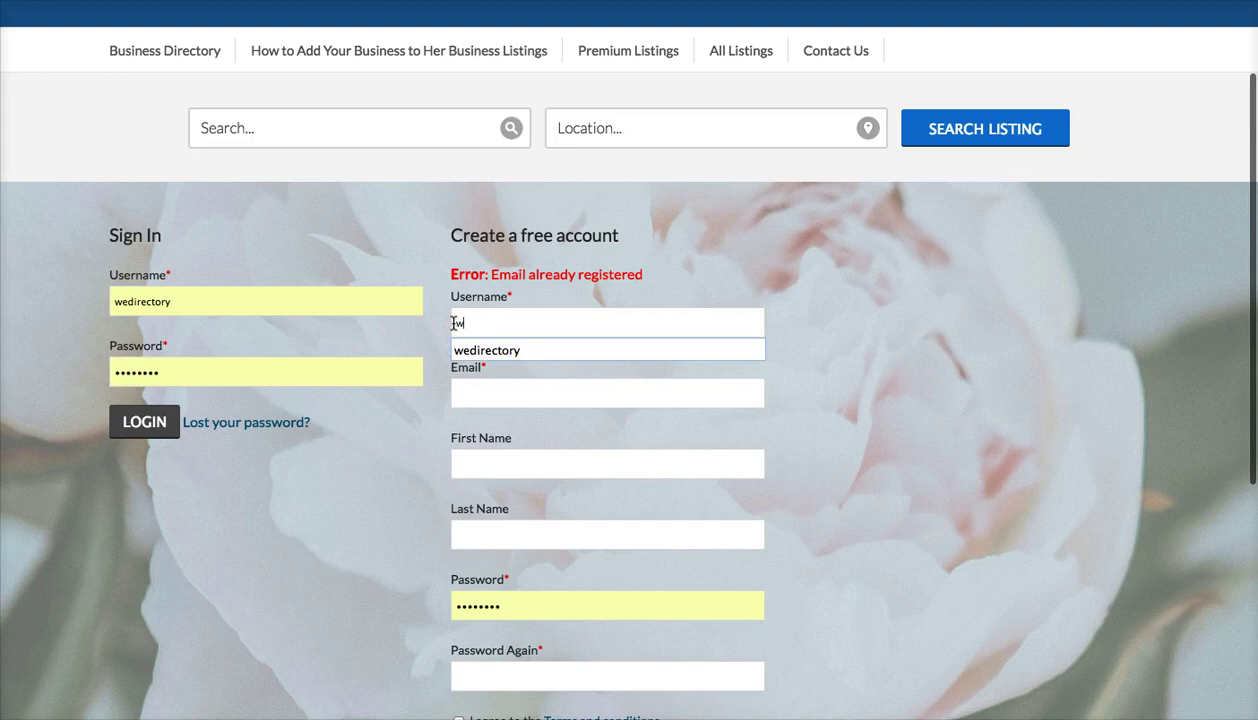
text(ecai)
click(470, 350)
click(477, 391)
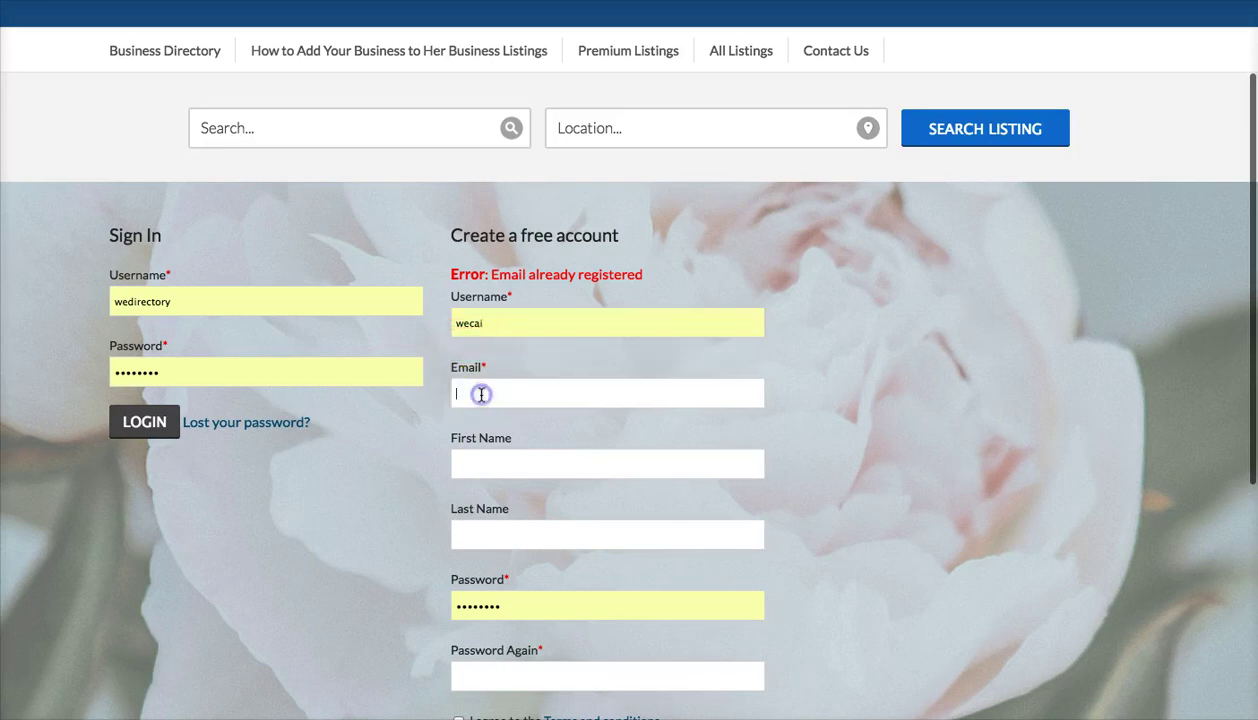
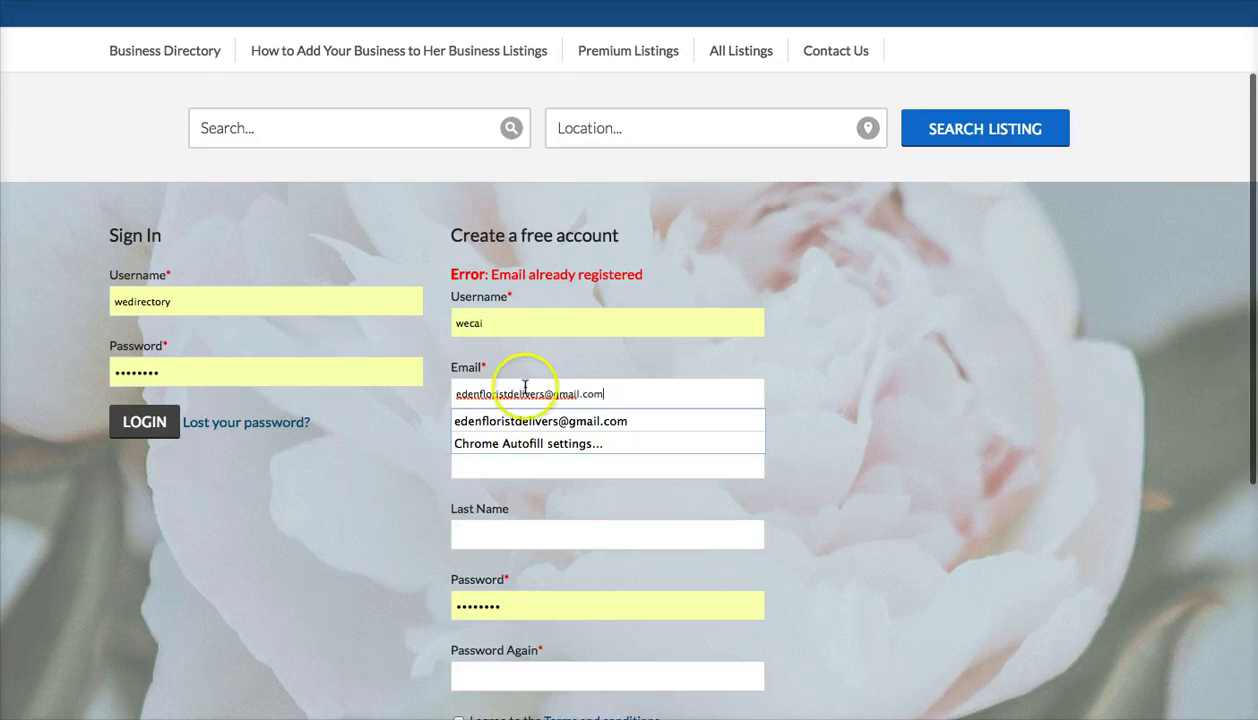
click(836, 440)
Step: Re-enter the account holder's first and last name
click(508, 464)
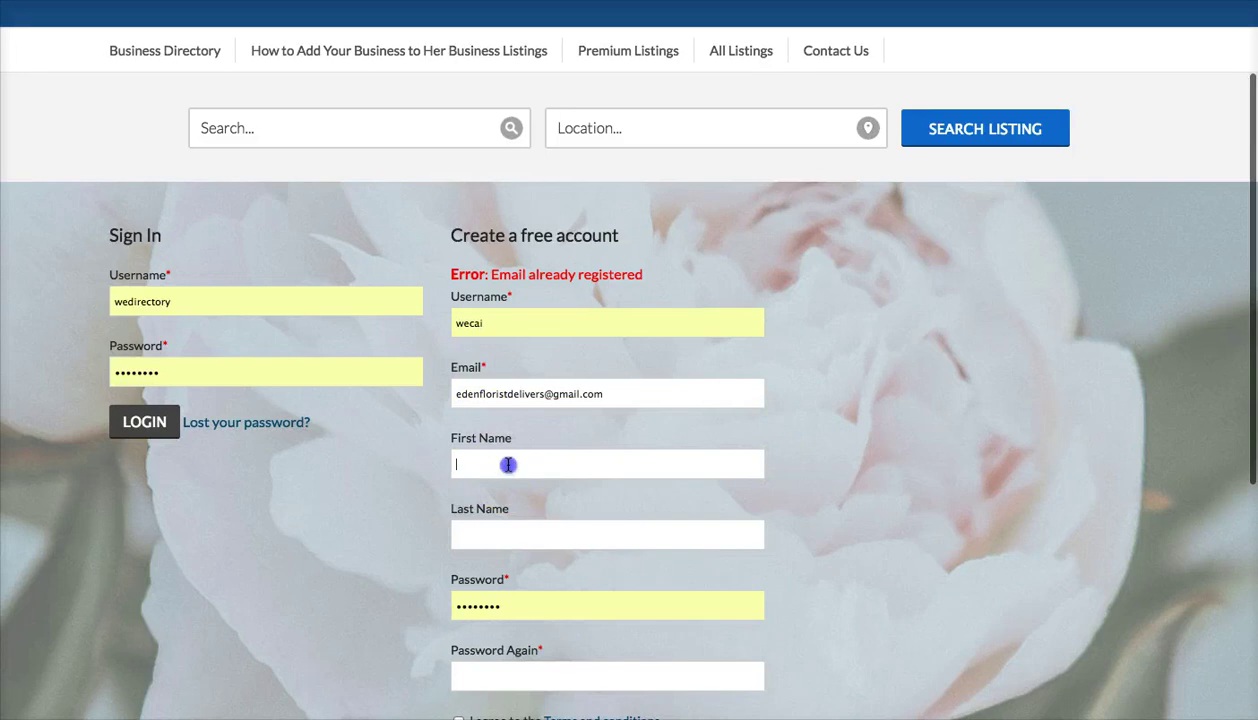
text(Heidi)
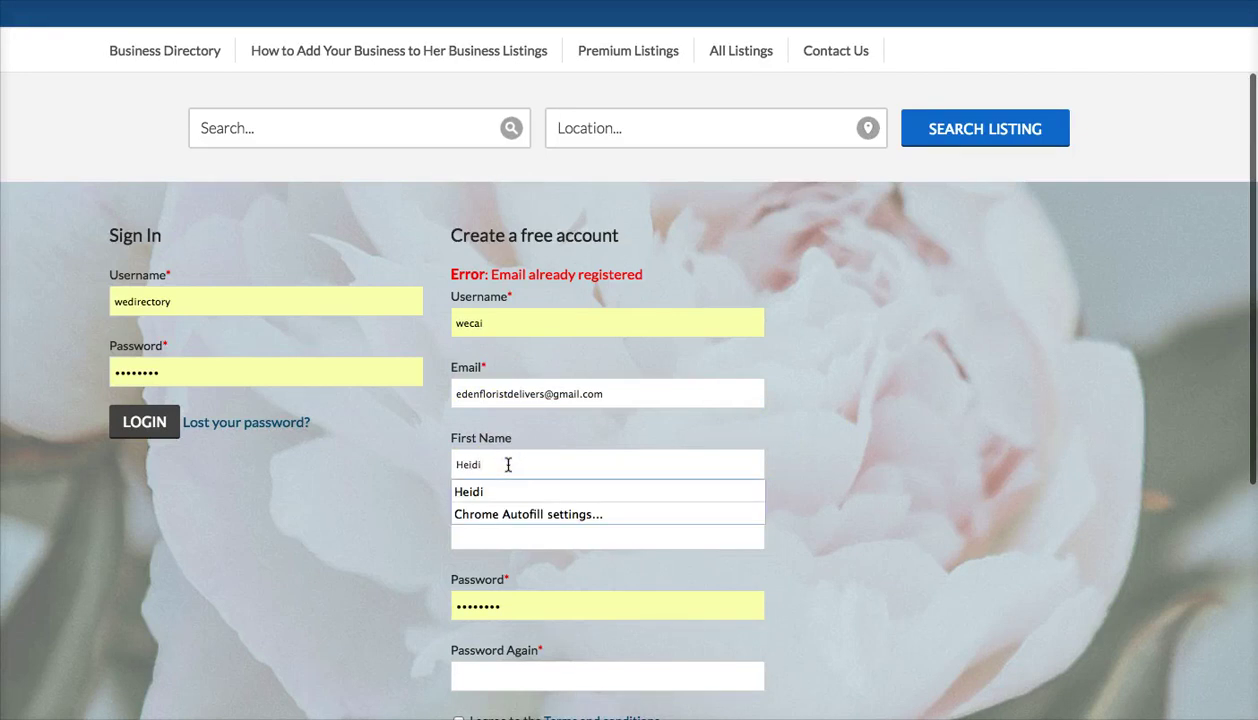
click(485, 492)
click(506, 532)
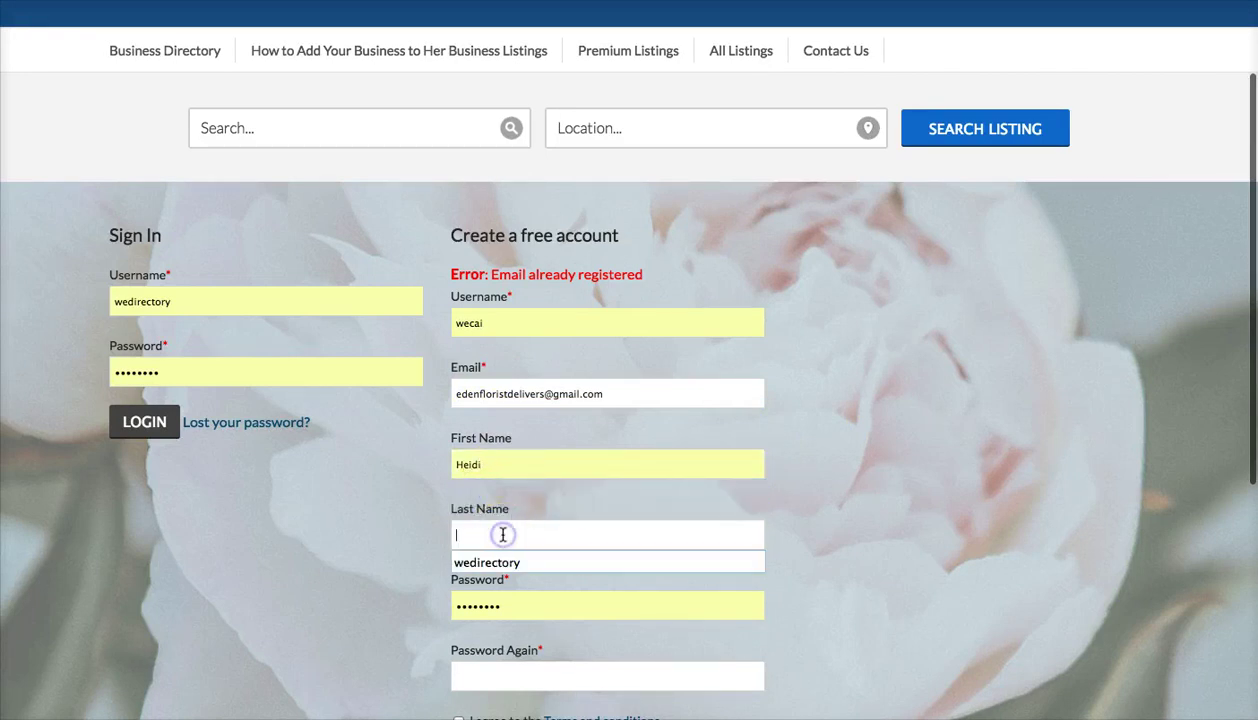
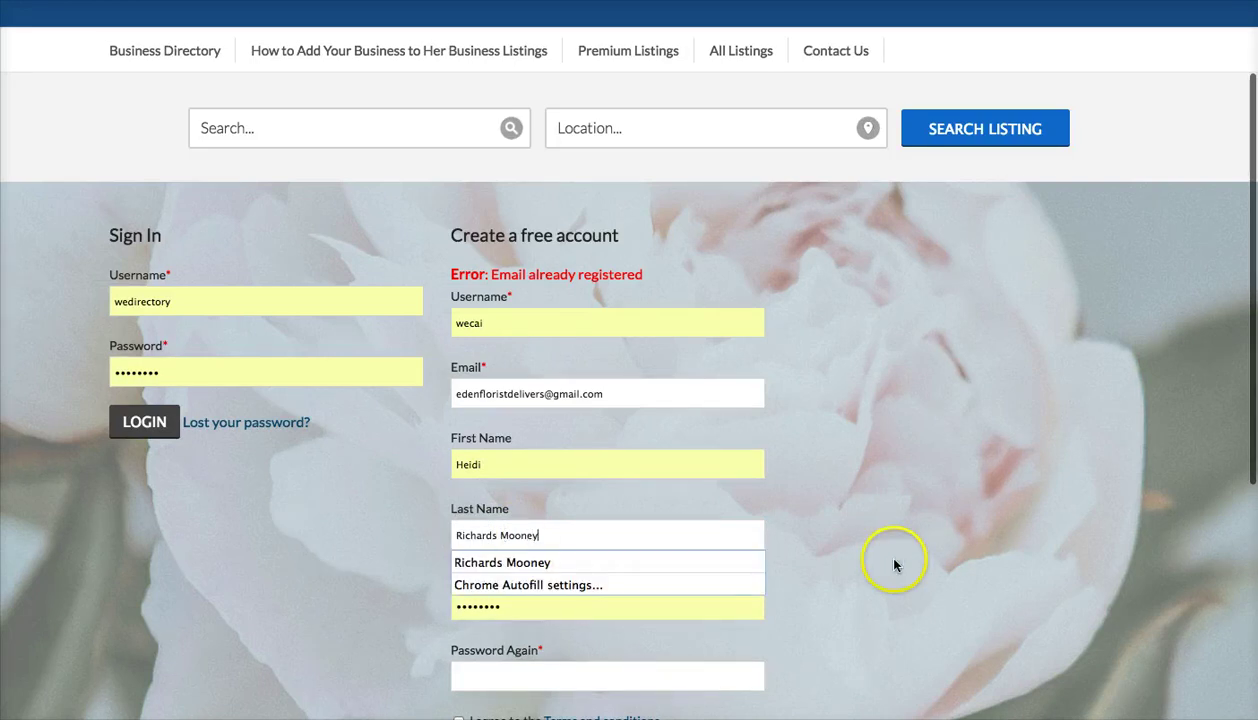
click(894, 565)
Step: Set a new password, confirm it, agree to the terms and register the account
drag(640, 600, 446, 609)
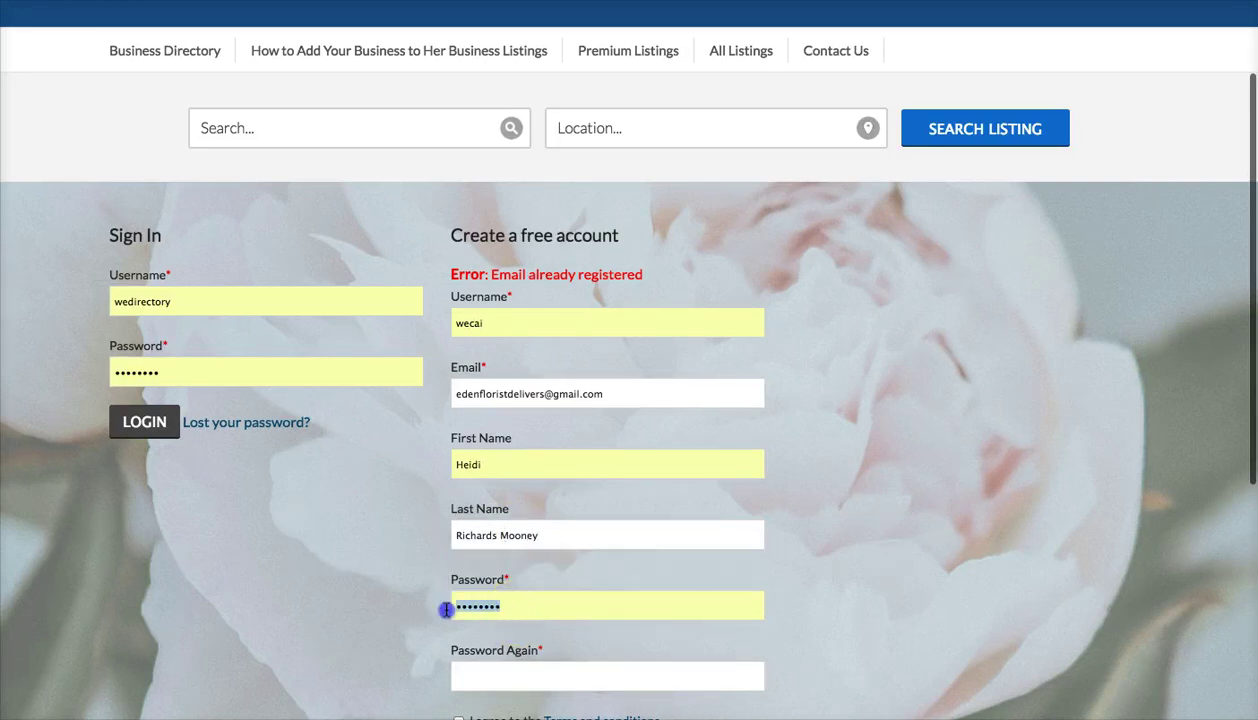
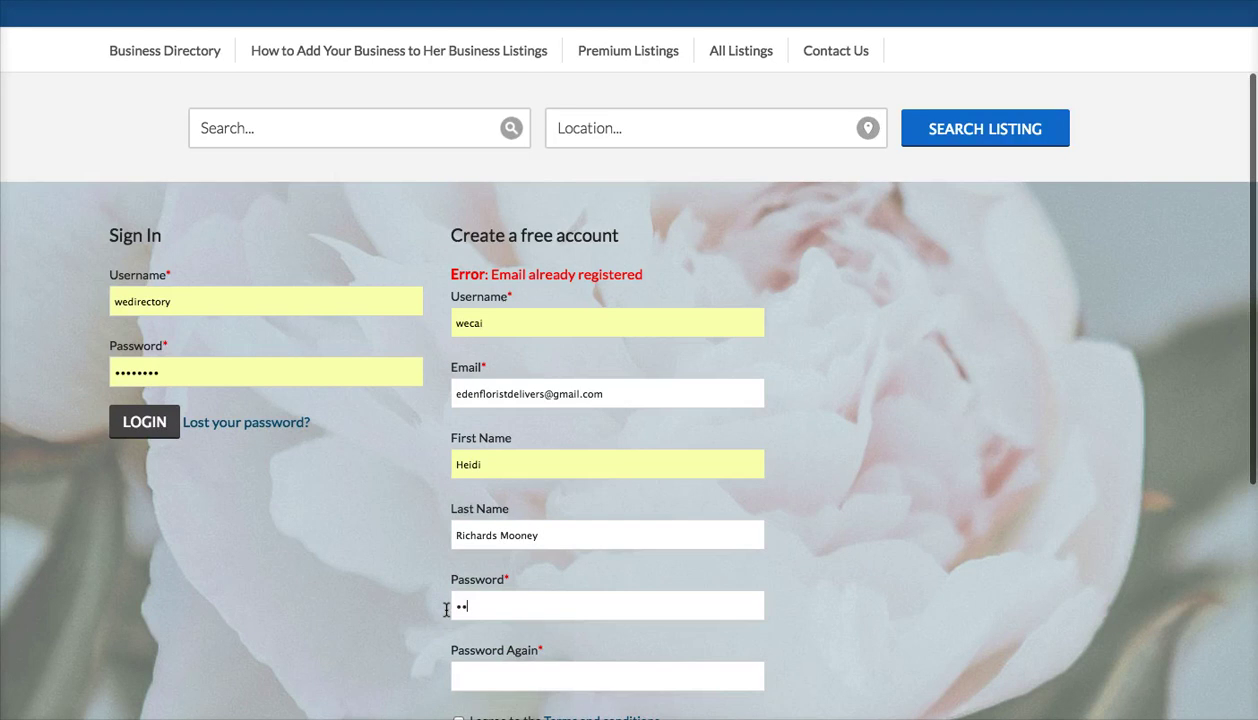
click(494, 667)
text(•••••••••)
scroll(497, 670, down, 5)
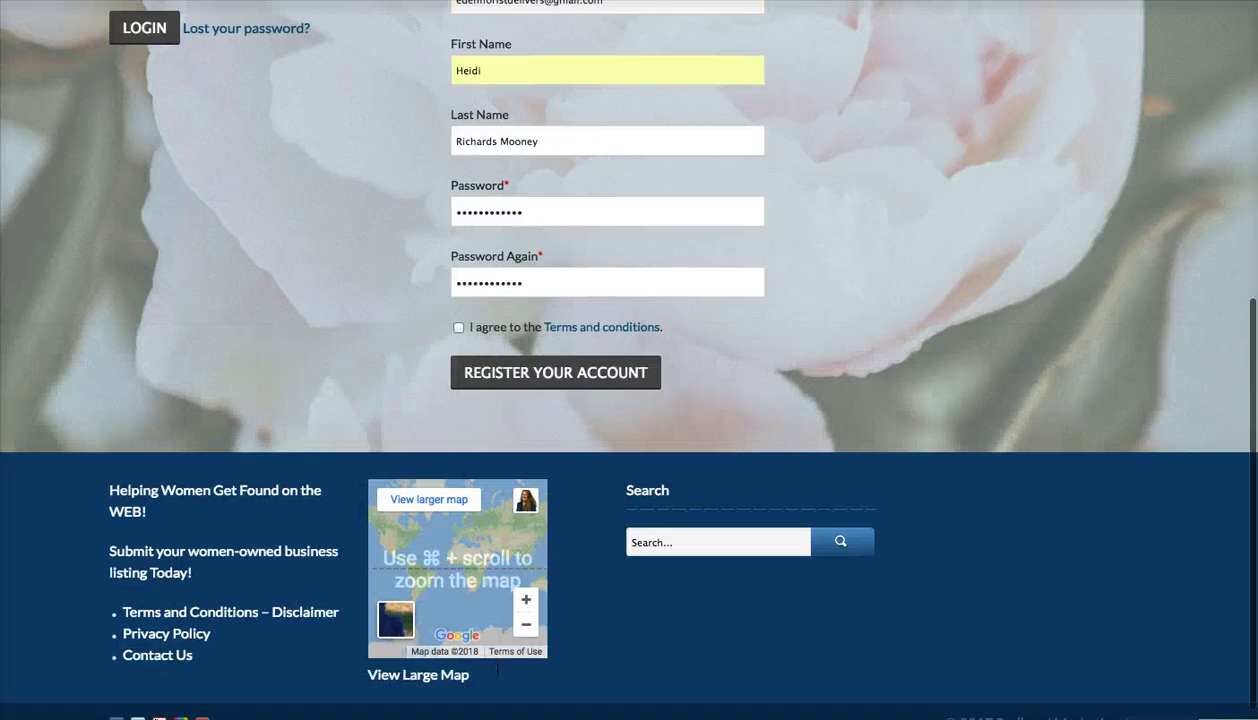
click(459, 331)
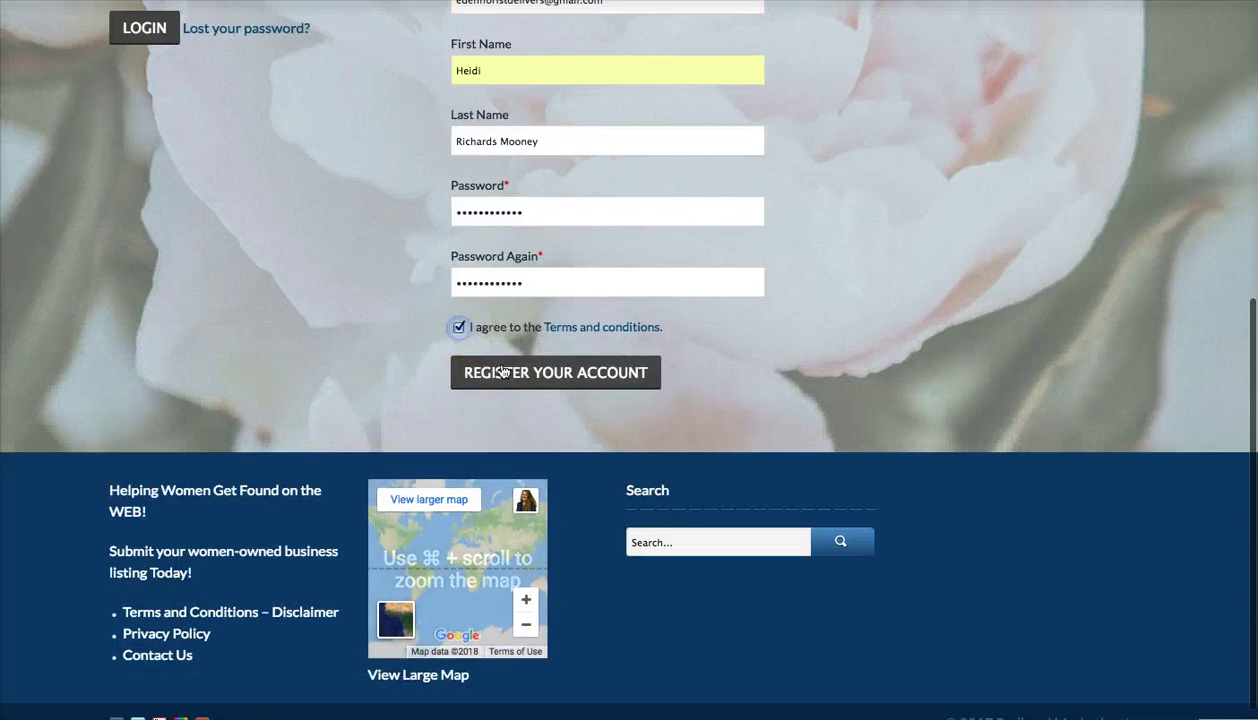
click(615, 385)
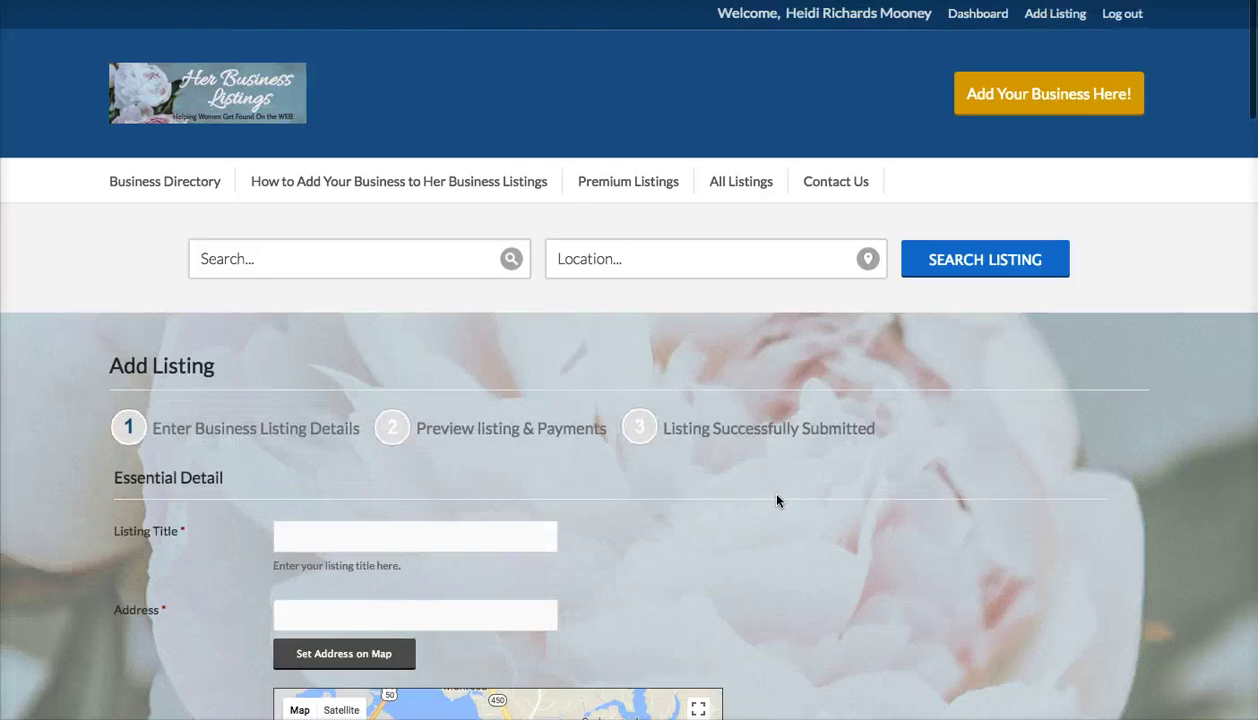
Step: Look over the empty Essential Detail fields, Listing Title and Address, on Add Listing step 1
scroll(778, 500, down, 1)
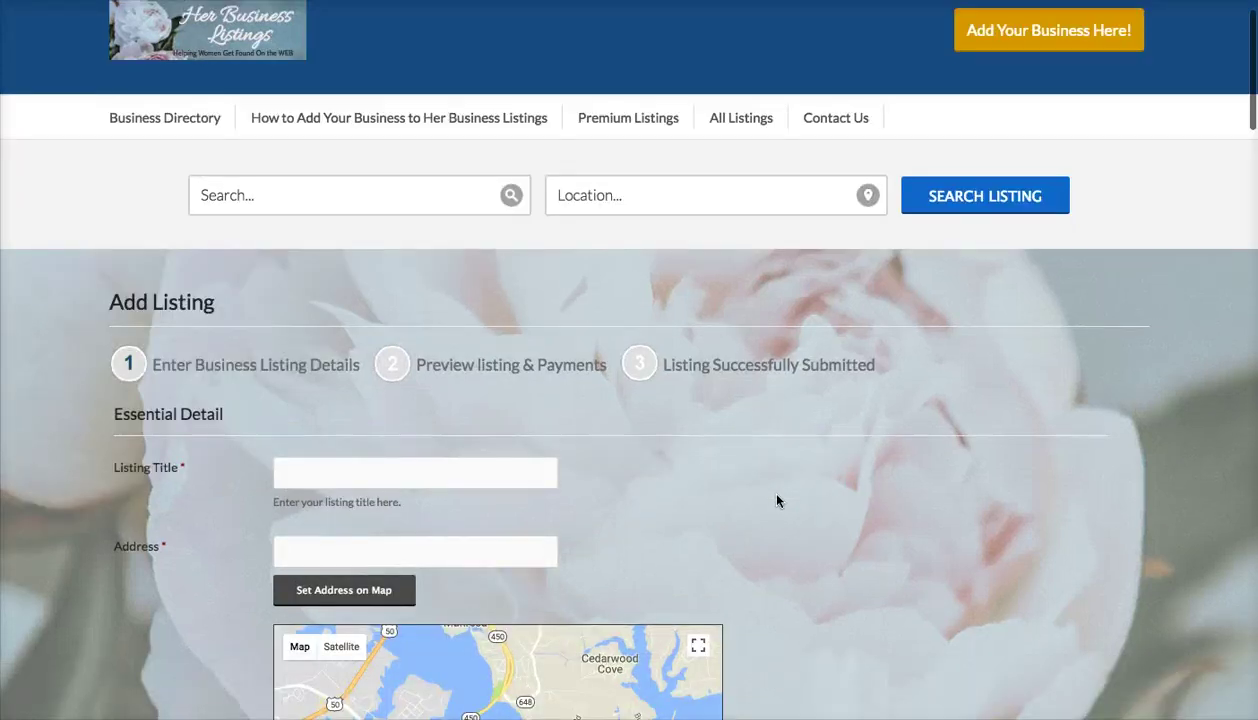
scroll(778, 500, up, 1)
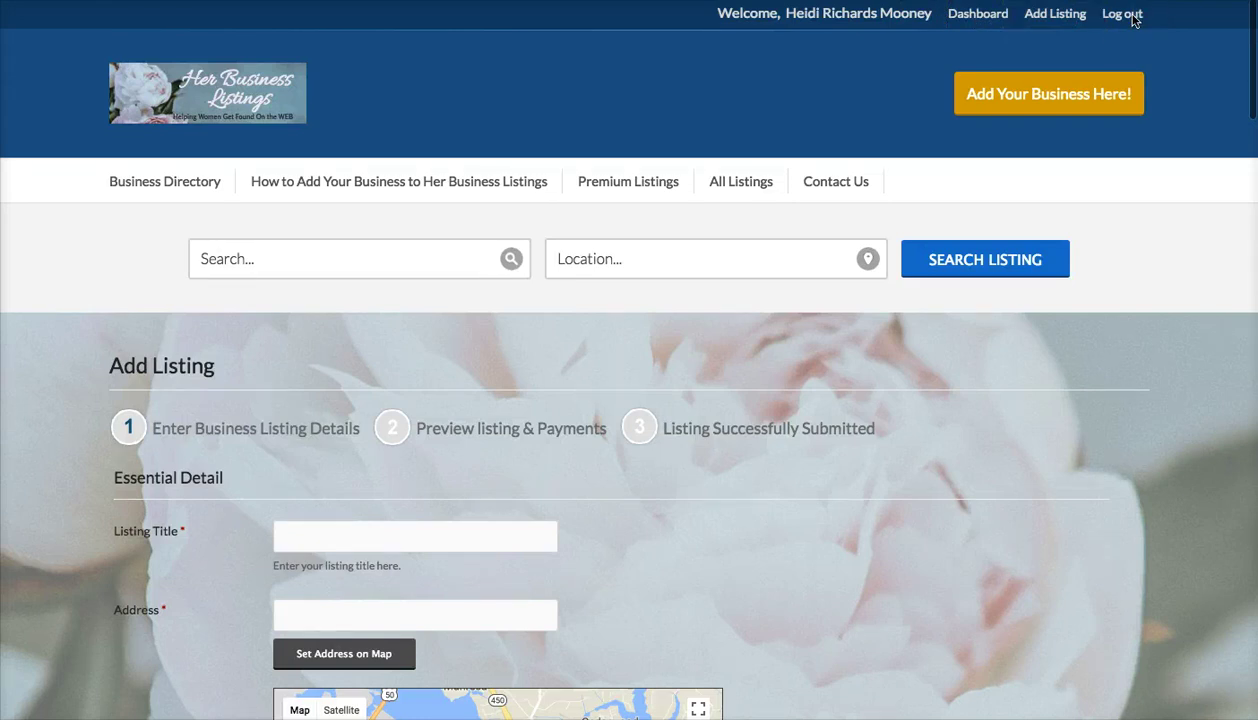
Step: Log out, sign back in with the business account's username and password, and save the password in the browser
click(1114, 20)
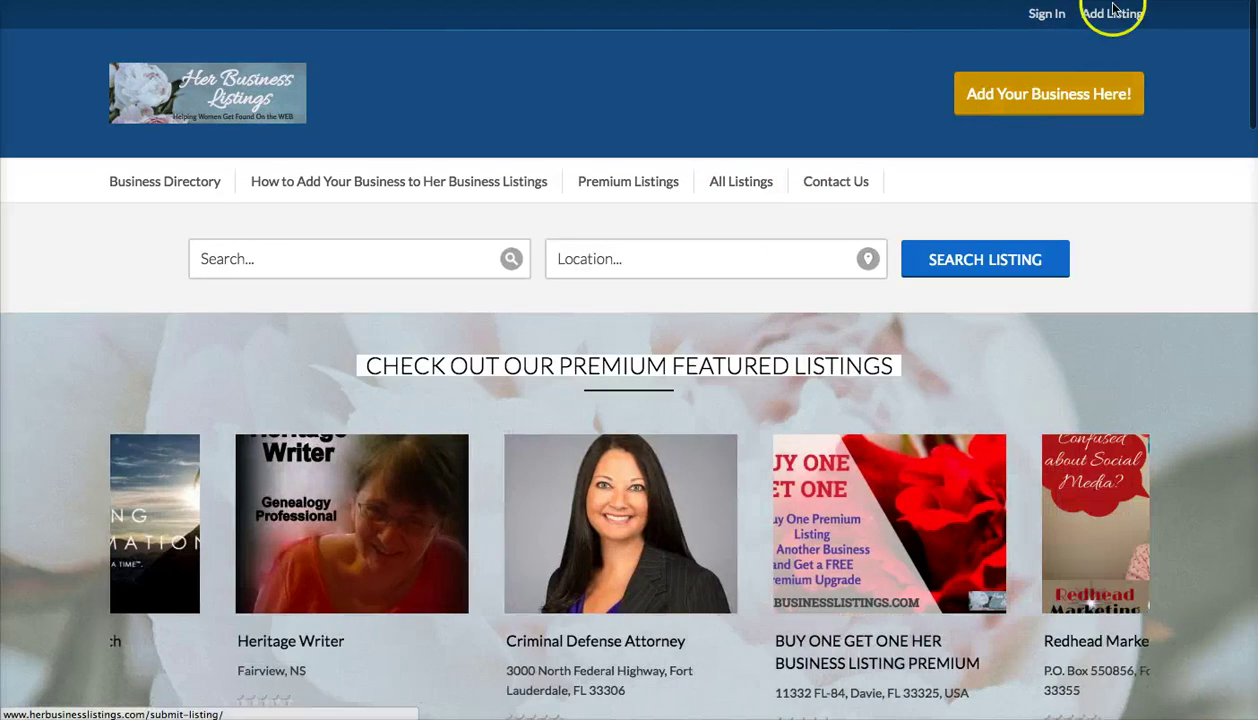
click(1040, 14)
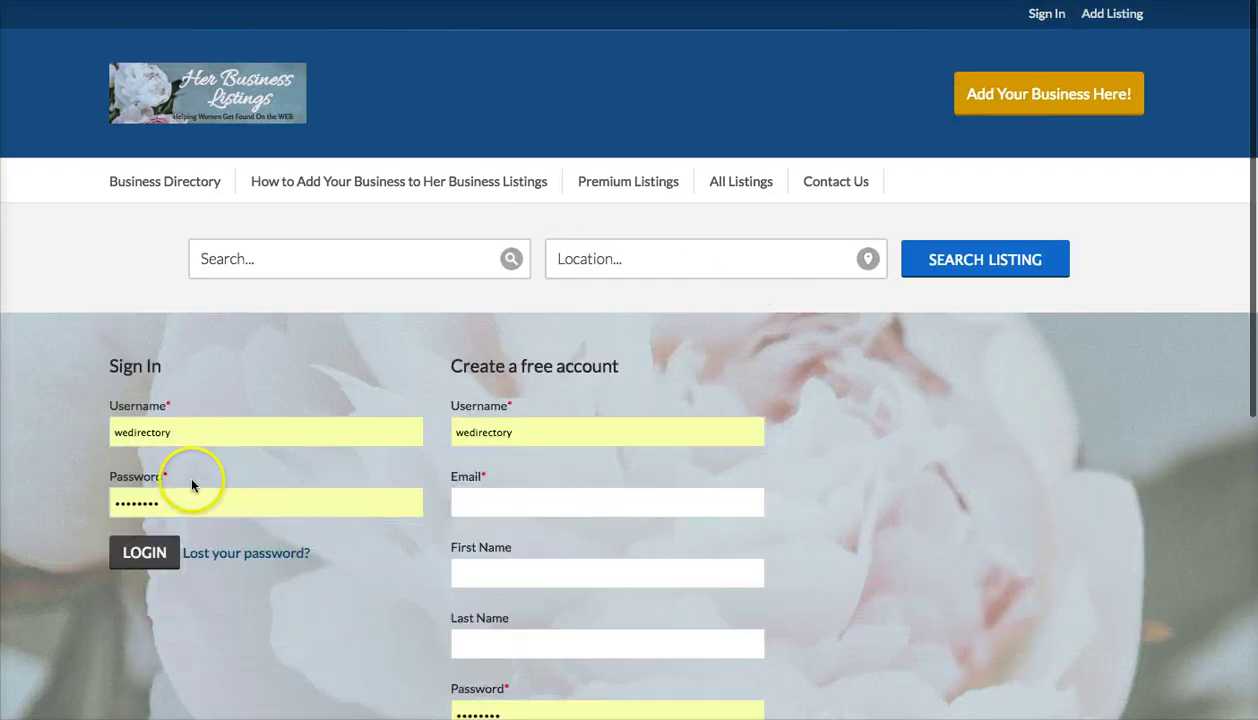
drag(179, 437, 67, 436)
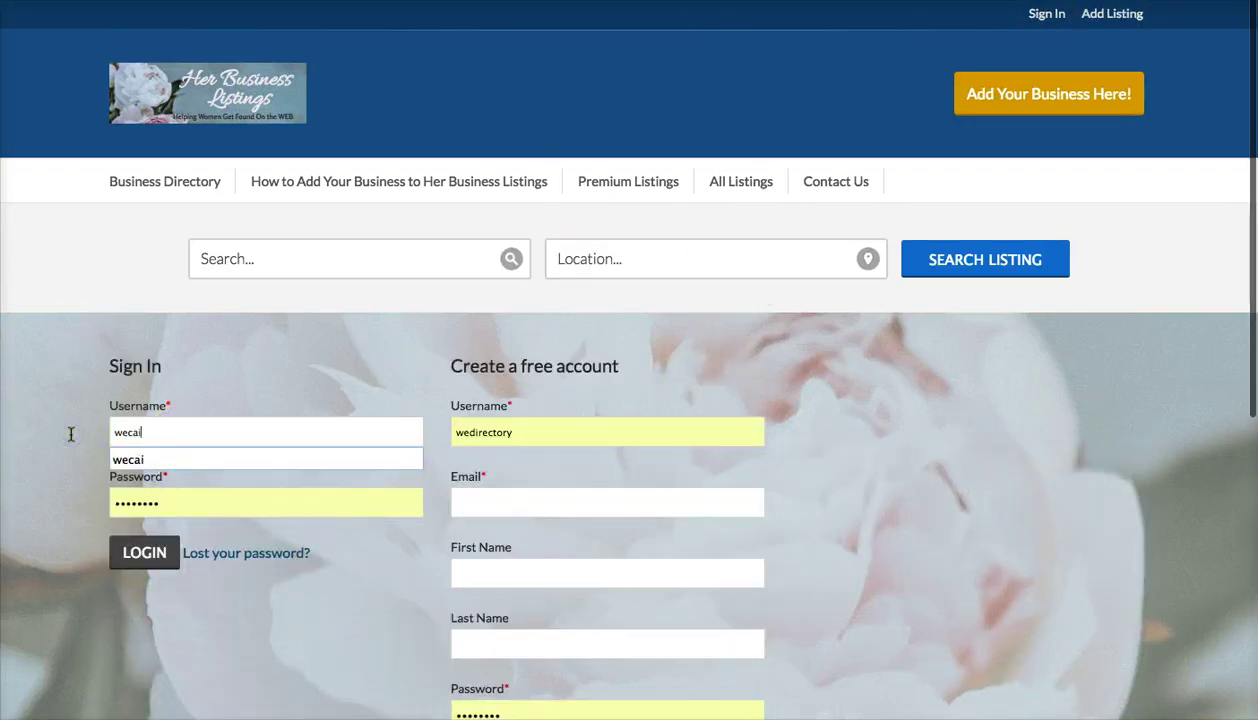
key(Tab)
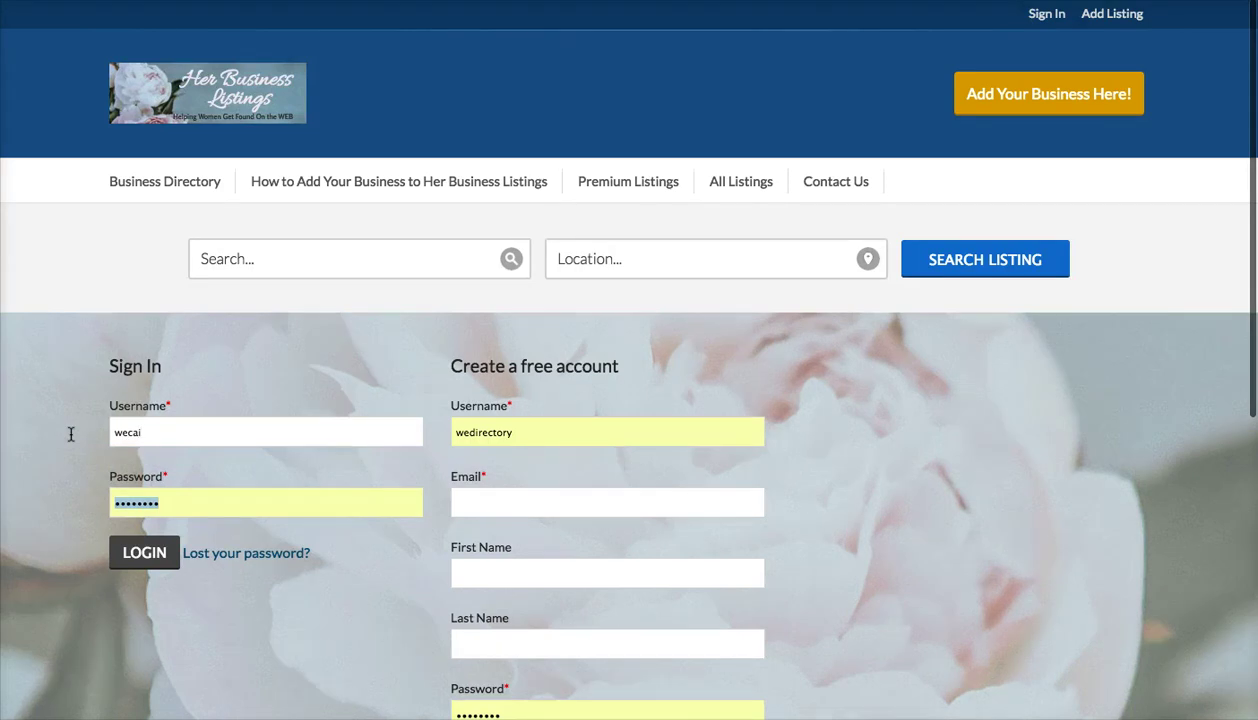
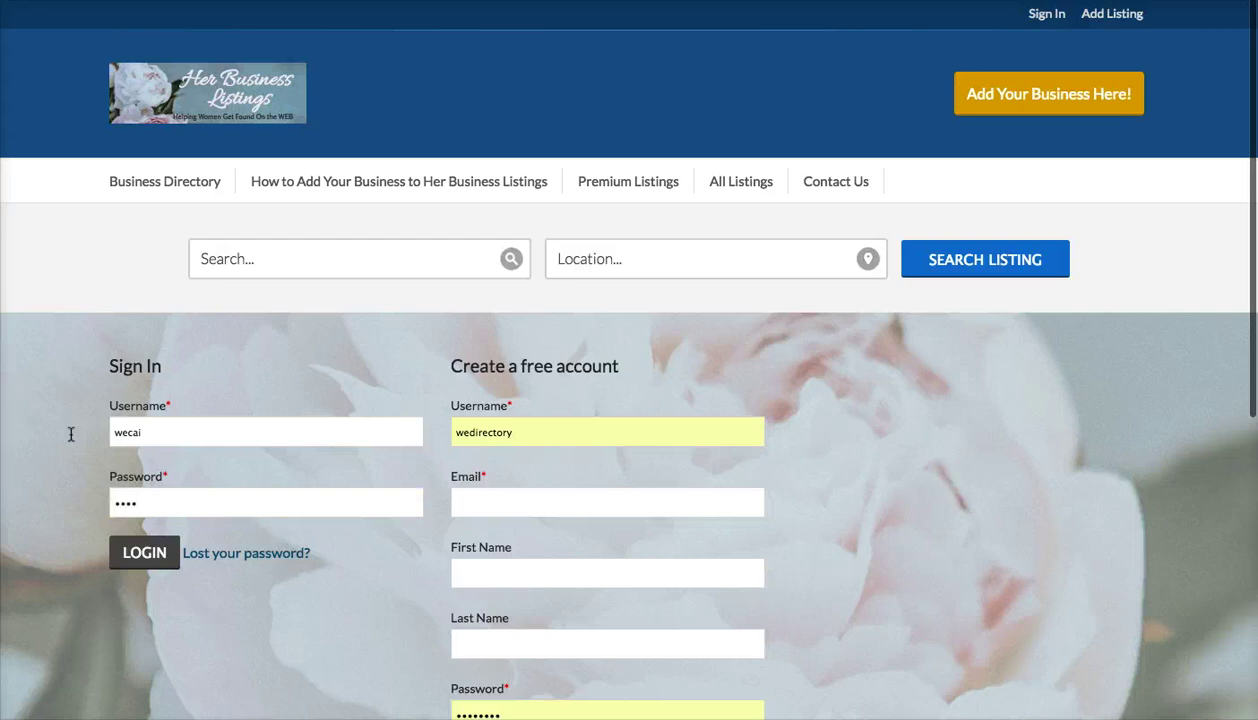
click(128, 552)
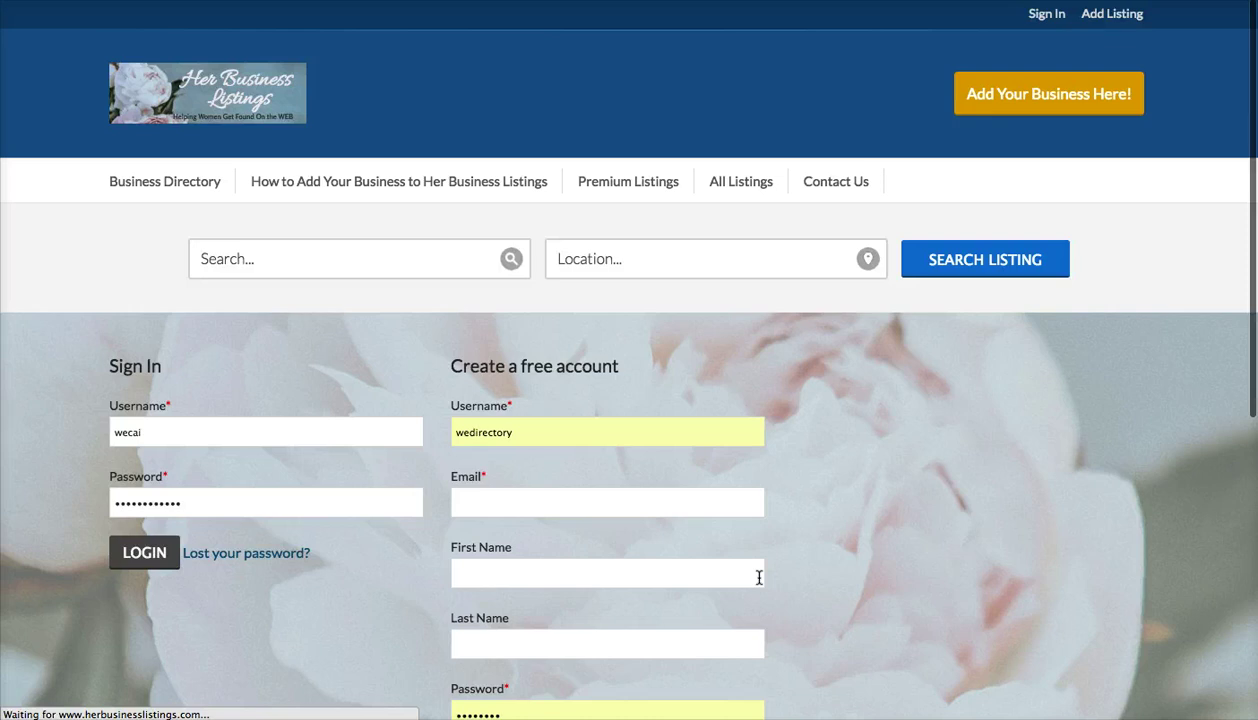
scroll(866, 293, down, 3)
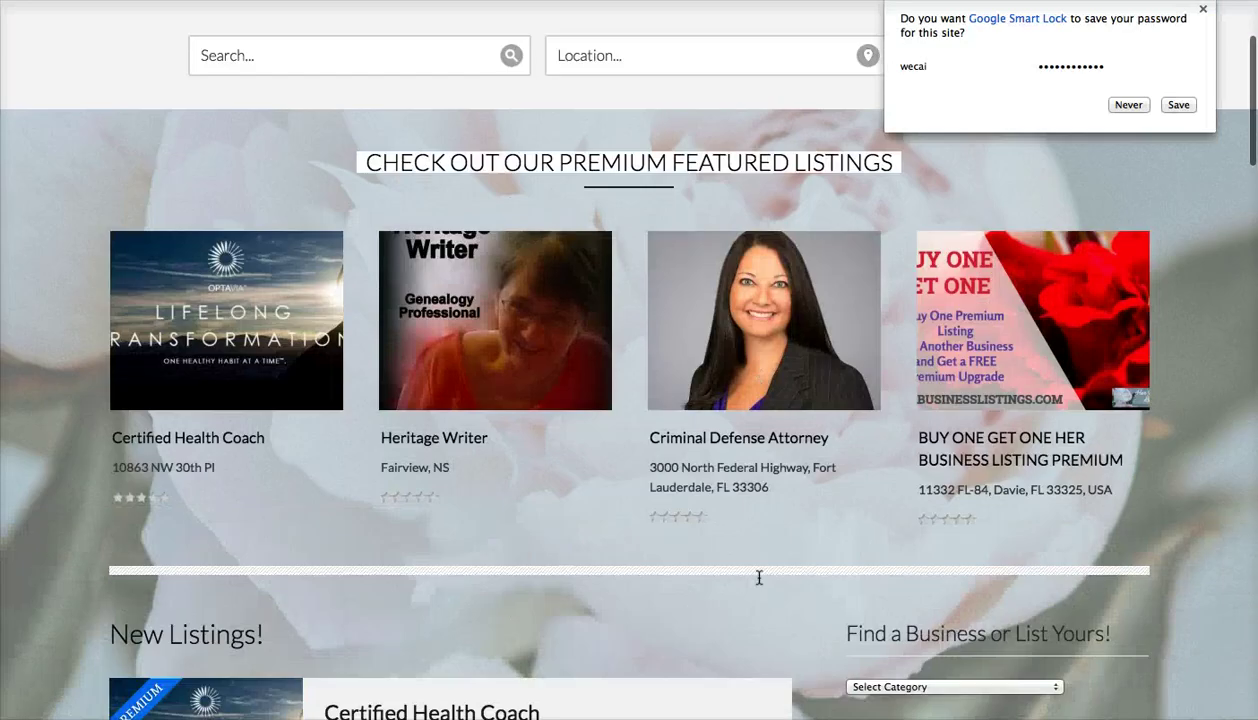
scroll(866, 293, up, 2)
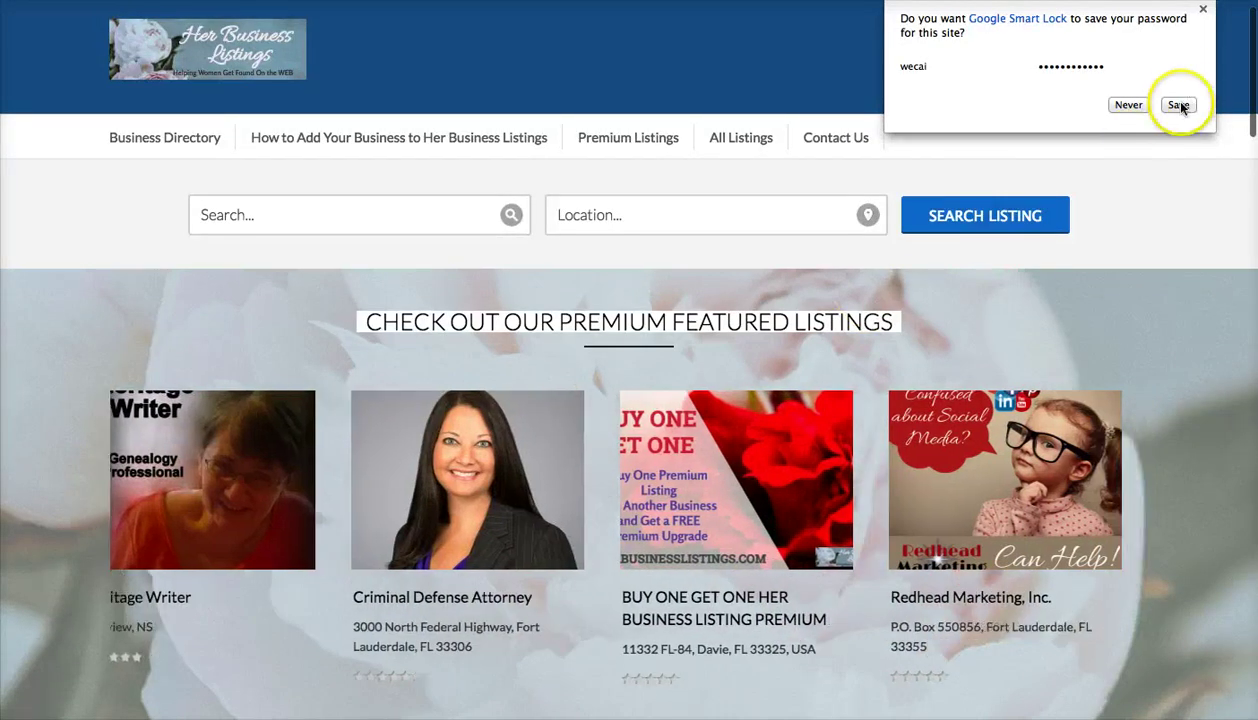
click(1178, 105)
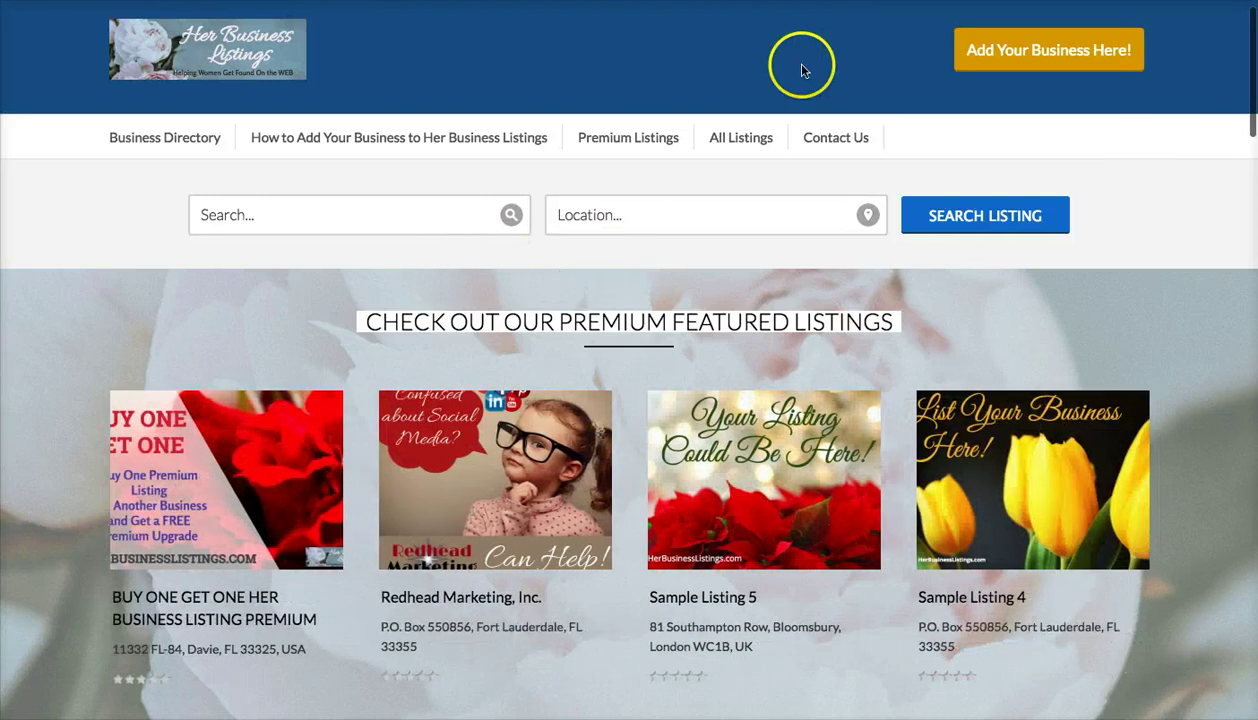
Step: Start a new listing titled 'Women in Ecommerce'
click(1031, 69)
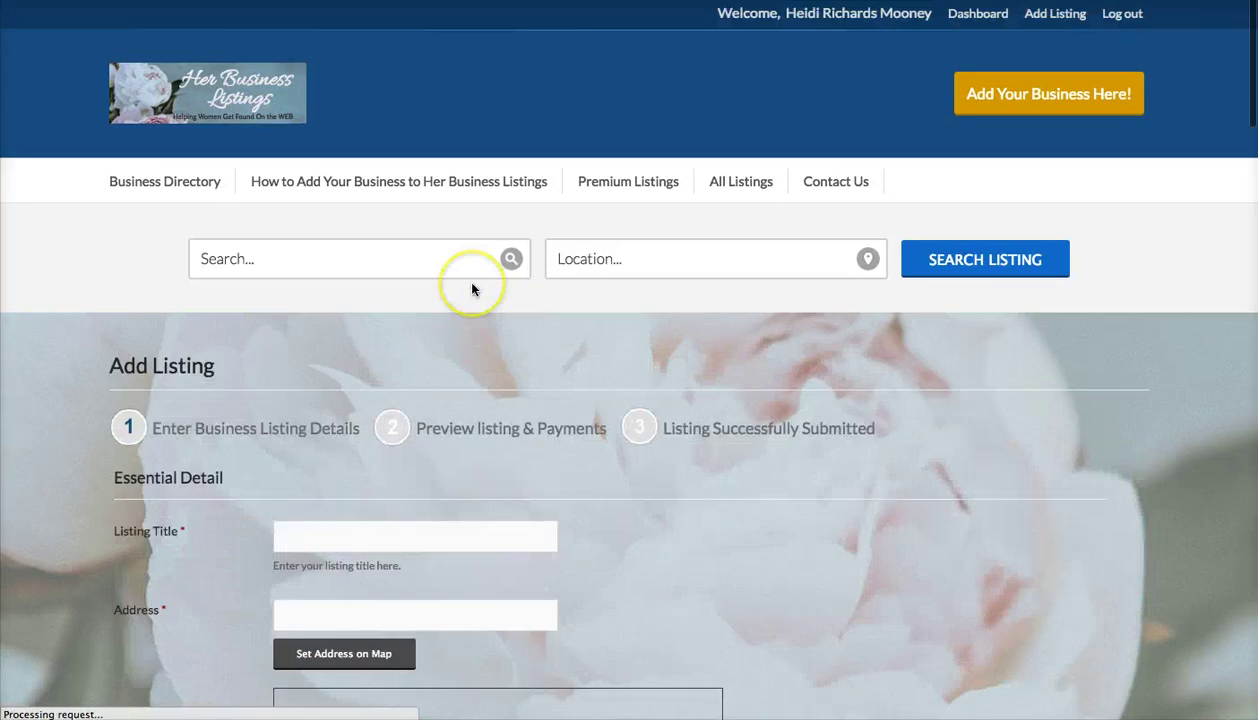
scroll(473, 289, down, 3)
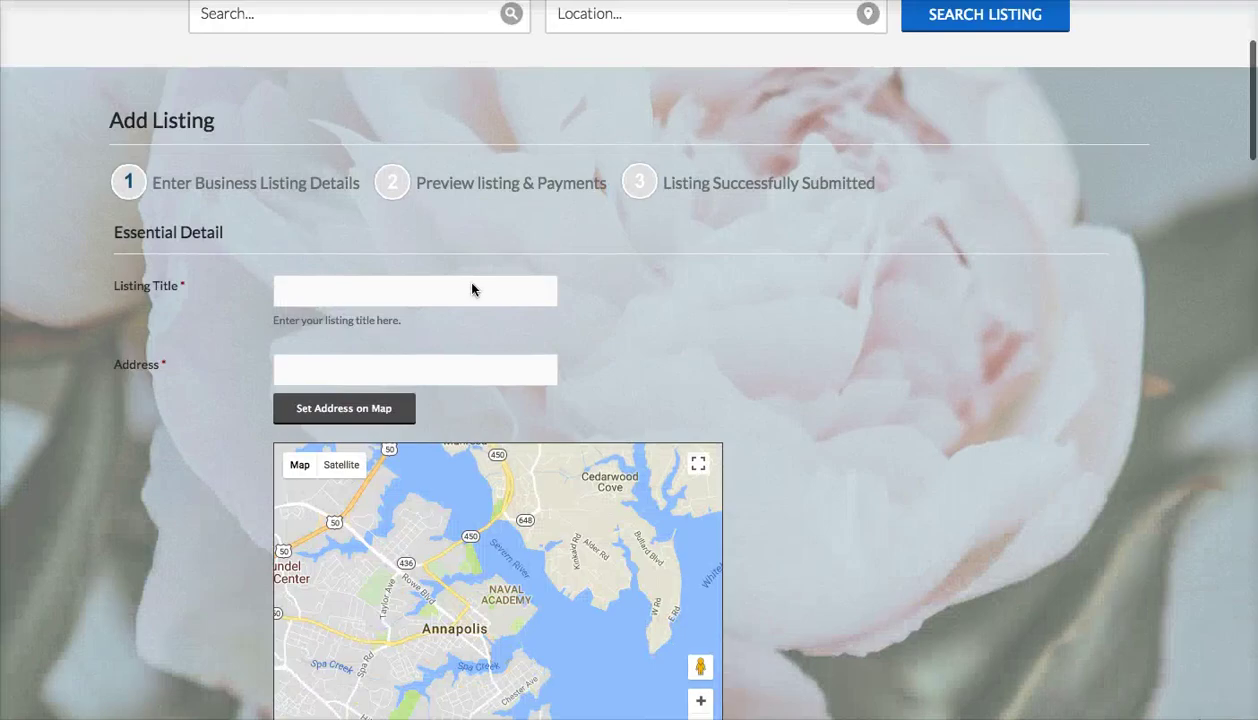
click(397, 292)
text(Women in Ecommerce)
Step: Enter the PO box address in Fort Lauderdale from the address suggestions
key(Tab)
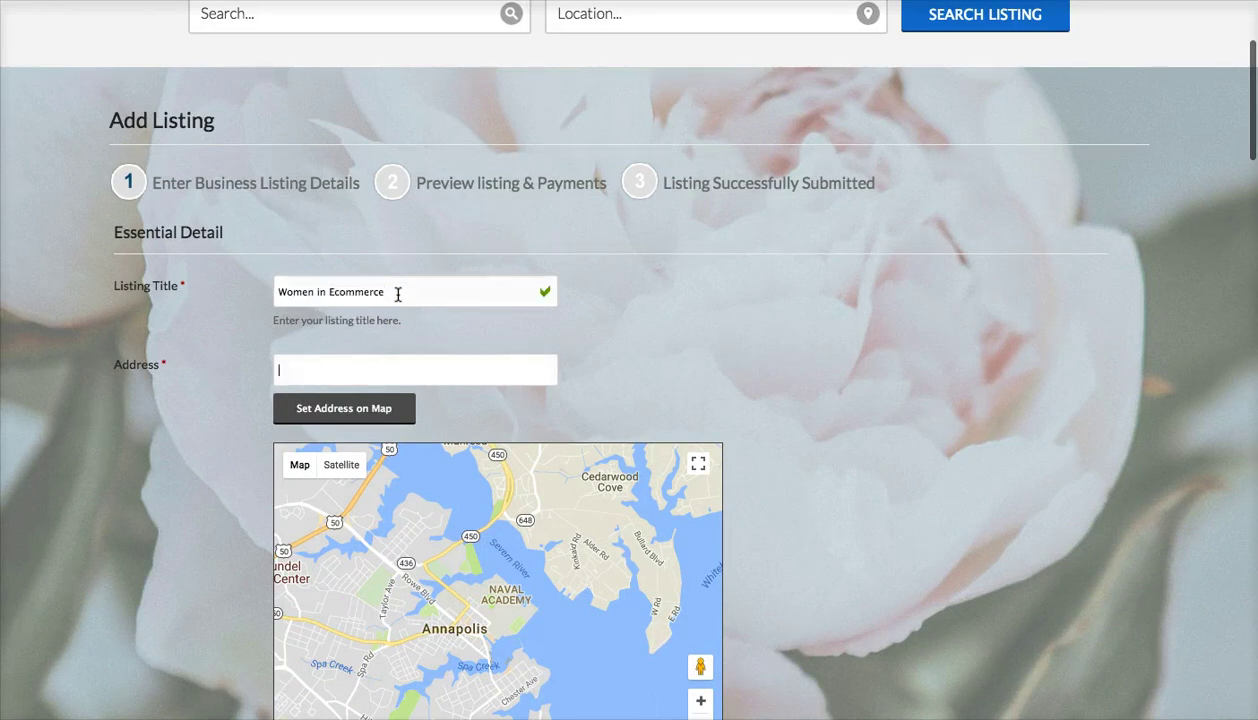
text(P.)
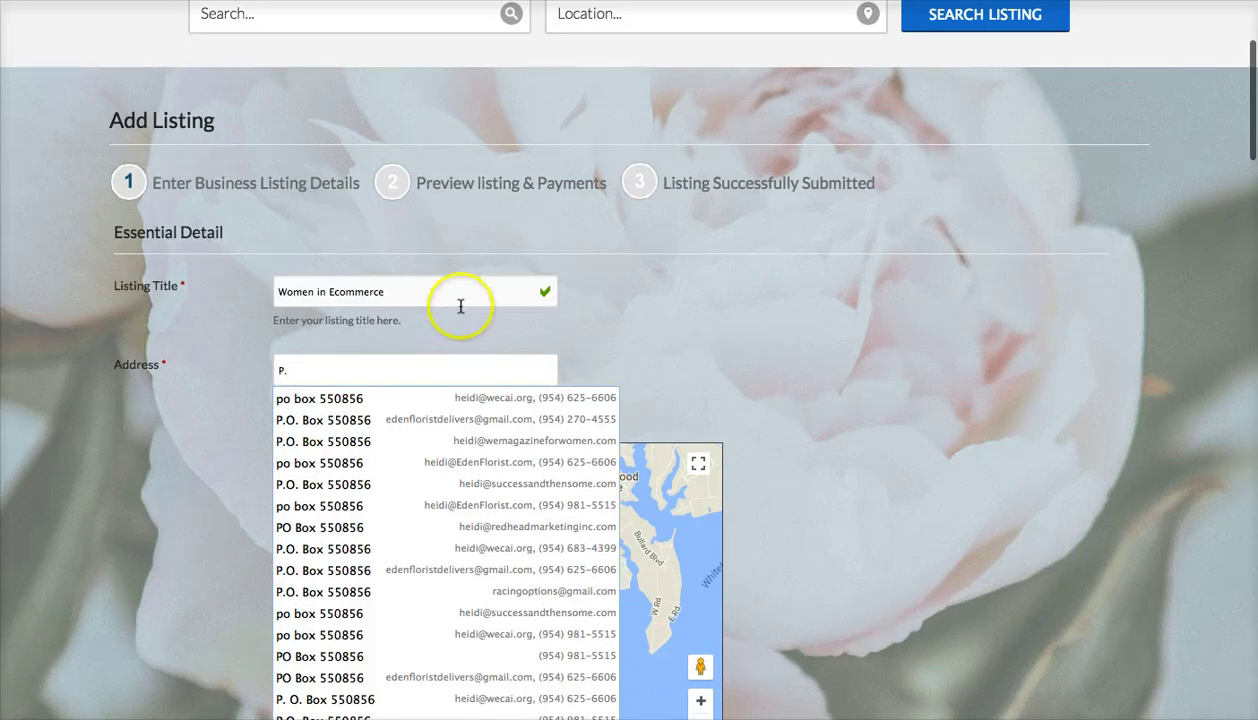
click(405, 401)
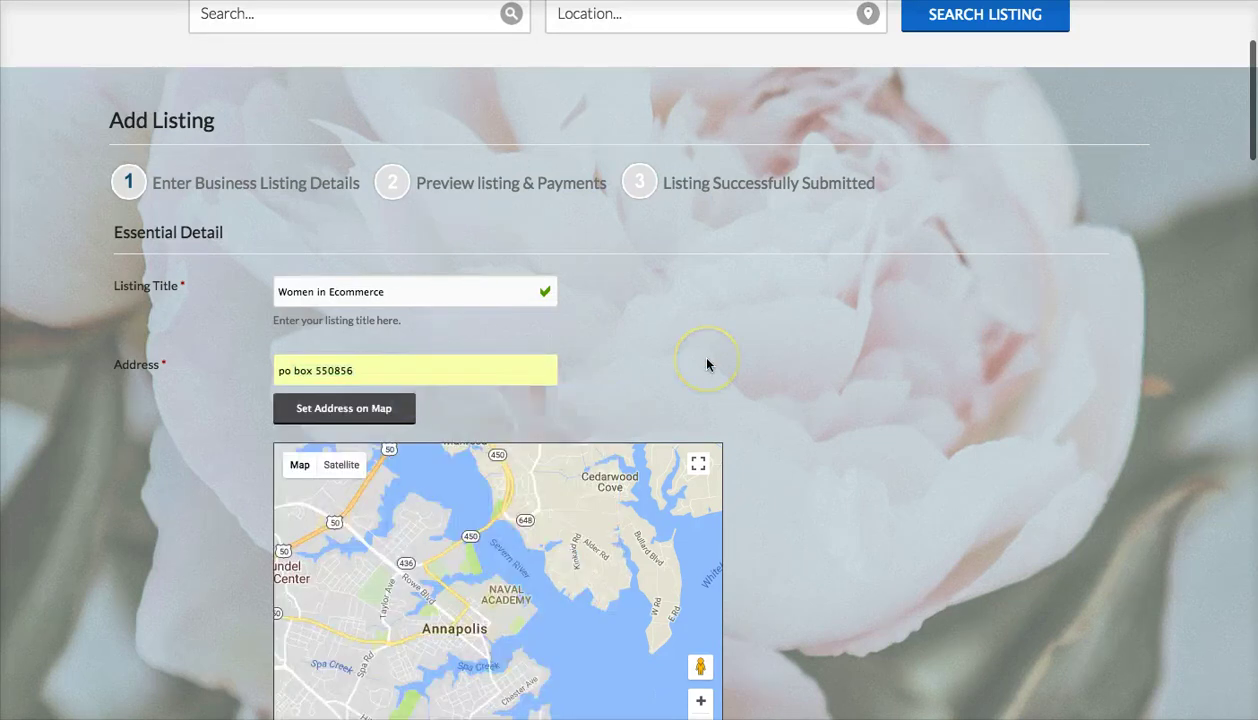
scroll(381, 450, down, 3)
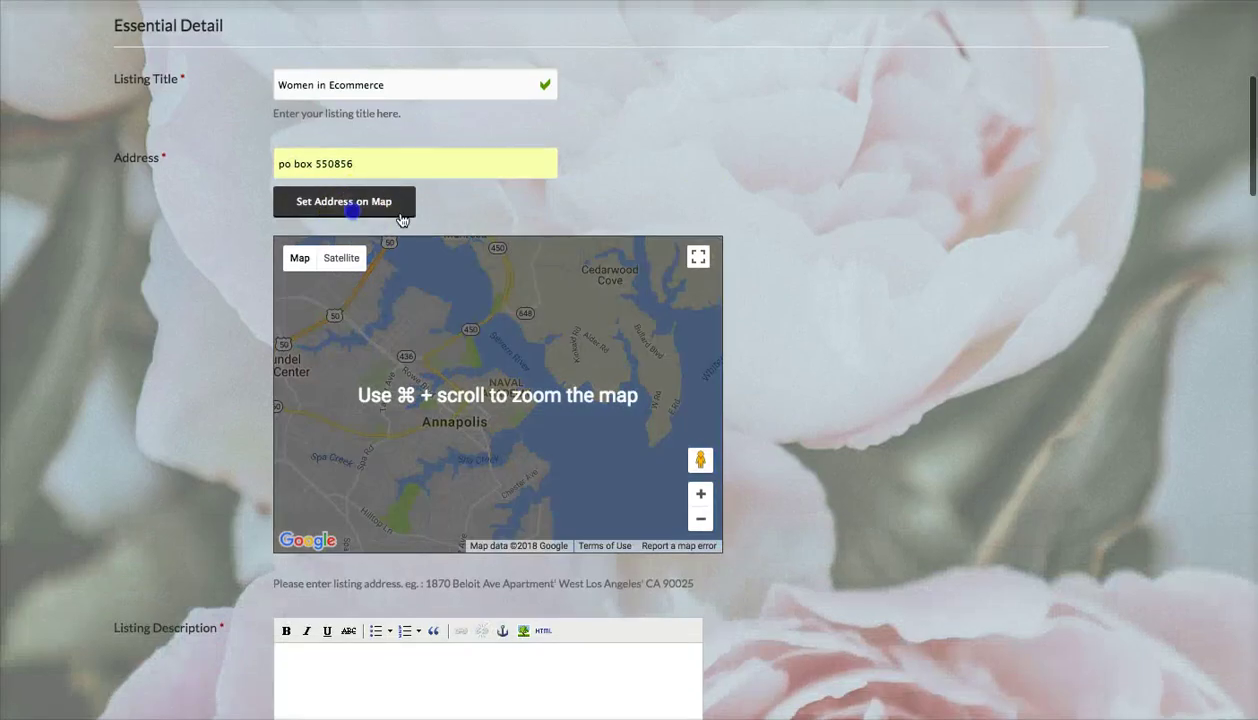
click(401, 160)
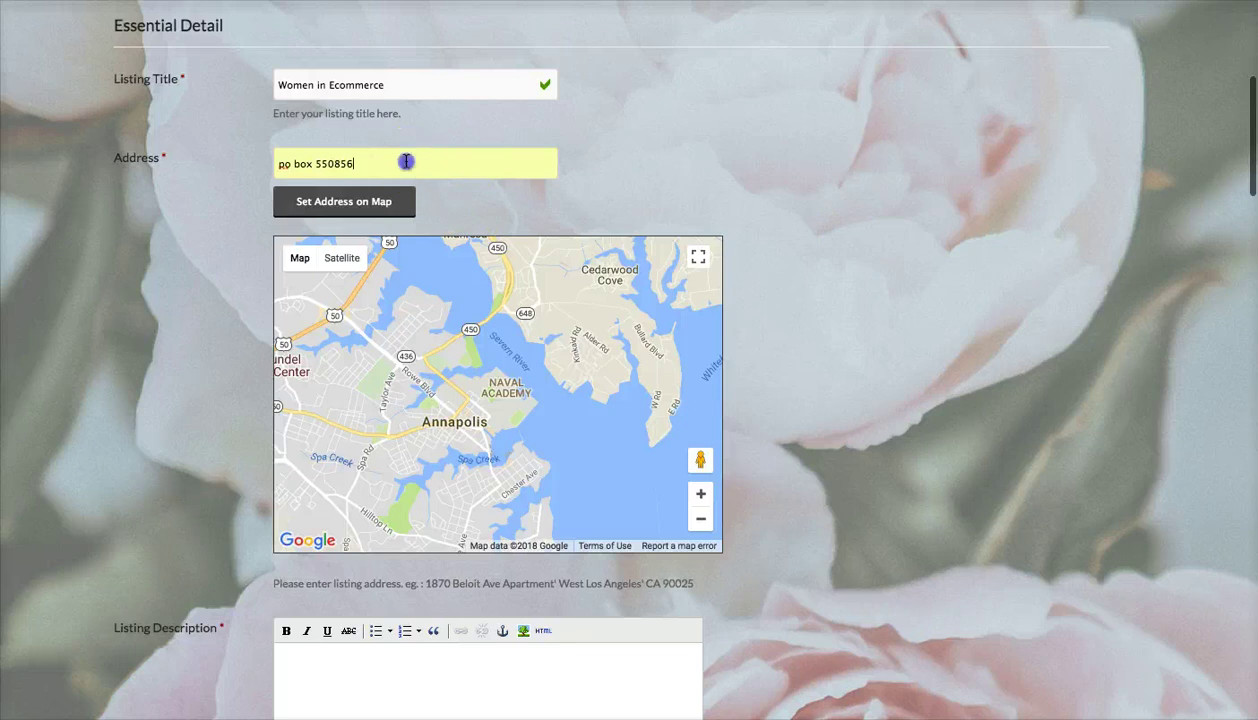
text(, For)
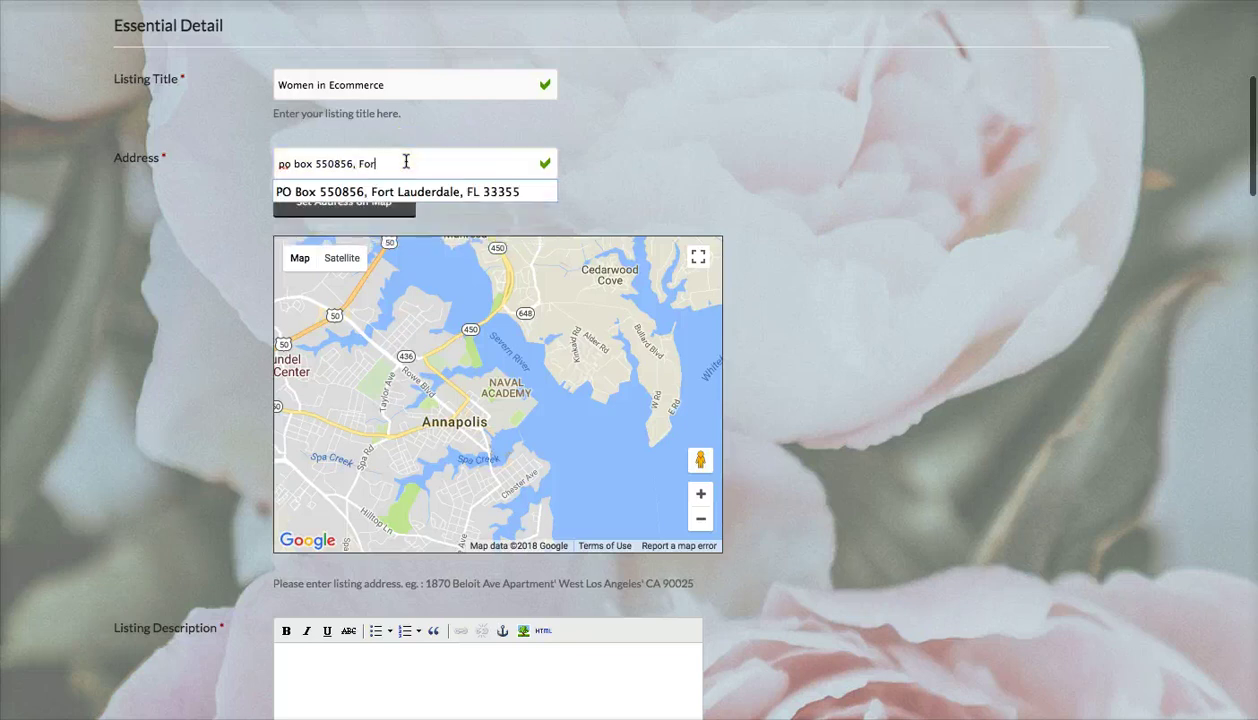
text(t Lauder)
click(421, 191)
Step: Pin the listing's address on the map and move to the listing description
click(345, 201)
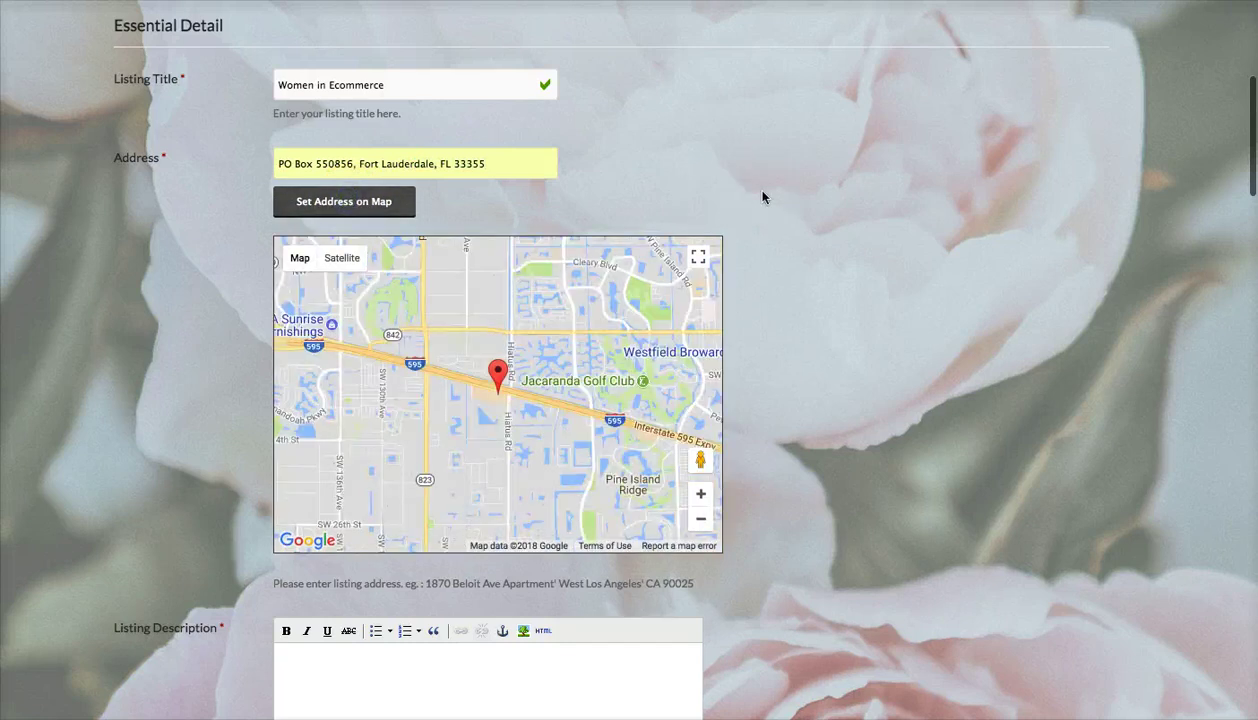
scroll(762, 197, down, 1)
scroll(762, 197, down, 5)
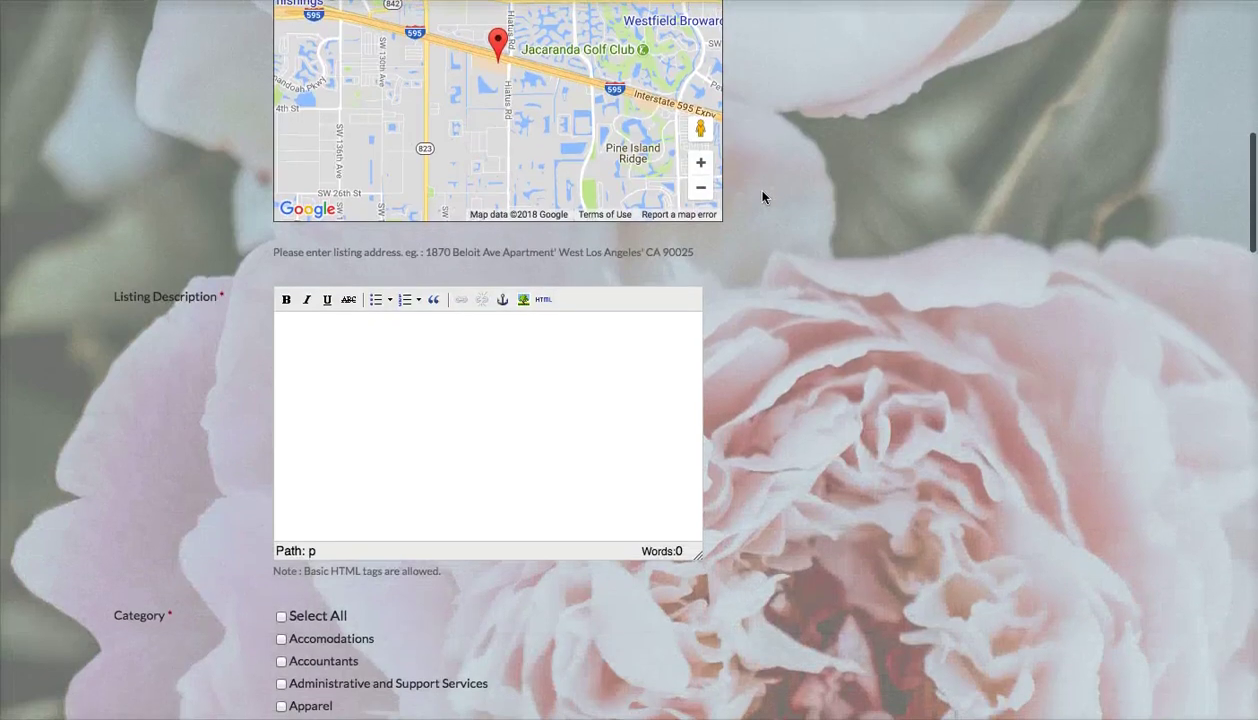
scroll(762, 197, up, 4)
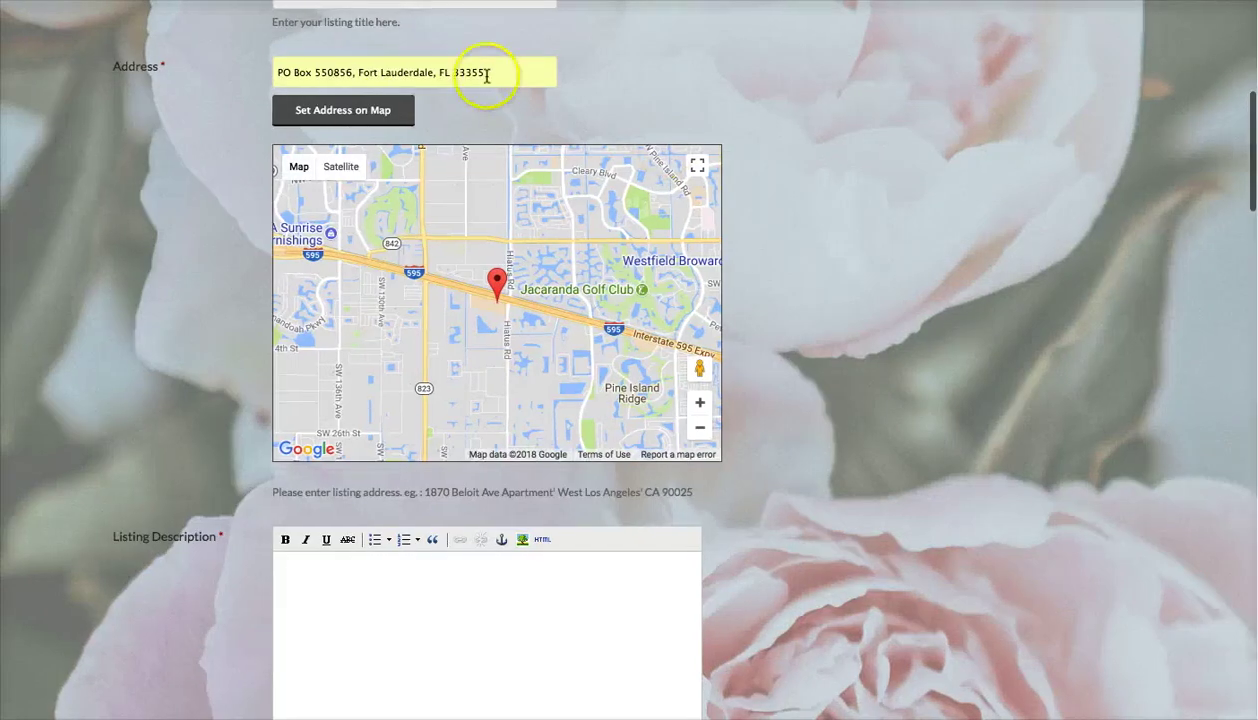
click(354, 114)
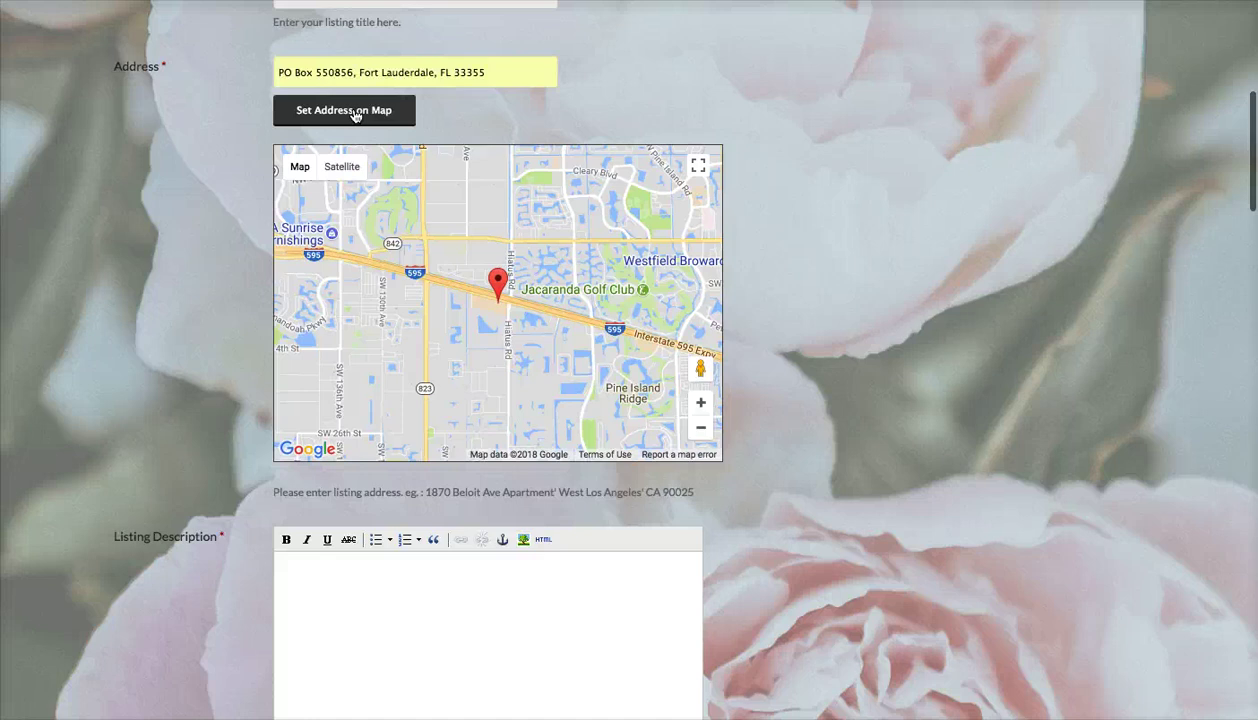
scroll(370, 116, down, 3)
click(364, 440)
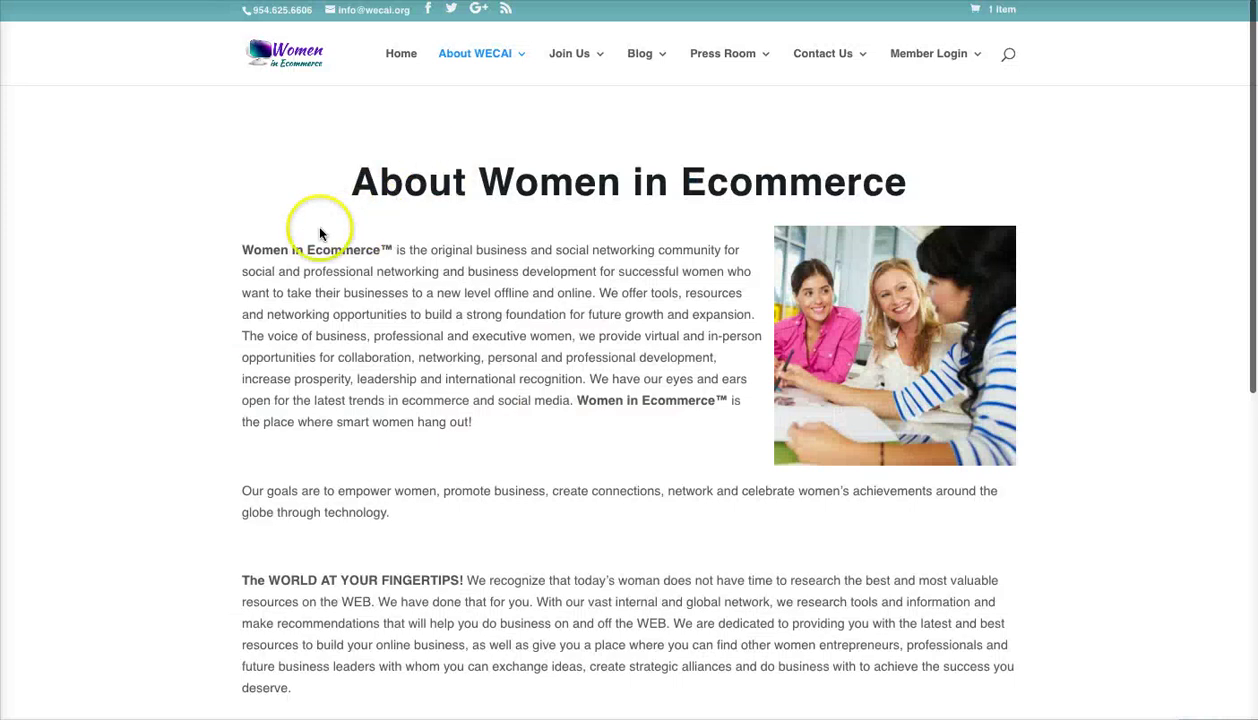
Step: Paste the About Women in Ecommerce text into Listing Description and delete the two blank lines between paragraphs
drag(240, 250, 427, 674)
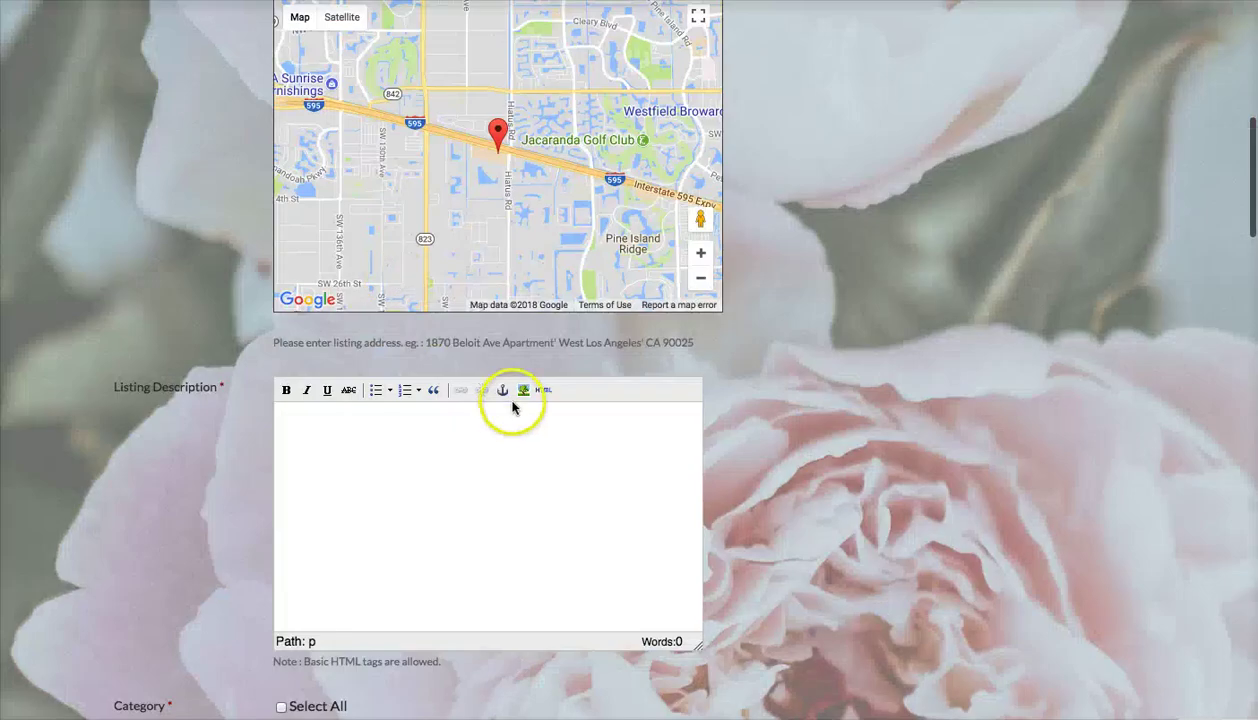
click(477, 416)
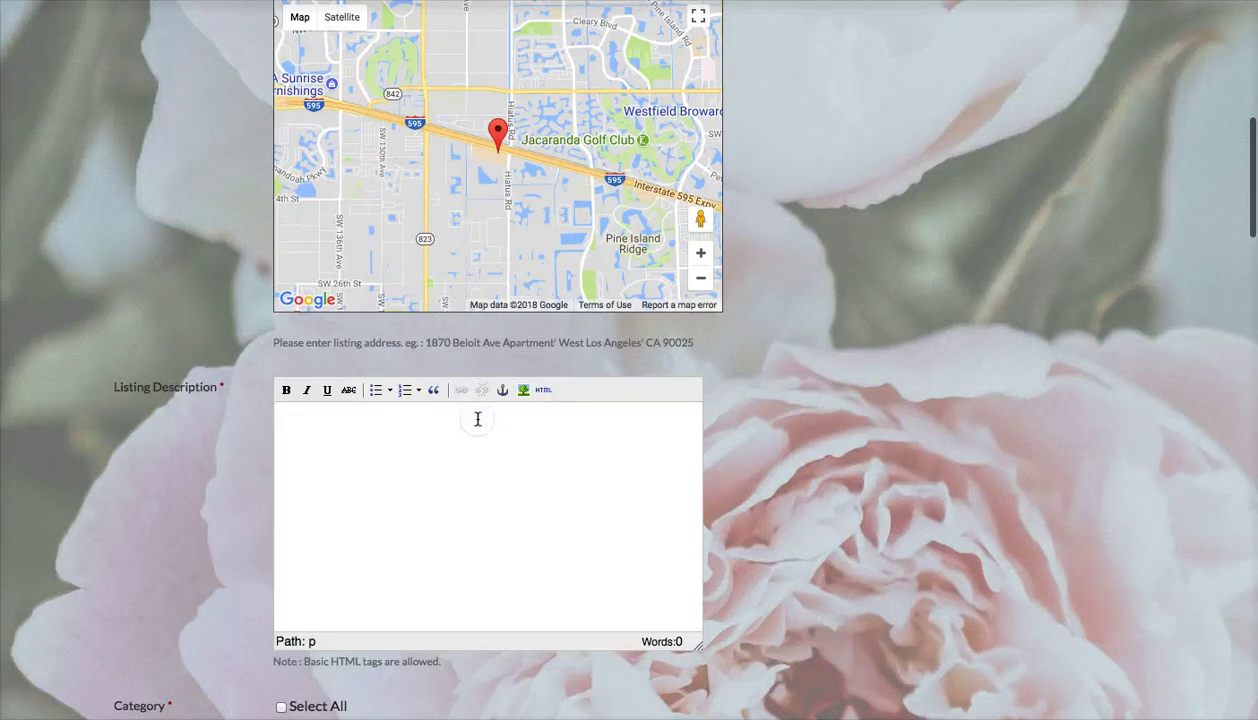
key(ctrl+v)
click(329, 465)
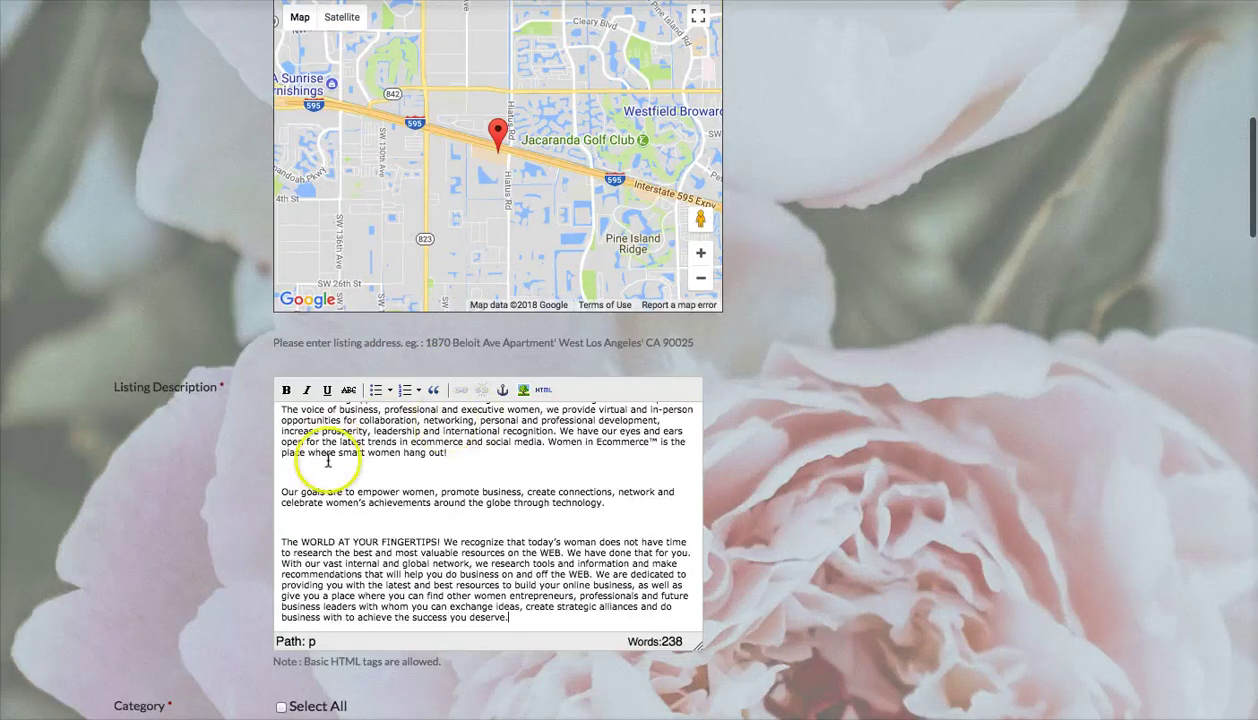
key(BackSpace)
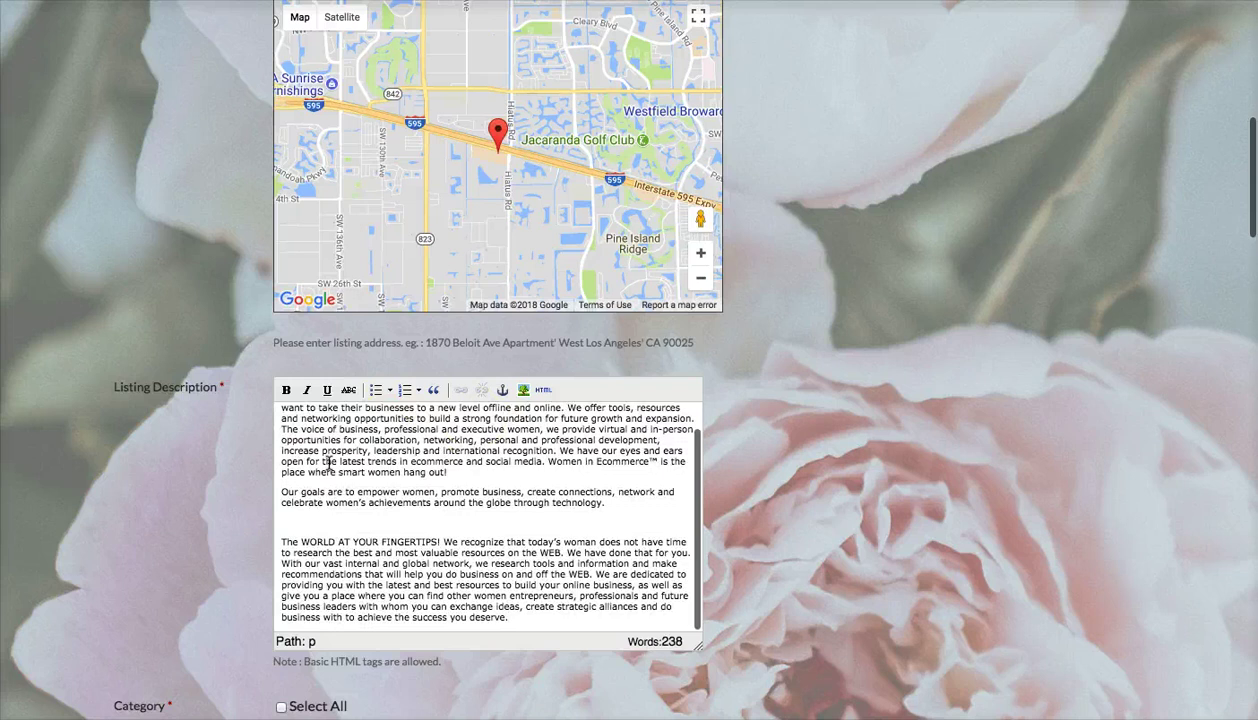
click(299, 521)
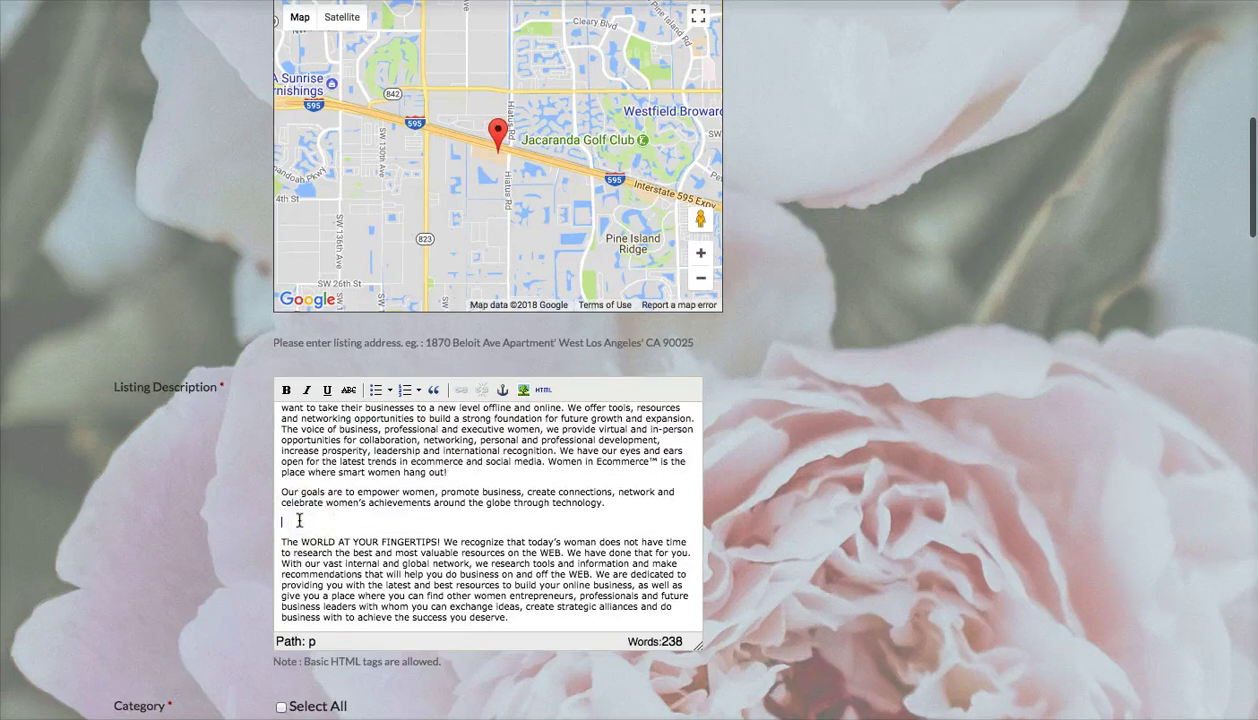
key(BackSpace)
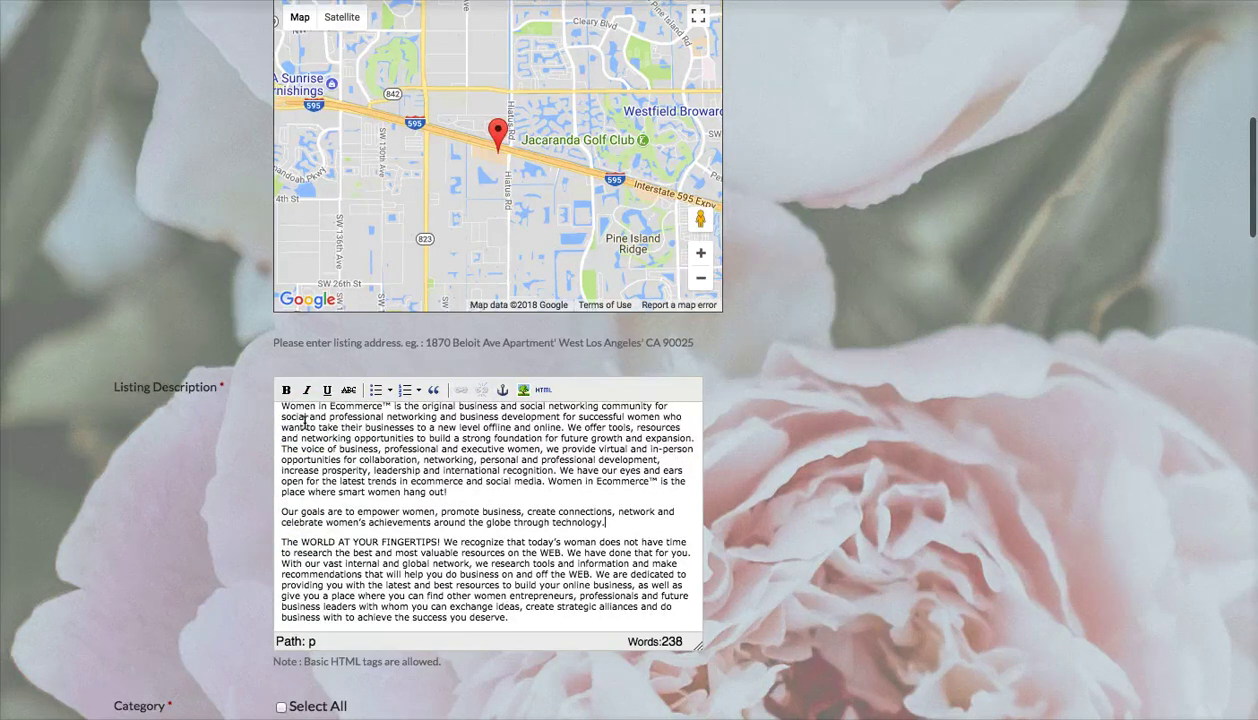
scroll(305, 422, down, 1)
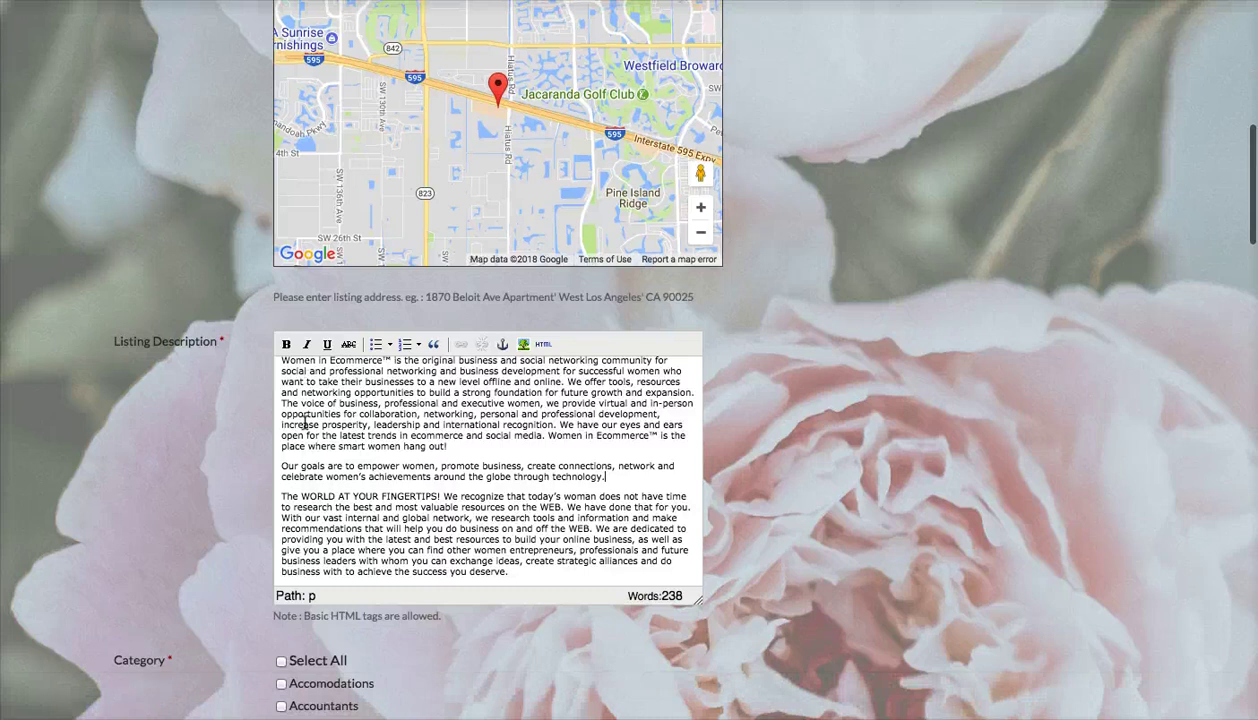
scroll(305, 422, down, 8)
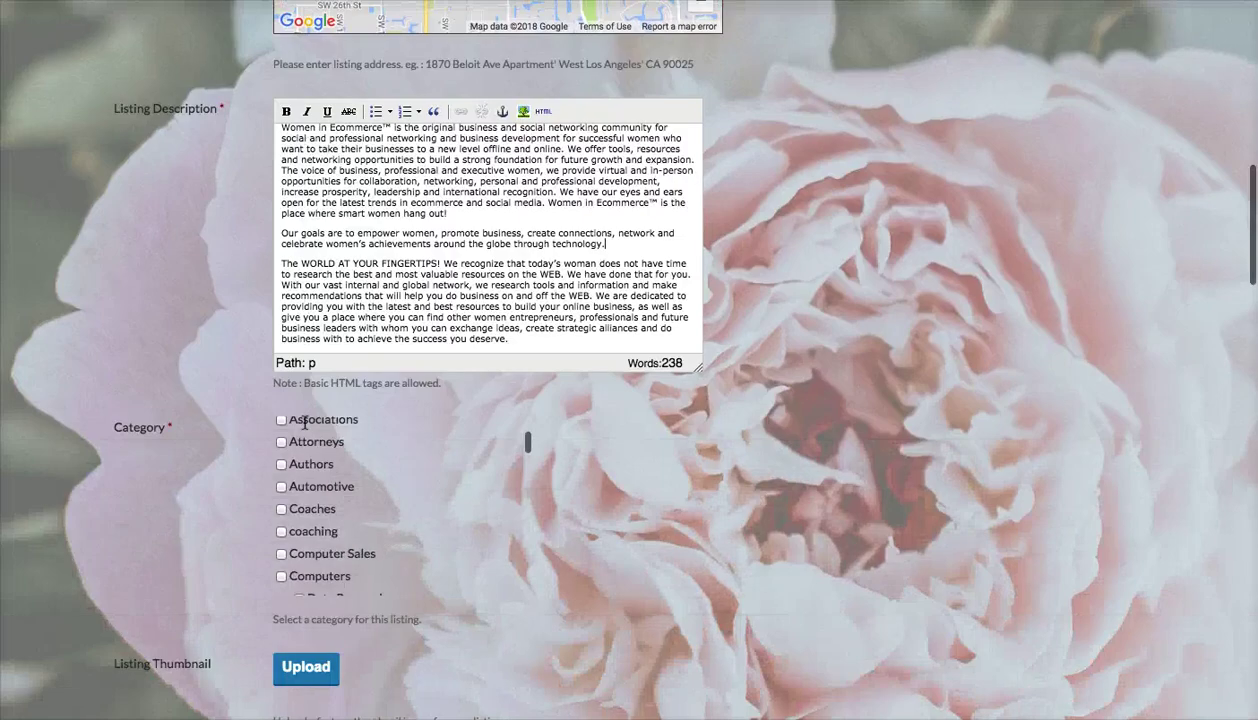
Step: Tick the Associations and Technology checkboxes in the listing's Category list
click(297, 450)
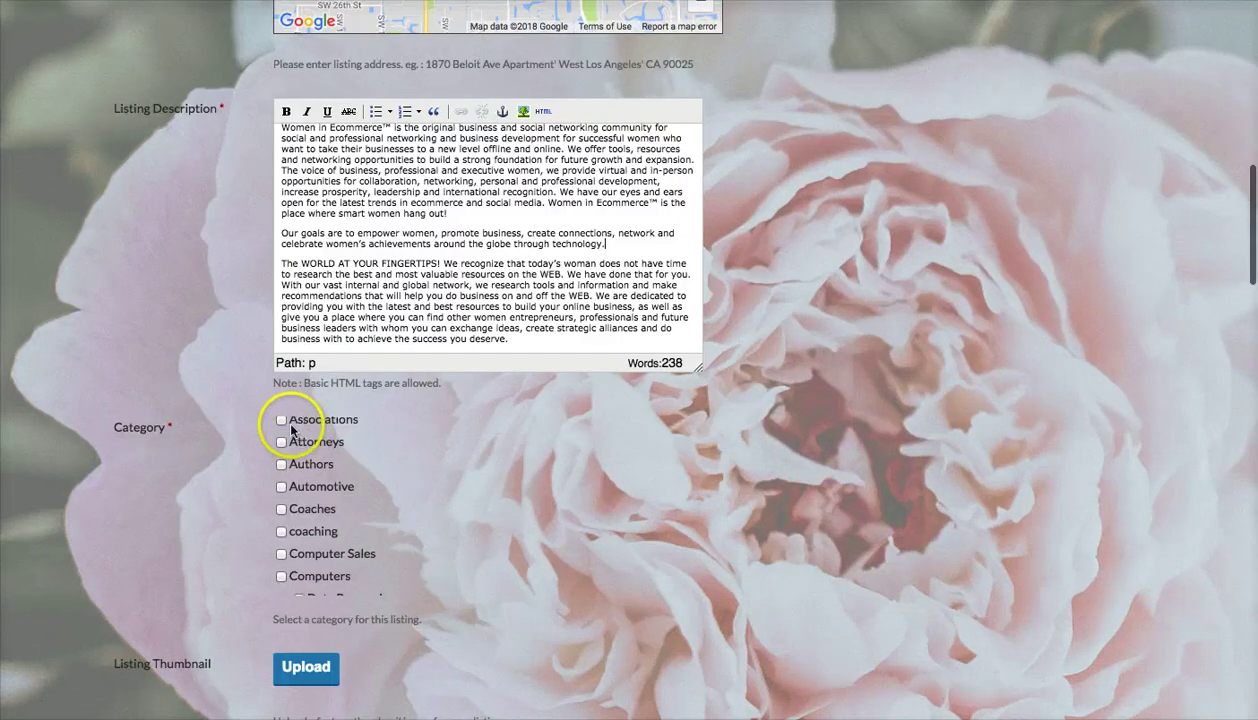
click(281, 420)
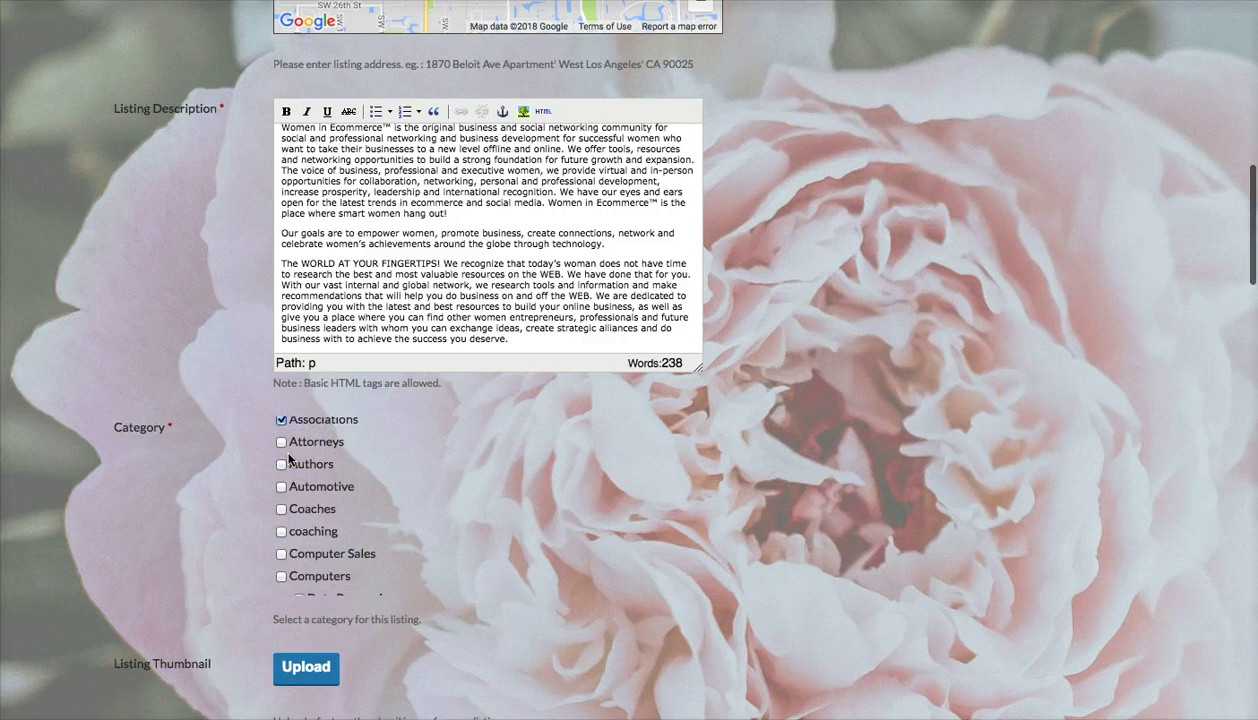
scroll(288, 458, down, 5)
scroll(288, 458, down, 2)
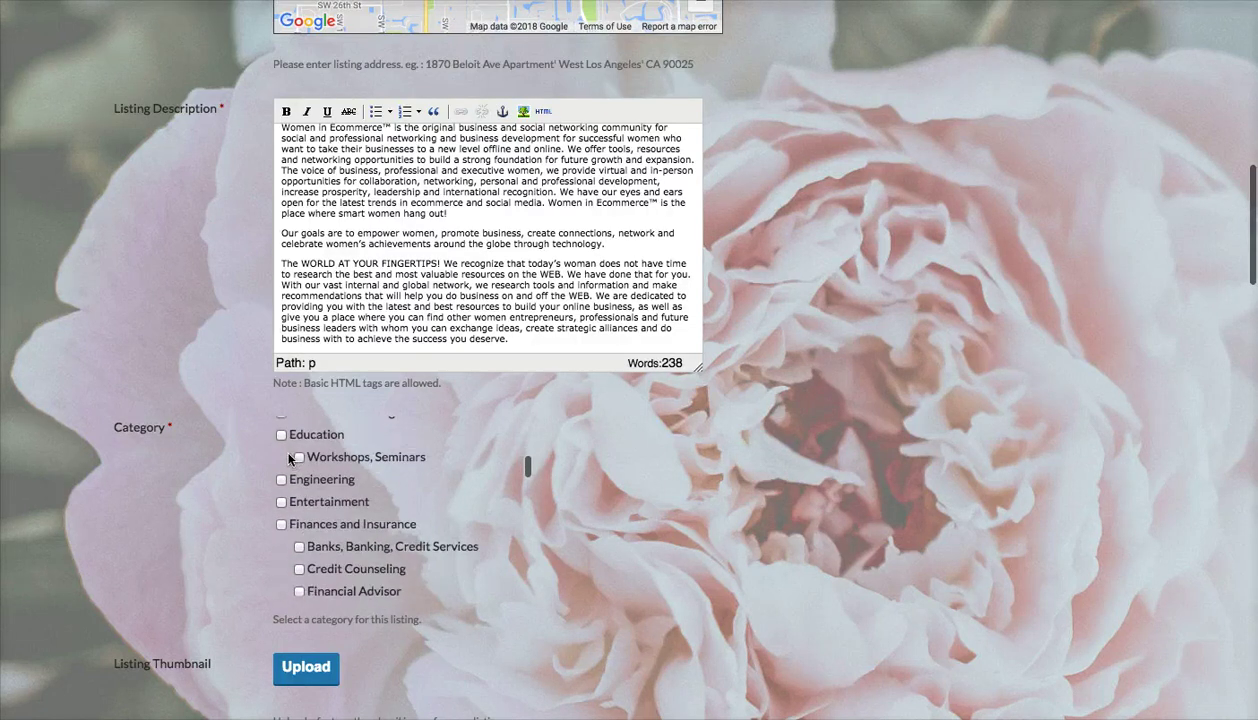
click(298, 457)
scroll(298, 460, down, 5)
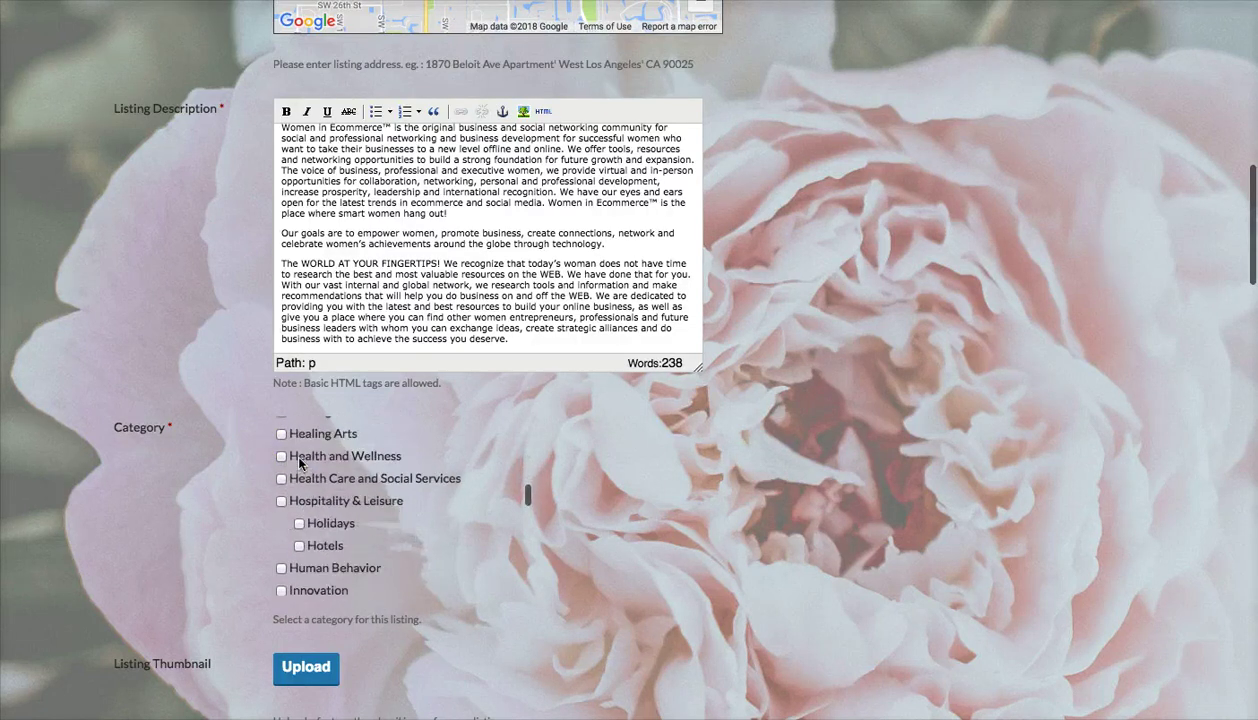
scroll(299, 462, down, 10)
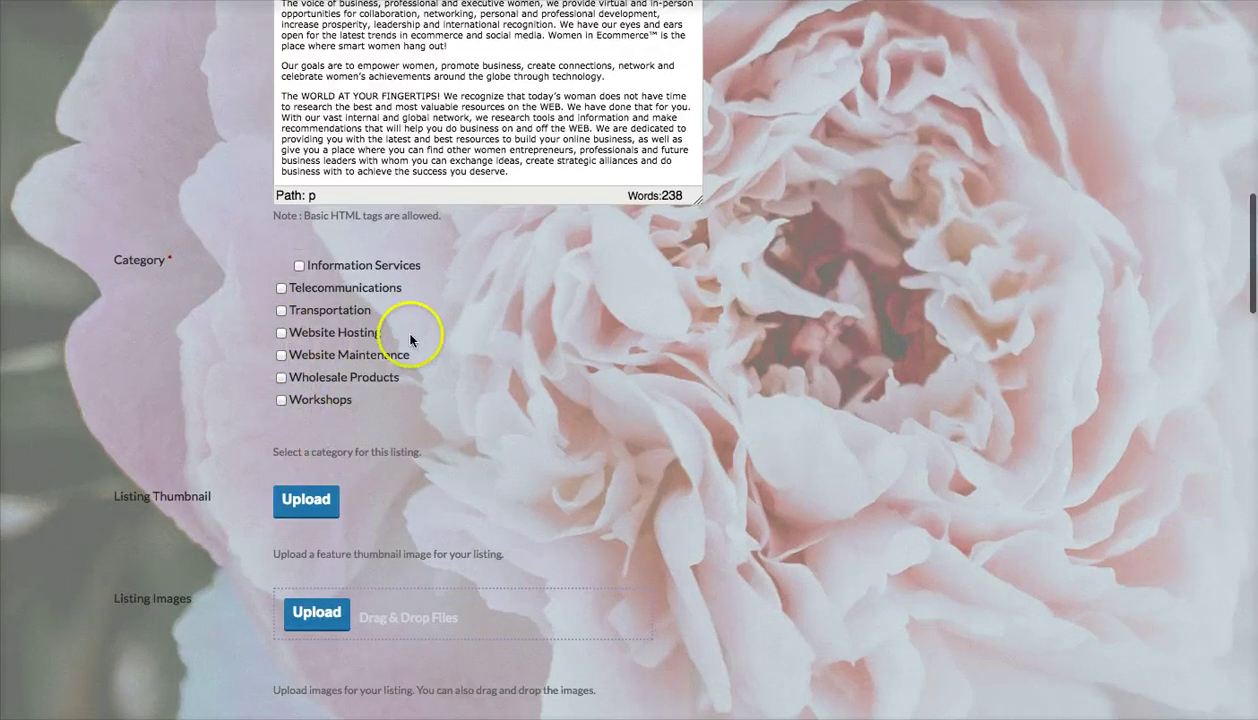
scroll(410, 338, up, 1)
scroll(410, 340, up, 3)
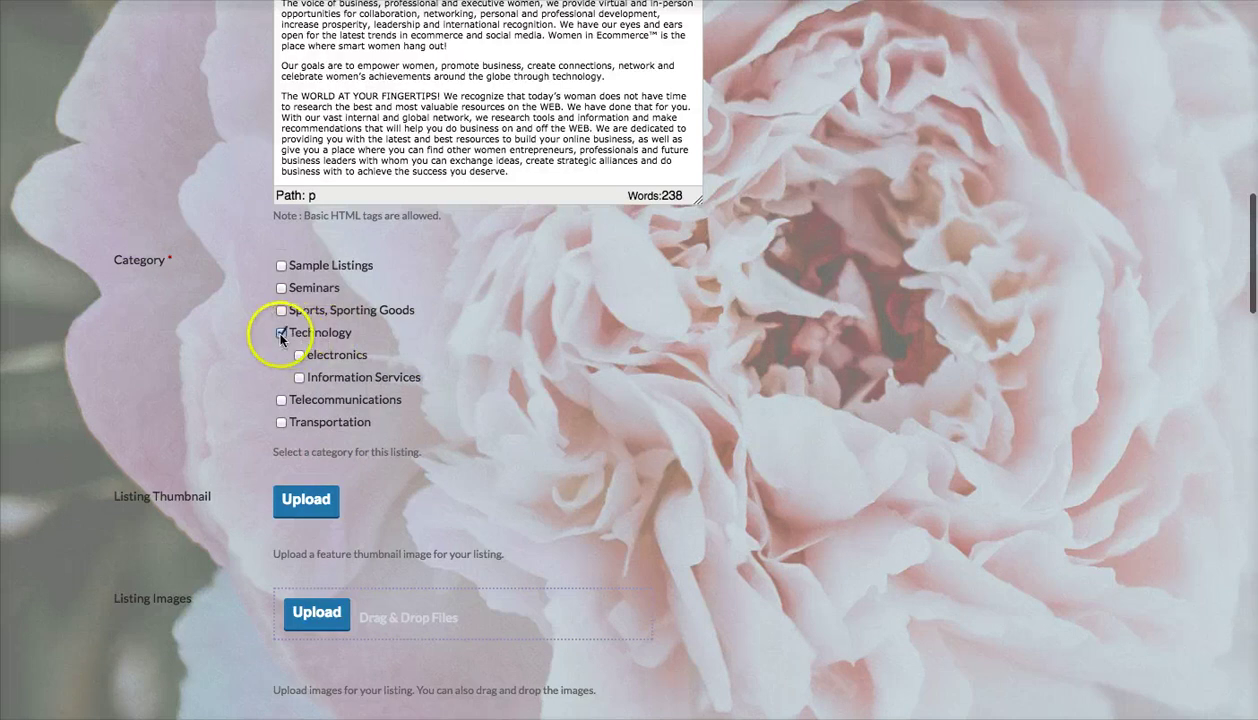
scroll(422, 419, down, 2)
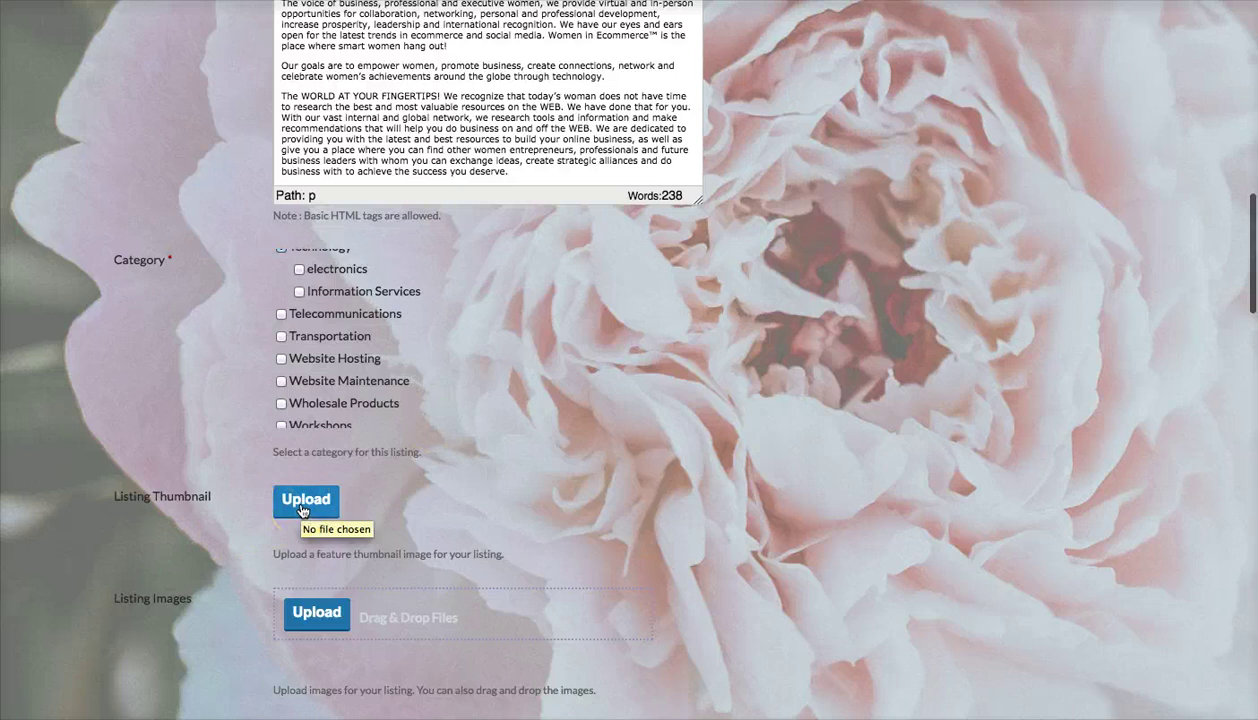
Step: Upload WECAILogoNEW.jpg as the Listing Thumbnail so its preview shows
click(647, 98)
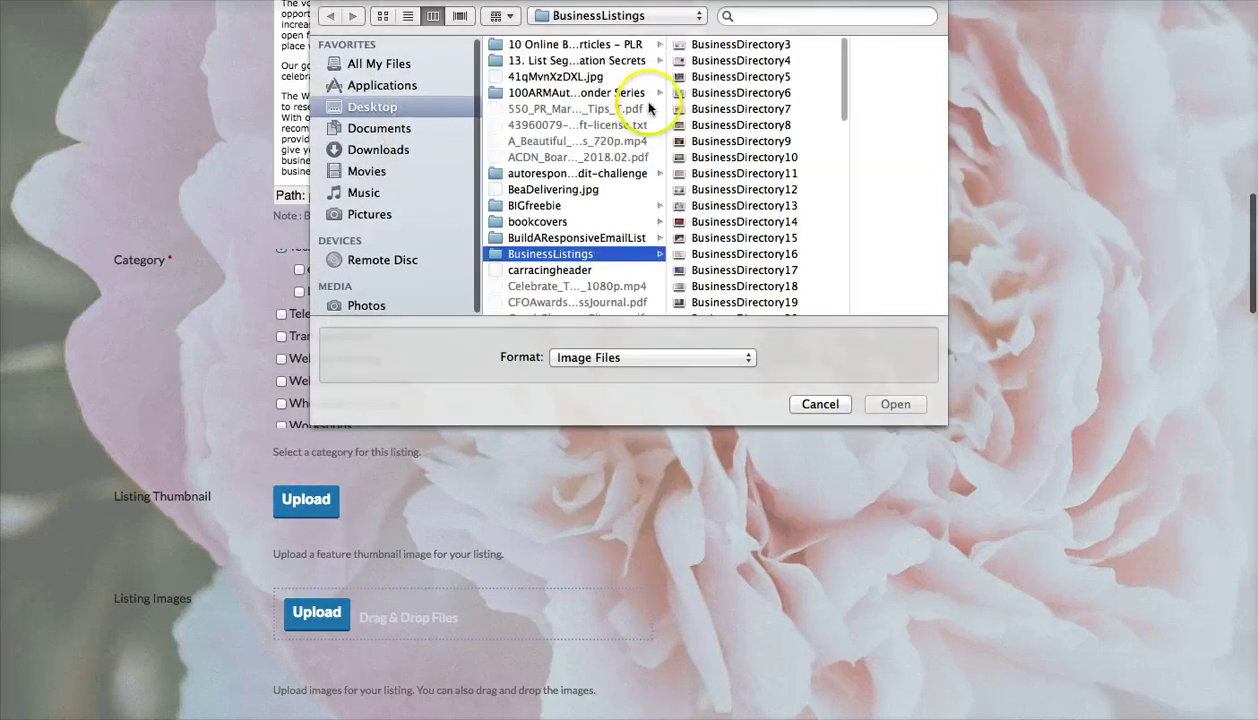
scroll(560, 180, down, 15)
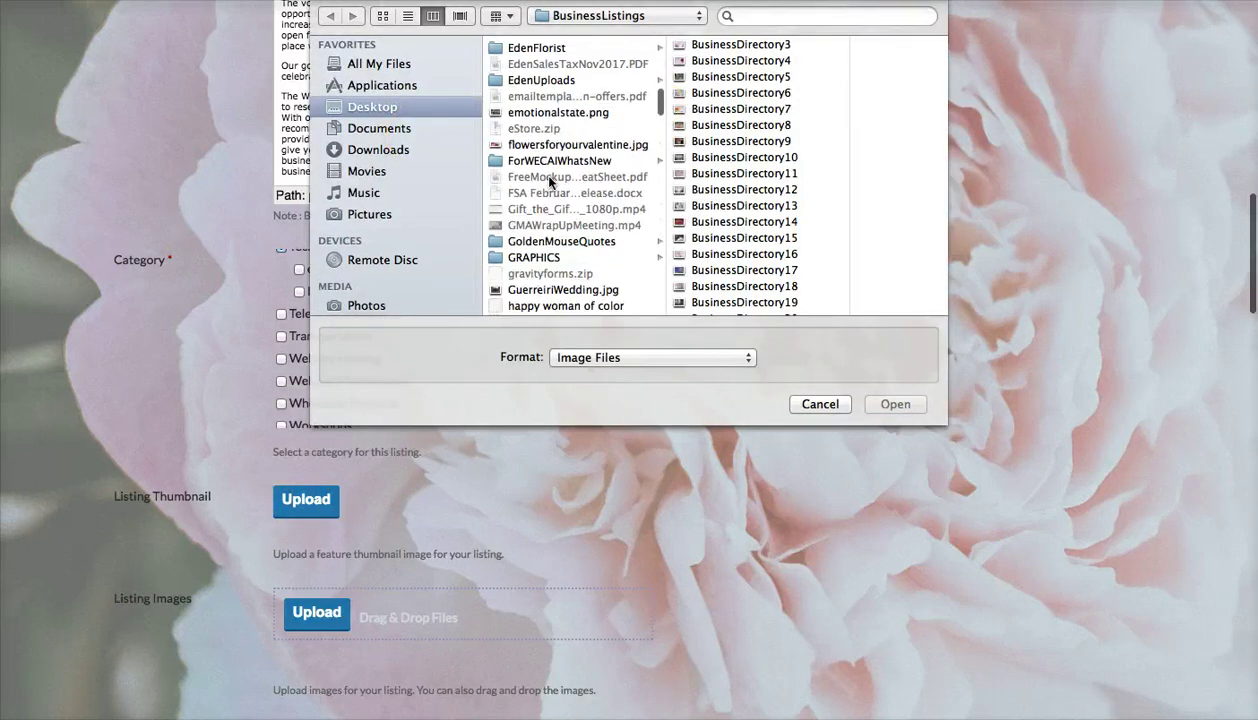
scroll(548, 178, down, 10)
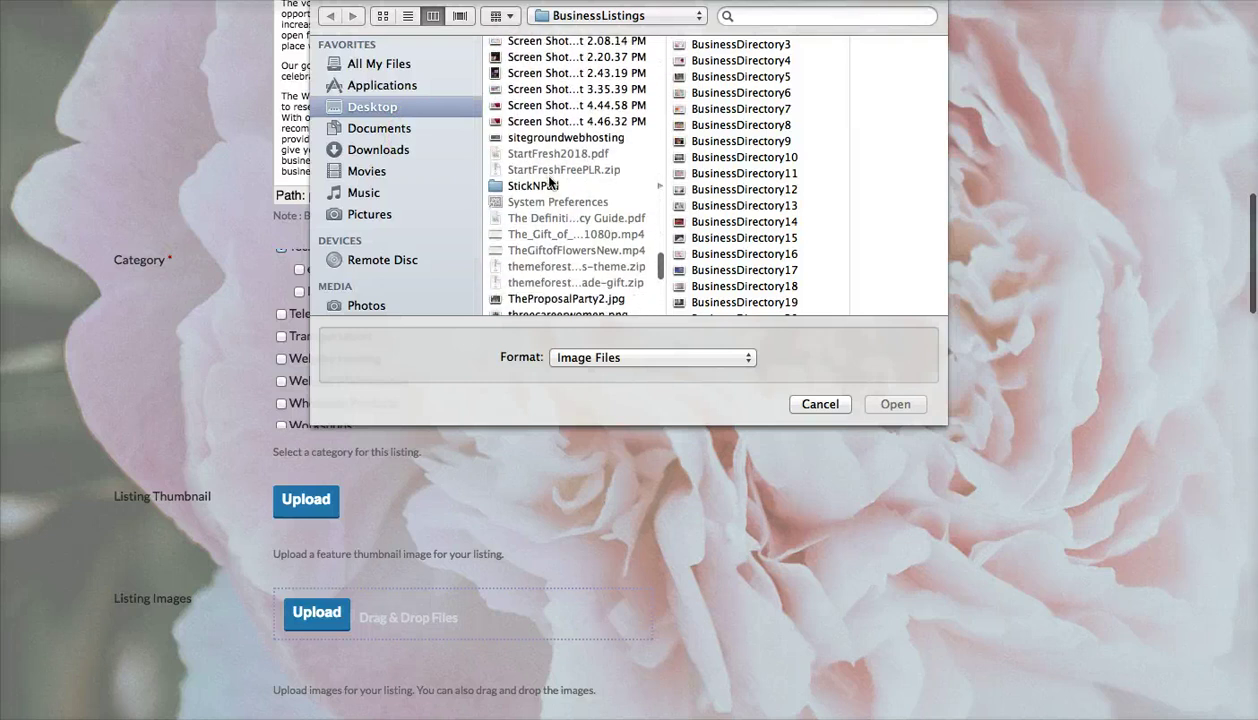
scroll(525, 258, down, 5)
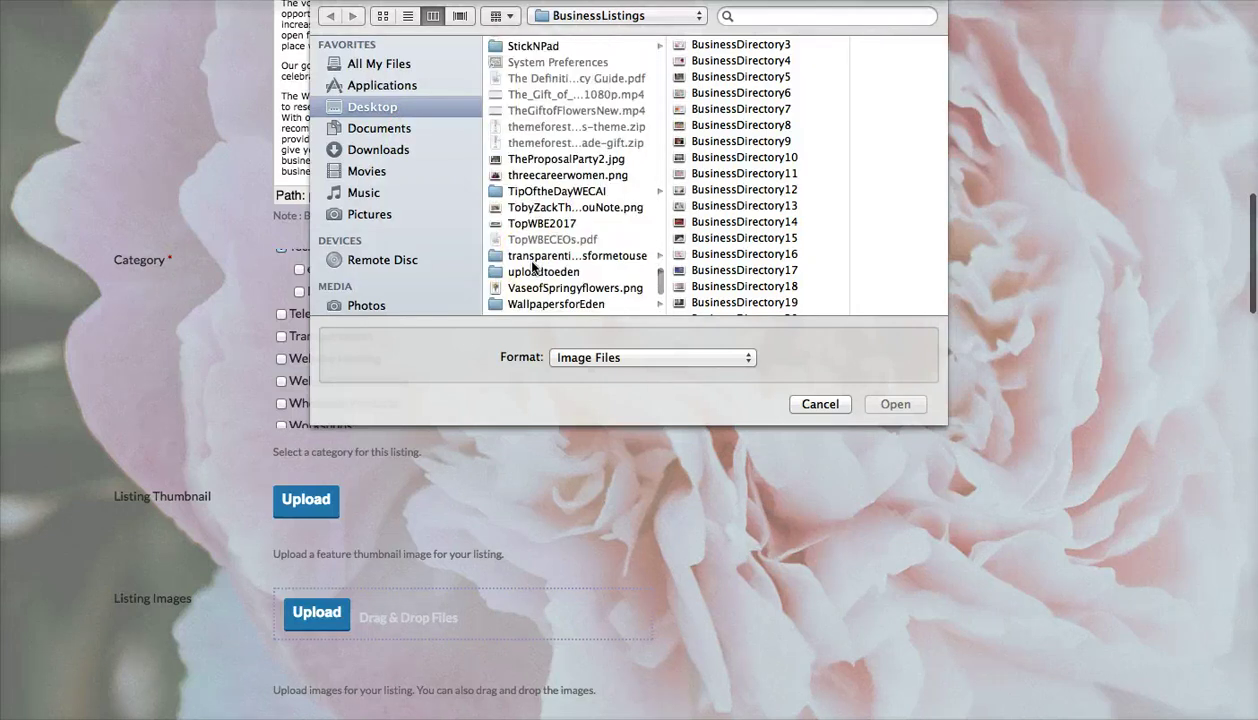
scroll(533, 266, down, 4)
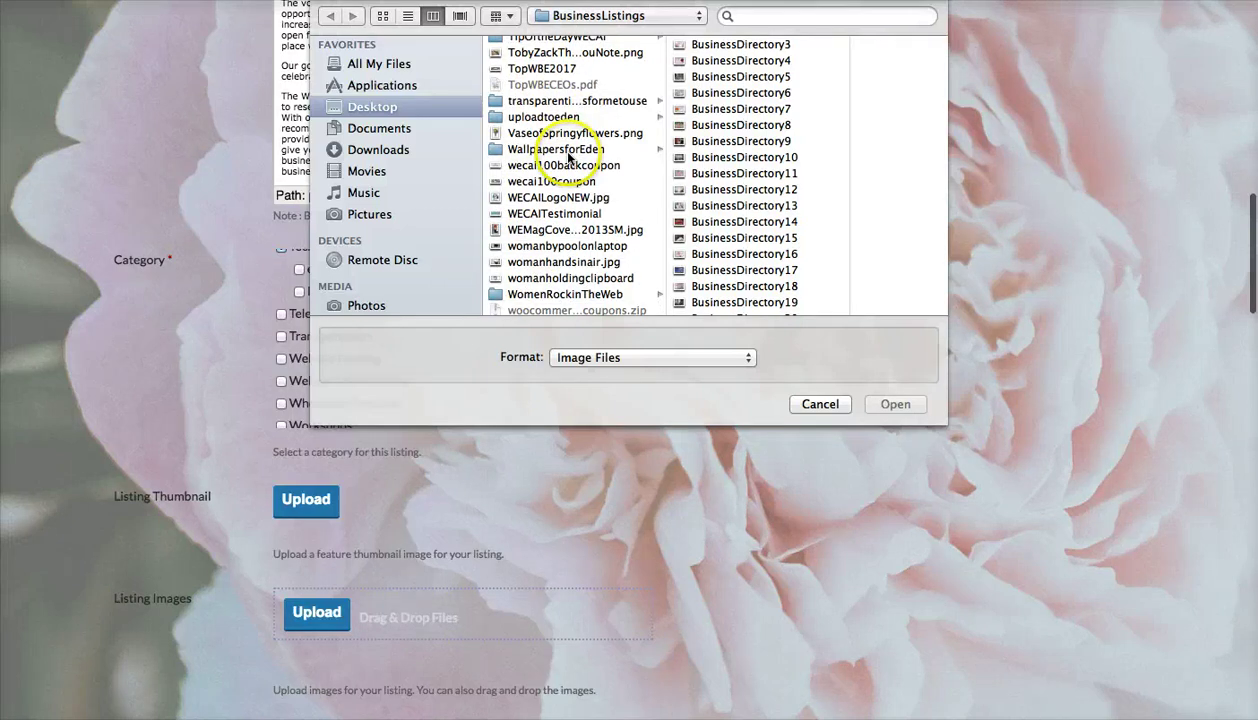
click(540, 198)
click(893, 404)
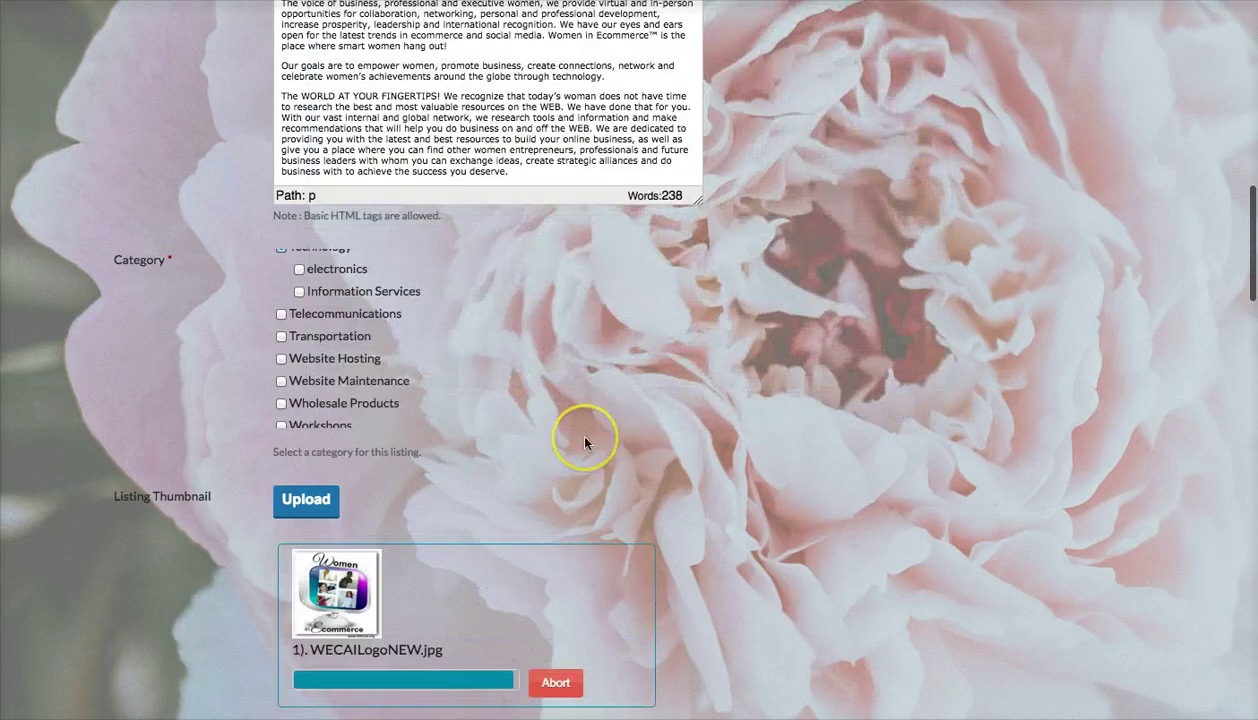
scroll(584, 441, down, 3)
scroll(584, 441, down, 1)
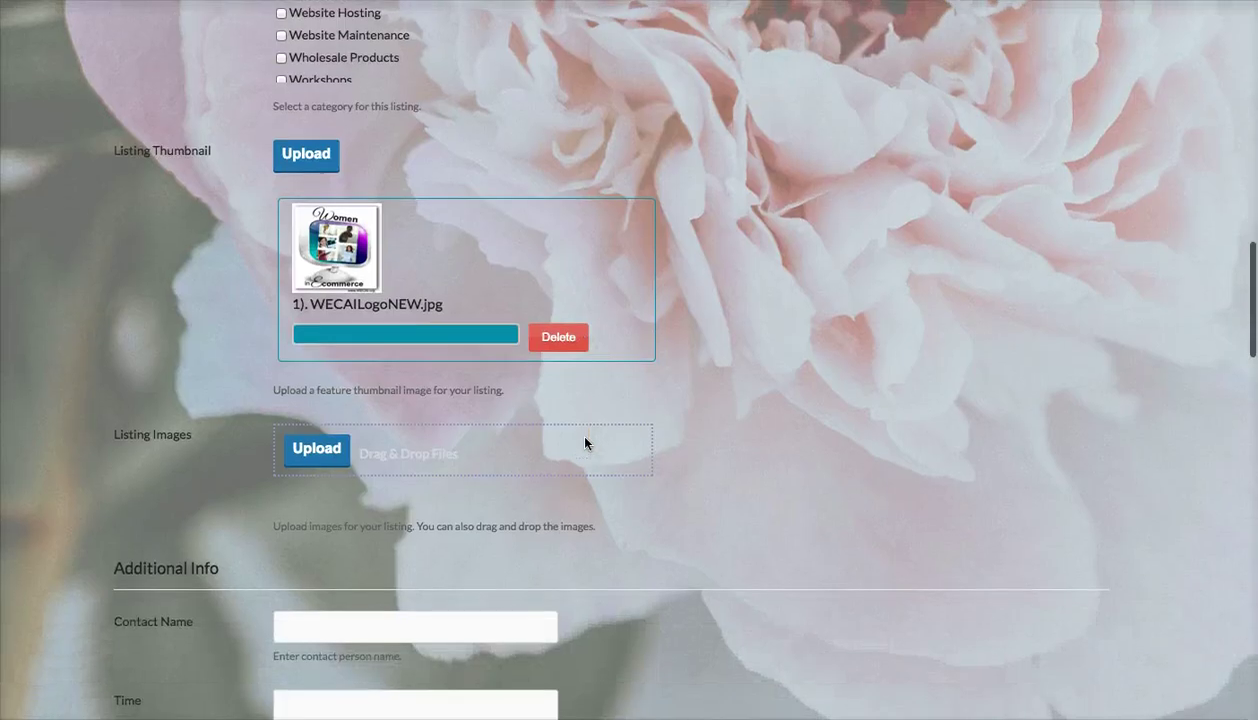
Step: Start a Listing Images upload but cancel the file picker without adding any images
click(319, 458)
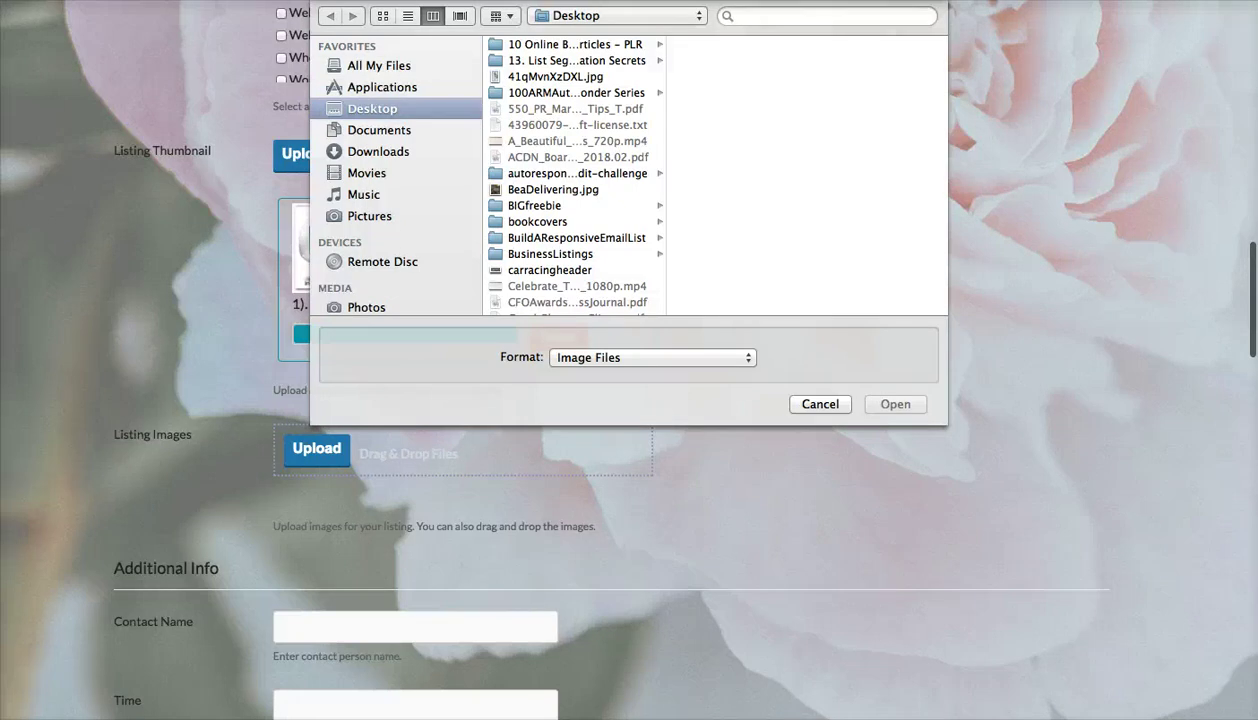
click(818, 404)
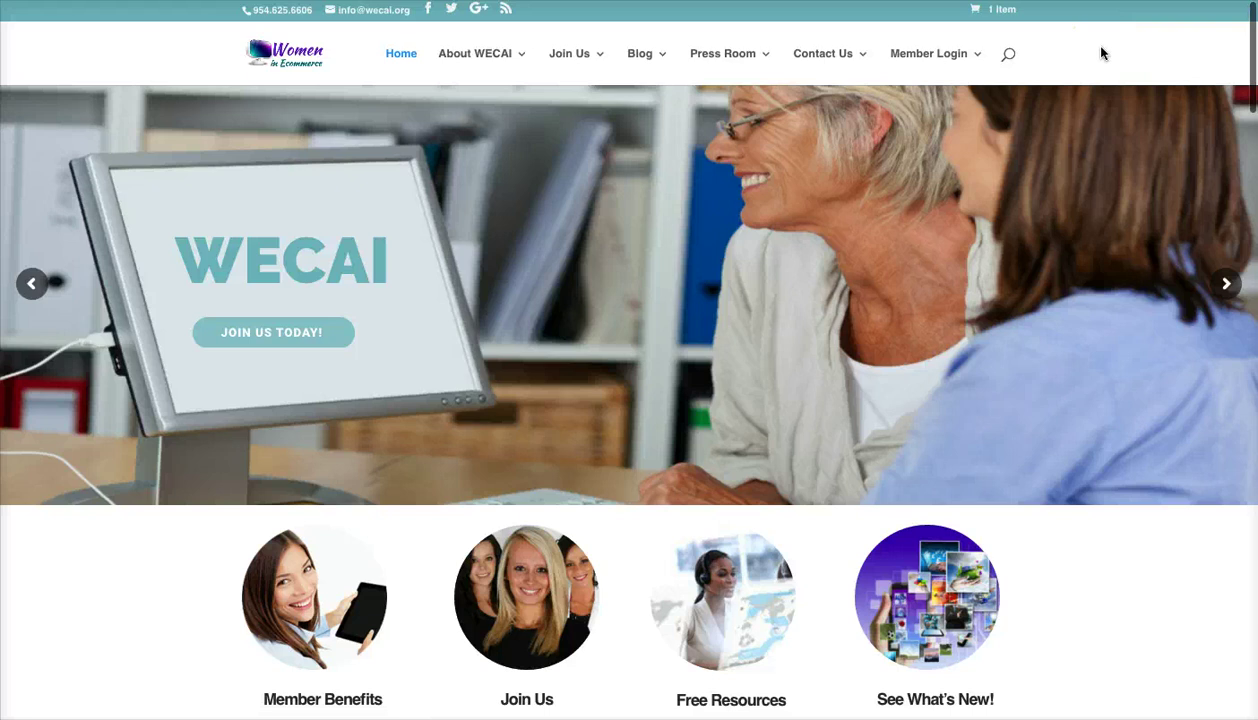
Step: Capture area screenshots of the WECAI home, Global Ambassadors and What's New 2018 pages
drag(56, 26, 1172, 716)
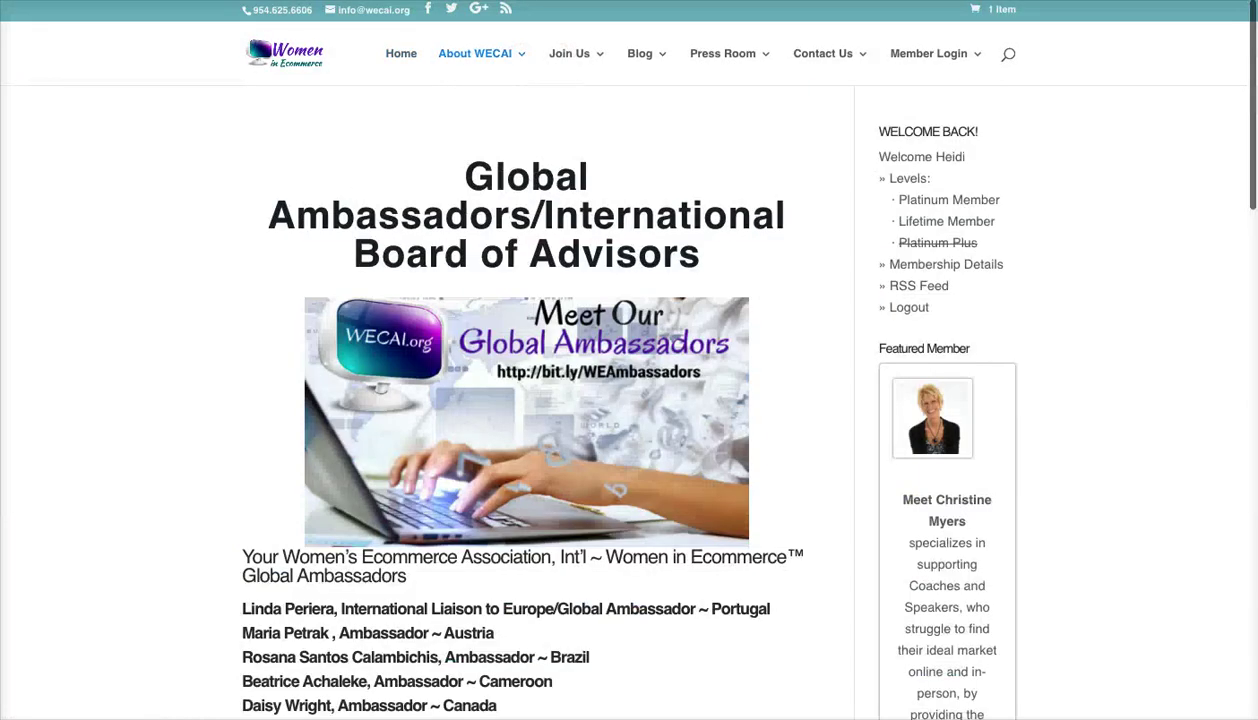
click(752, 132)
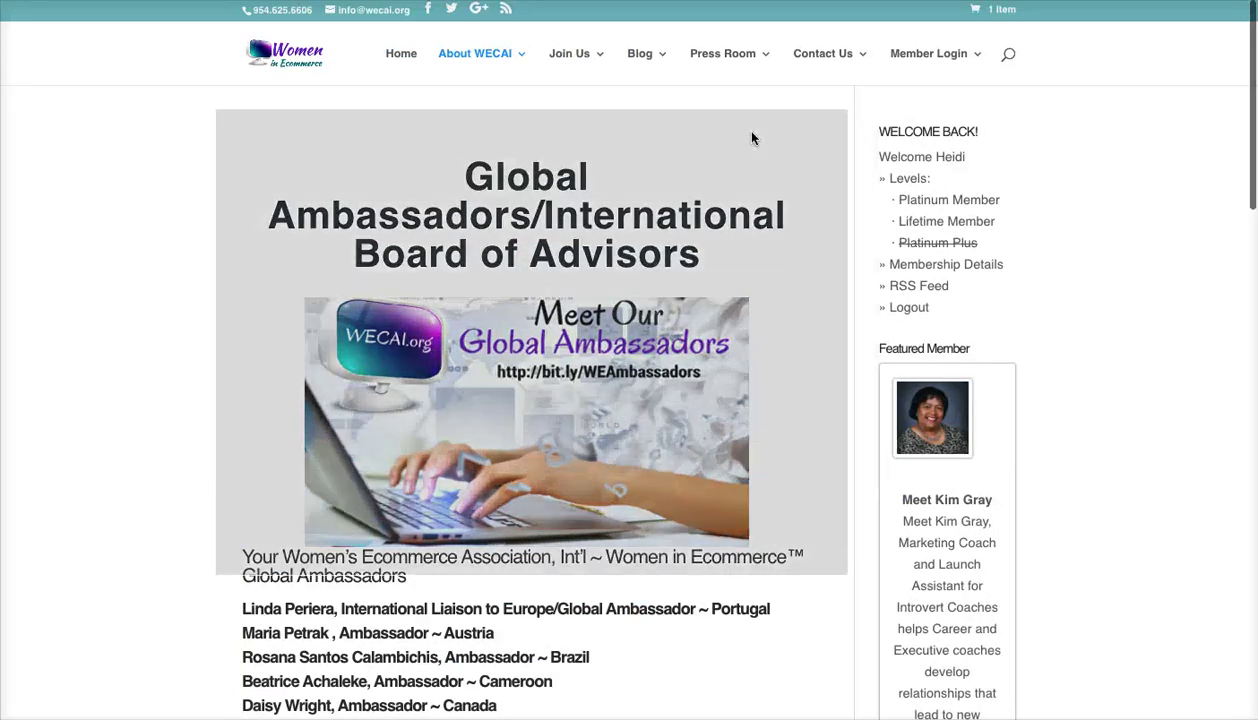
click(842, 588)
drag(842, 588, 845, 597)
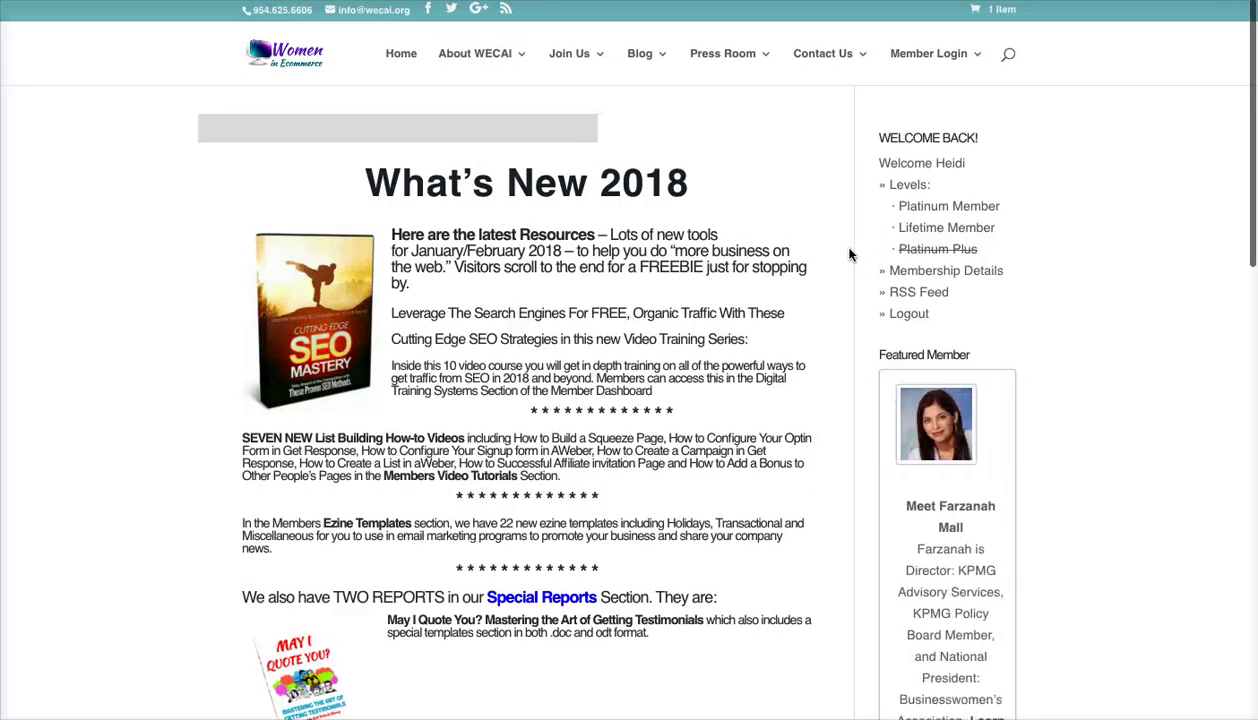
drag(866, 630, 850, 589)
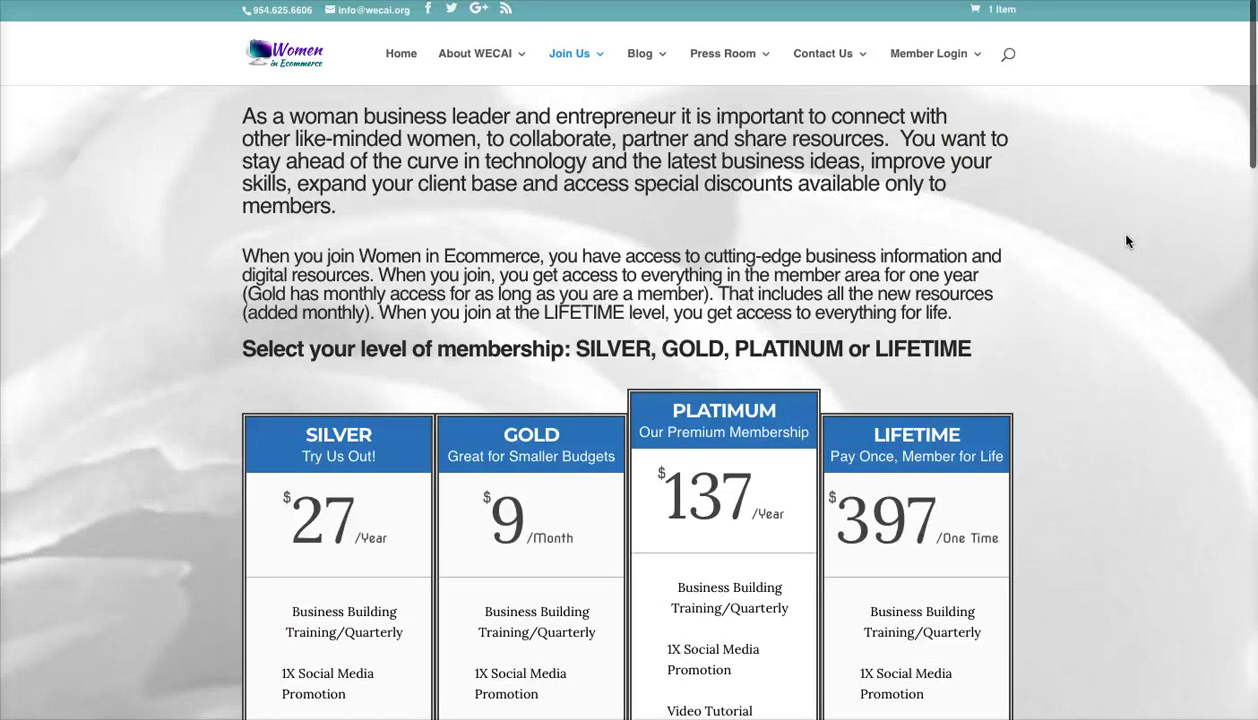
Step: Capture the membership pricing section and the Platinum Membership Level page
drag(1045, 382, 1034, 582)
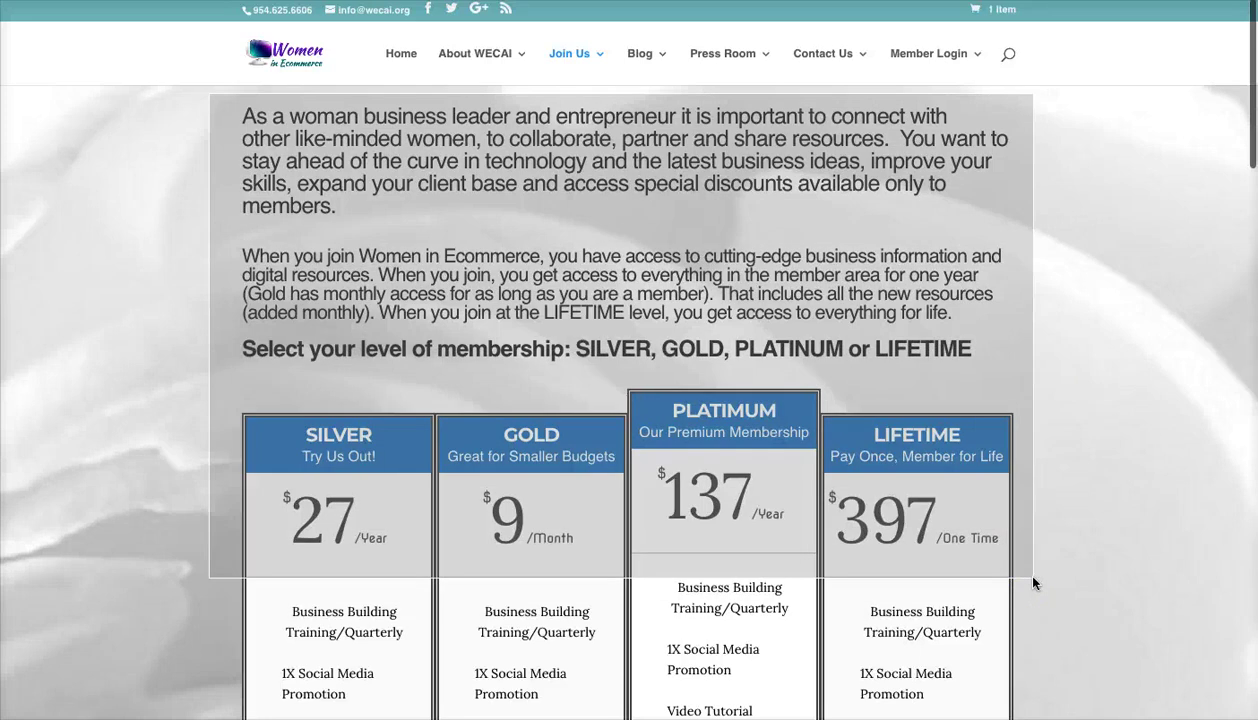
click(1028, 578)
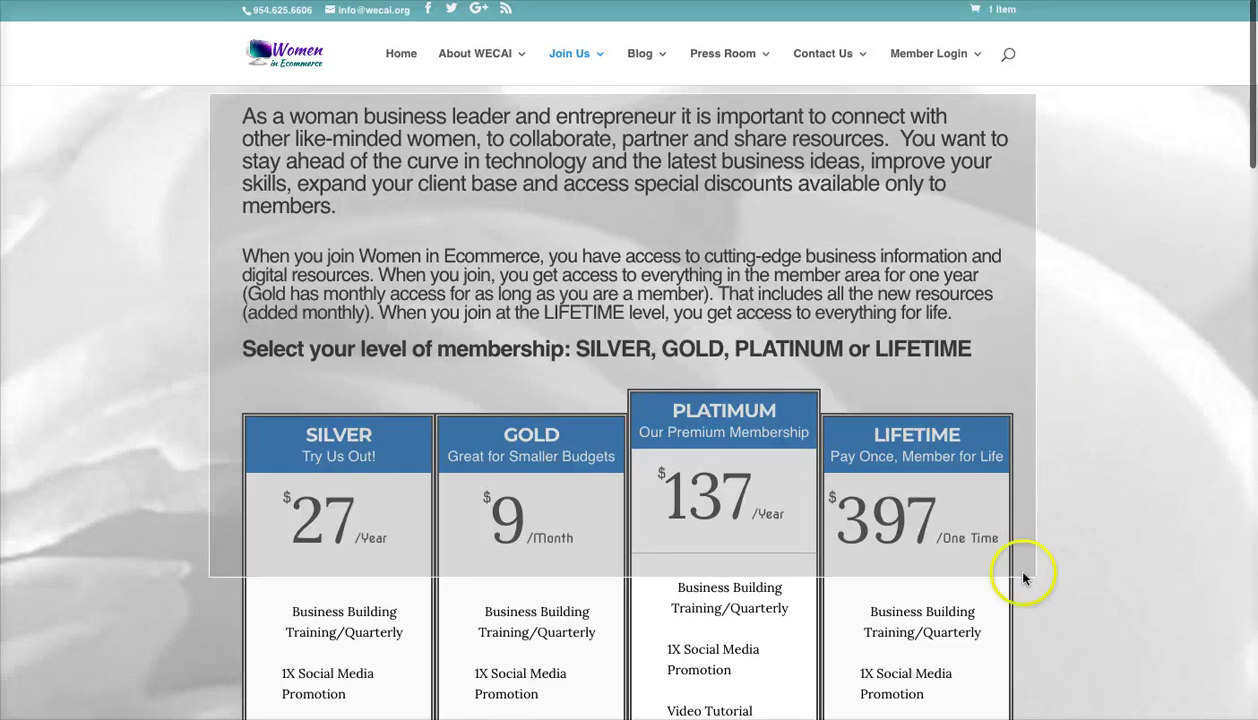
click(924, 268)
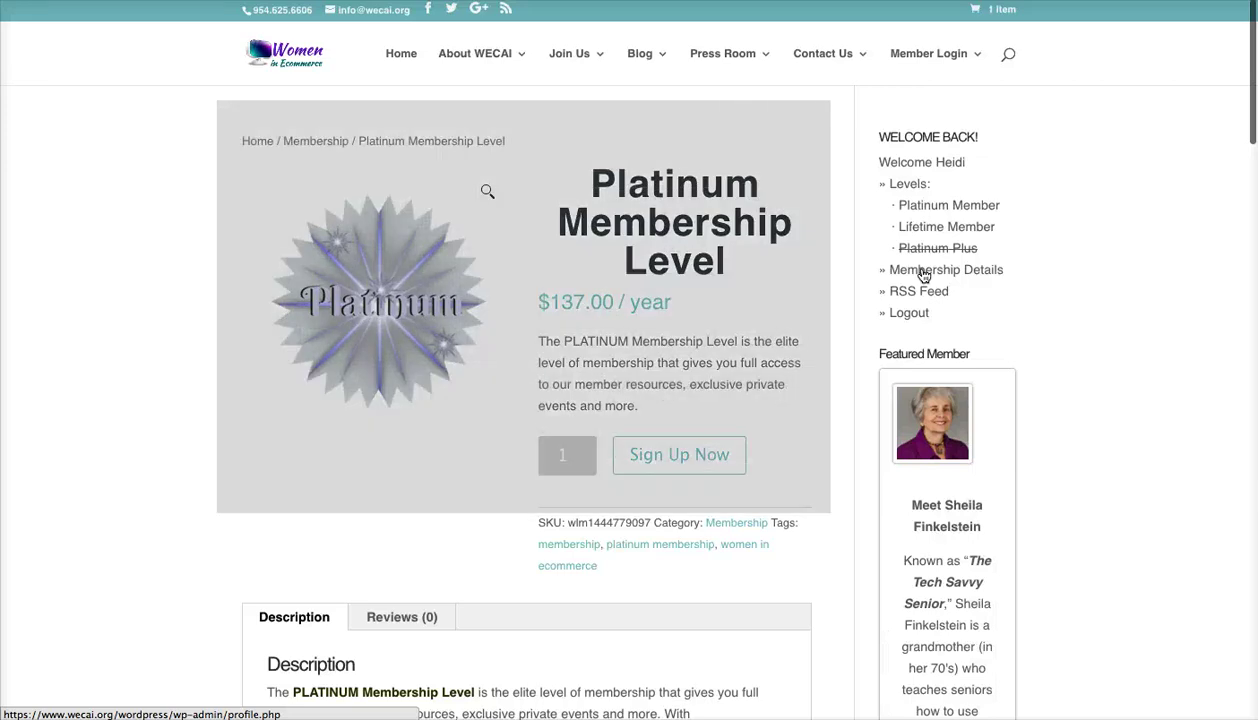
click(832, 520)
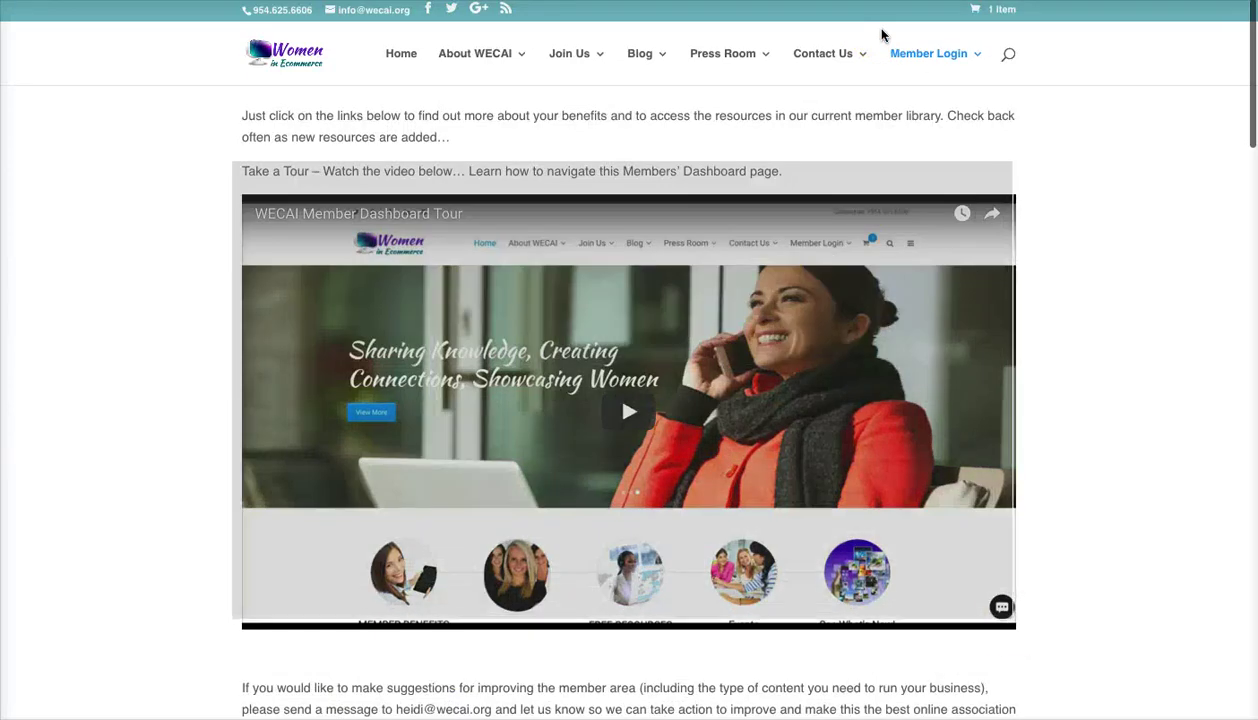
Step: Capture the member dashboard tour video and the Contact Us offices block
click(1013, 625)
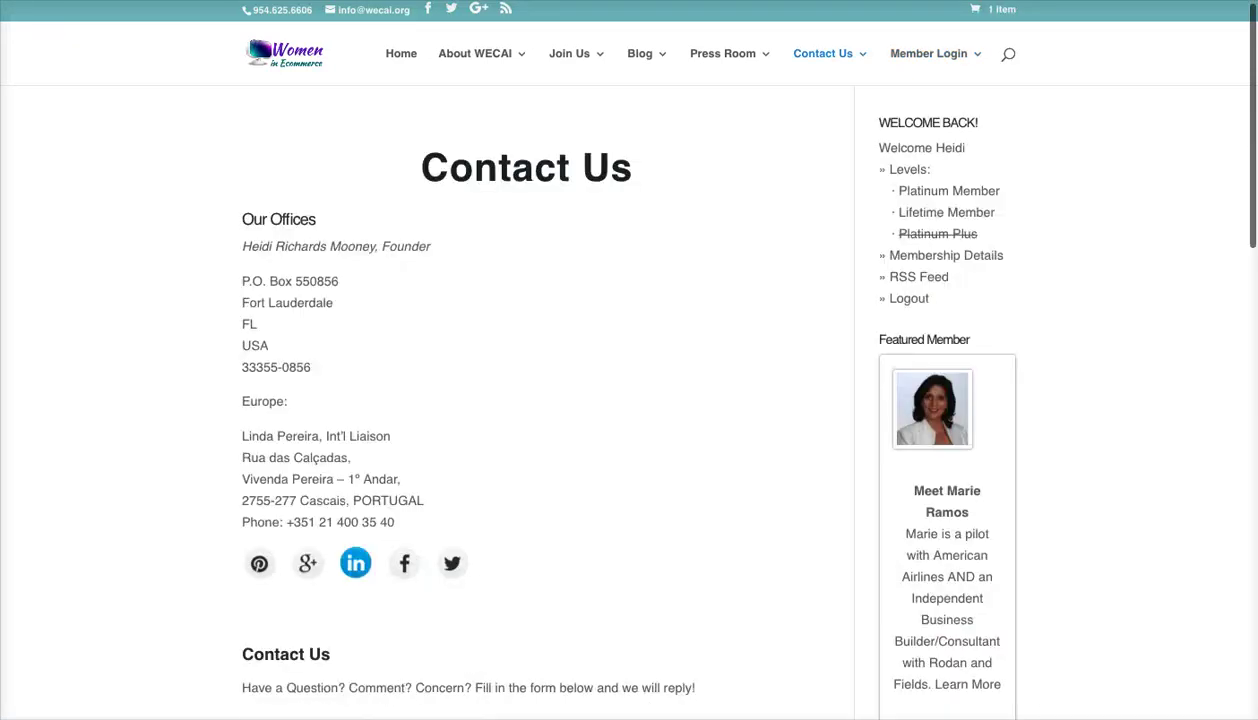
mouse_move(795, 121)
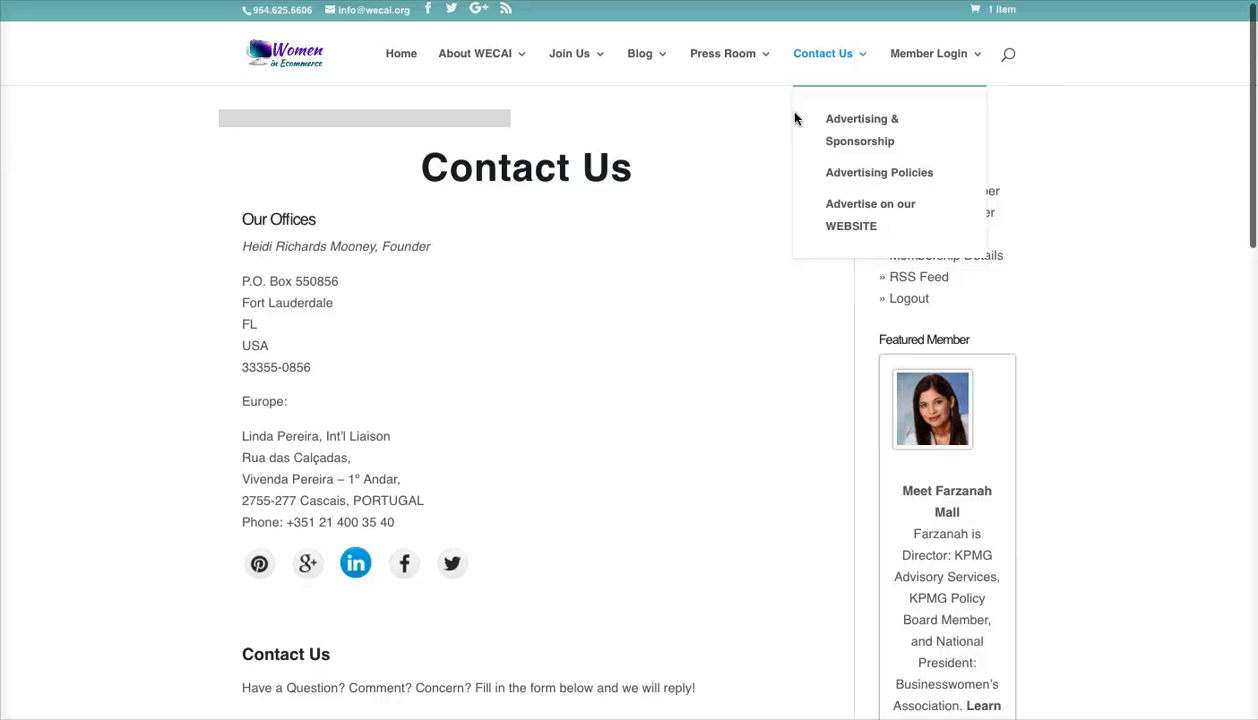
click(831, 614)
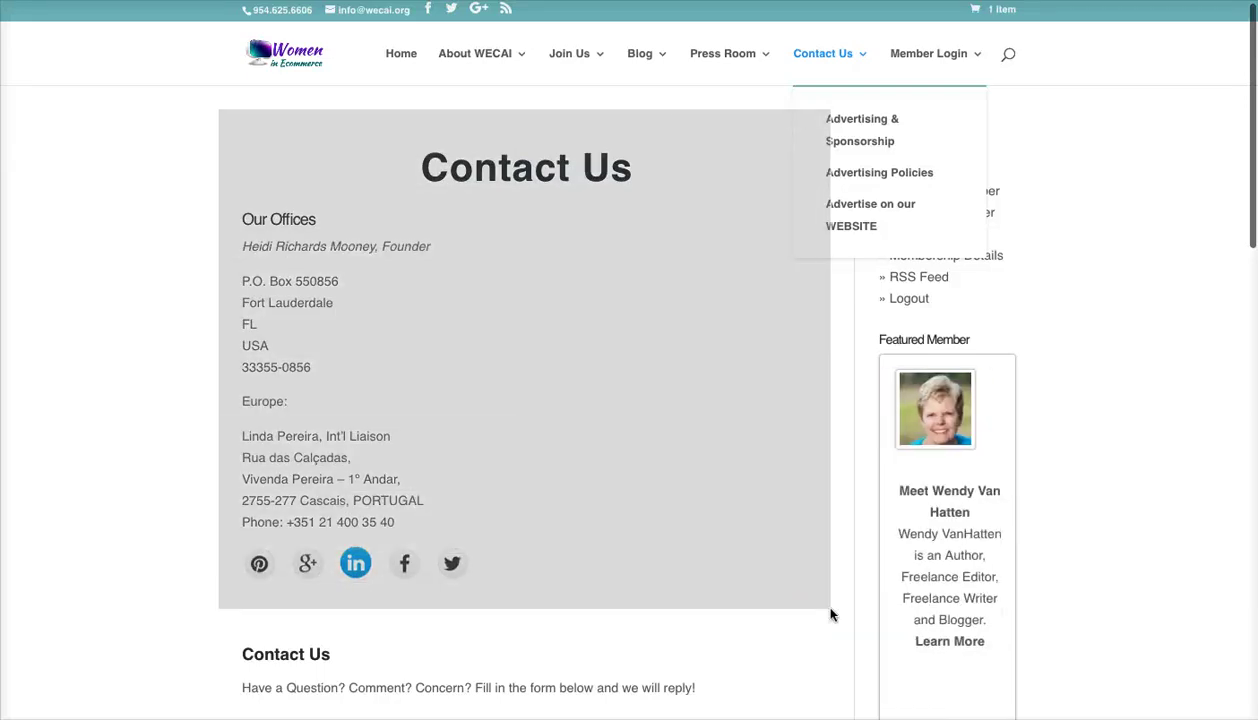
drag(831, 613, 778, 600)
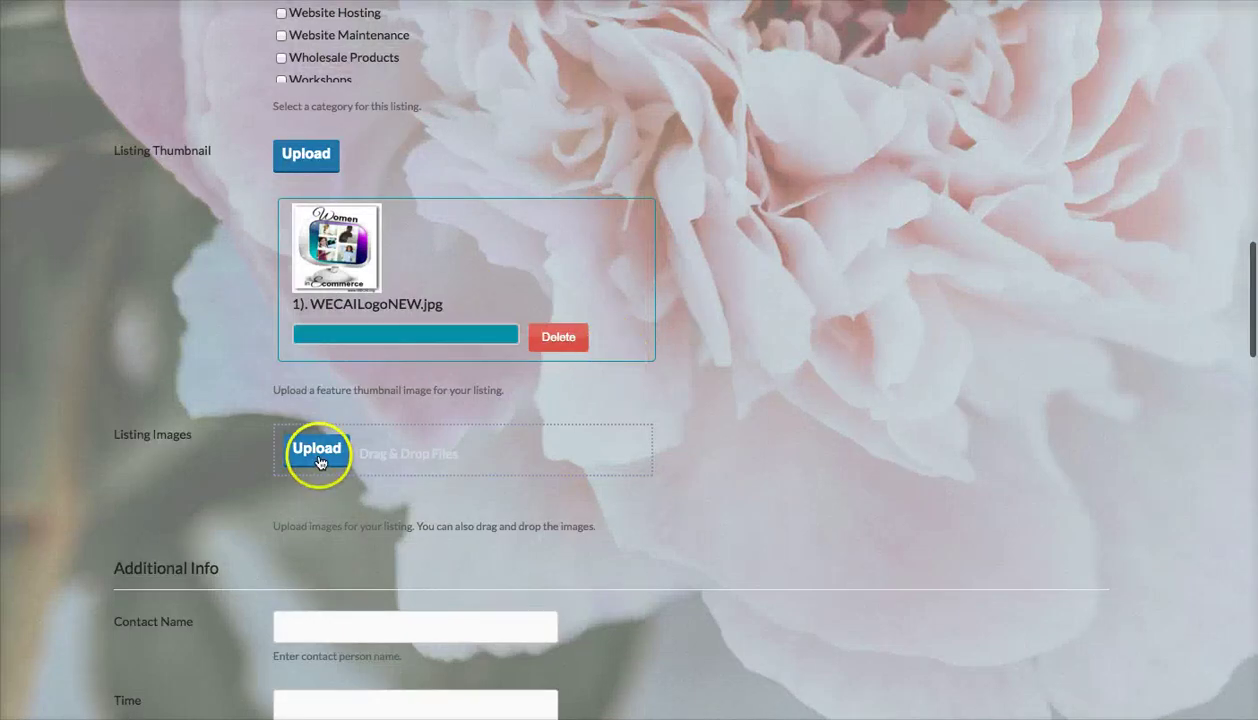
Step: Upload 'Screen Shot 2018-01-31 at 5.19.54 PM.png' from the Desktop as a Listing Image
click(317, 450)
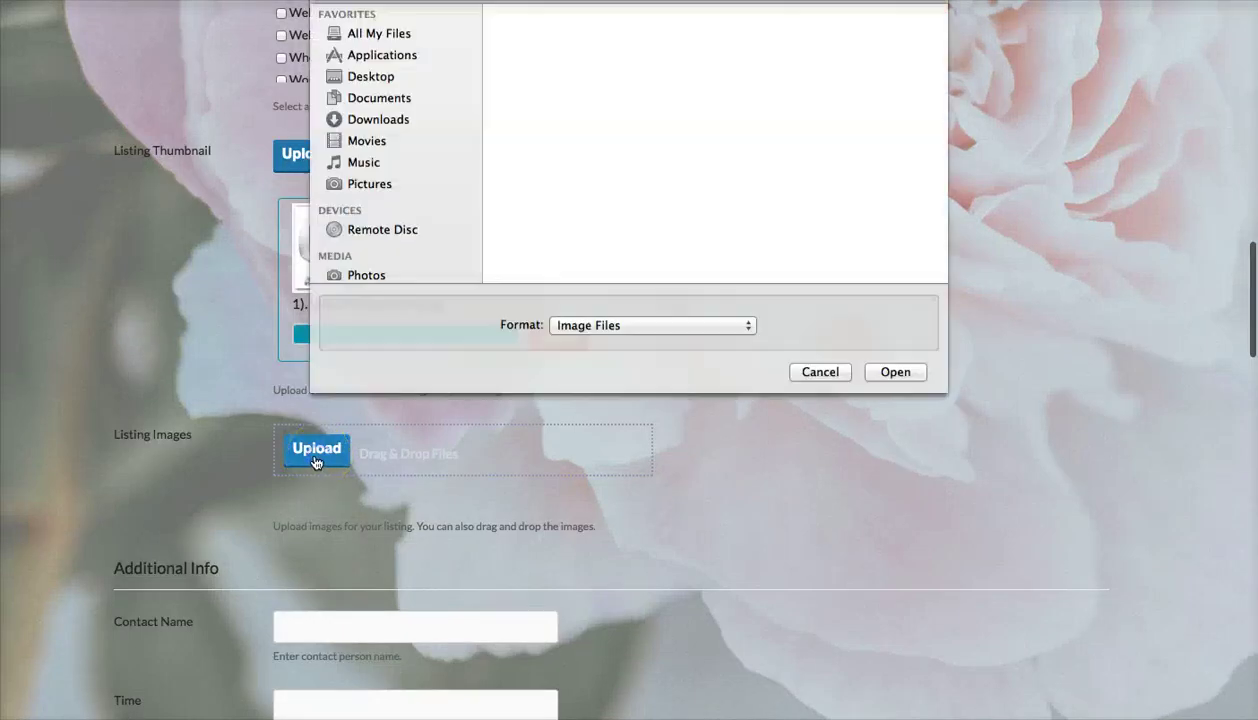
scroll(618, 154, down, 5)
scroll(618, 154, down, 3)
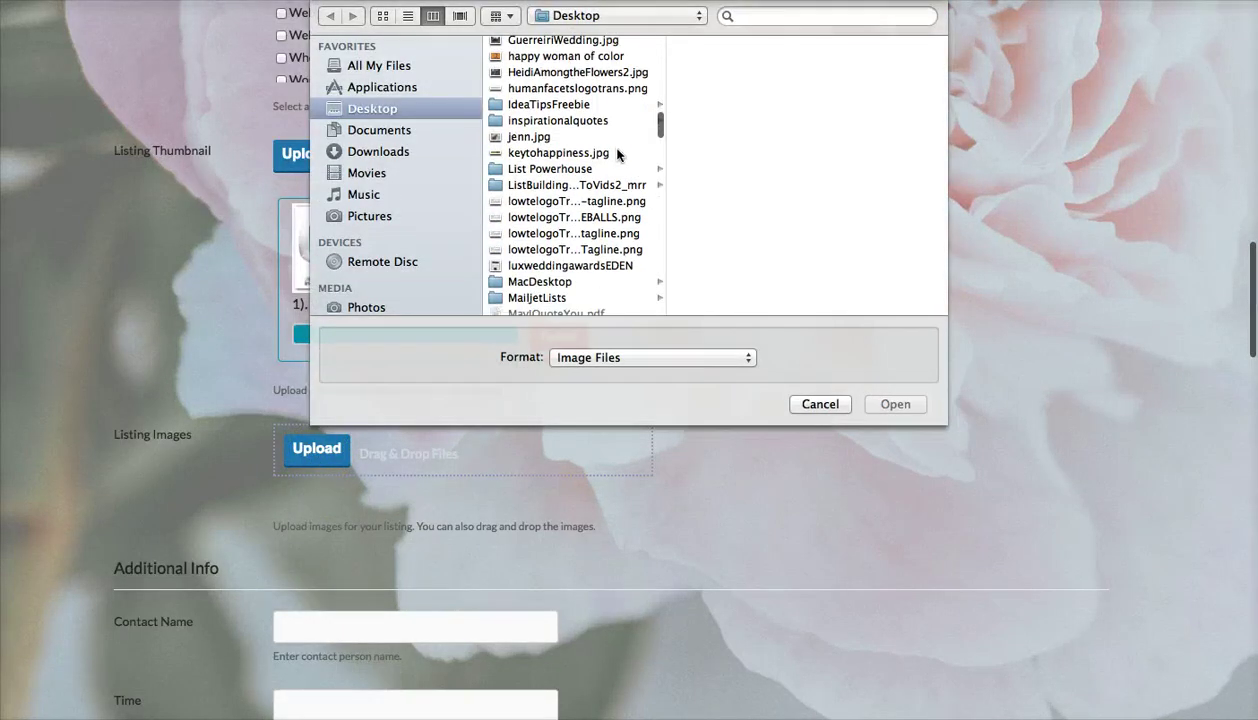
scroll(547, 211, down, 10)
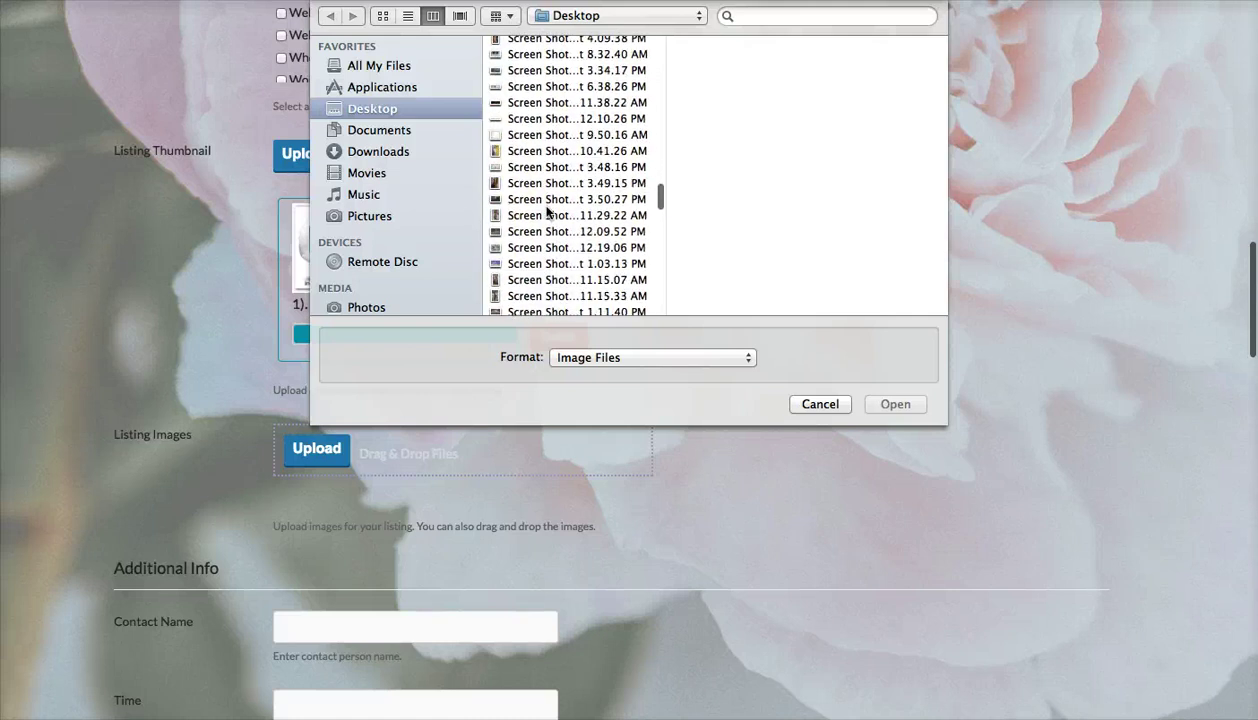
scroll(575, 266, down, 10)
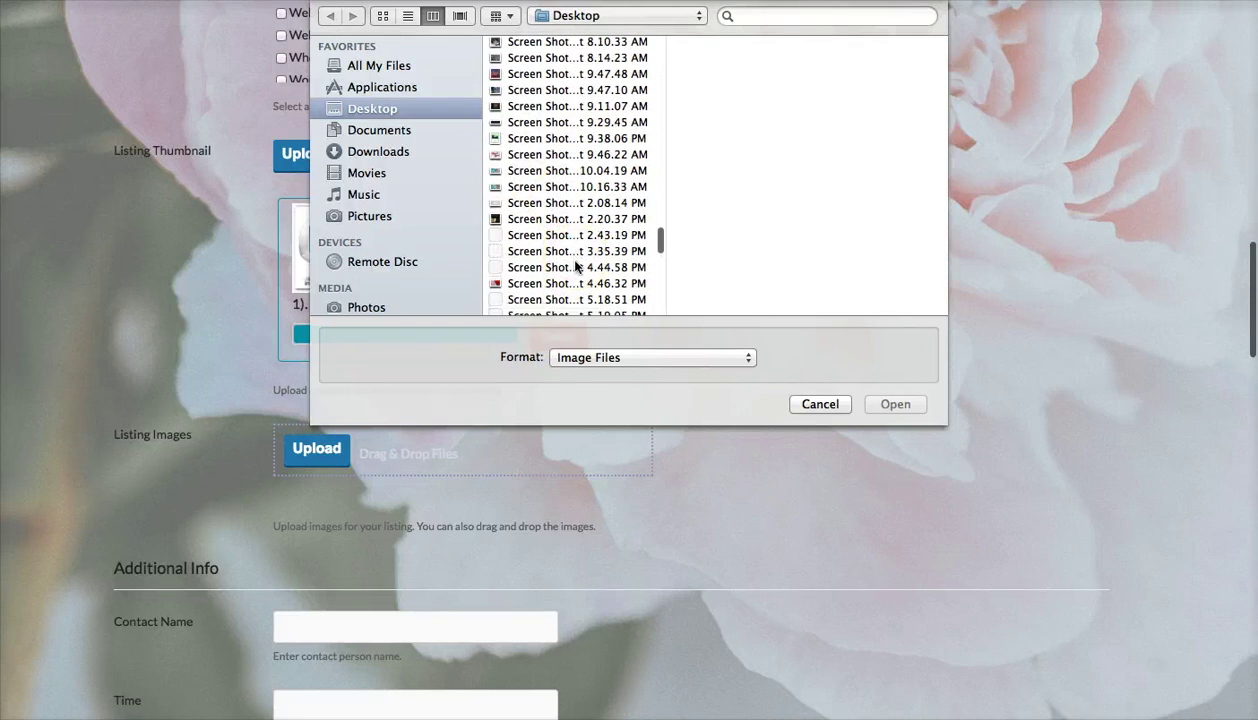
scroll(575, 266, up, 4)
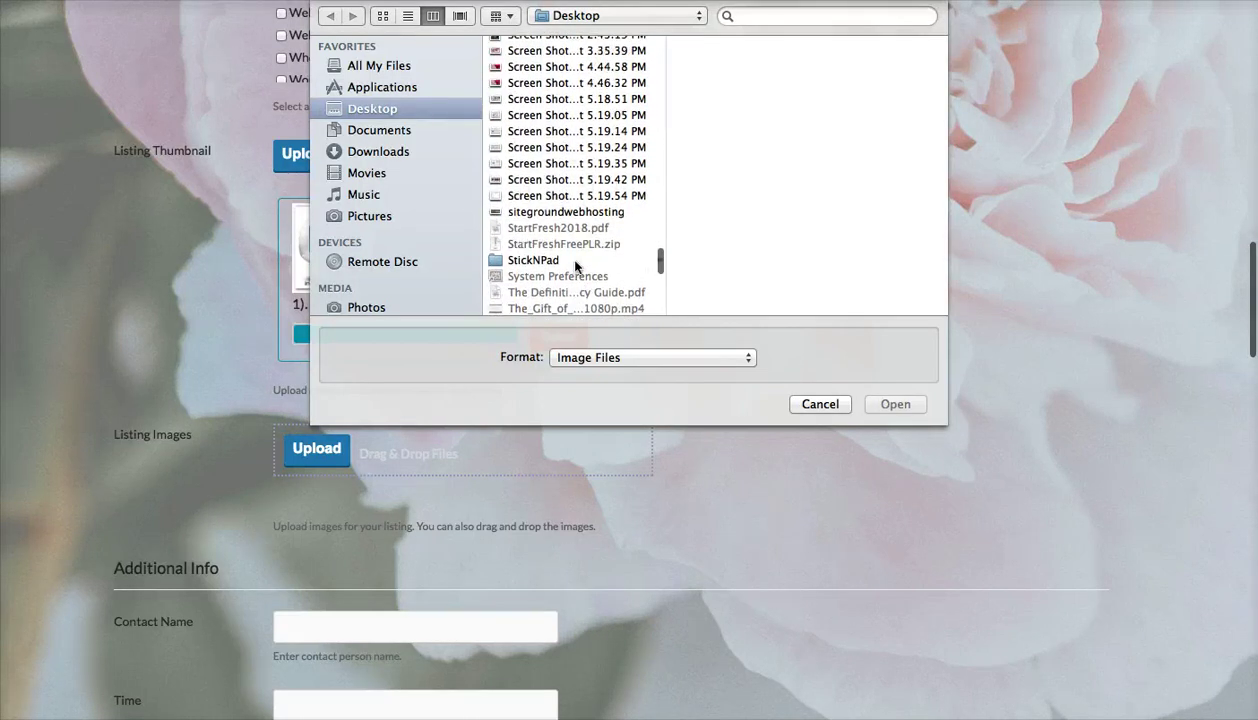
click(548, 195)
click(900, 405)
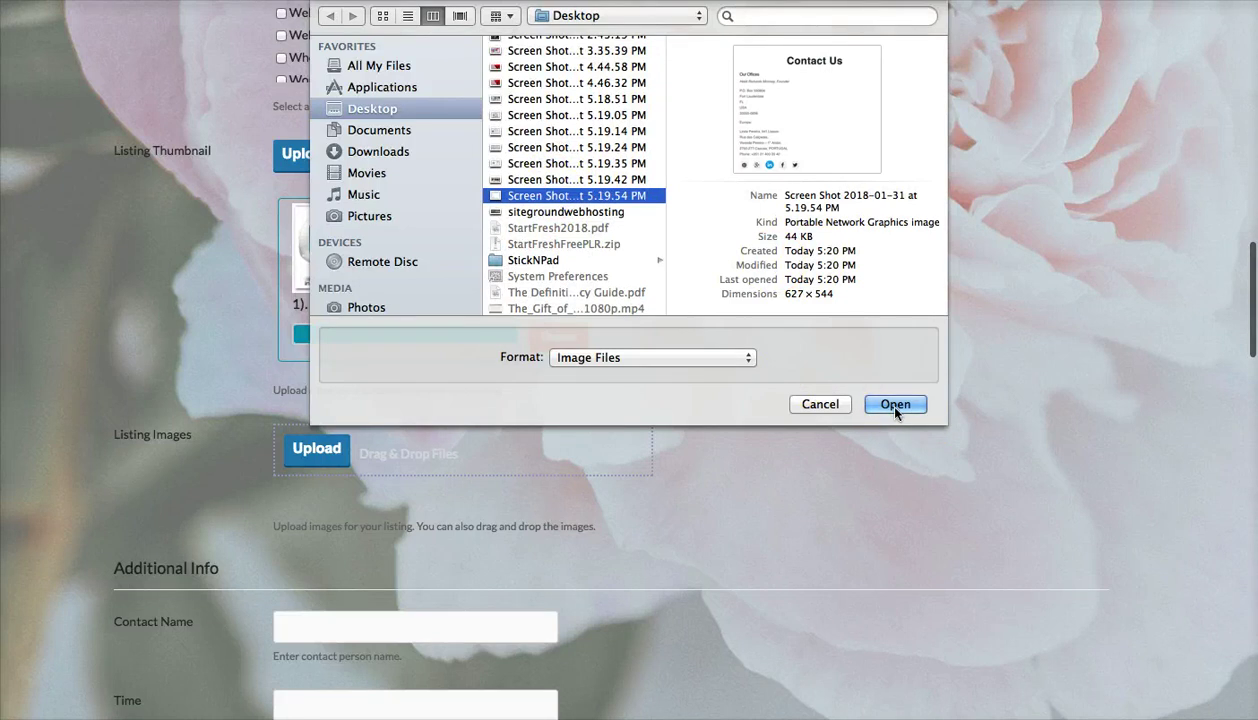
click(895, 406)
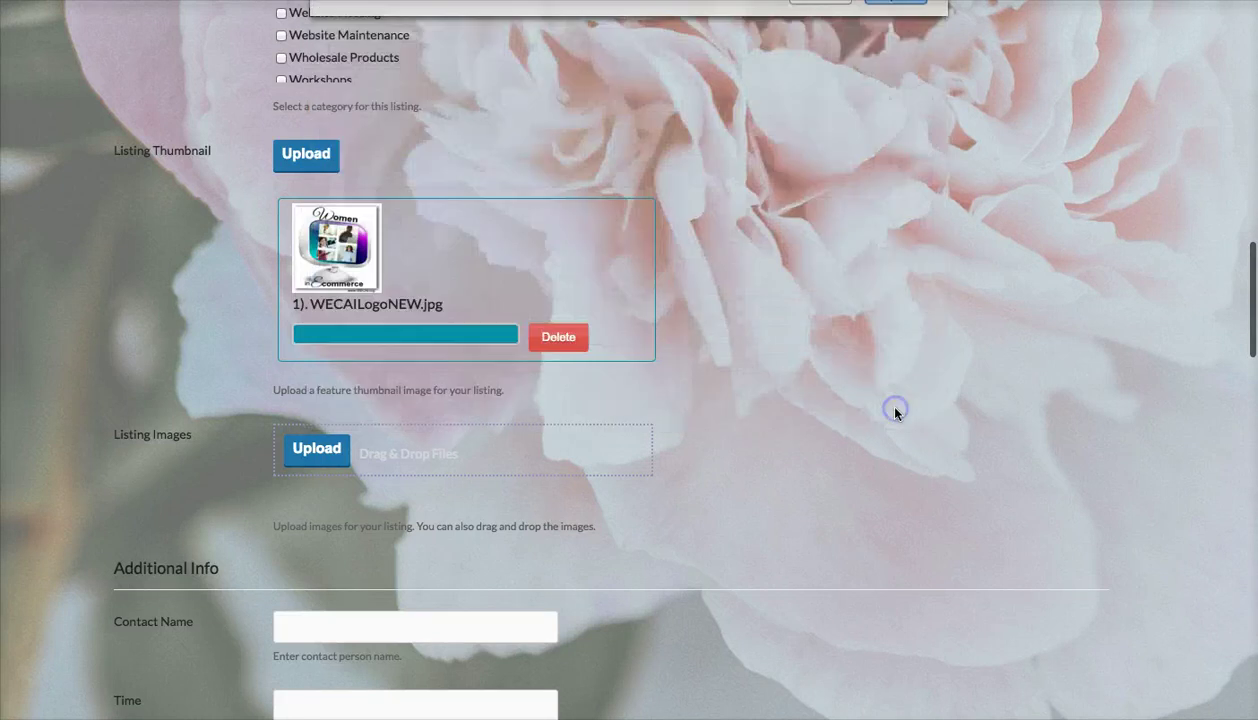
Step: Add the member dashboard screenshot (5.19.42 PM) as a second Listing Image
click(320, 450)
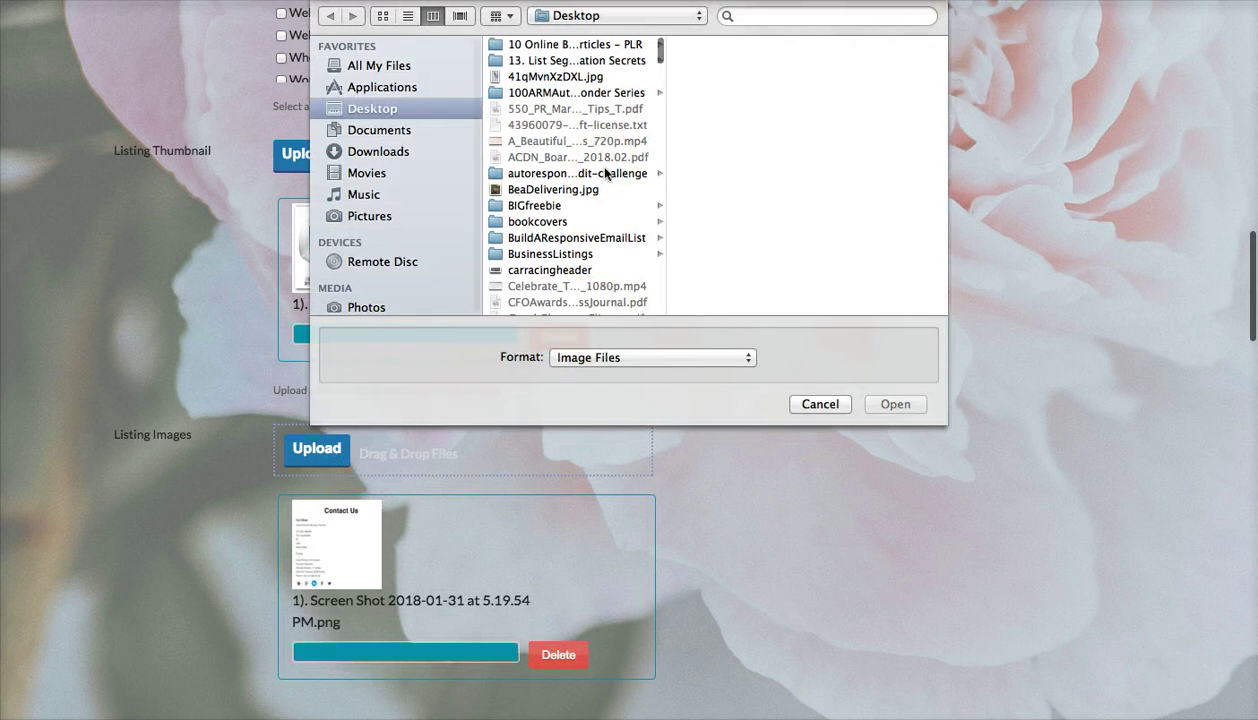
scroll(605, 174, down, 6)
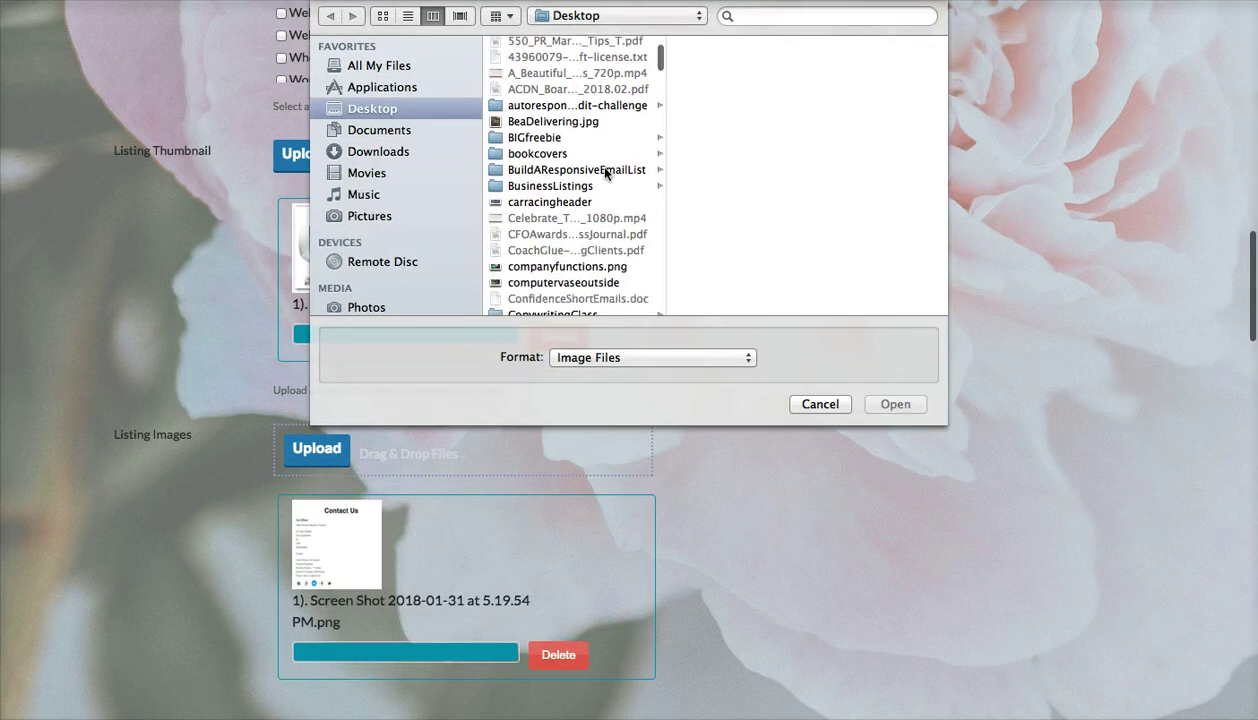
scroll(605, 174, down, 20)
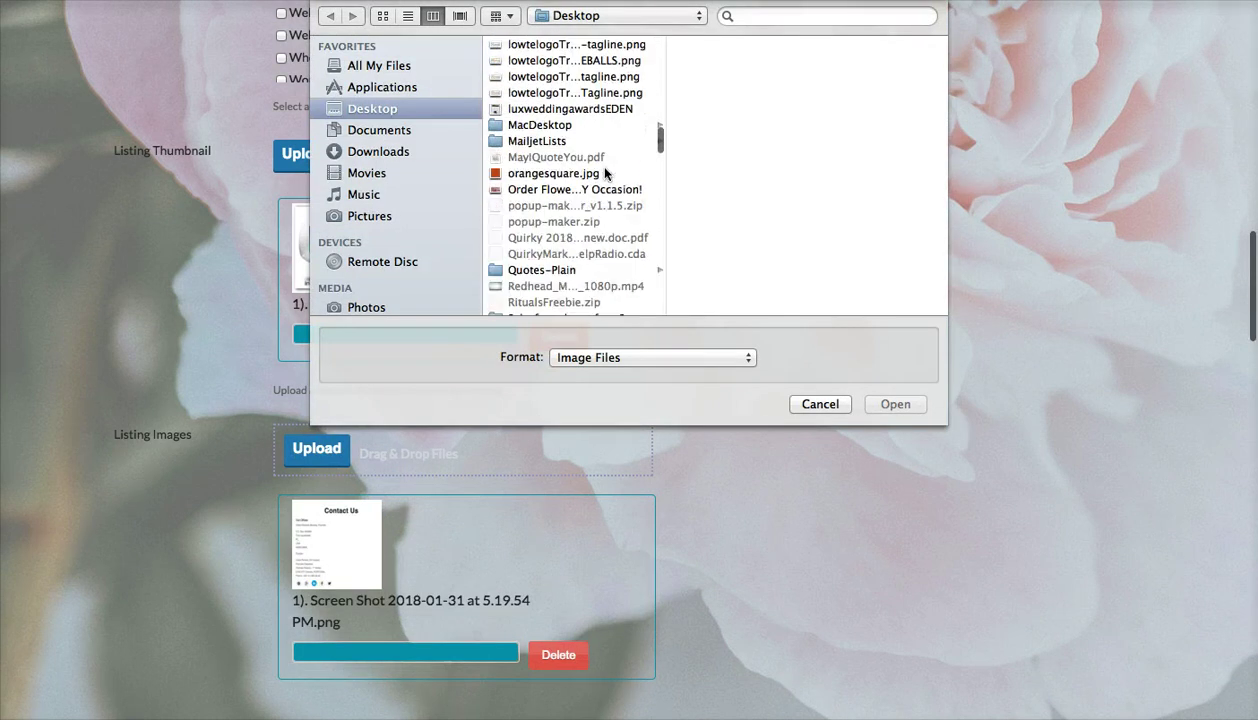
scroll(605, 172, down, 15)
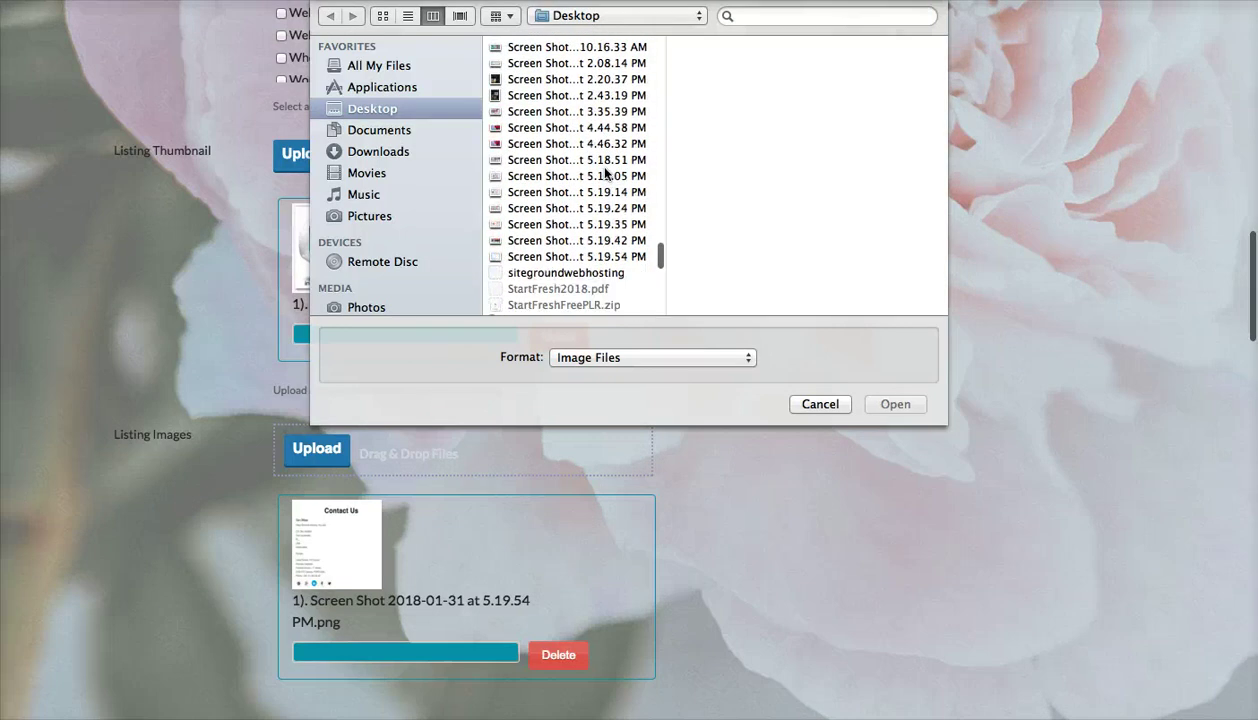
click(576, 218)
click(555, 201)
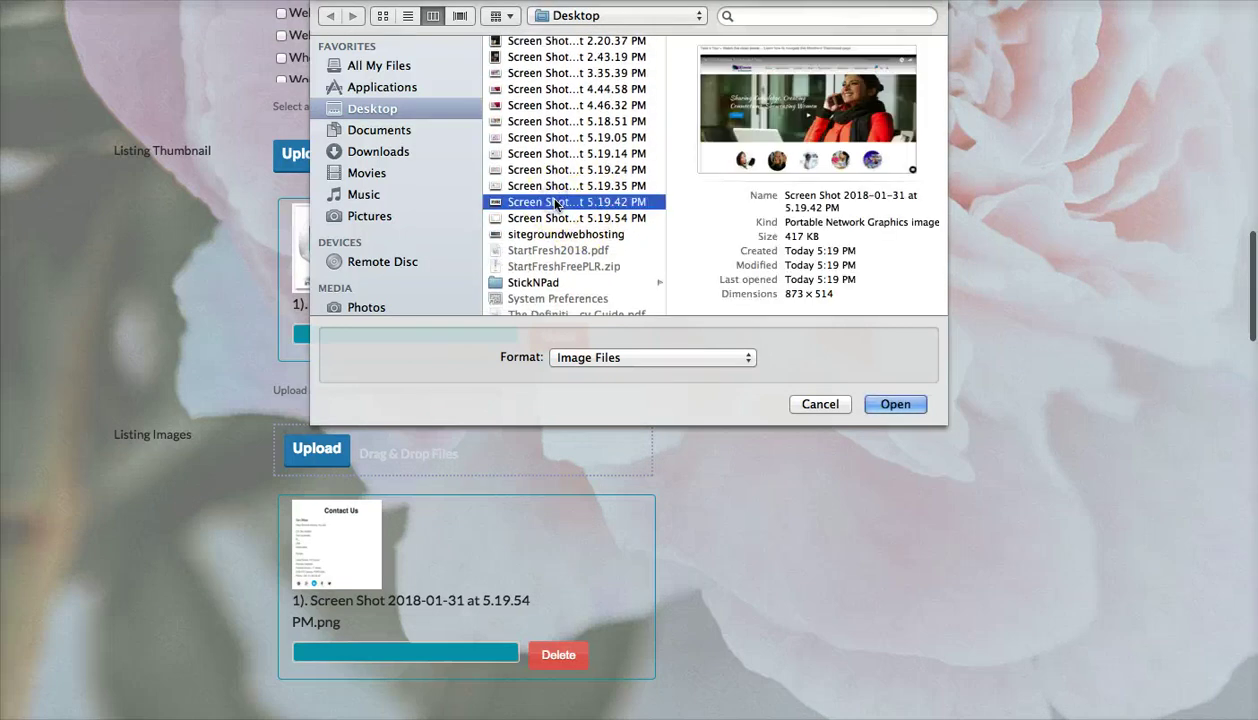
click(890, 408)
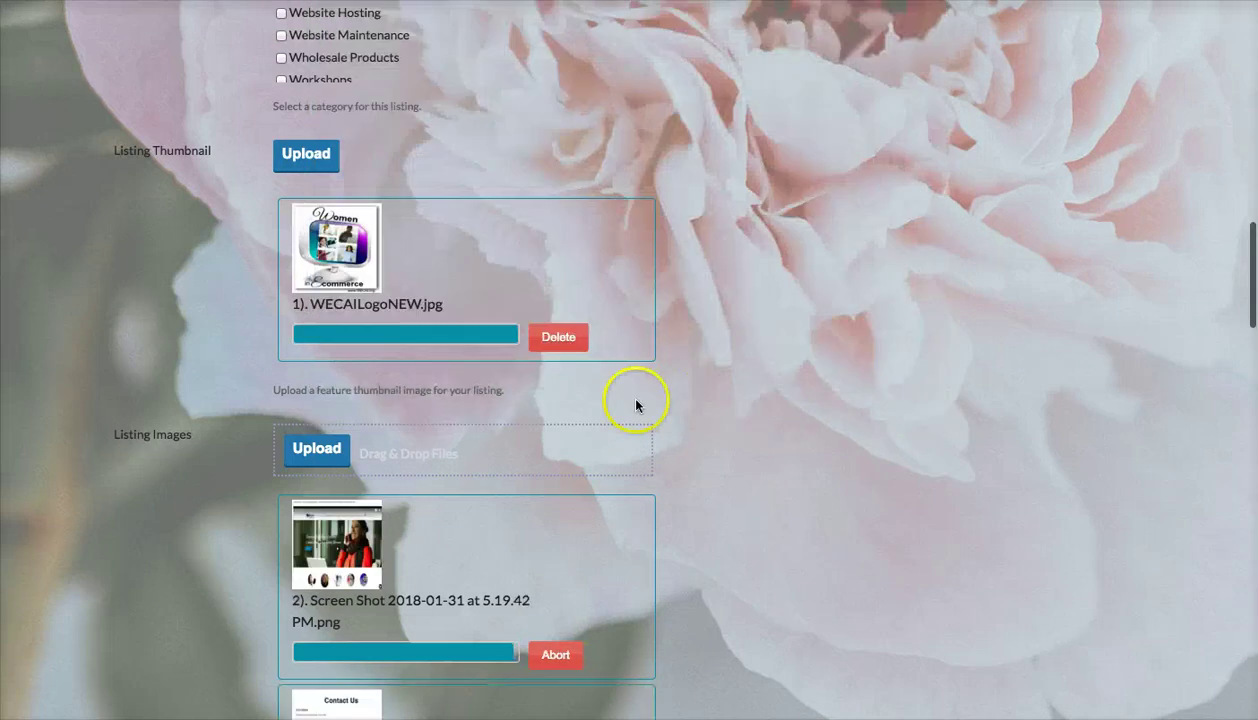
Step: Add the Platinum Membership page screenshot (5.19.35 PM) as the third Listing Image
click(311, 458)
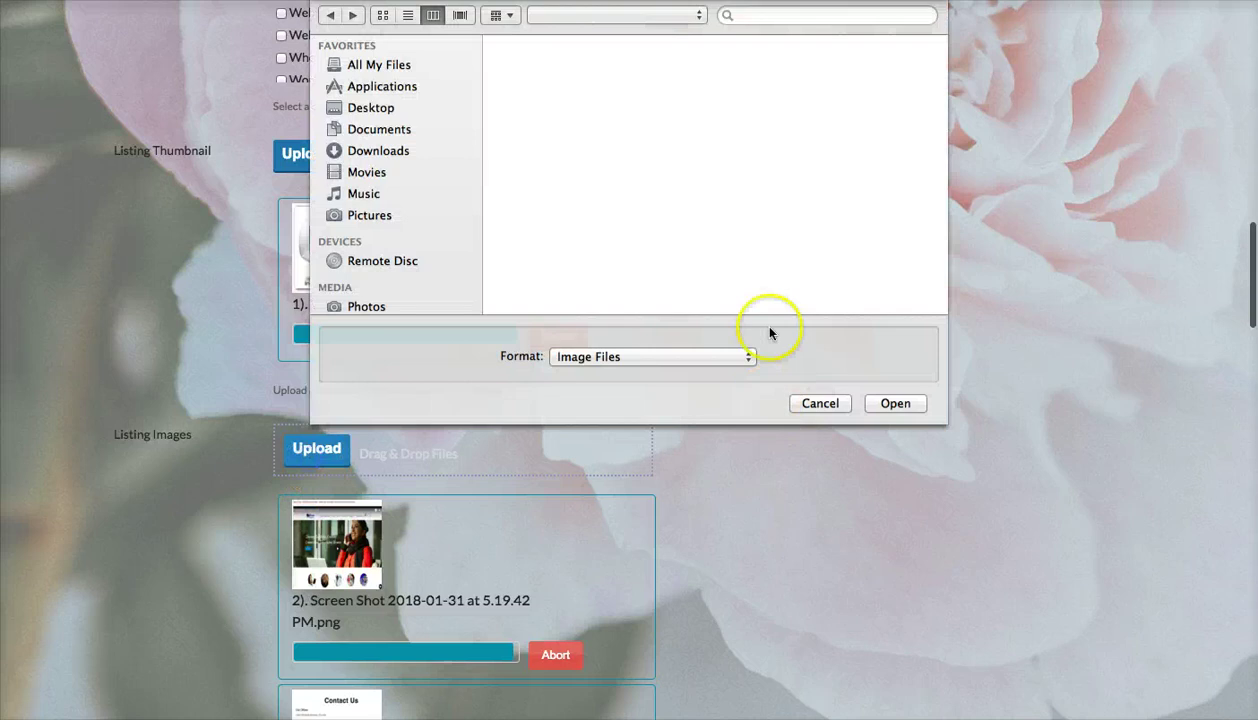
scroll(576, 240, down, 10)
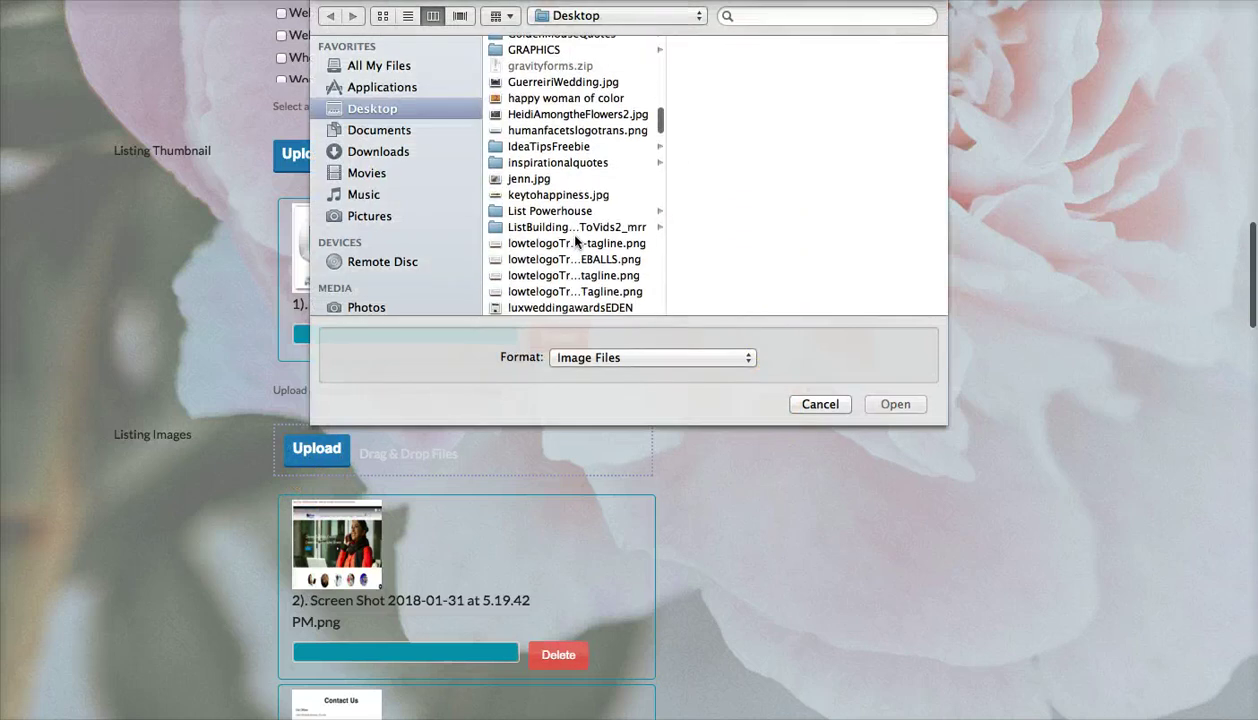
scroll(562, 290, down, 15)
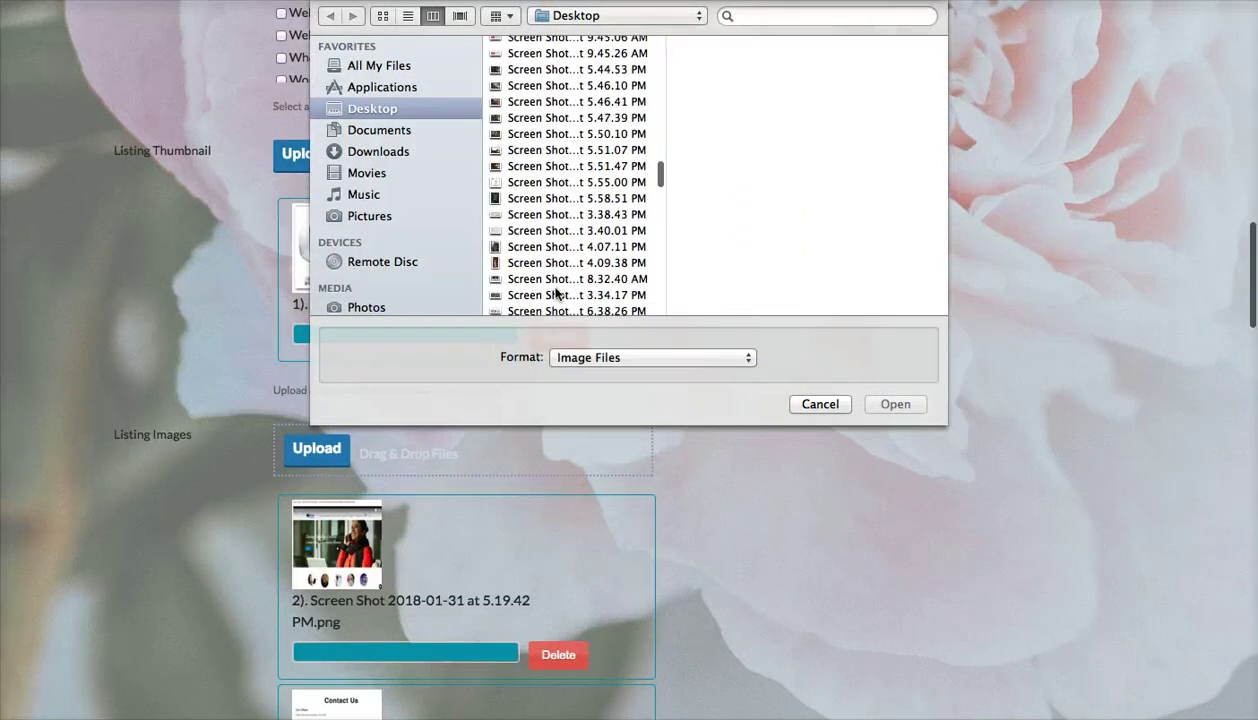
scroll(557, 291, down, 15)
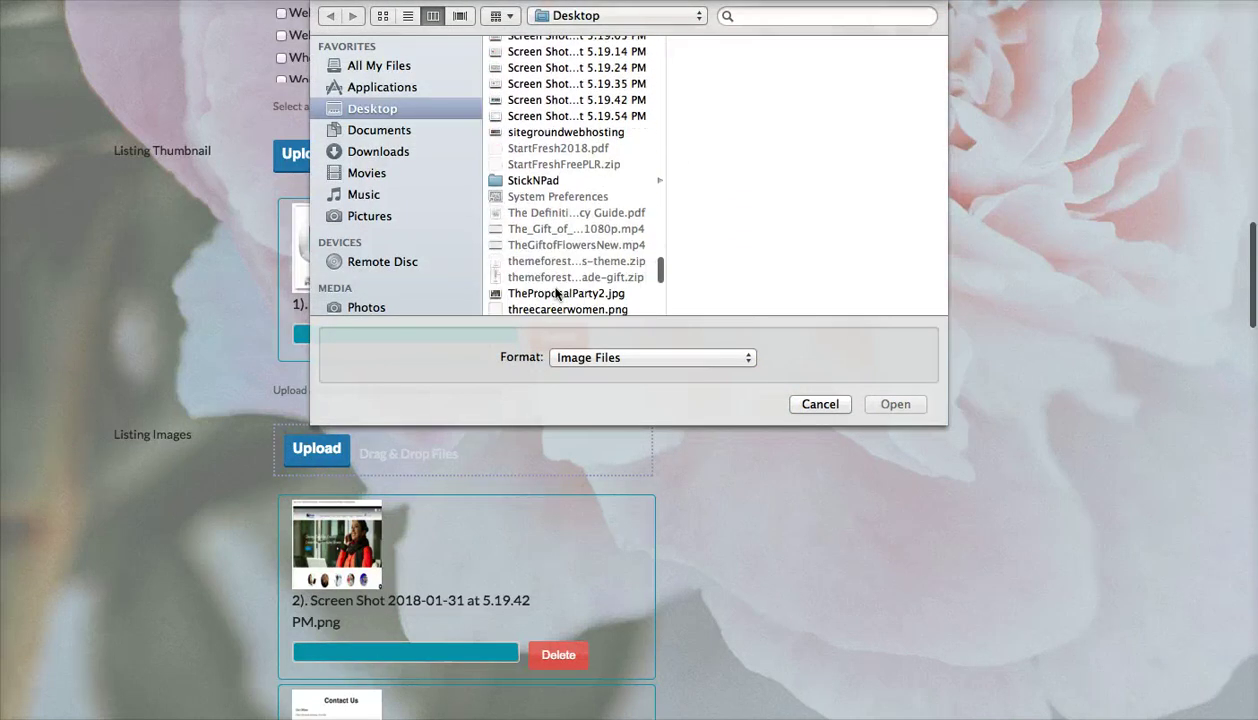
scroll(557, 291, up, 10)
scroll(553, 270, down, 3)
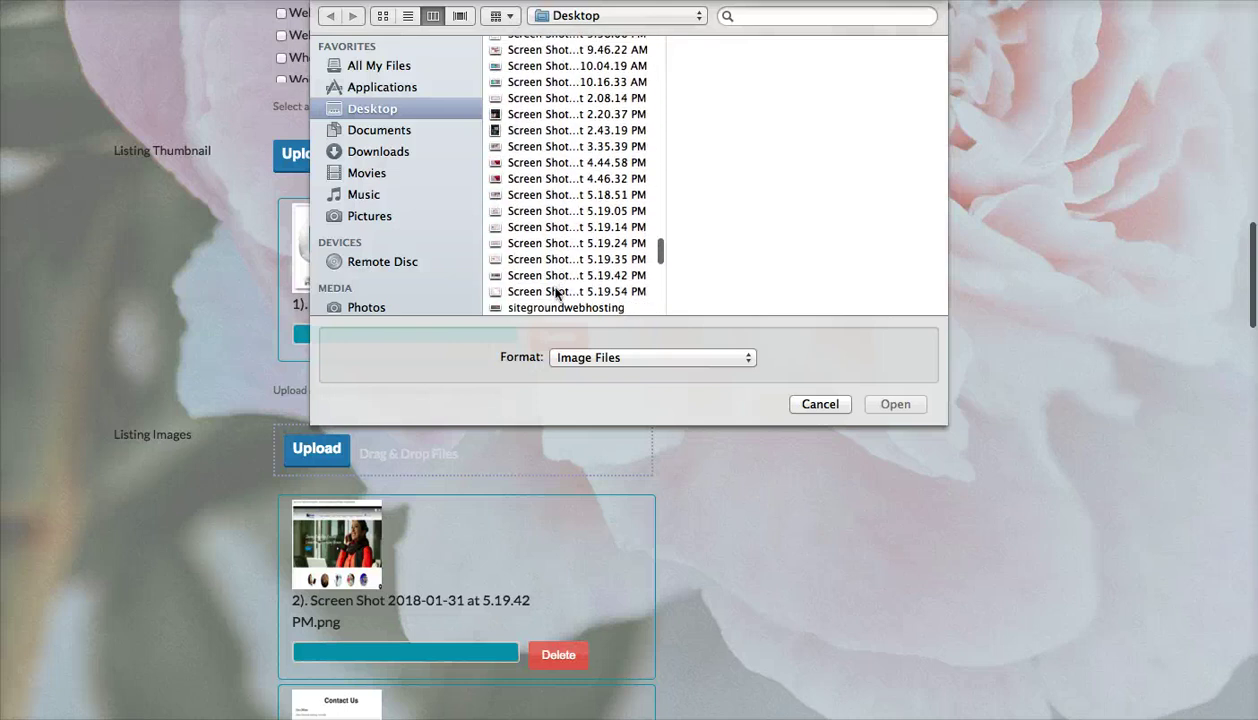
click(524, 231)
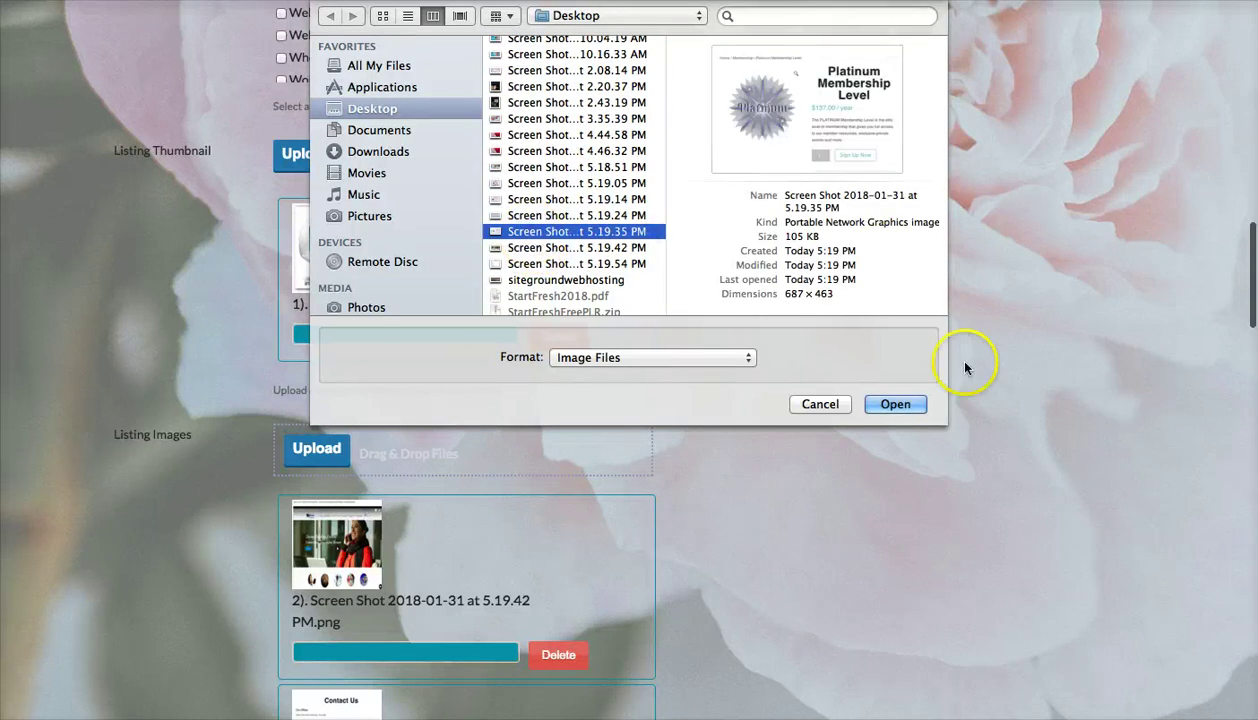
click(905, 404)
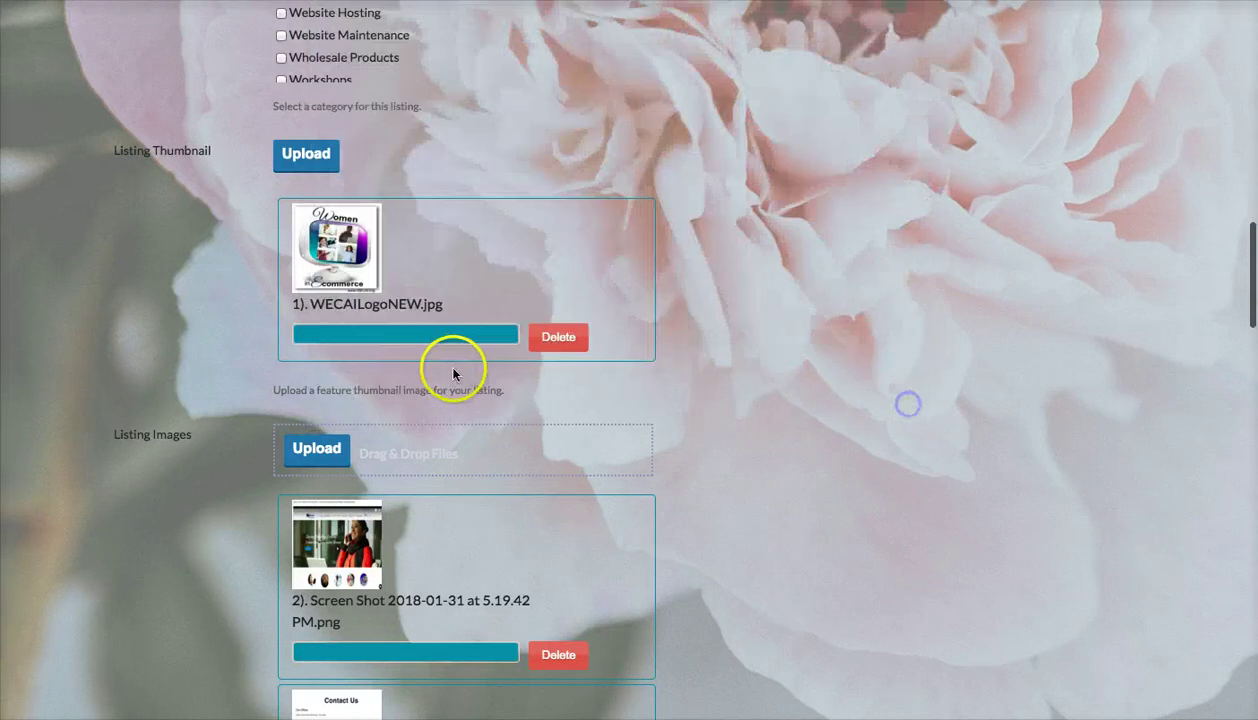
Step: Upload the Screen Shot 5.19.24 PM file as a listing image
click(306, 463)
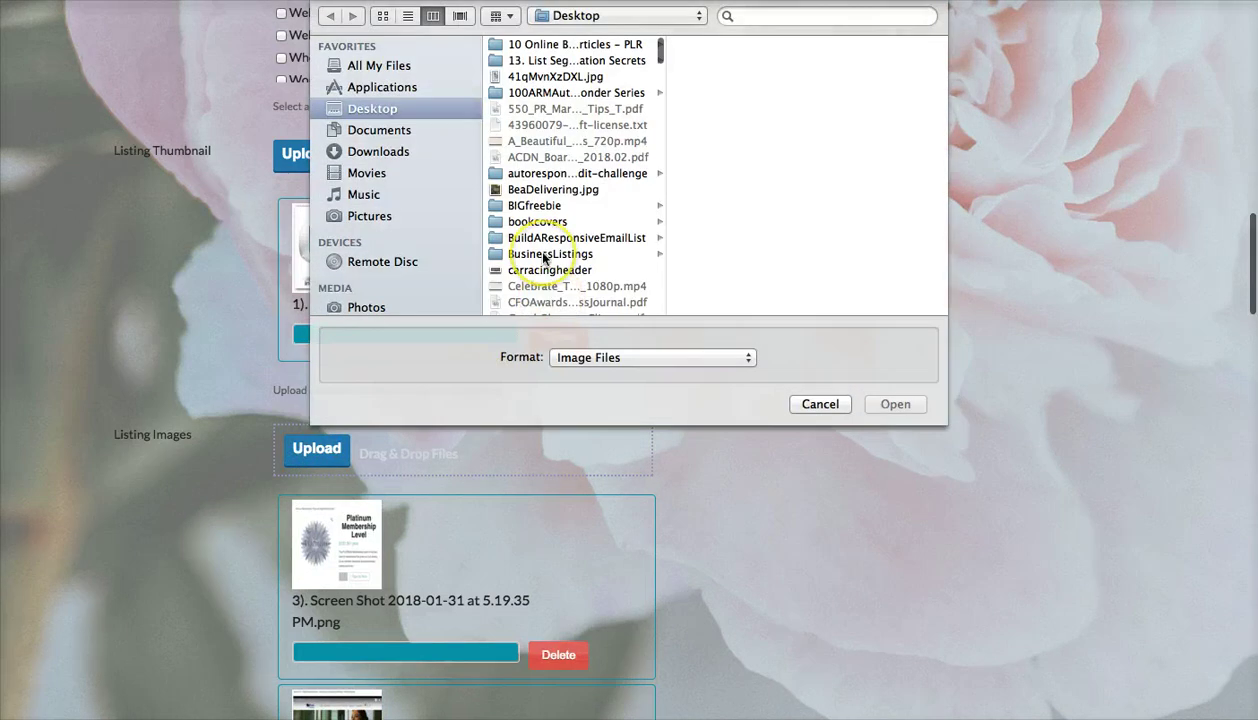
scroll(545, 258, down, 2)
scroll(545, 258, down, 10)
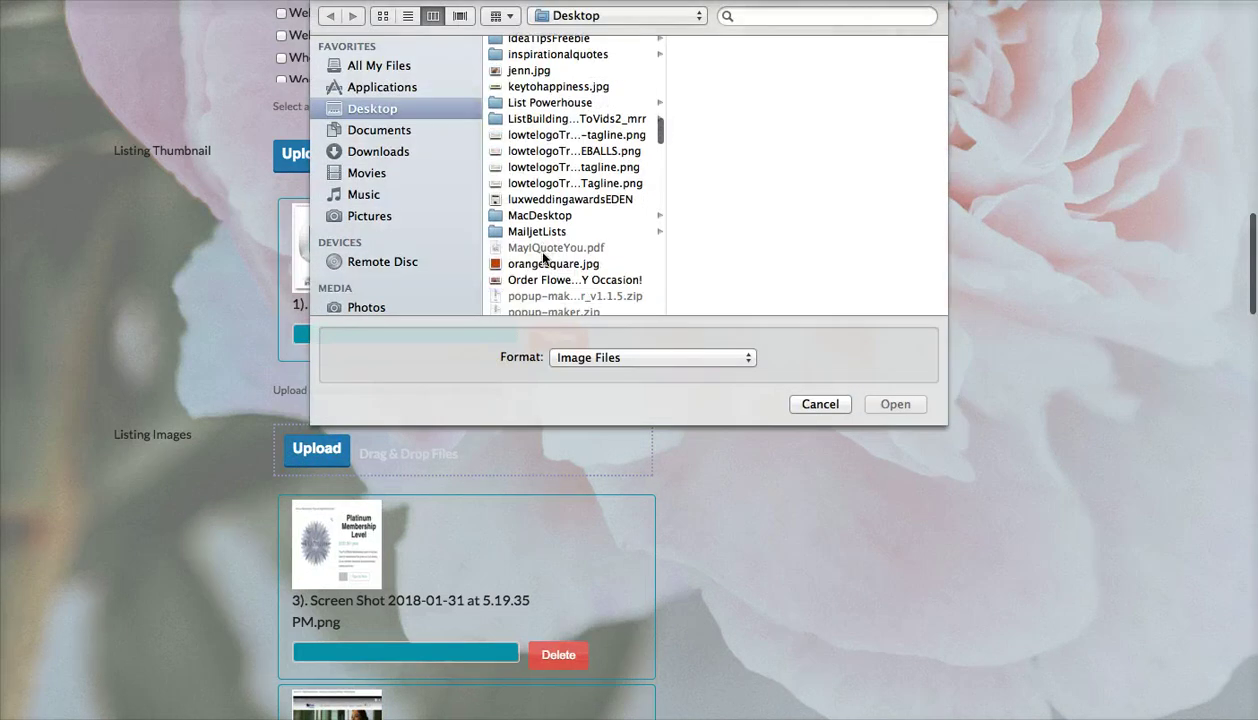
scroll(545, 258, down, 8)
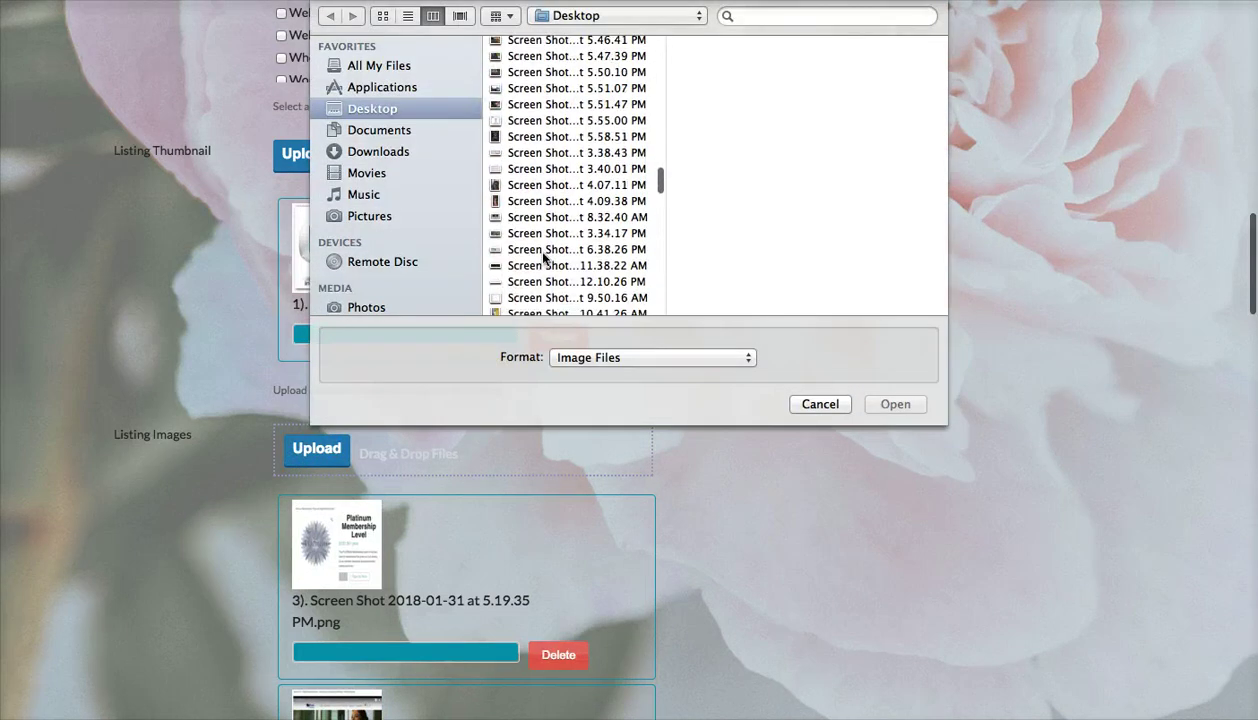
scroll(545, 258, down, 5)
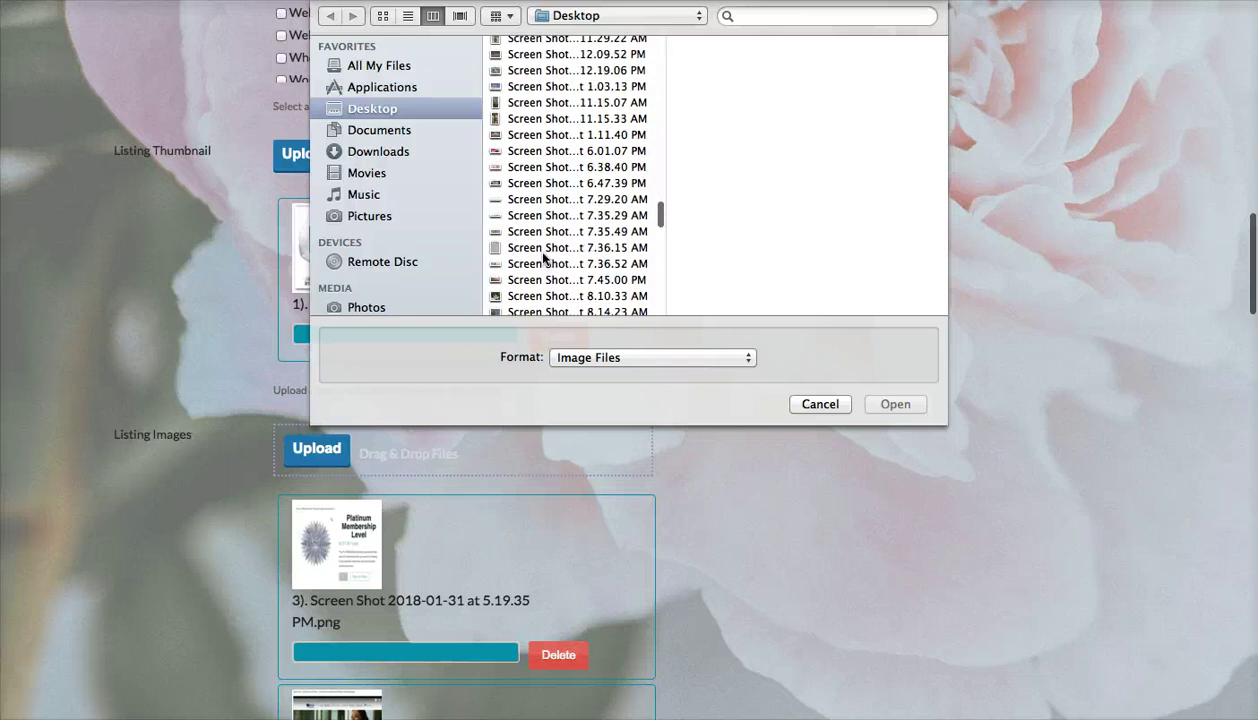
scroll(545, 258, down, 15)
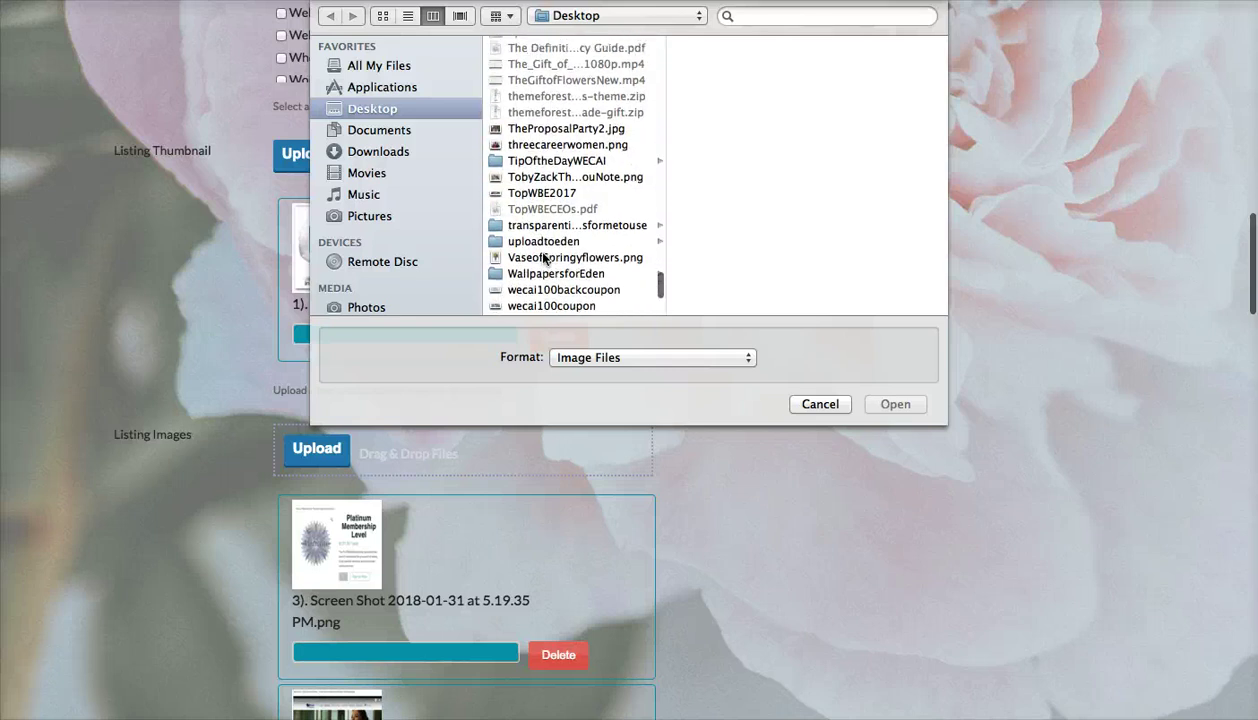
scroll(545, 258, up, 10)
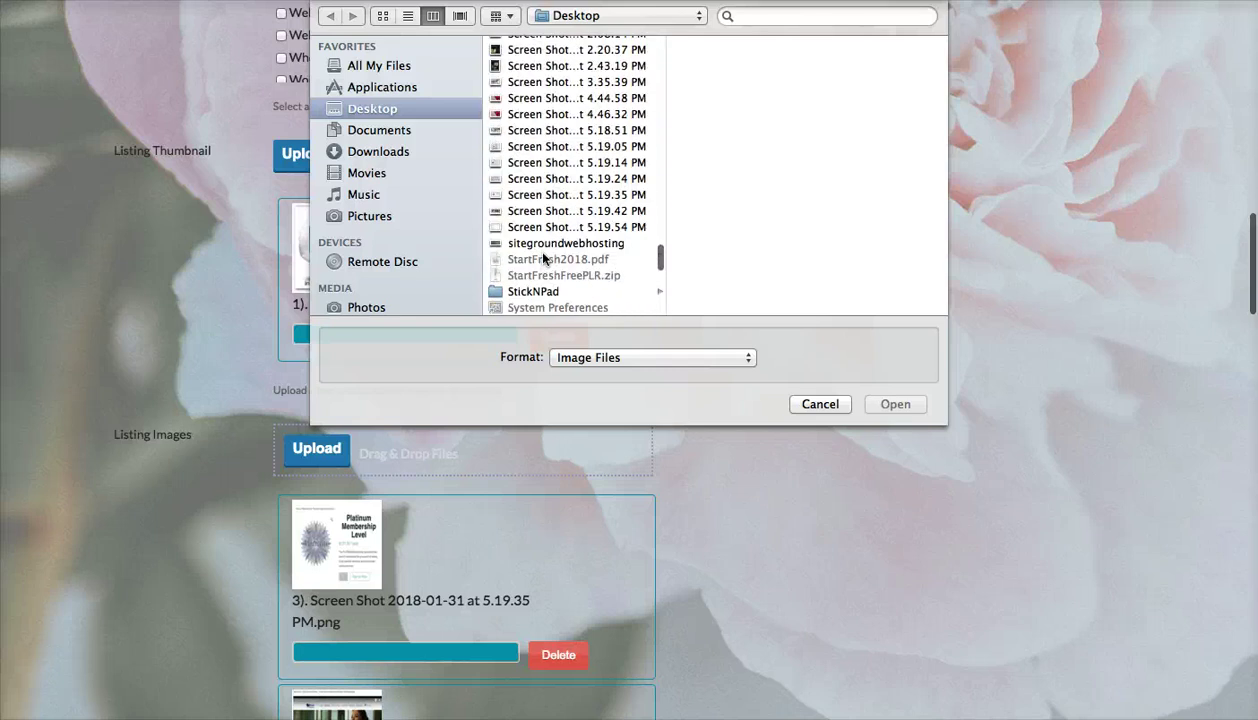
click(572, 196)
click(555, 179)
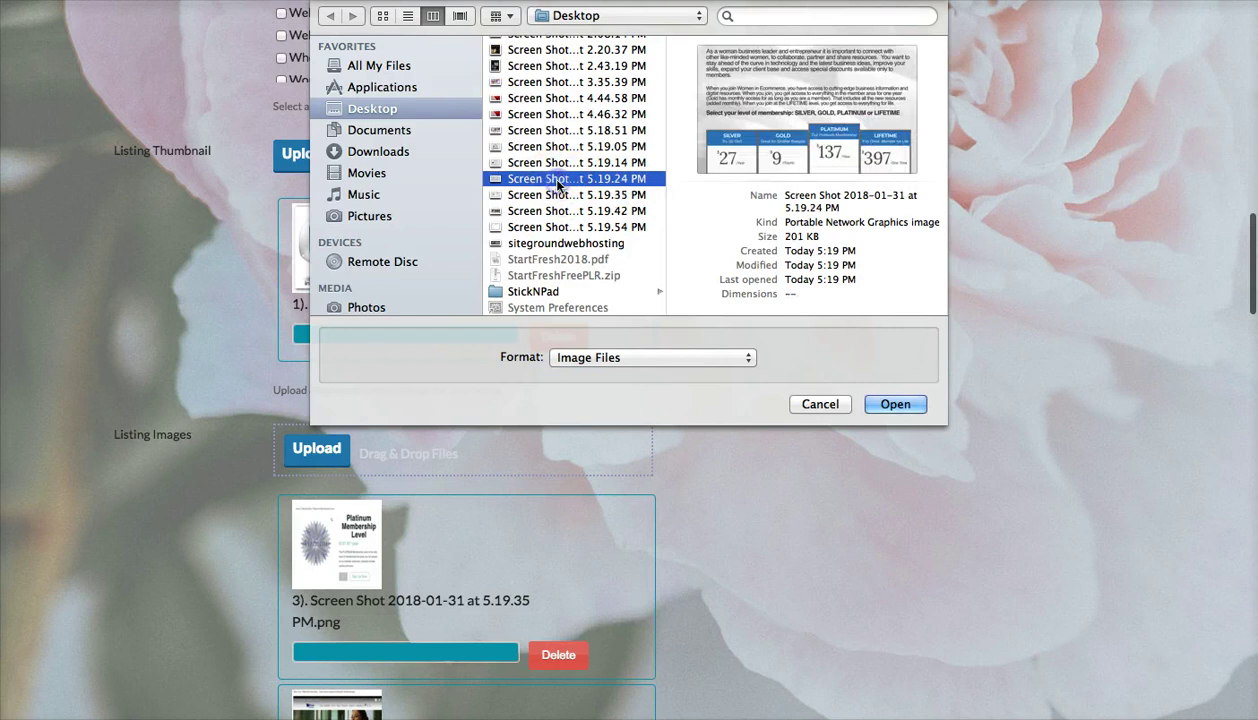
click(896, 405)
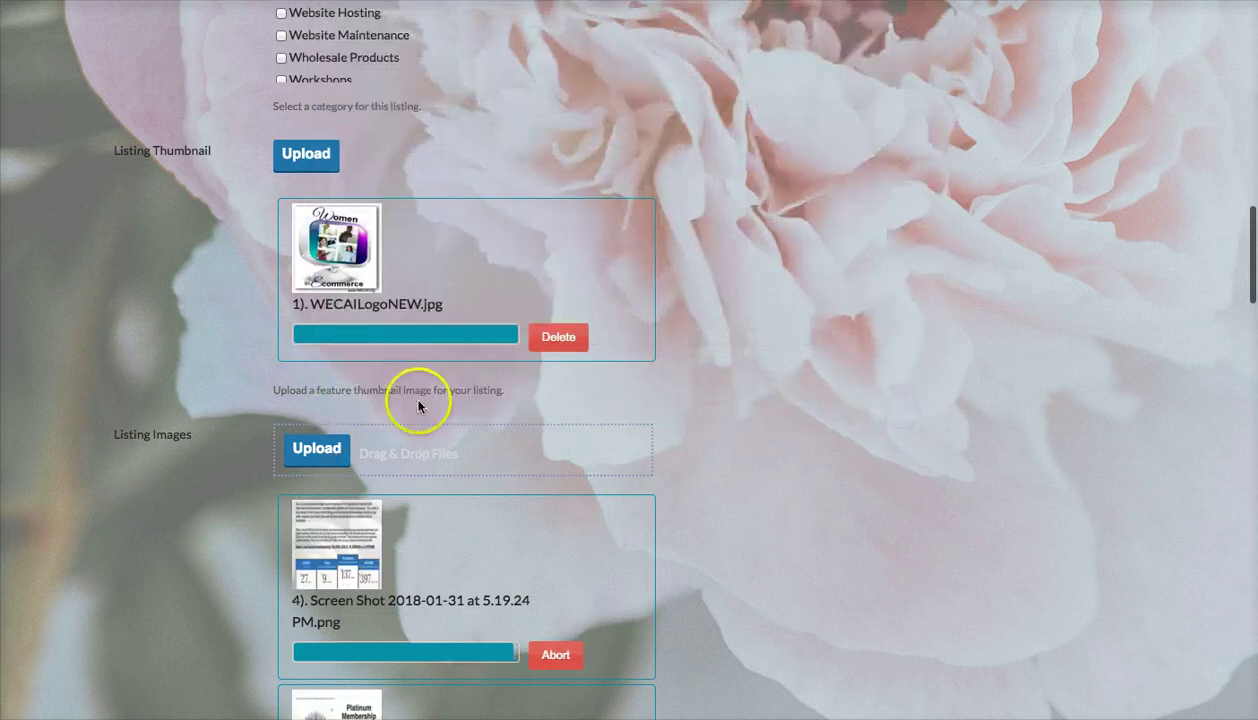
Step: Upload the Screen Shot 5.19.14 PM file as another listing image
click(316, 450)
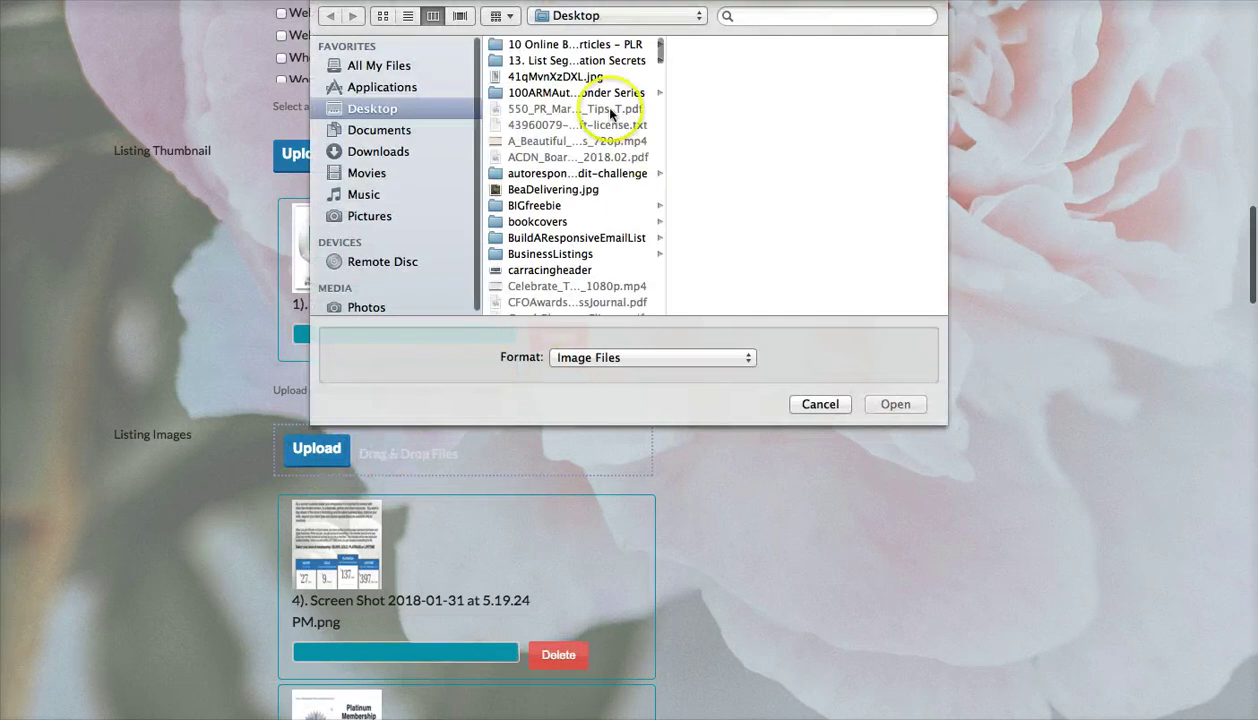
scroll(588, 200, down, 5)
scroll(575, 173, down, 5)
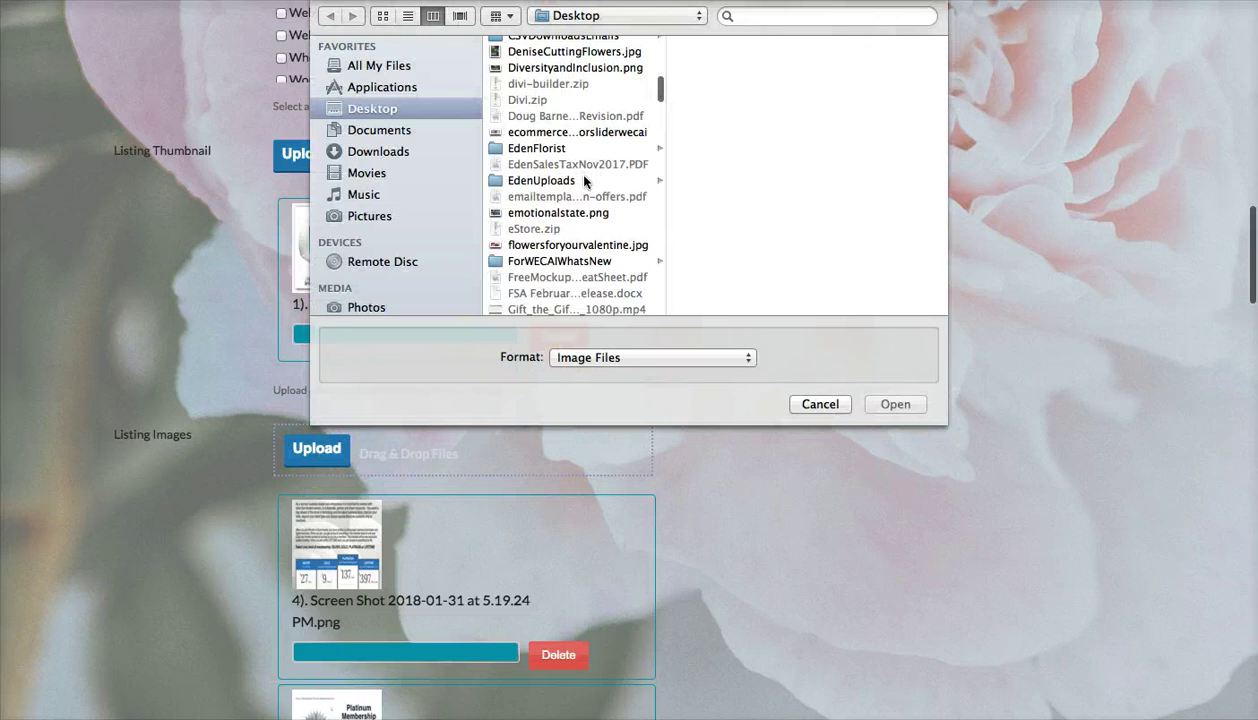
scroll(545, 230, down, 5)
scroll(541, 240, down, 15)
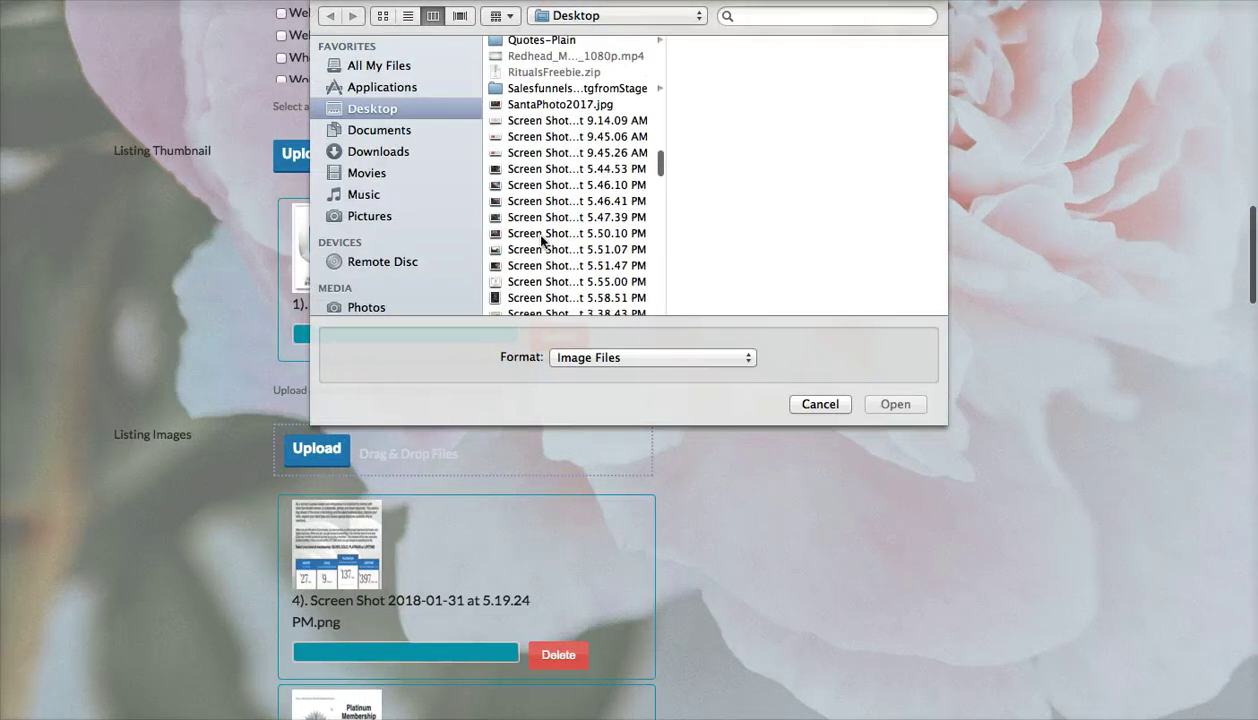
scroll(541, 240, down, 15)
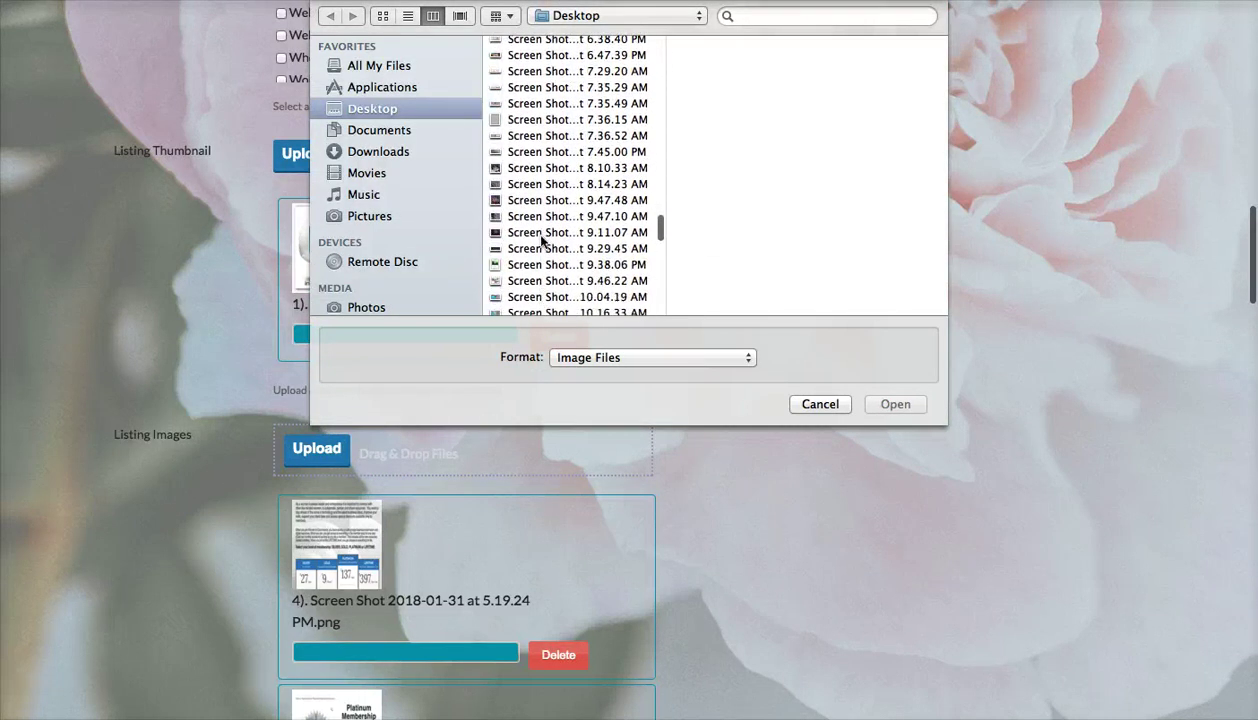
scroll(540, 241, up, 3)
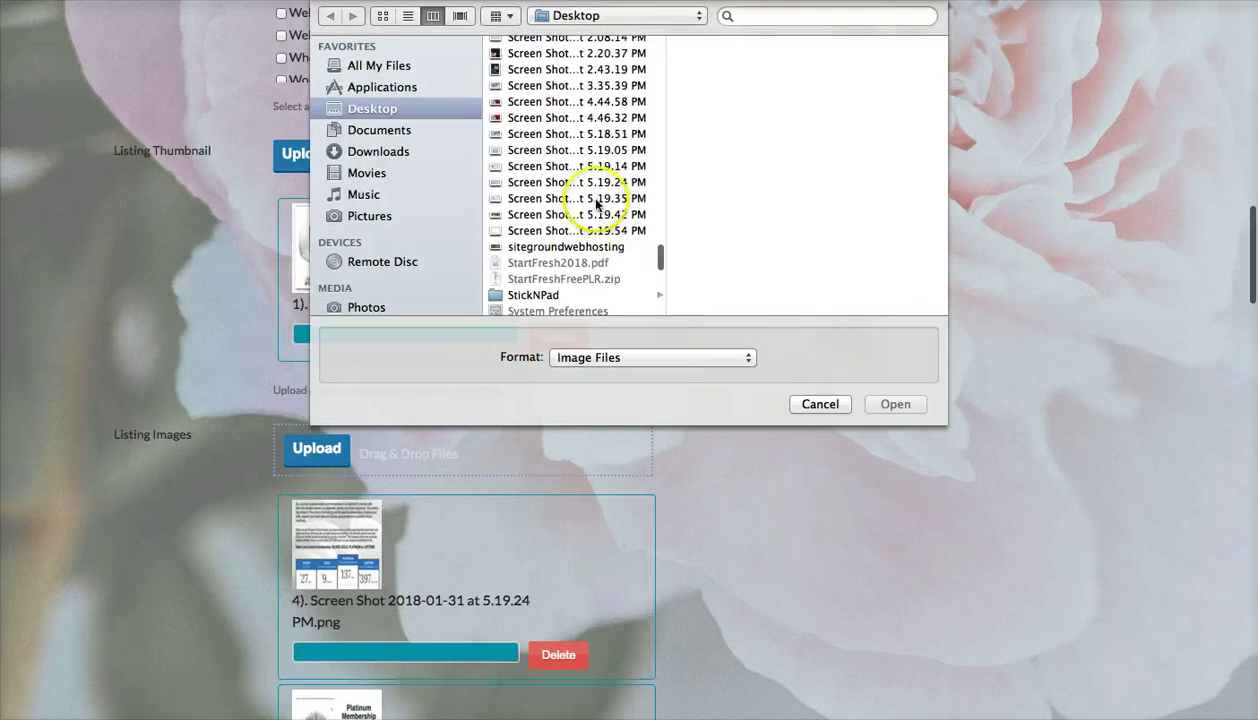
click(548, 184)
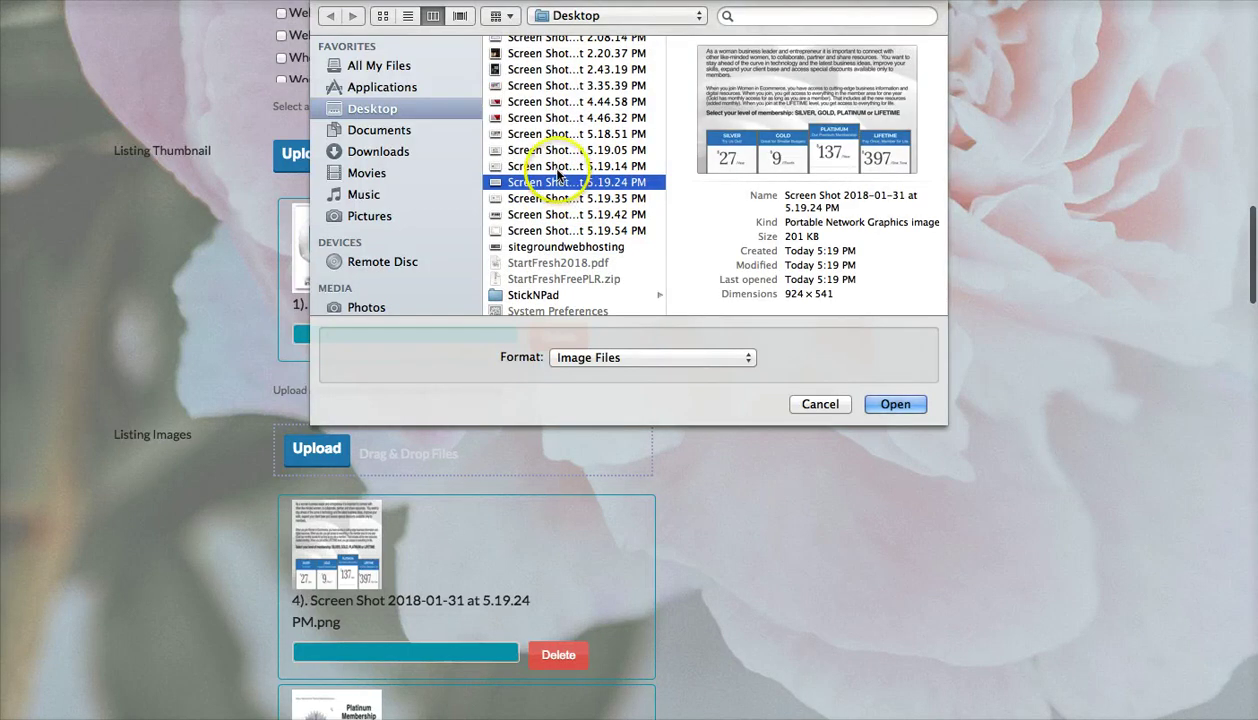
click(545, 166)
click(895, 404)
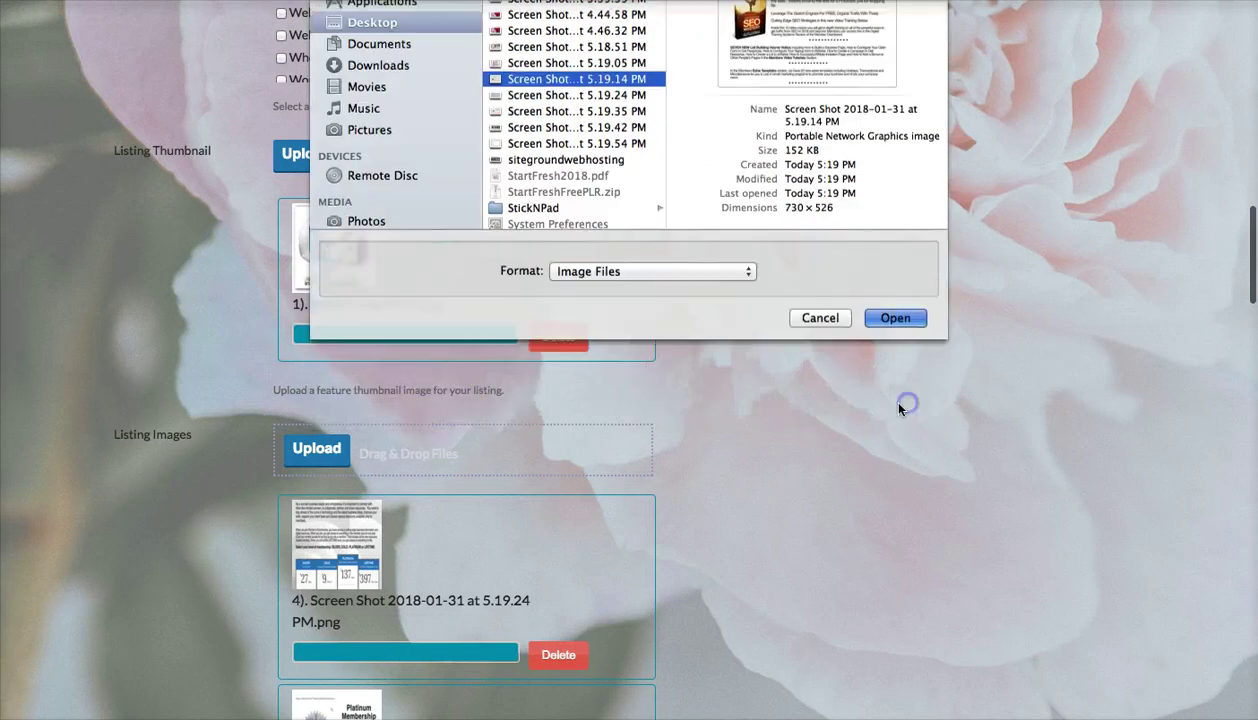
click(321, 460)
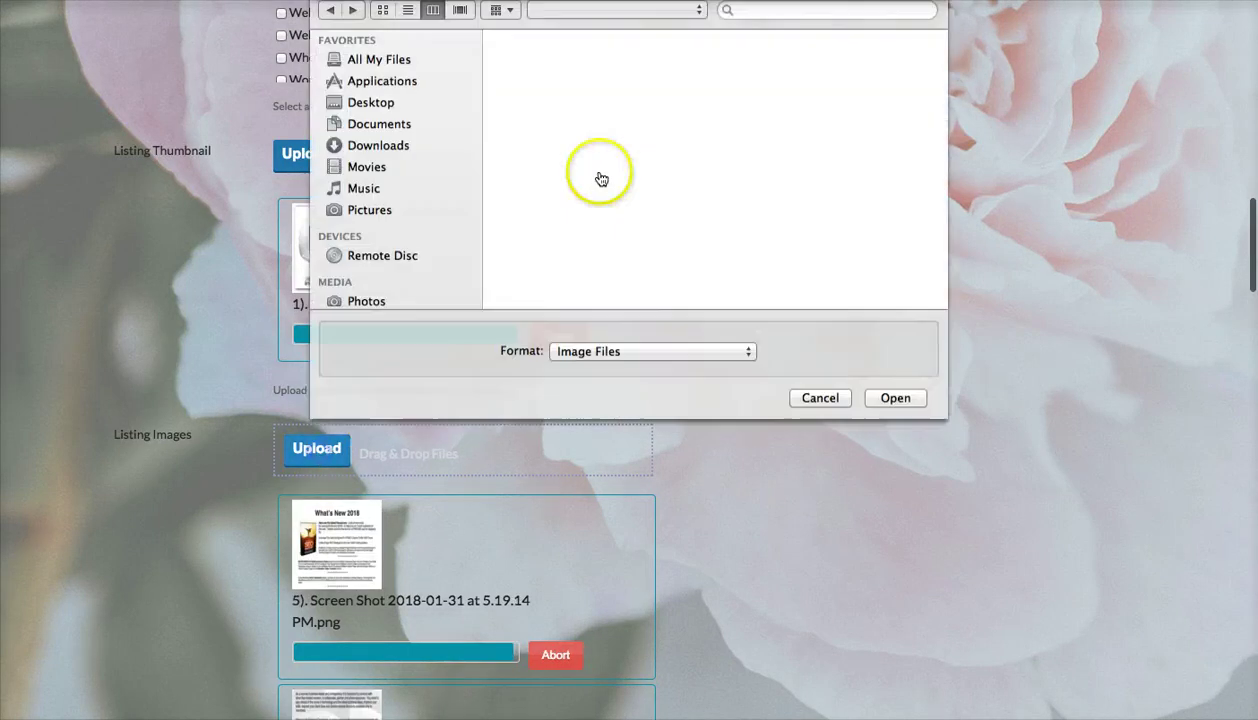
Step: Upload the Screen Shot 5.19.05 PM file as listing image 6
scroll(601, 220, down, 5)
scroll(601, 220, down, 15)
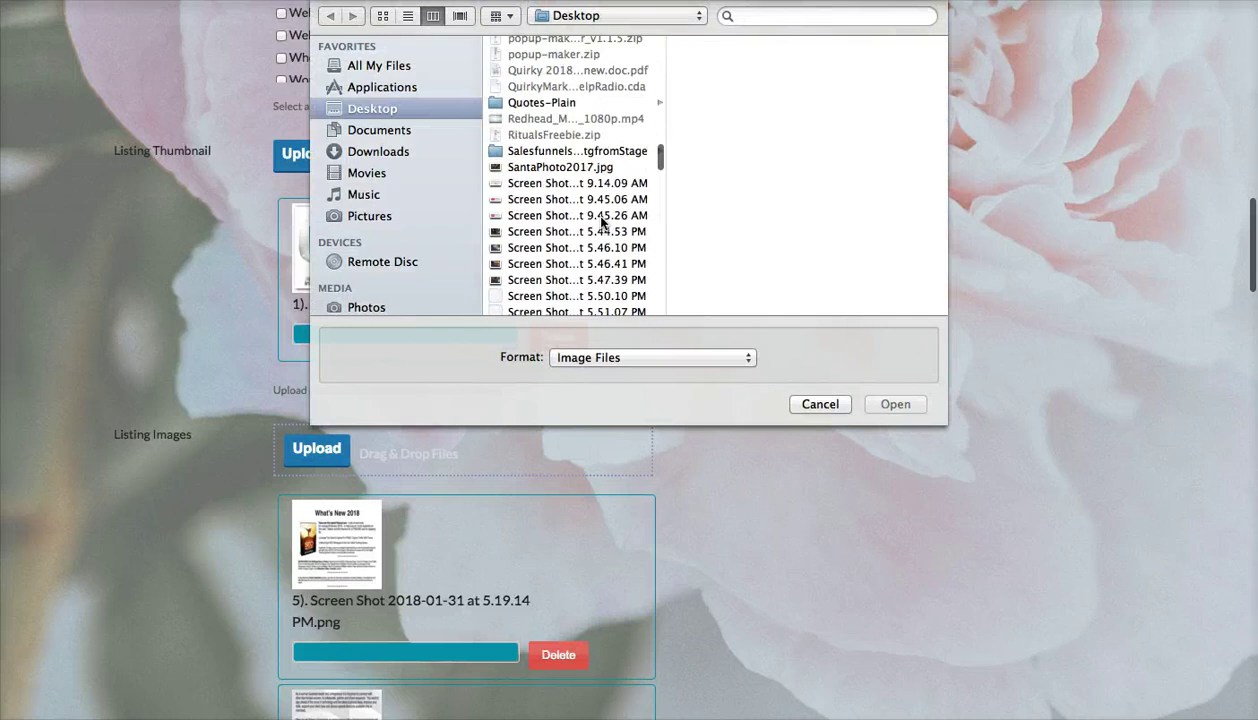
scroll(601, 220, down, 10)
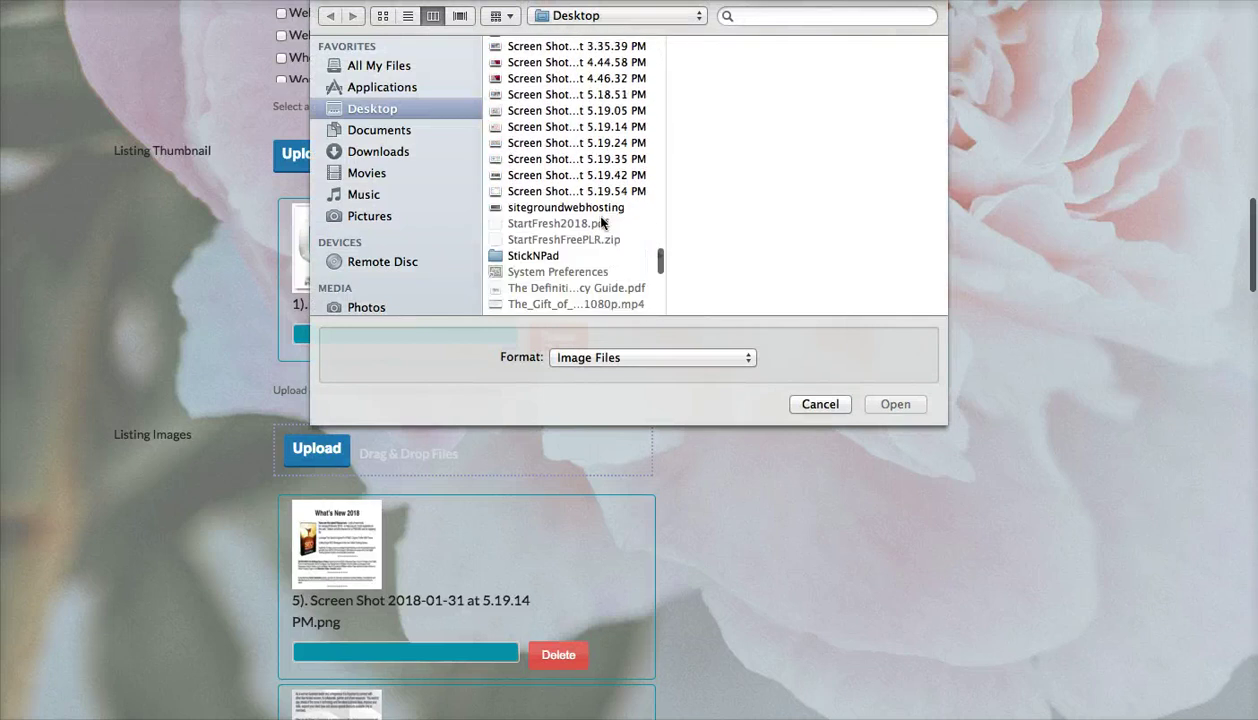
click(545, 181)
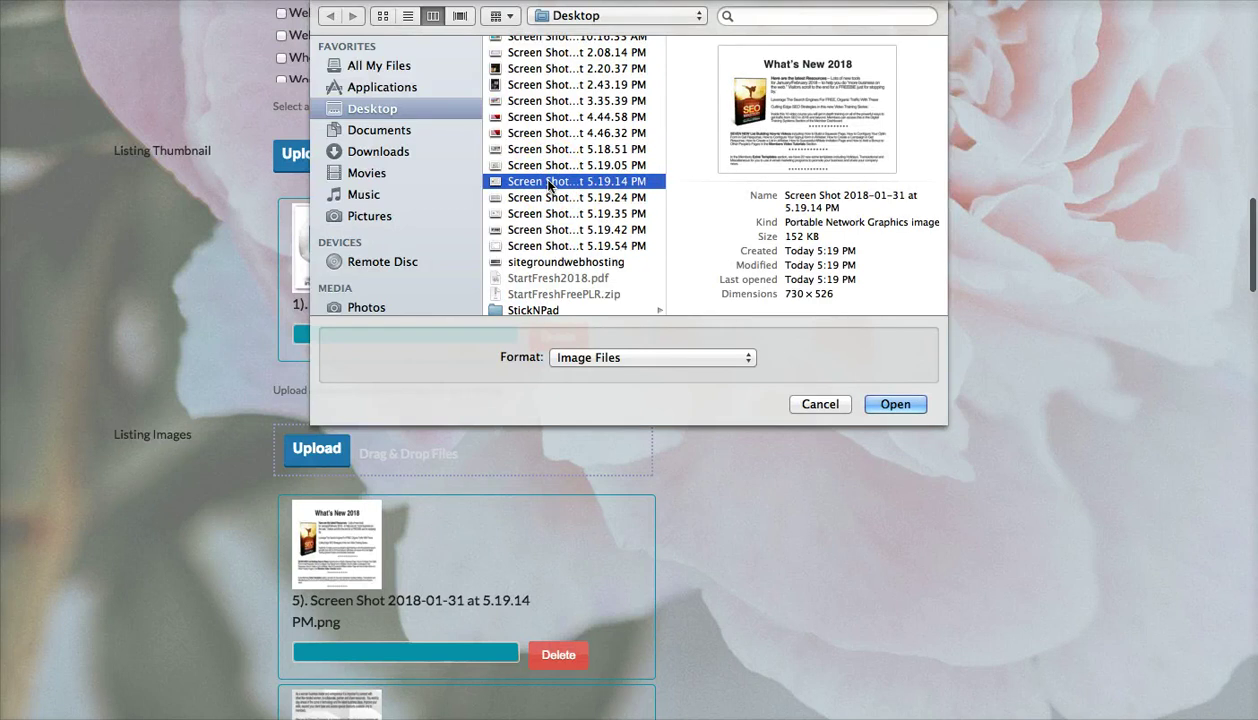
click(545, 166)
click(898, 412)
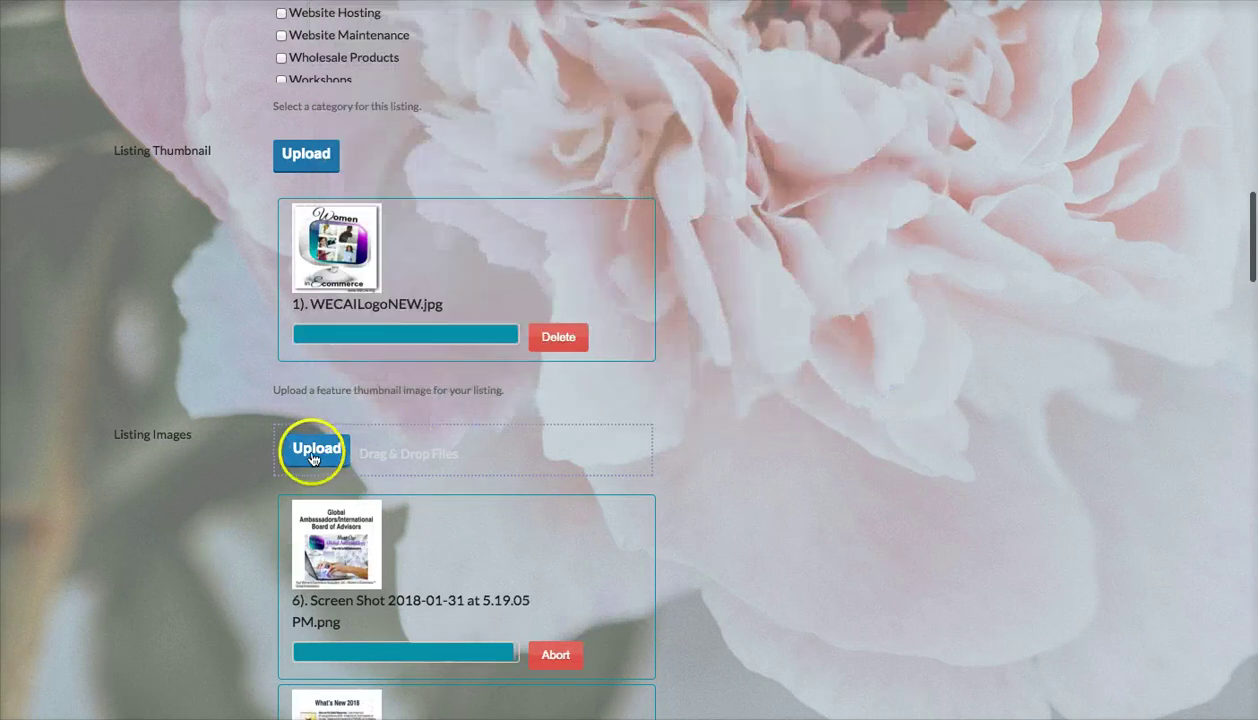
Step: Upload the Screen Shot 5.18.51 PM file as listing image 7
click(312, 450)
scroll(566, 204, down, 5)
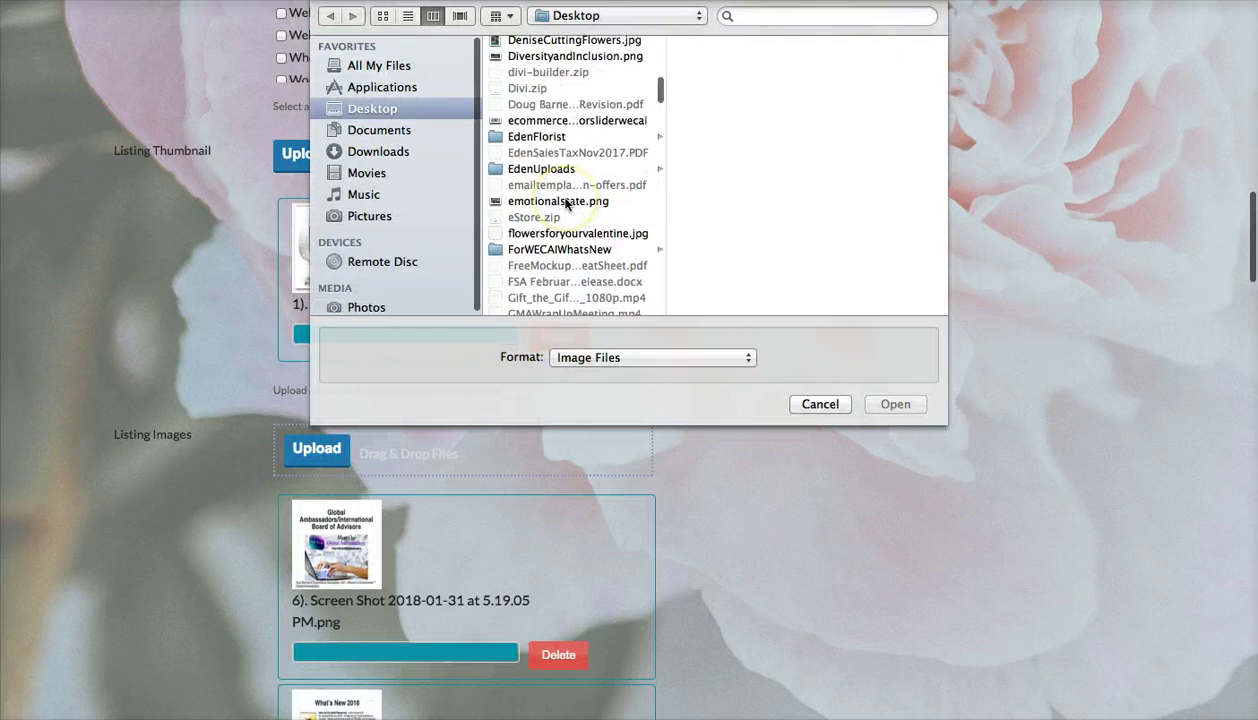
scroll(566, 204, down, 10)
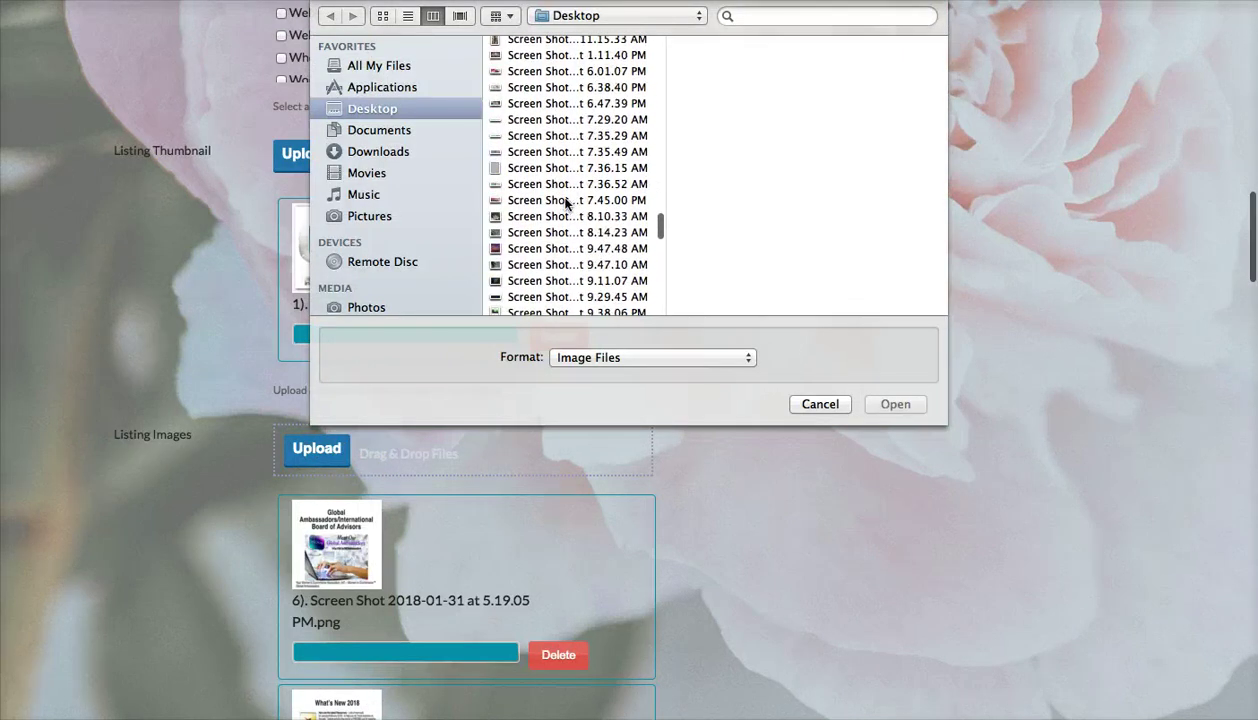
scroll(566, 204, down, 5)
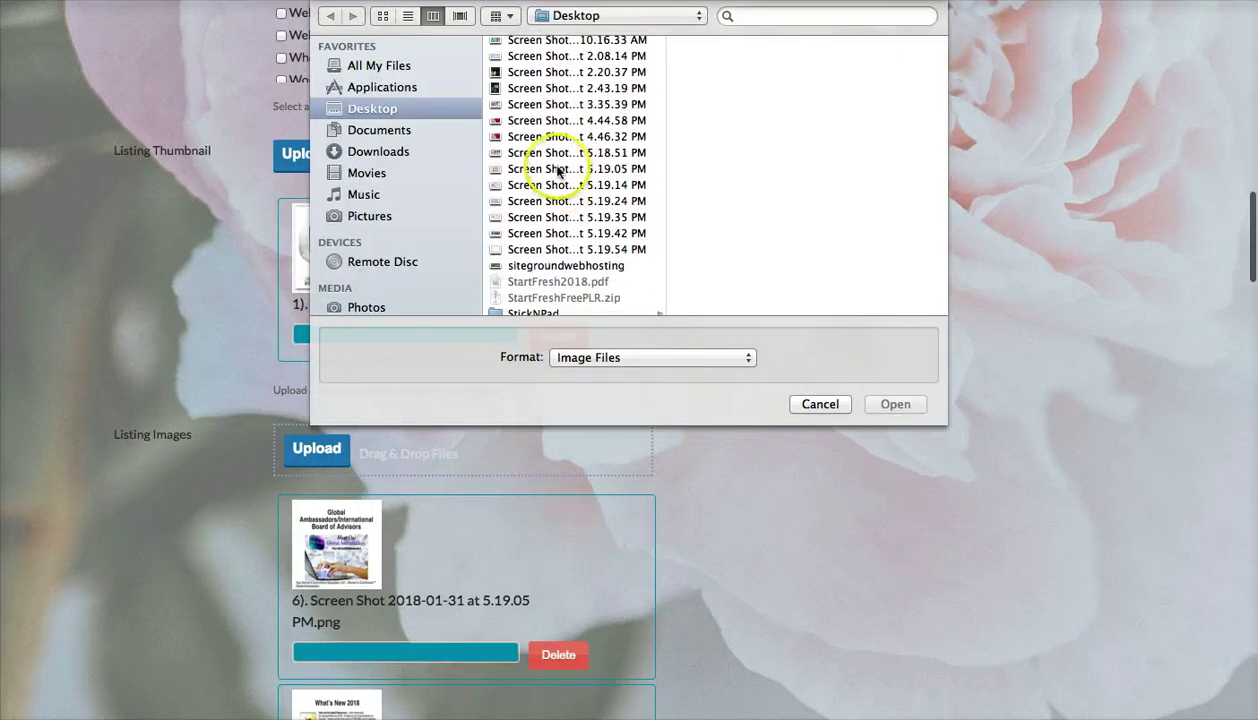
click(553, 169)
click(560, 154)
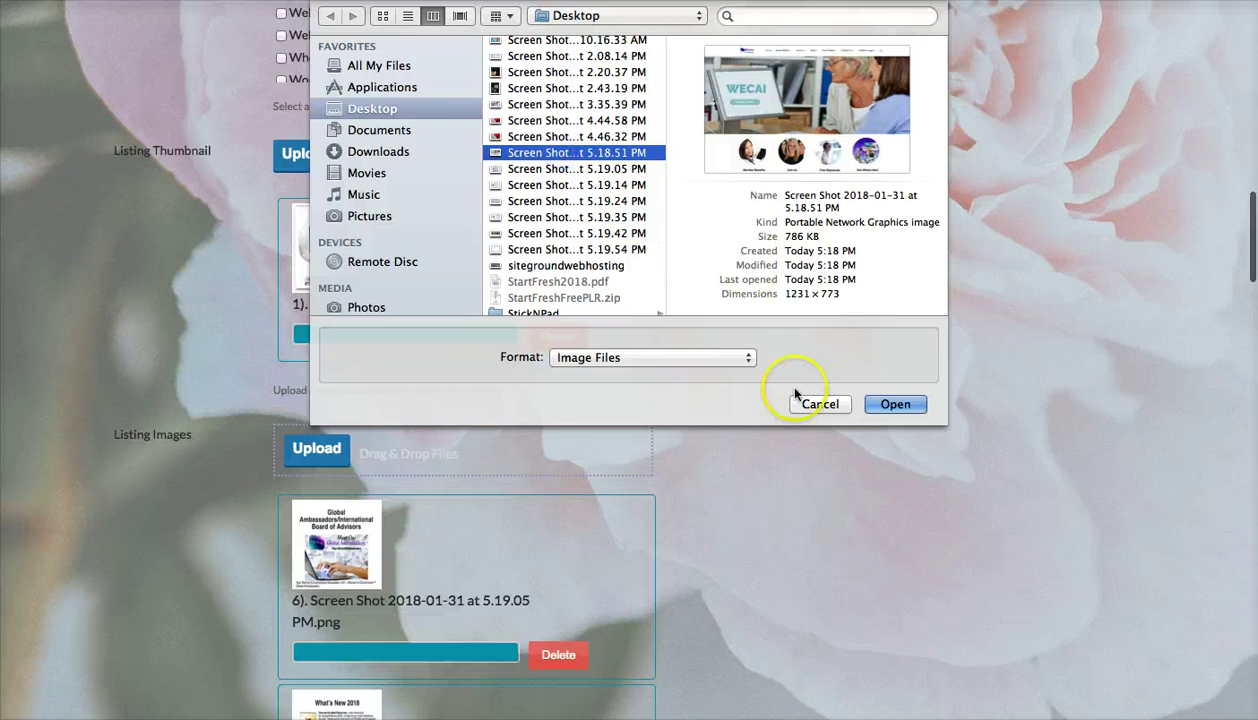
click(887, 402)
scroll(601, 458, down, 2)
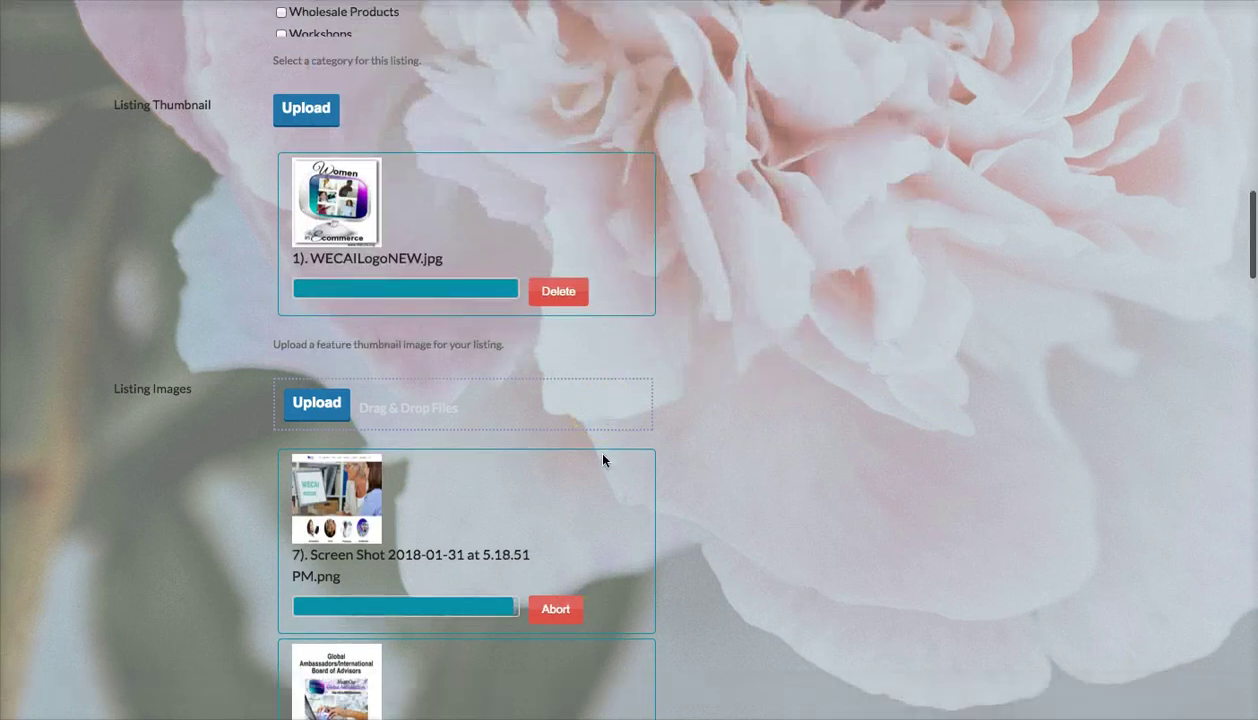
scroll(603, 460, down, 10)
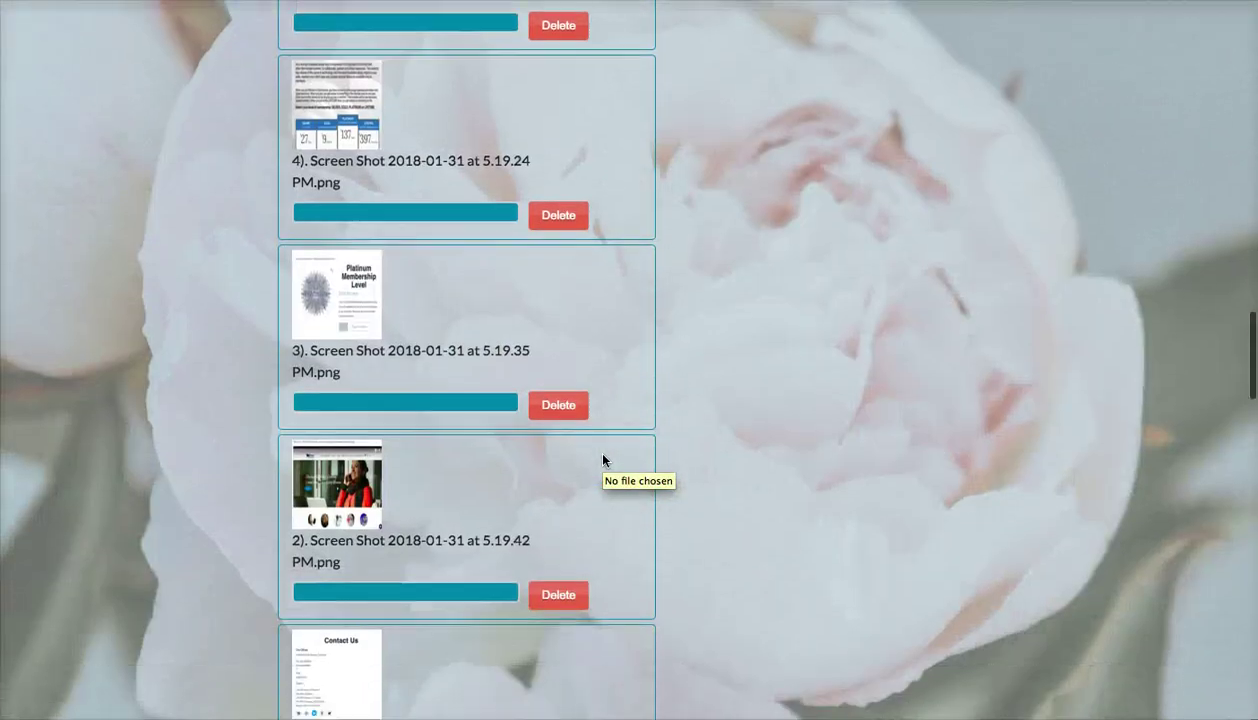
scroll(603, 460, down, 10)
Step: Fill Contact Name with the autofill-suggested full name and set Time to 24/7
click(354, 242)
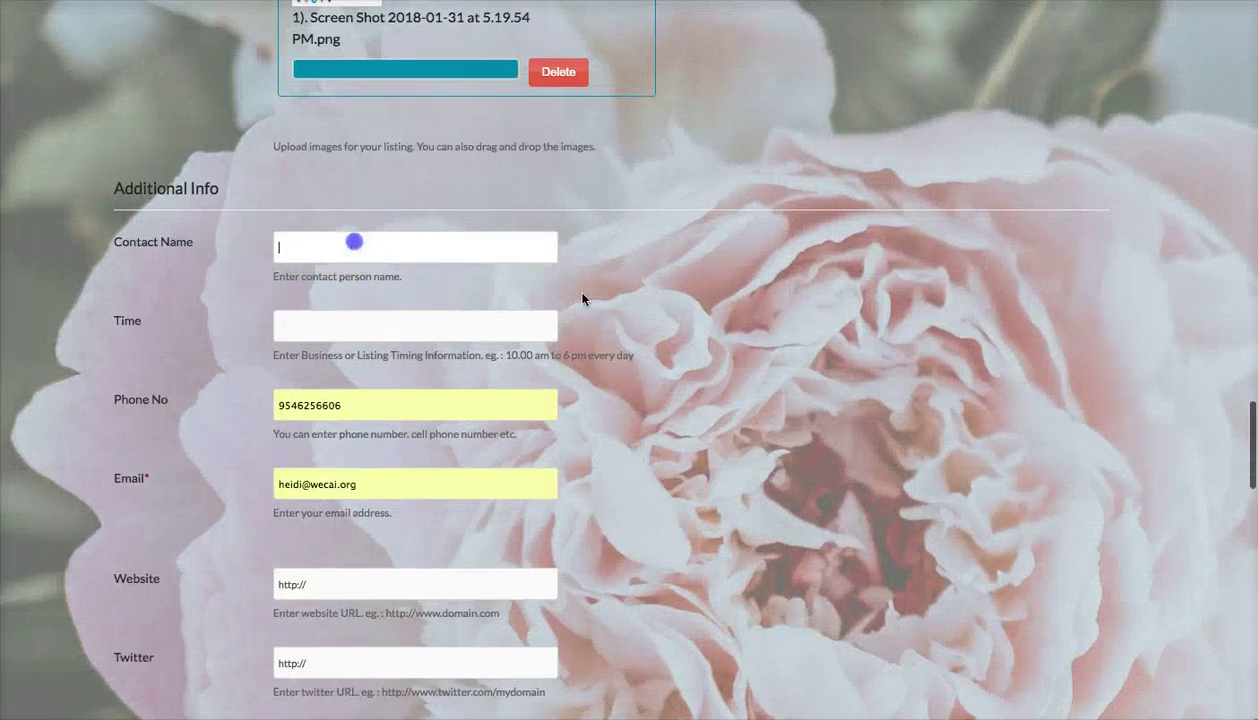
text(heidi)
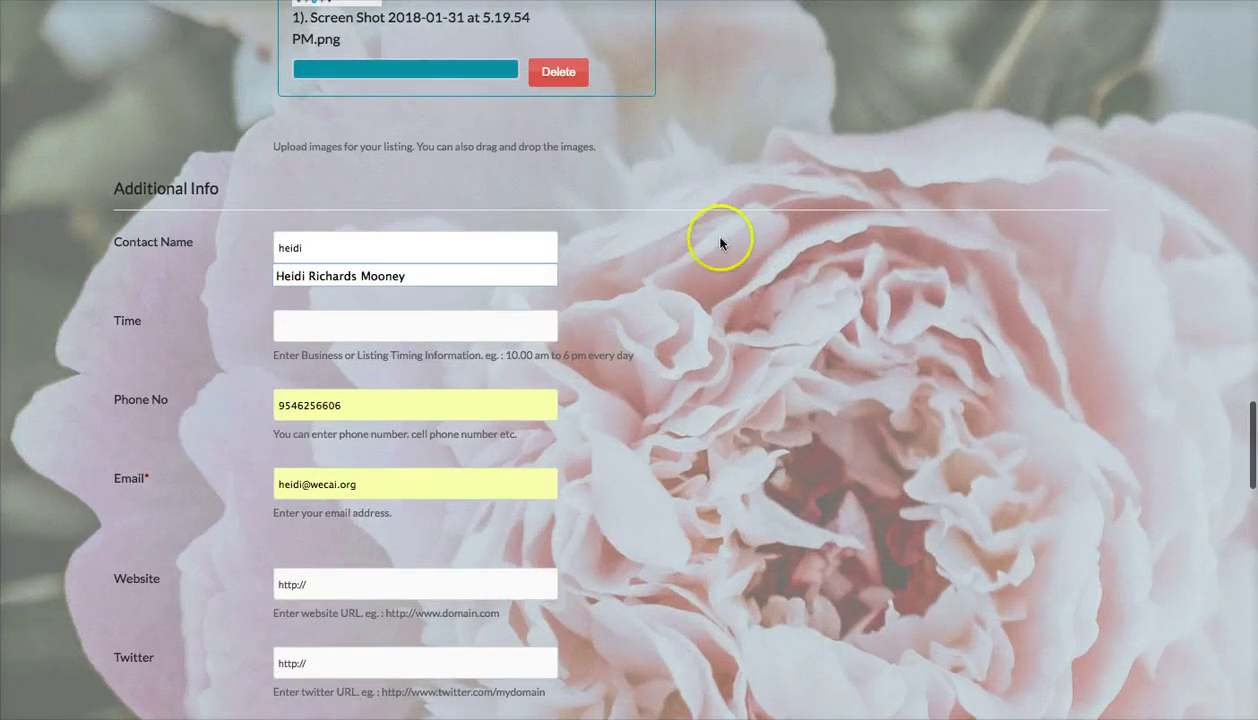
click(345, 274)
click(359, 333)
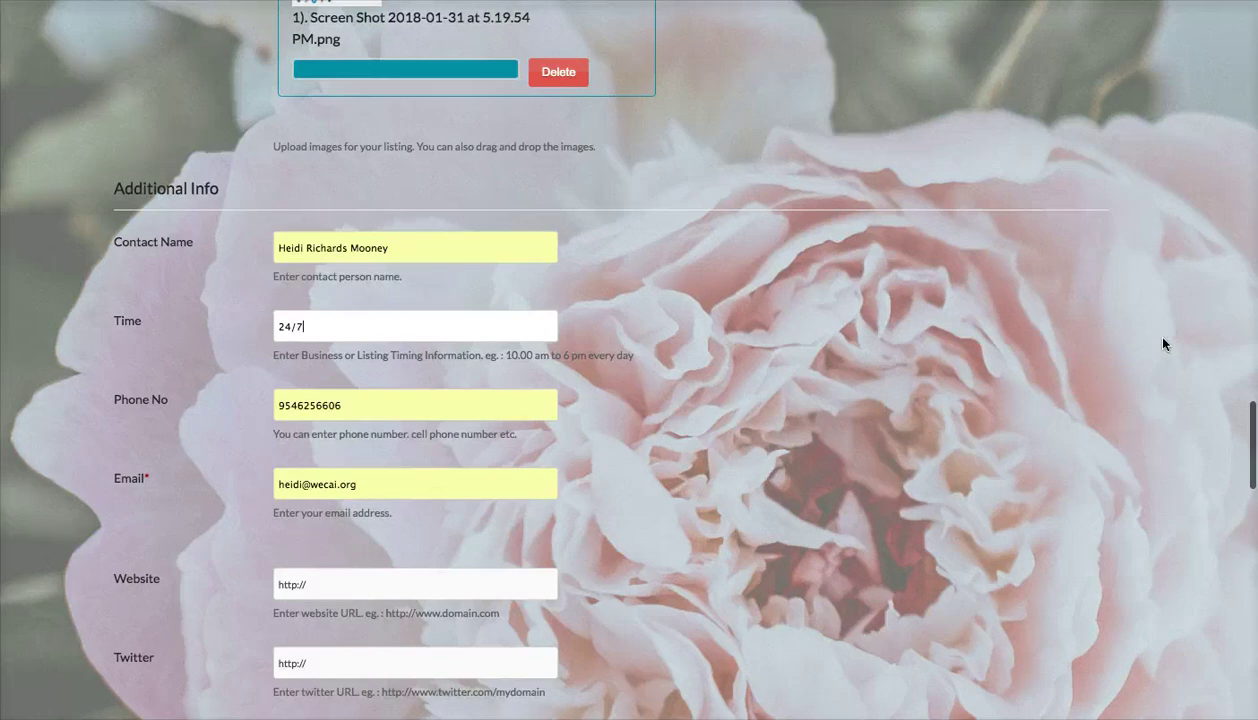
scroll(1162, 343, down, 5)
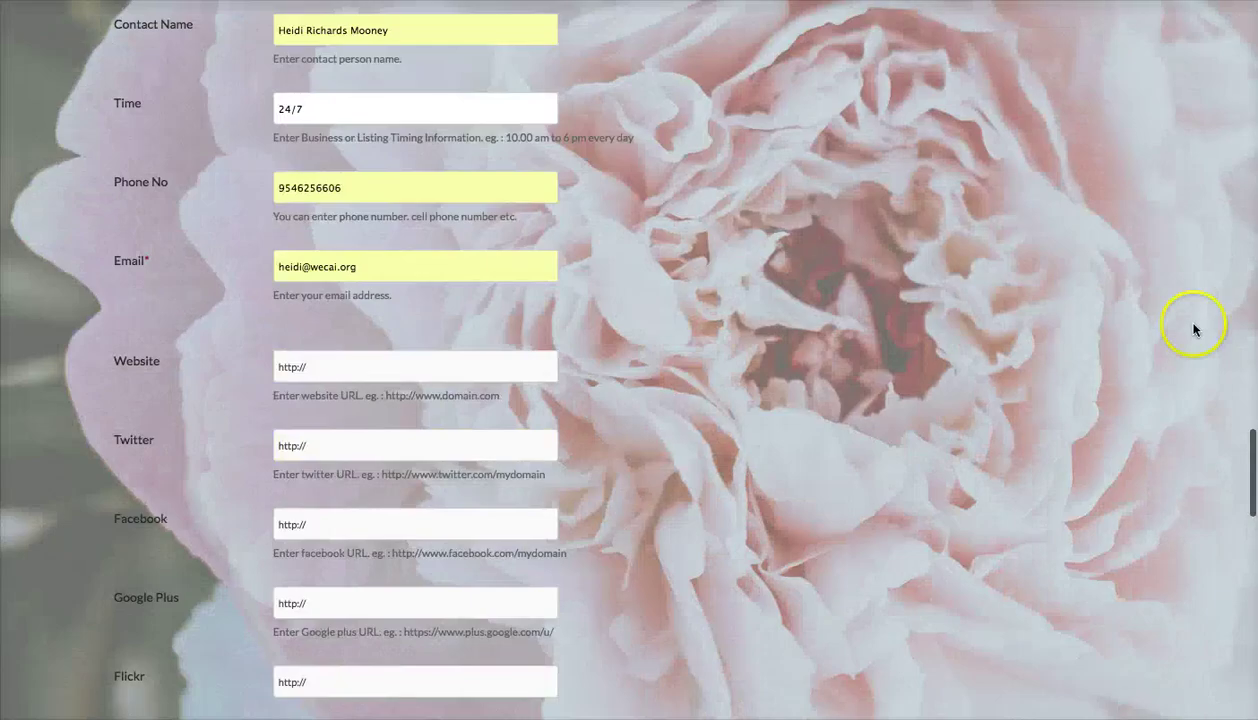
click(348, 364)
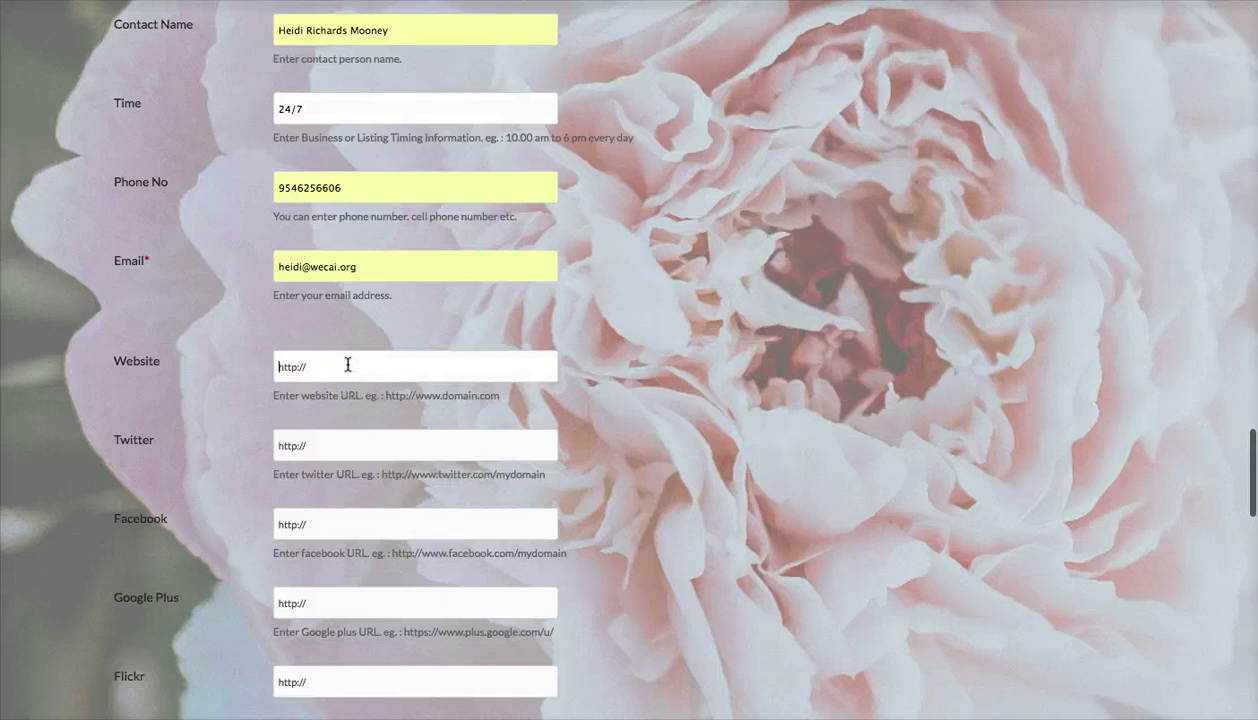
text(http:)
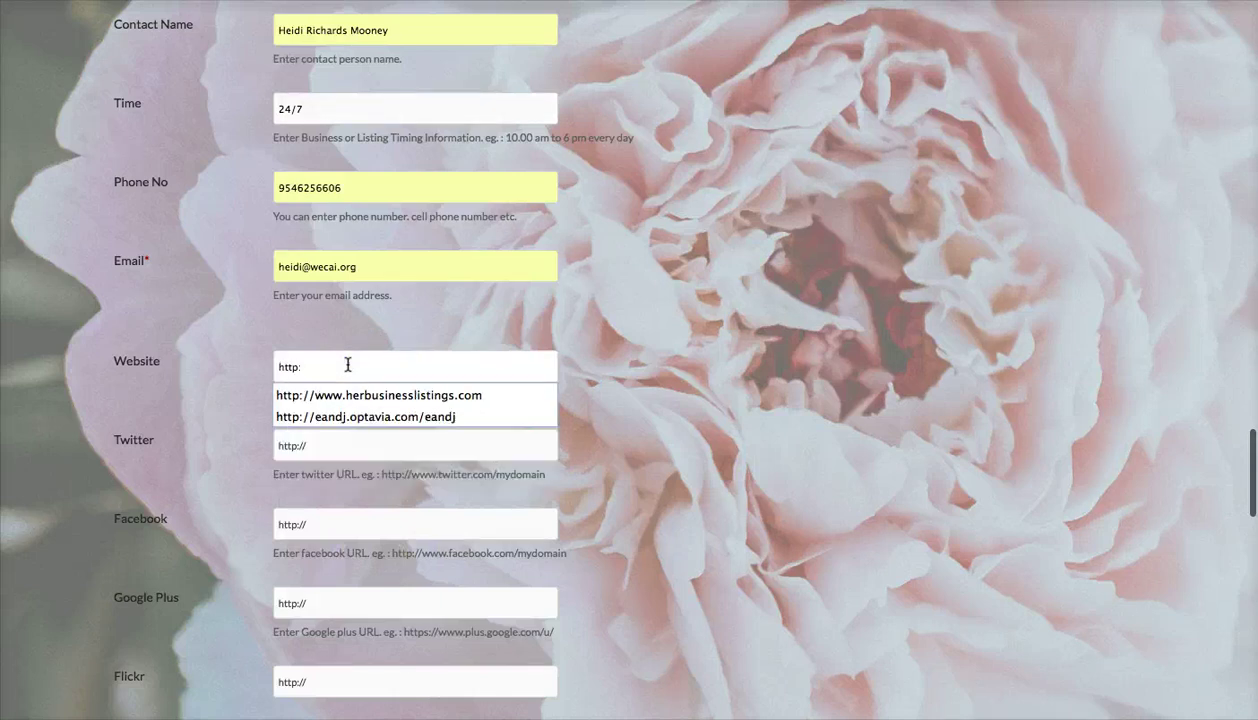
key(BackSpace)
text(s)
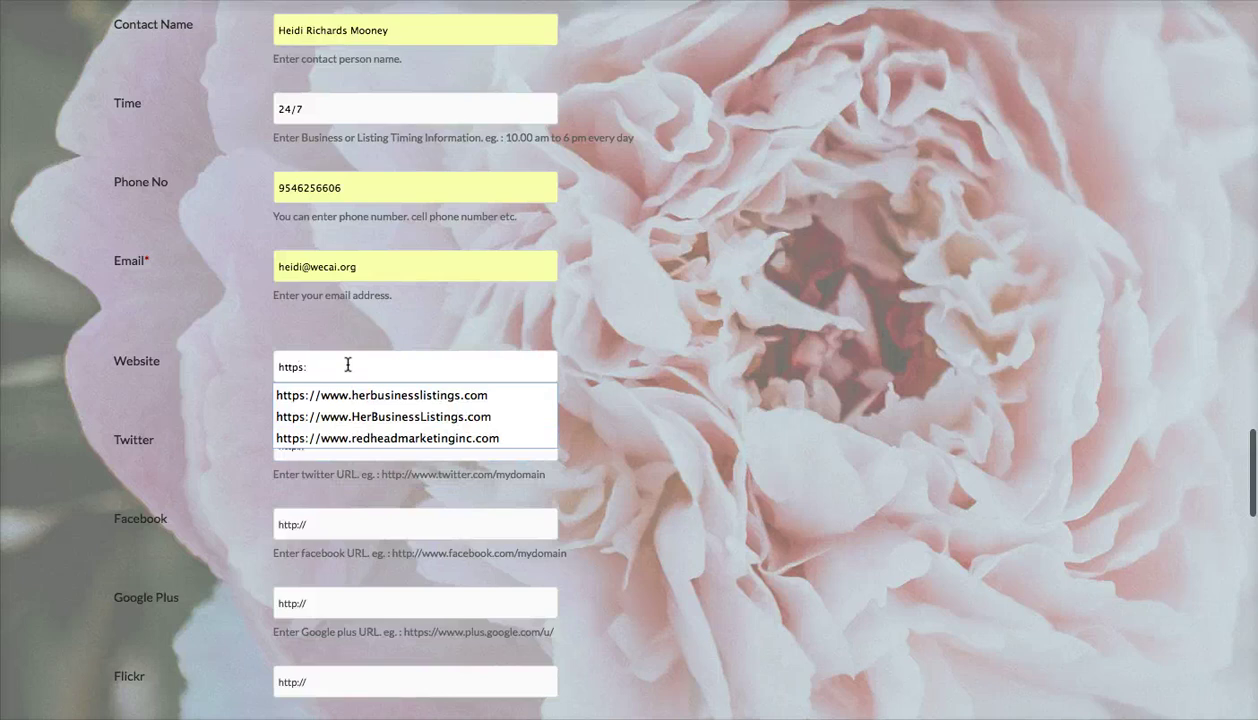
text(://wec)
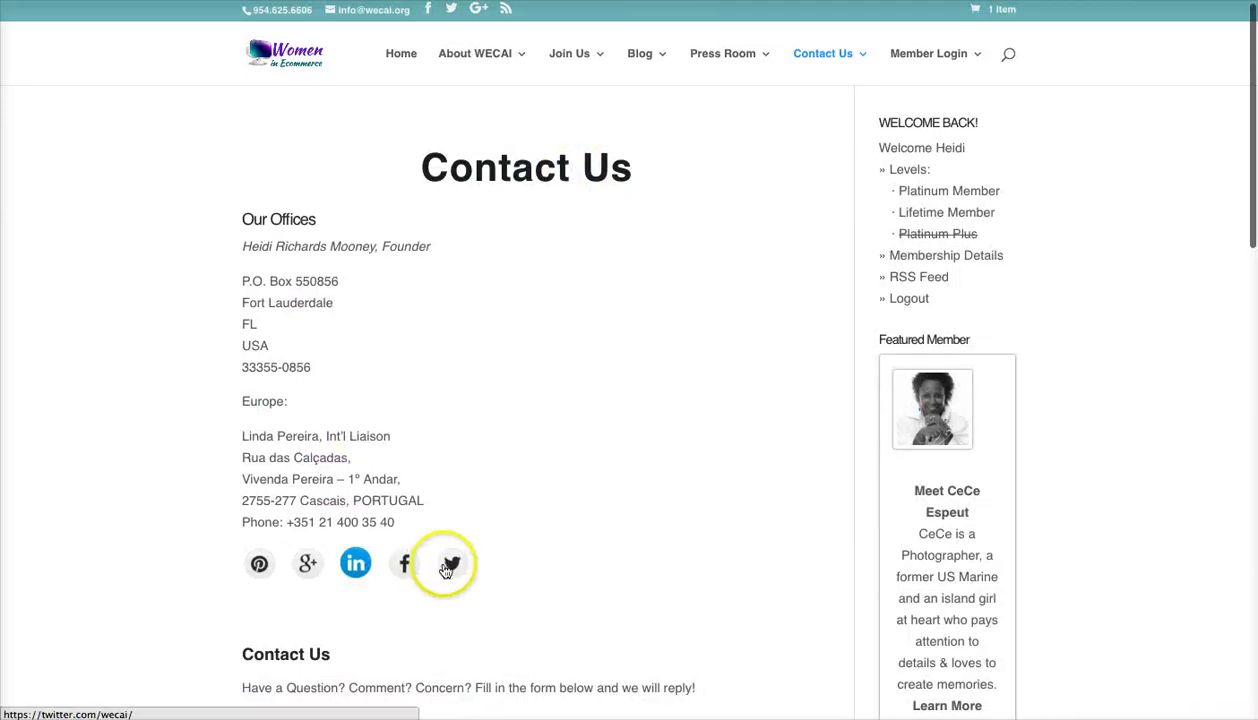
Step: Copy the WECAI Twitter link from wecai.org into the Twitter field
right_click(448, 563)
click(499, 651)
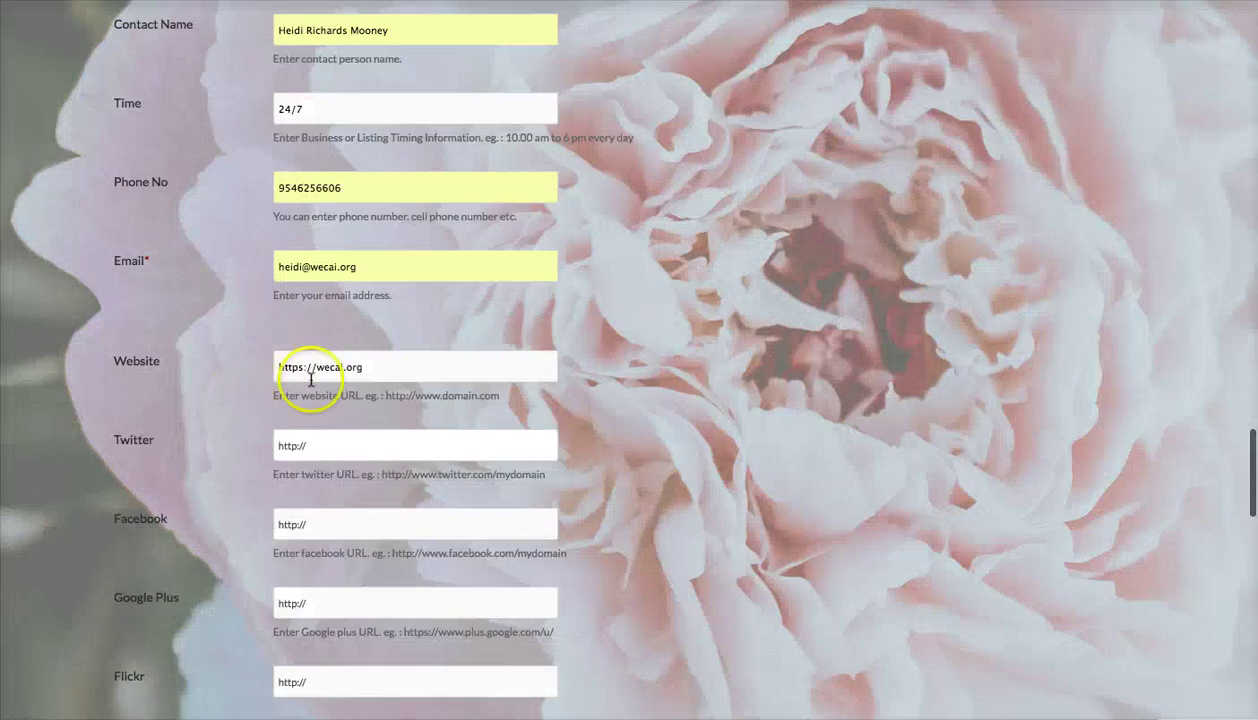
click(314, 438)
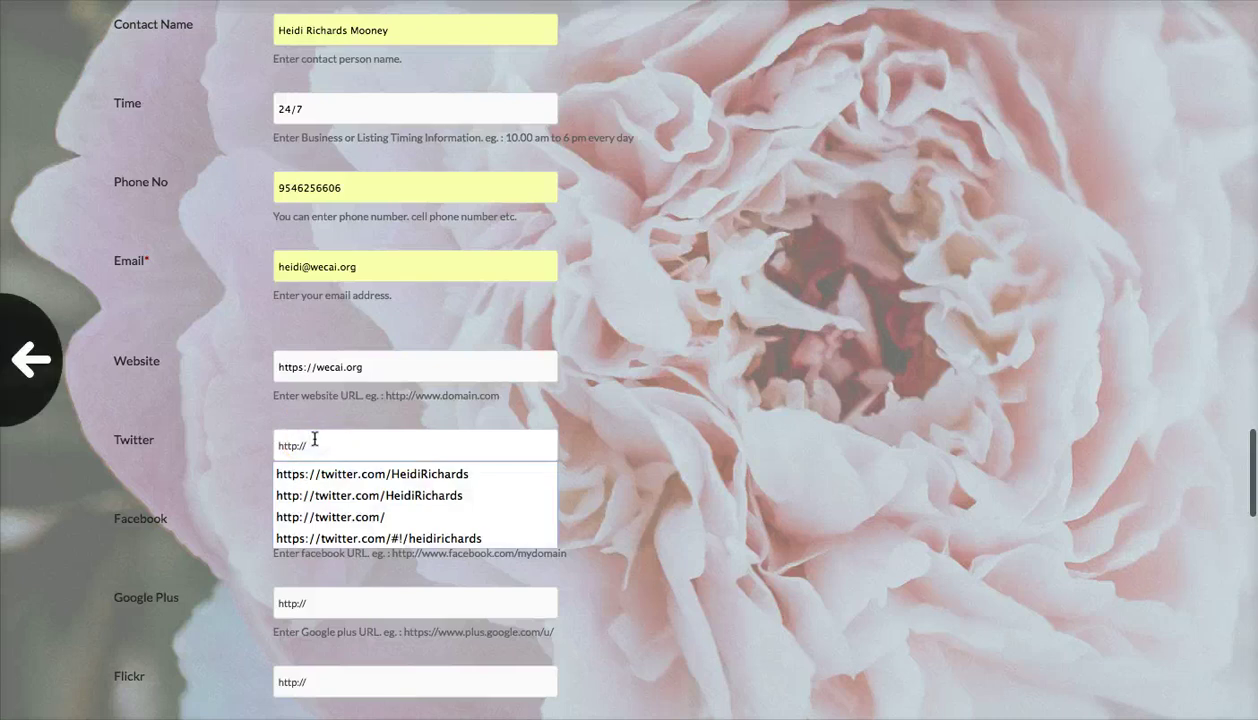
key(super+a)
key(super+v)
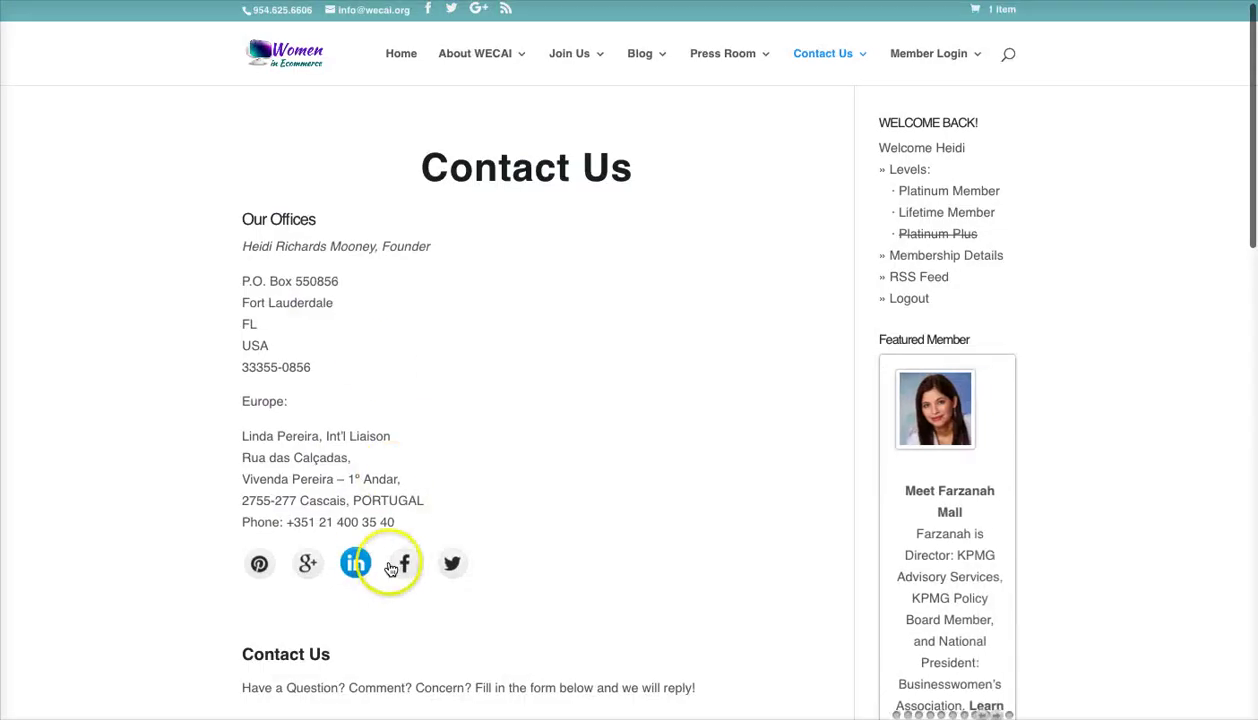
Step: Paste the Women in Ecommerce Facebook page link into the Facebook field
right_click(398, 566)
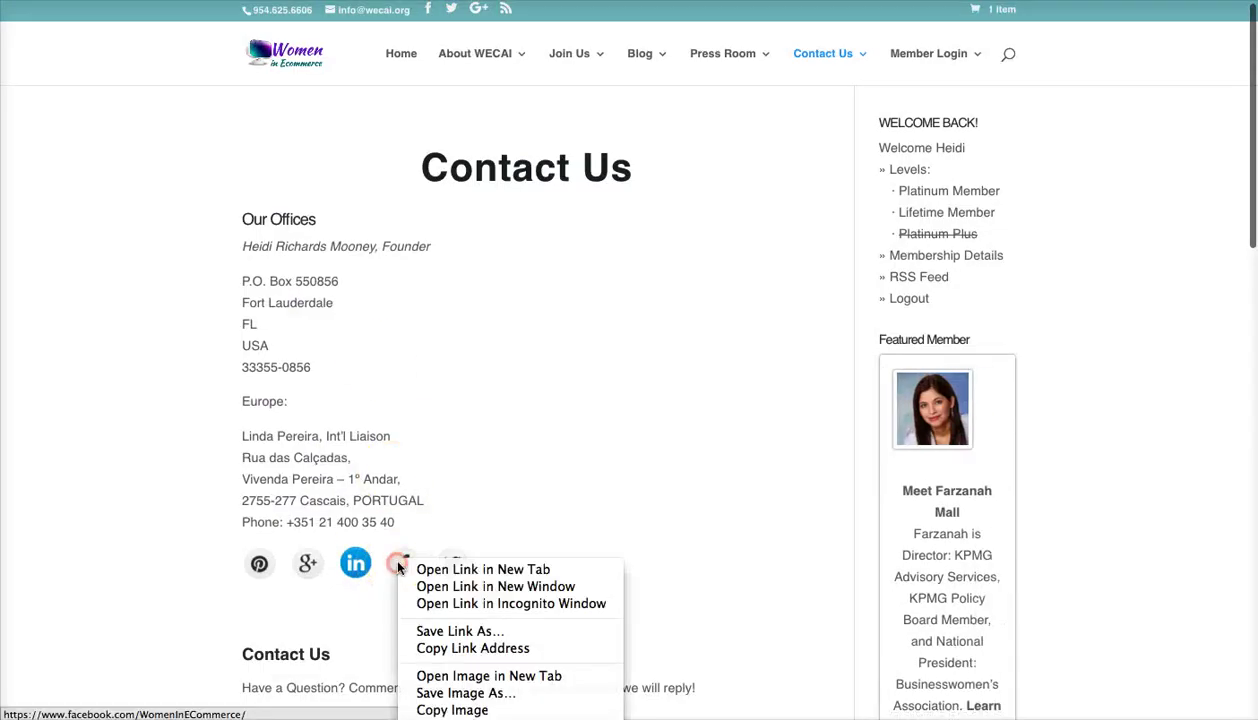
click(480, 649)
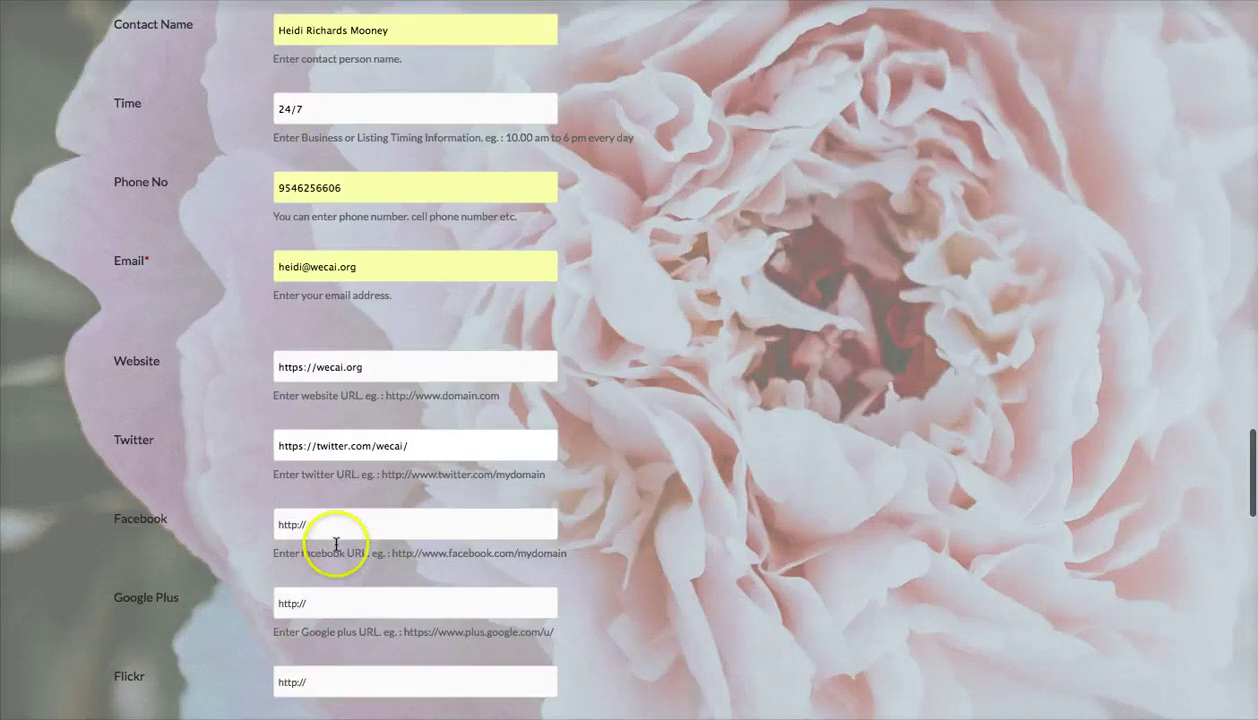
click(331, 522)
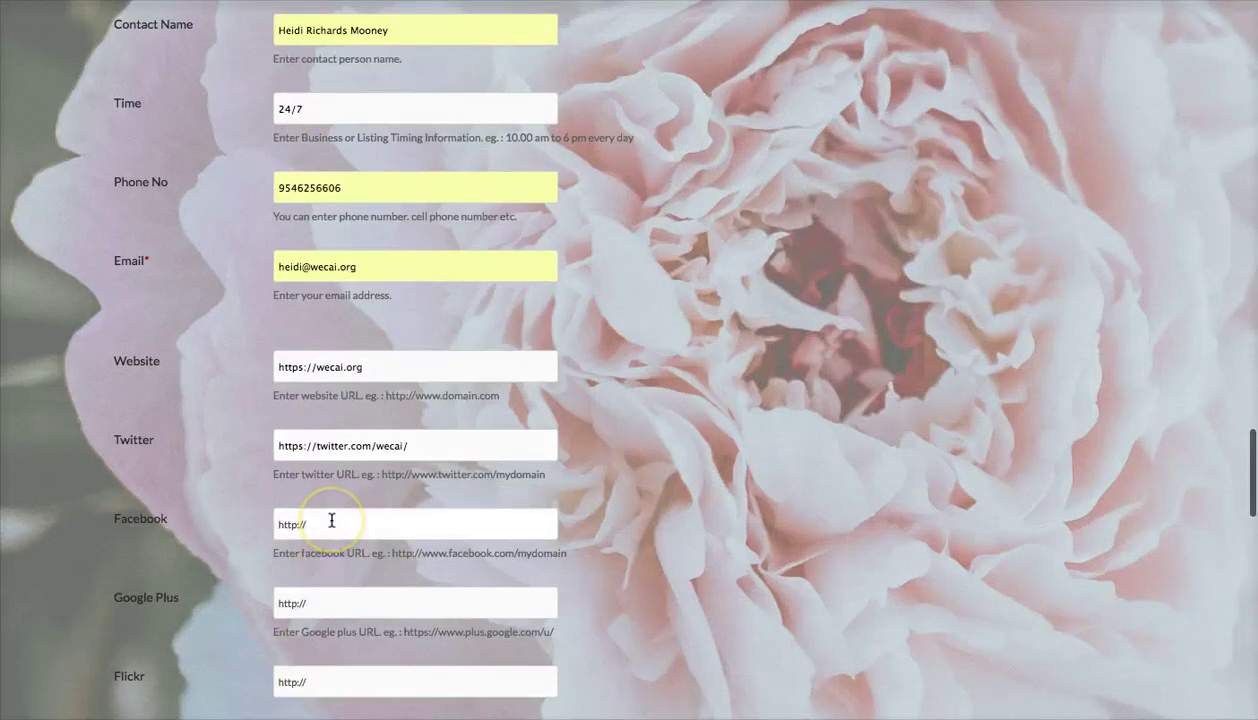
key(super+a)
key(super+v)
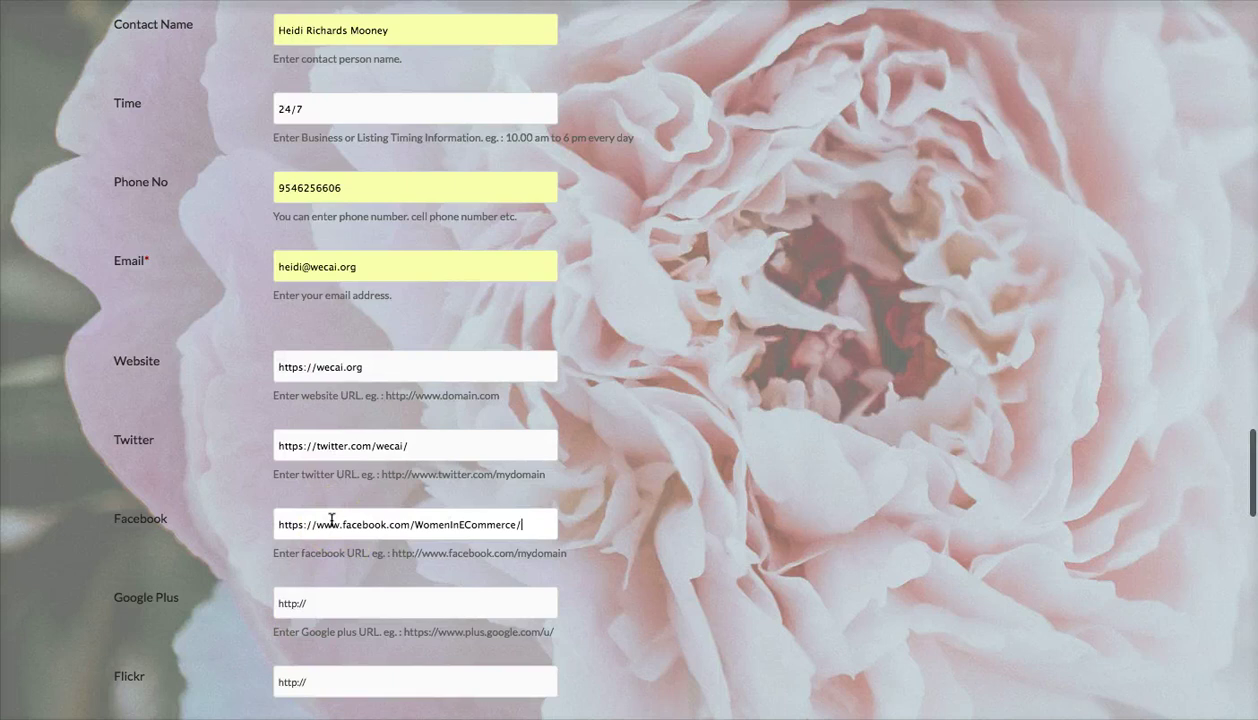
Step: Copy the WECAI Google+ community link into the Google Plus field
scroll(331, 519, down, 2)
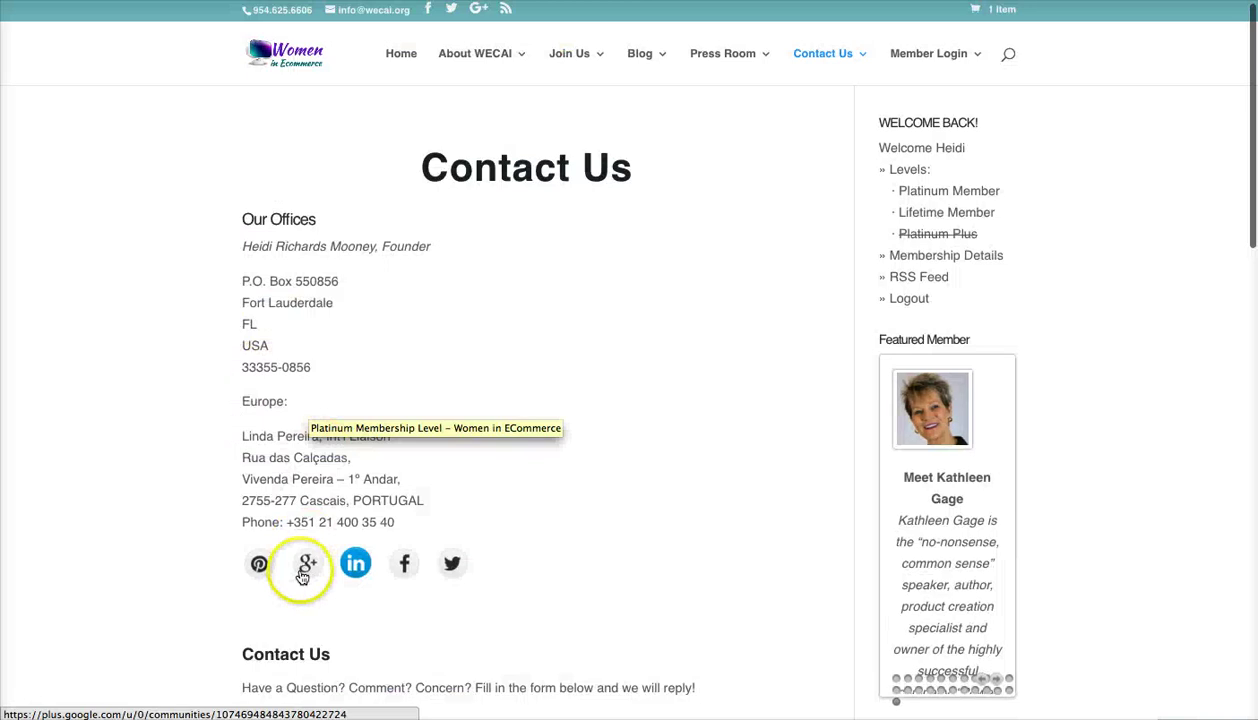
right_click(305, 566)
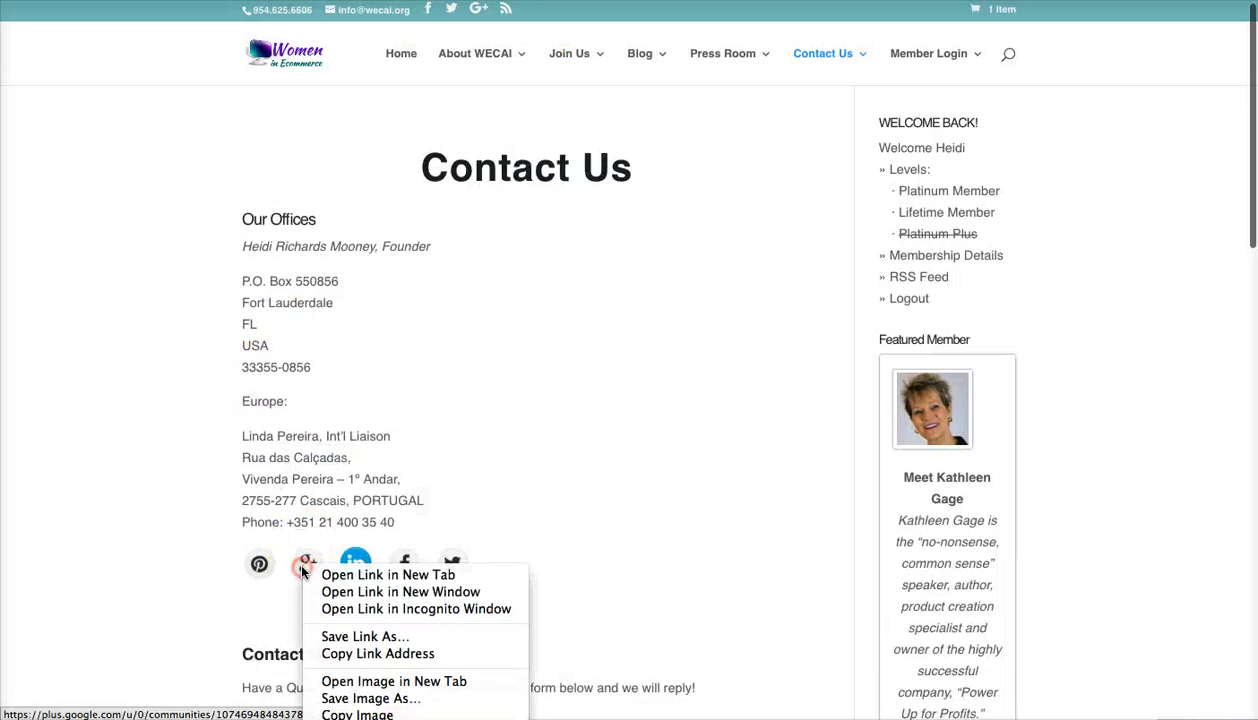
click(351, 654)
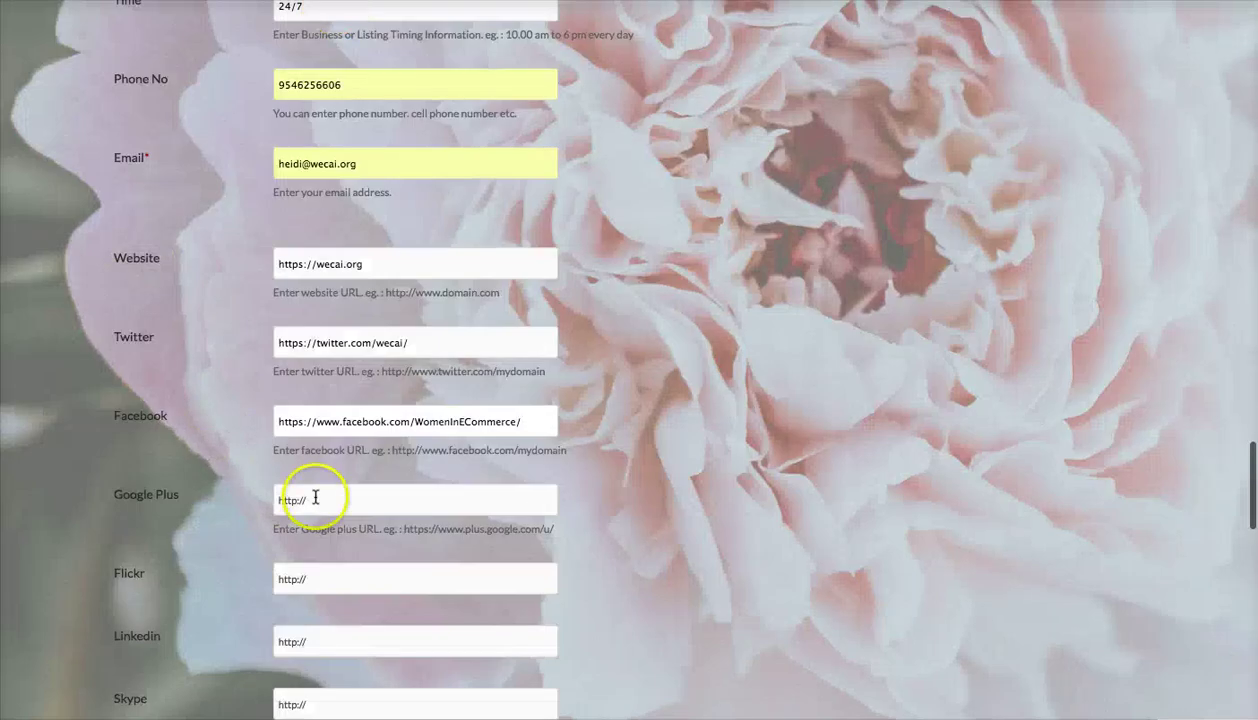
click(315, 497)
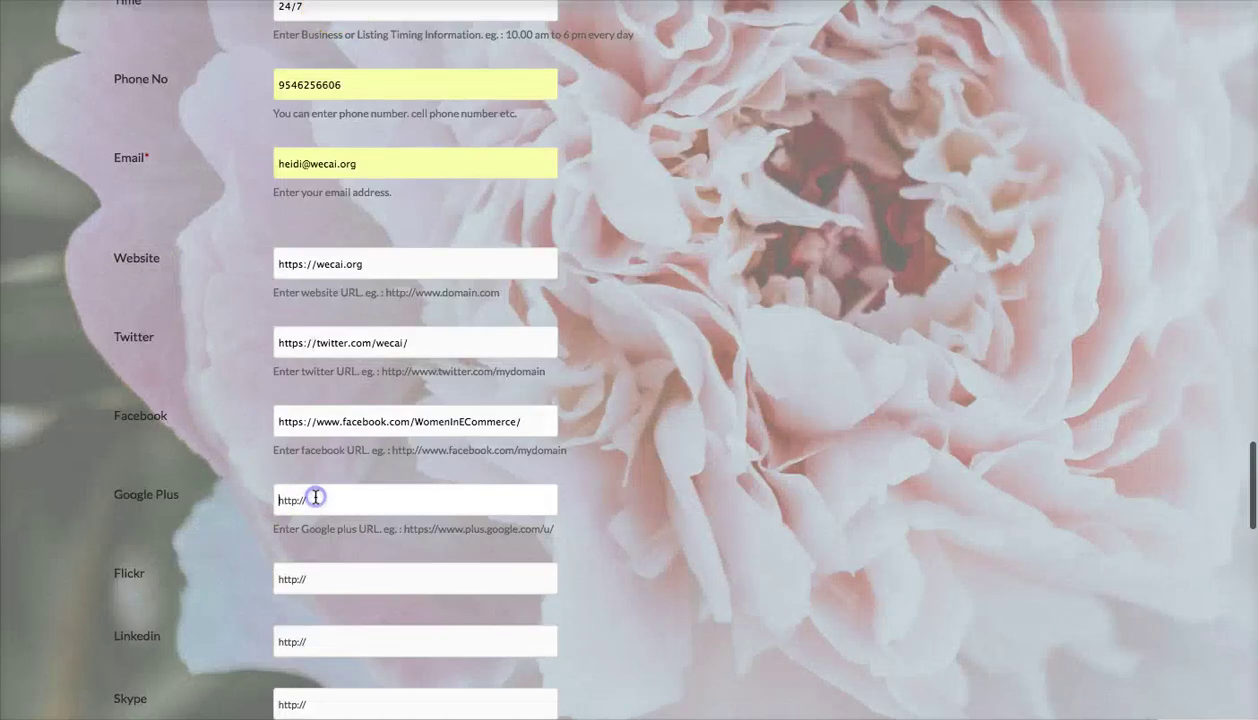
key(super+v)
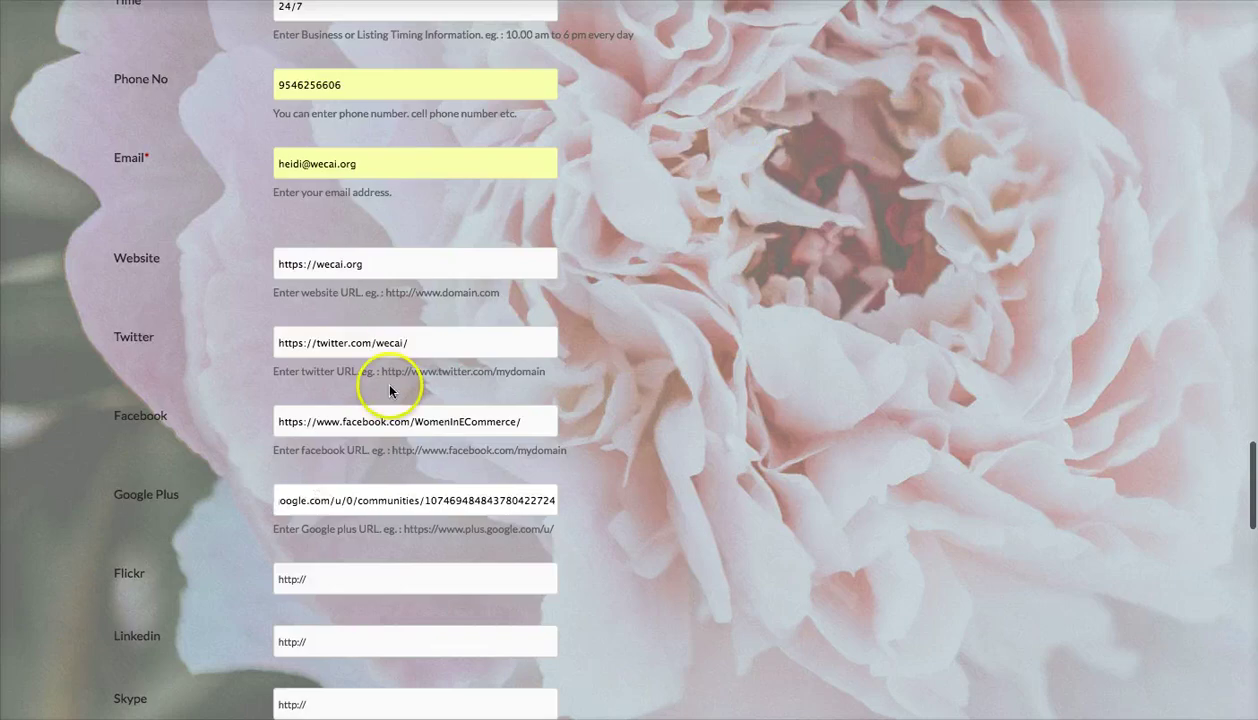
scroll(390, 390, down, 2)
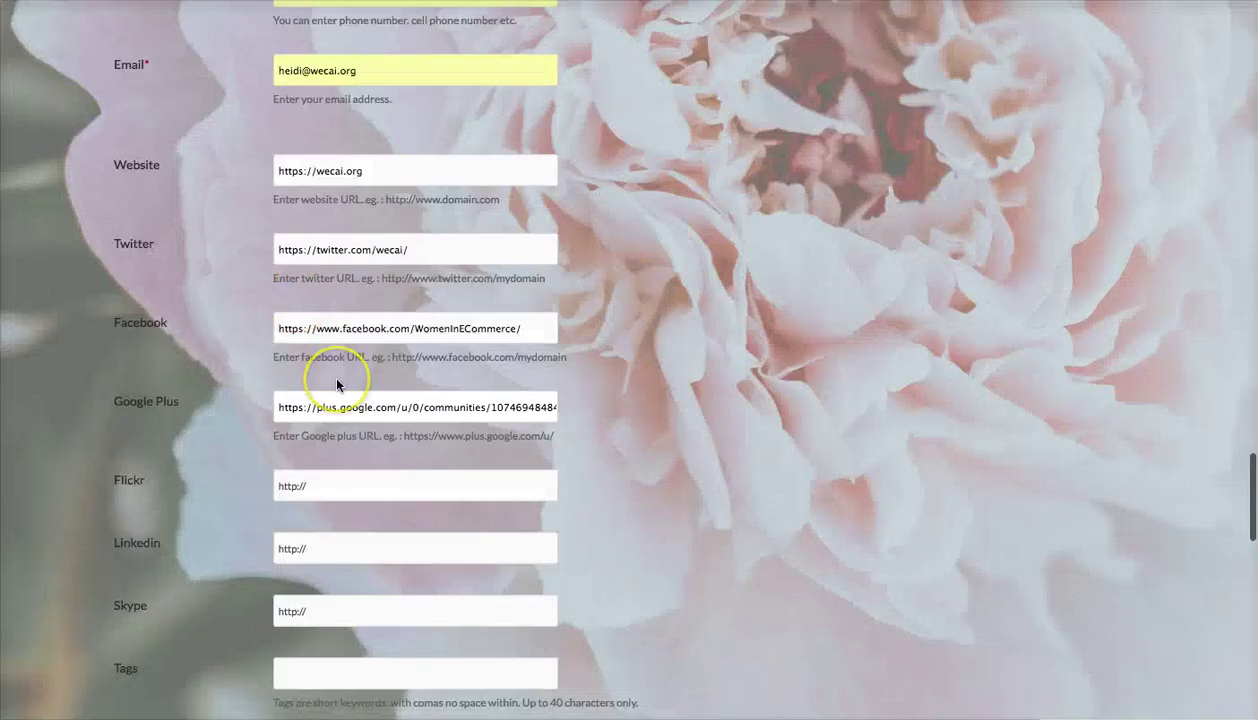
scroll(337, 384, down, 3)
Step: Enter tags: associations, organizations, women's organization, ecommerce
scroll(337, 384, down, 3)
click(329, 368)
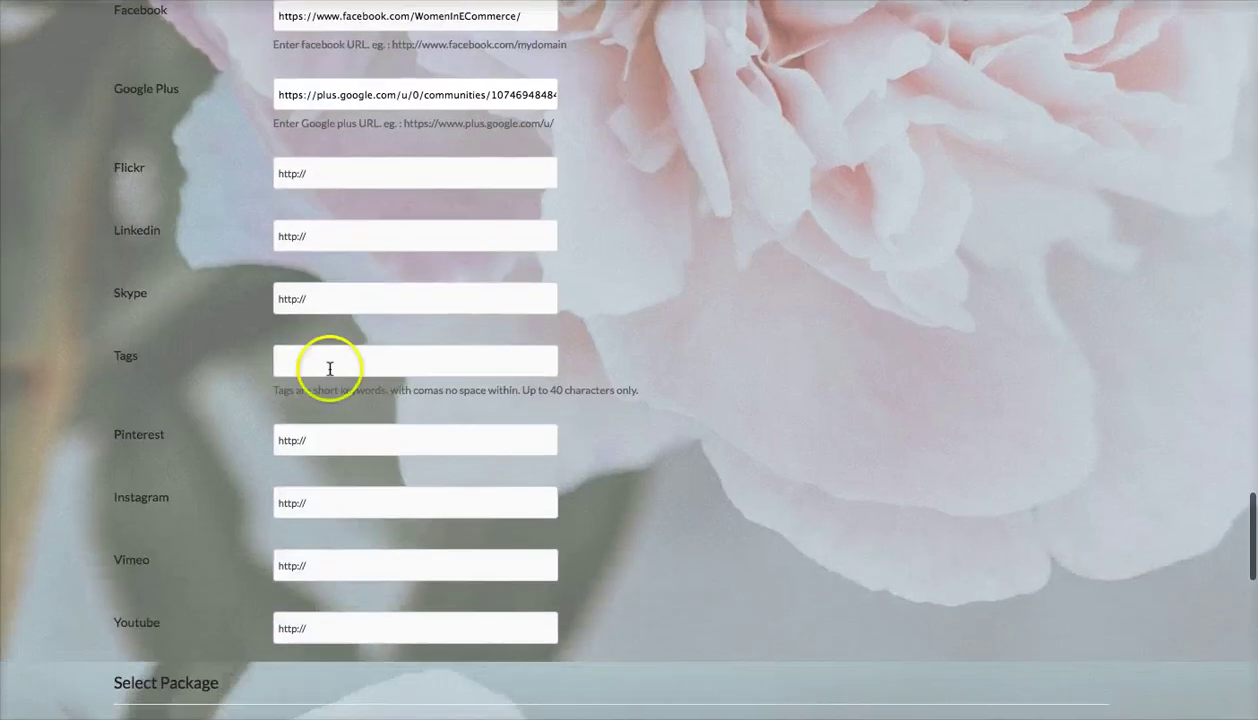
click(562, 368)
text(associa)
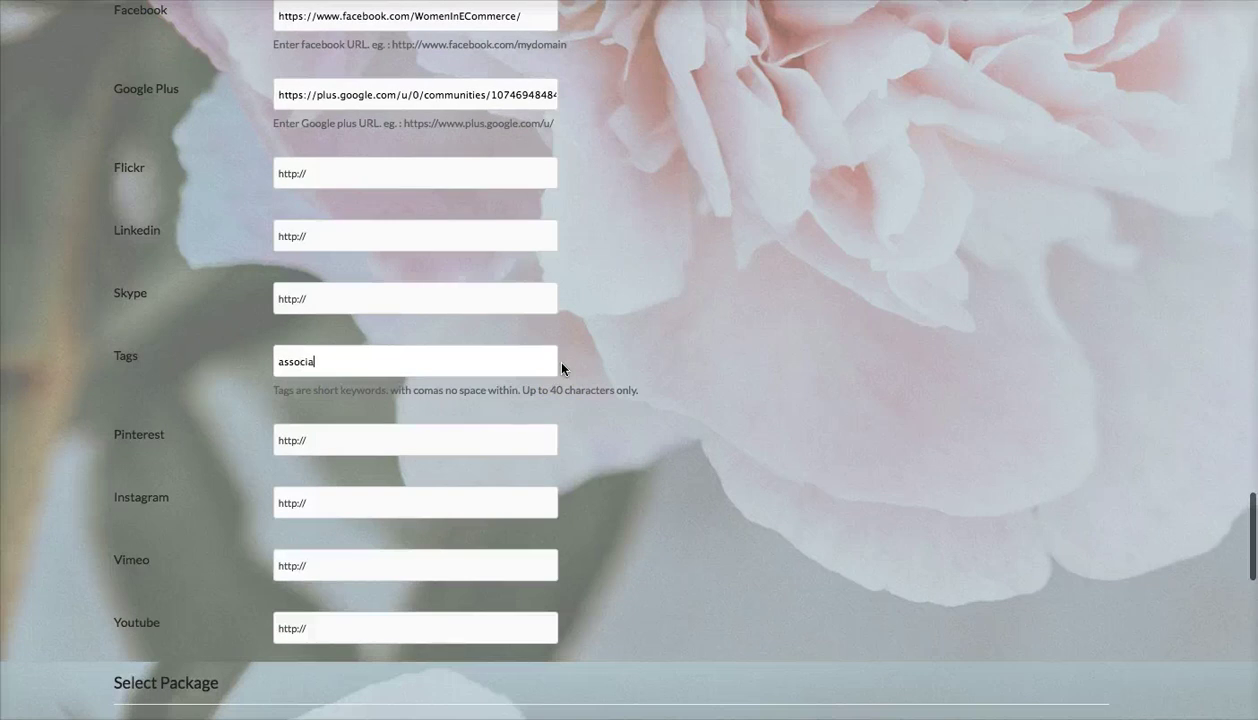
text(tions, organizations, women's orga)
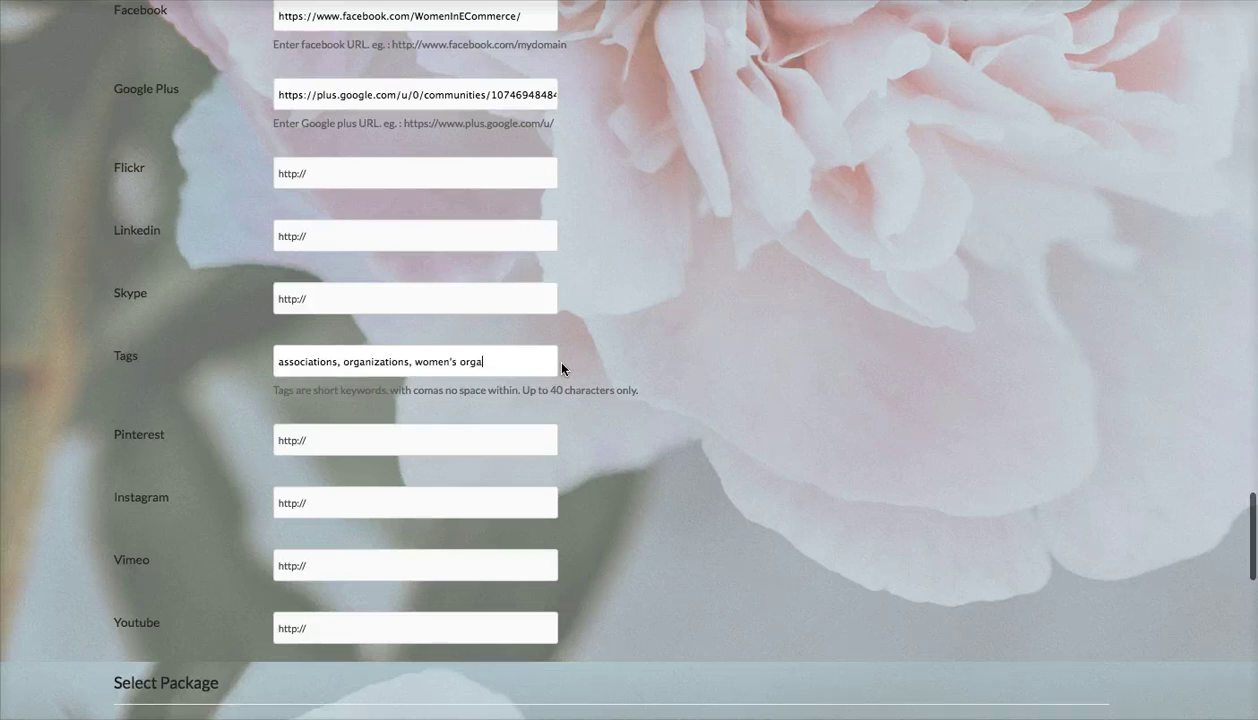
text(nization, ecommerce)
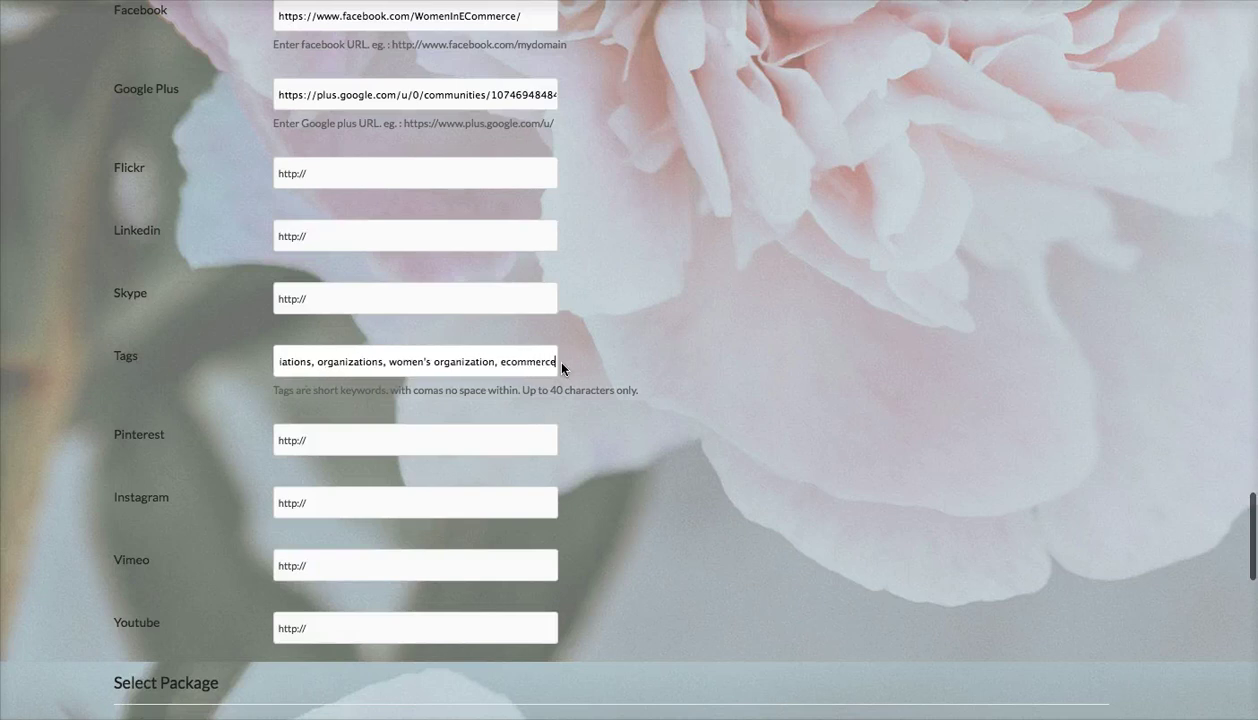
click(340, 440)
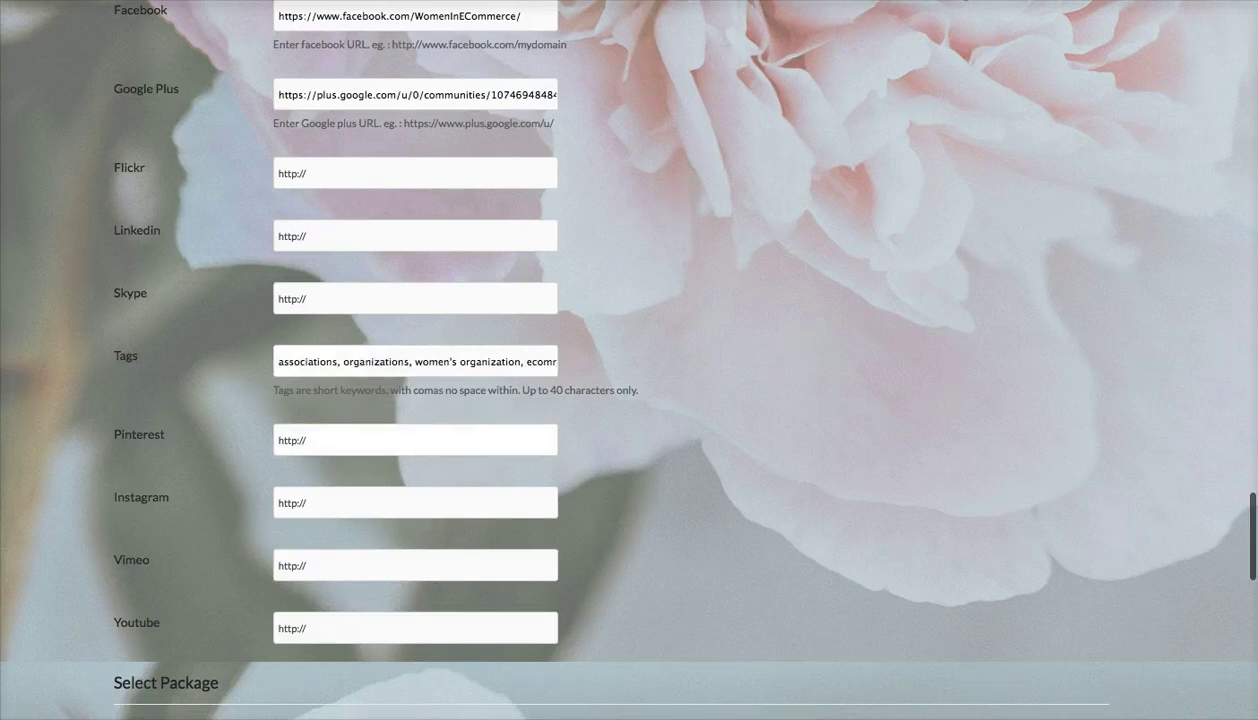
key(ctrl+Tab)
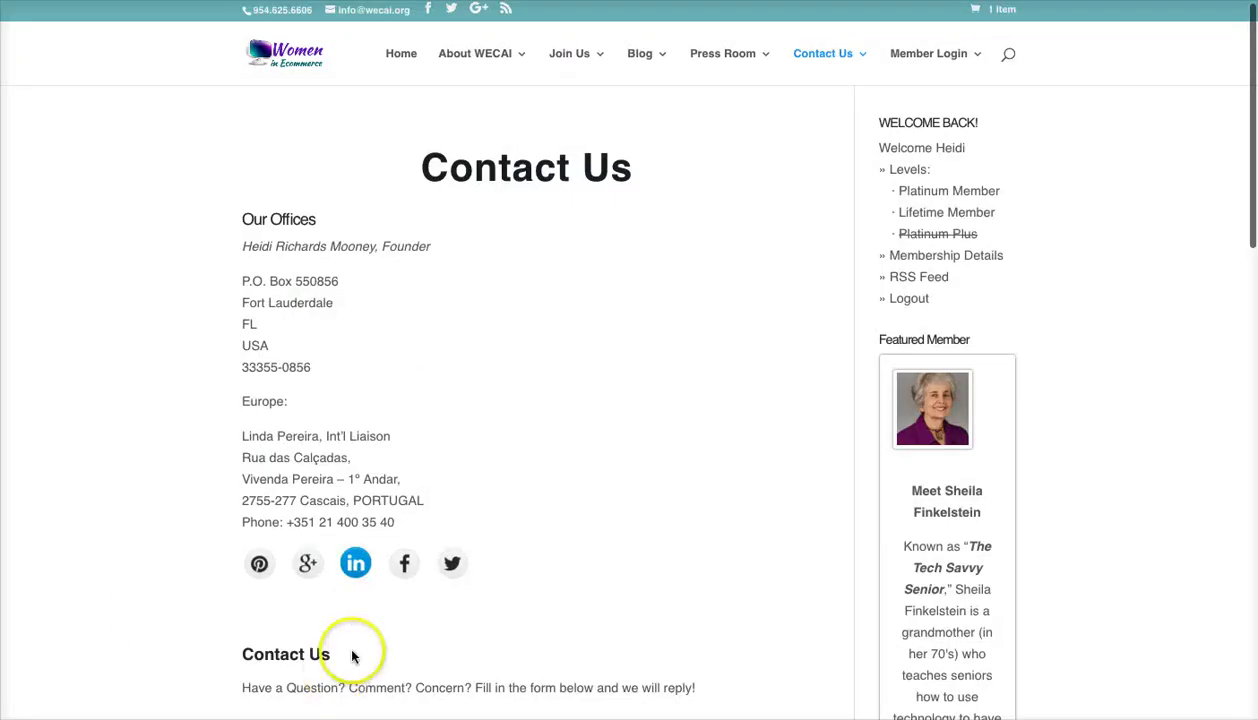
right_click(259, 568)
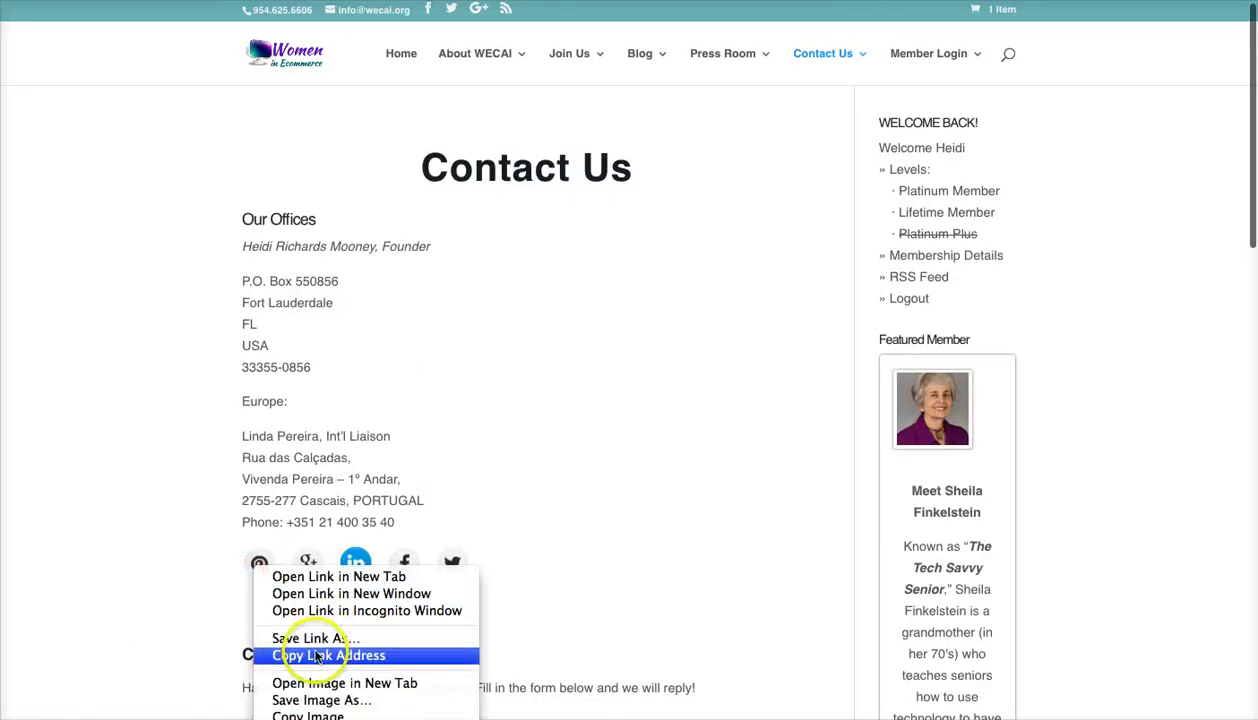
click(318, 654)
key(ctrl+shift+Tab)
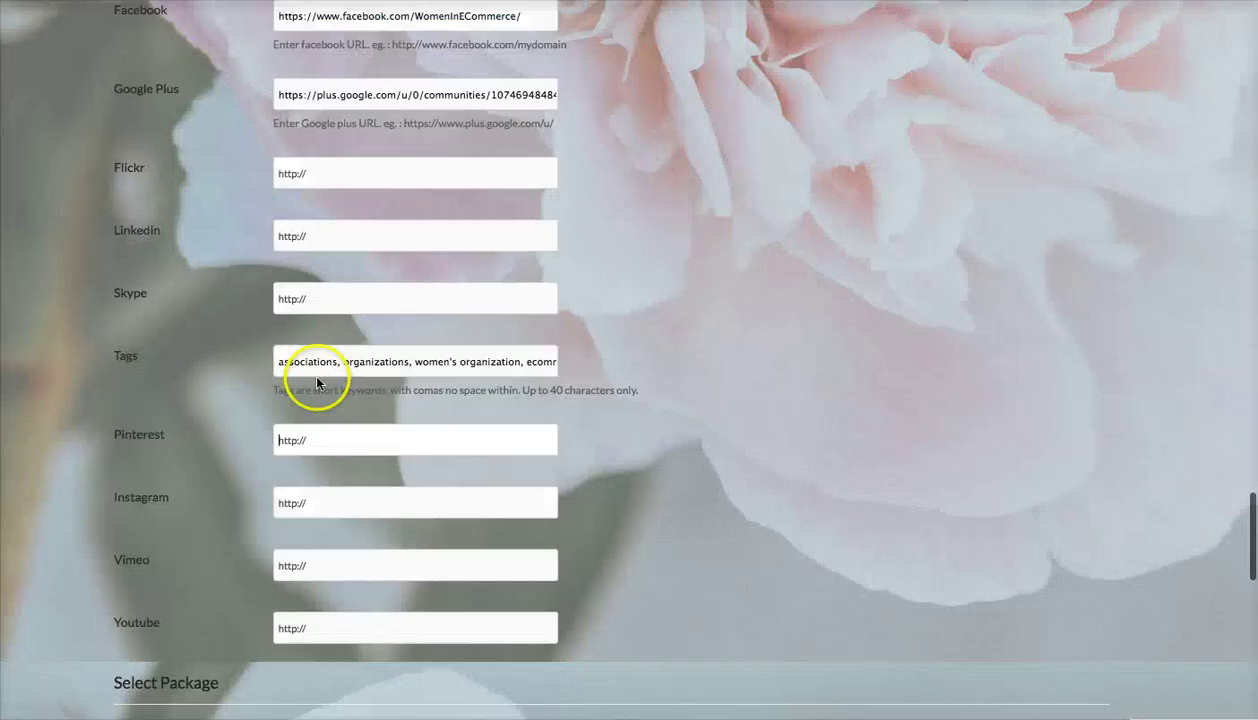
click(338, 441)
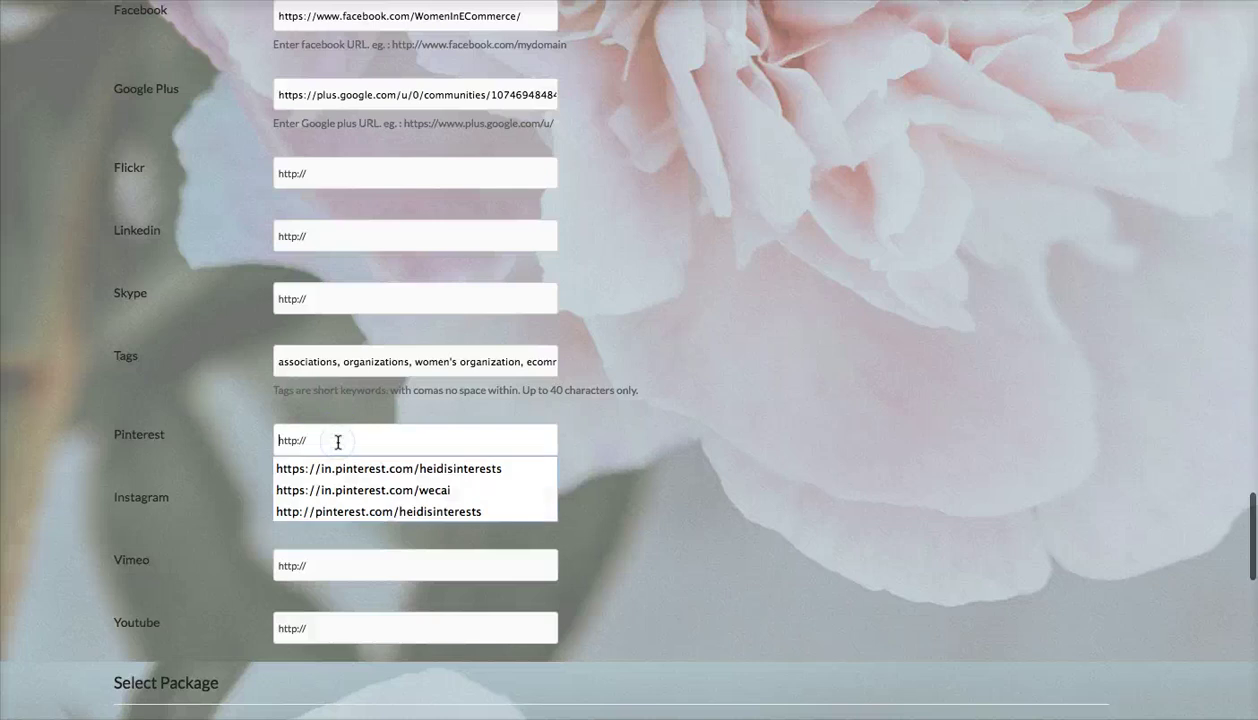
key(ctrl+v)
scroll(338, 441, down, 5)
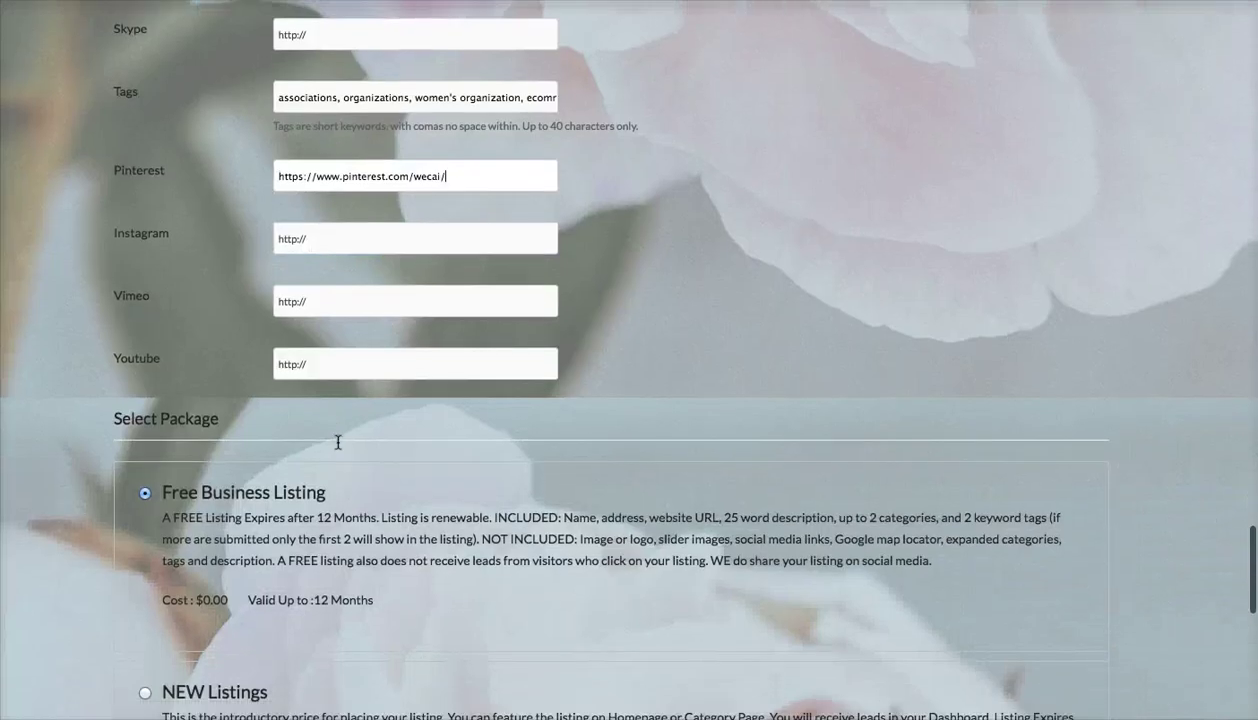
Step: Choose the $17.00 one-year NEW Listings package, leaving featured slider add-ons unchecked
scroll(338, 442, down, 1)
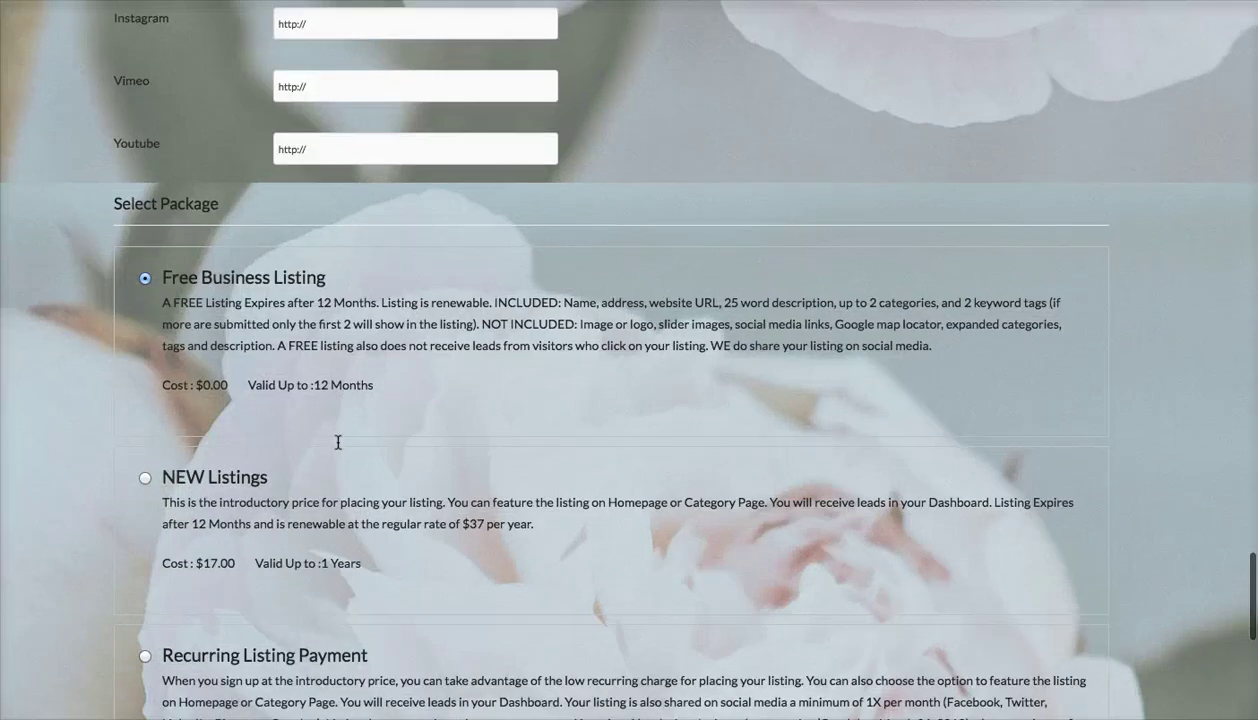
click(145, 479)
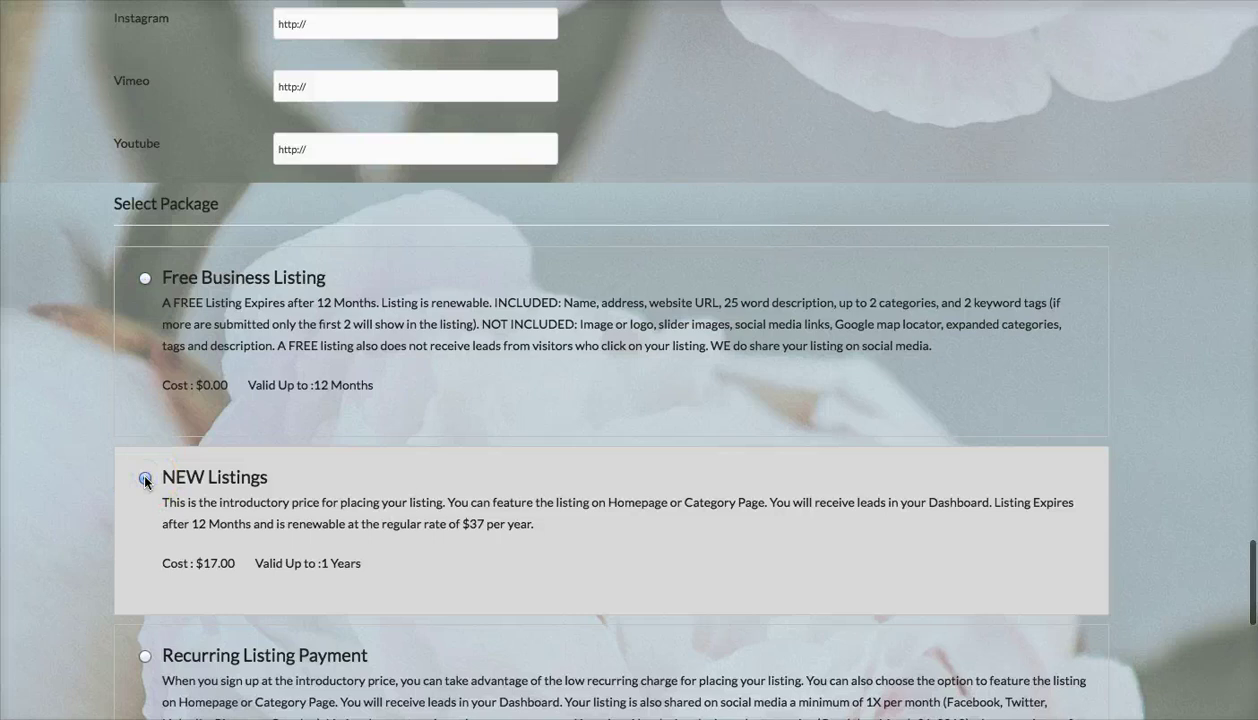
scroll(145, 481, down, 1)
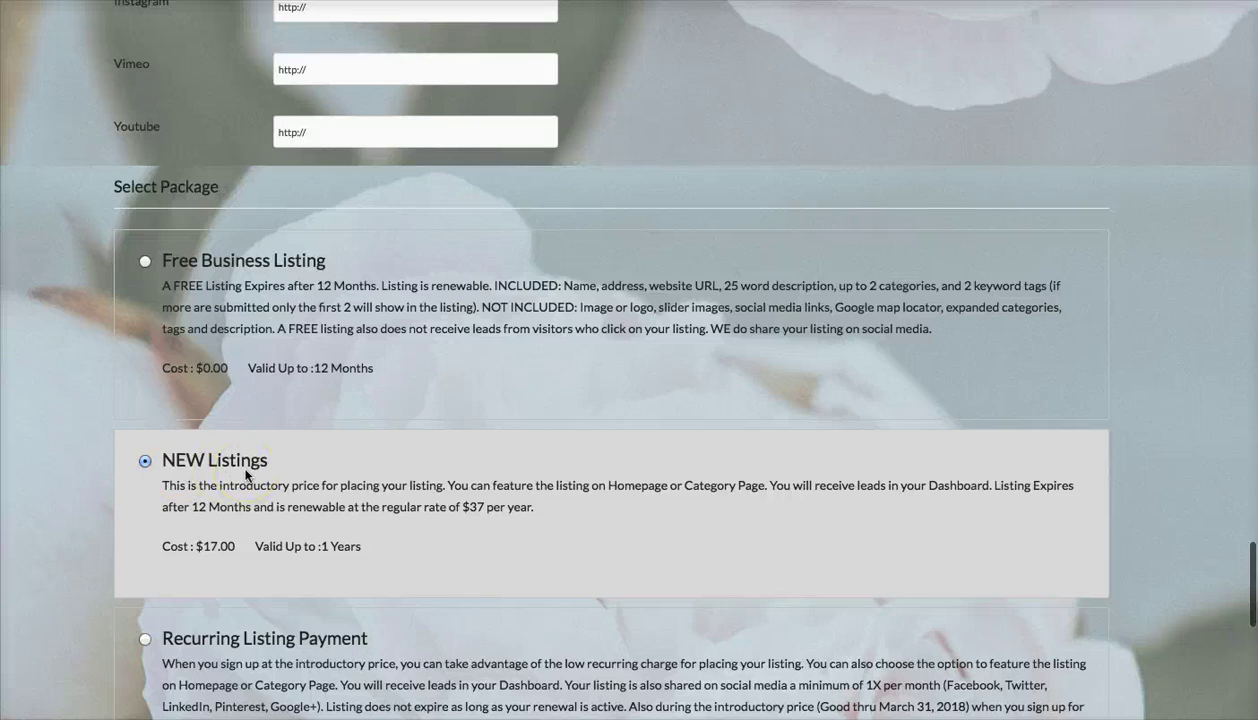
scroll(246, 476, down, 2)
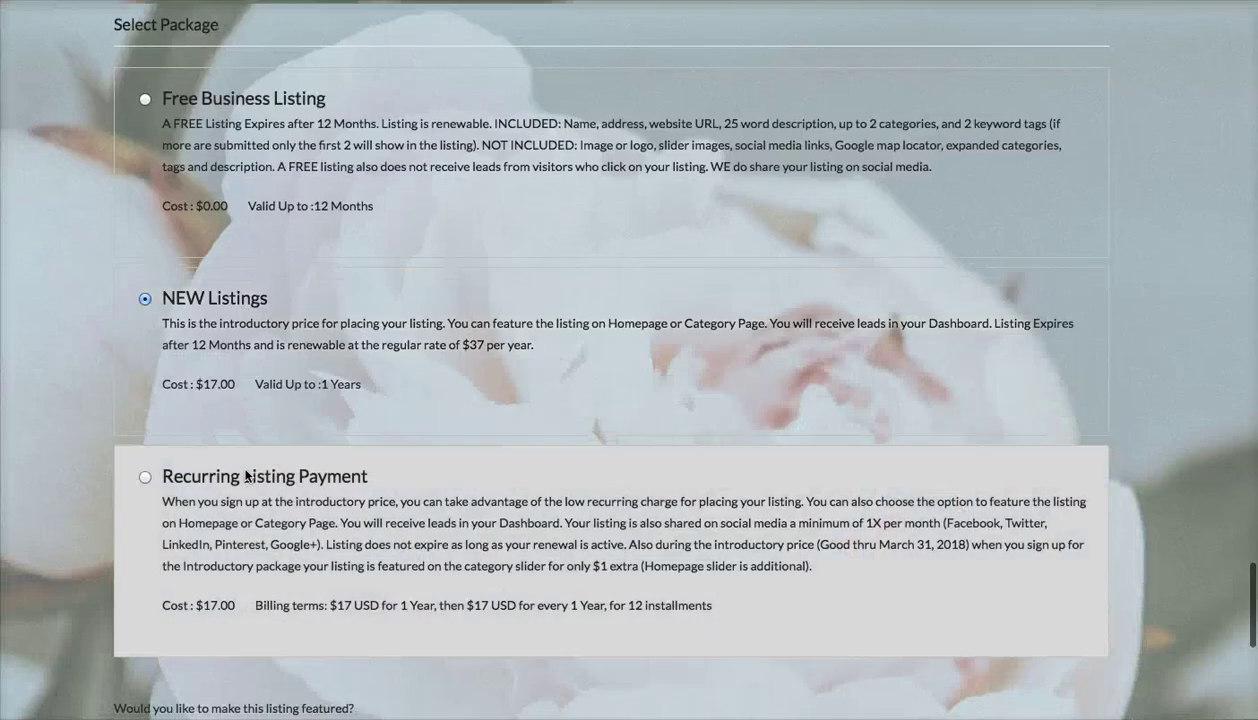
scroll(246, 476, down, 1)
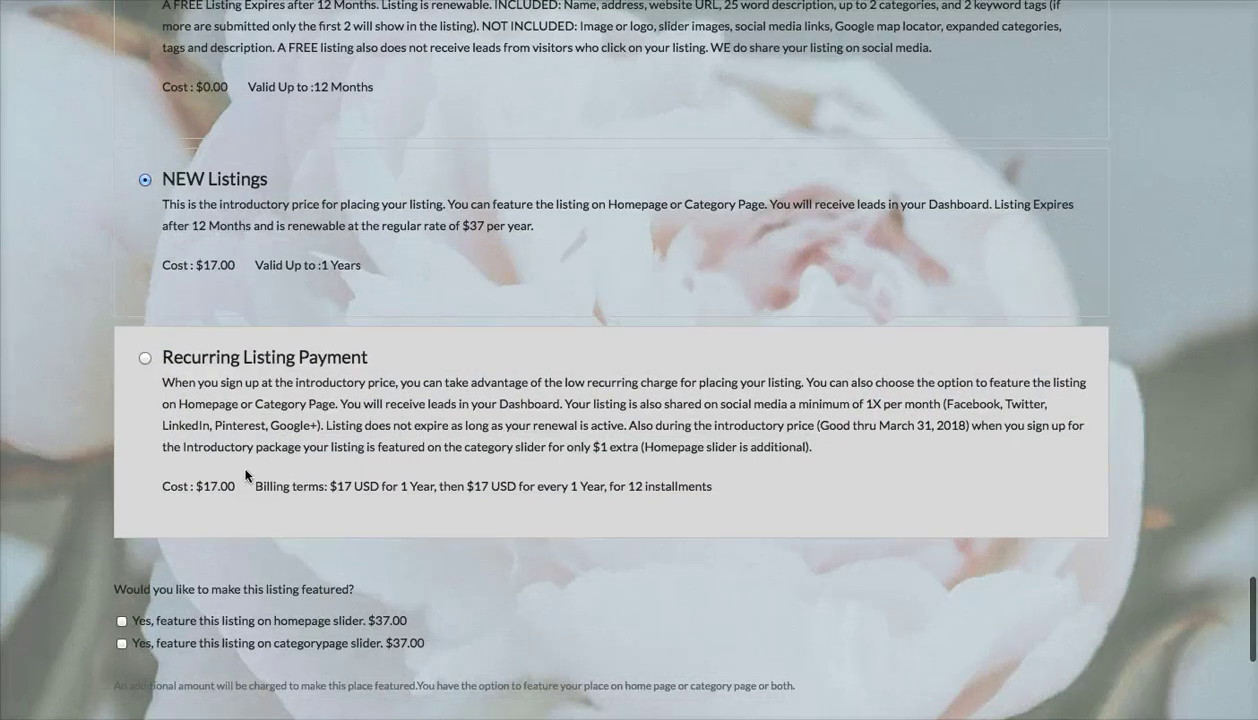
scroll(246, 476, up, 3)
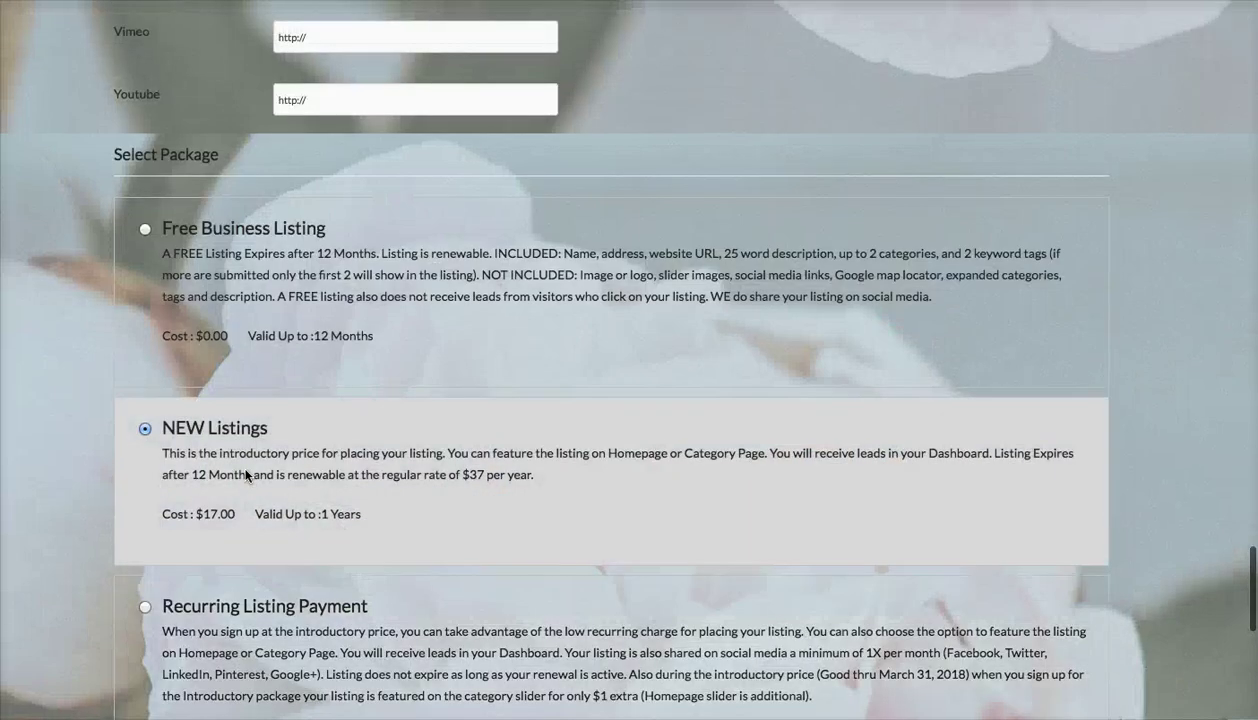
scroll(246, 476, down, 3)
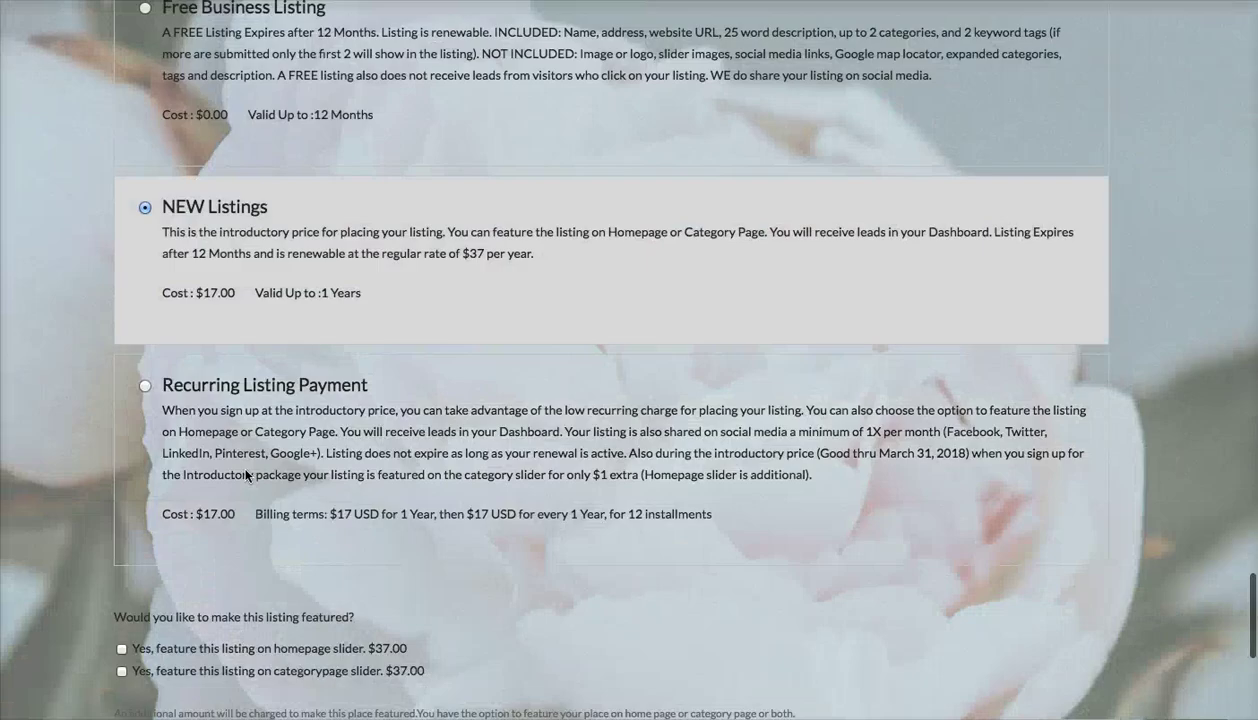
scroll(246, 476, down, 1)
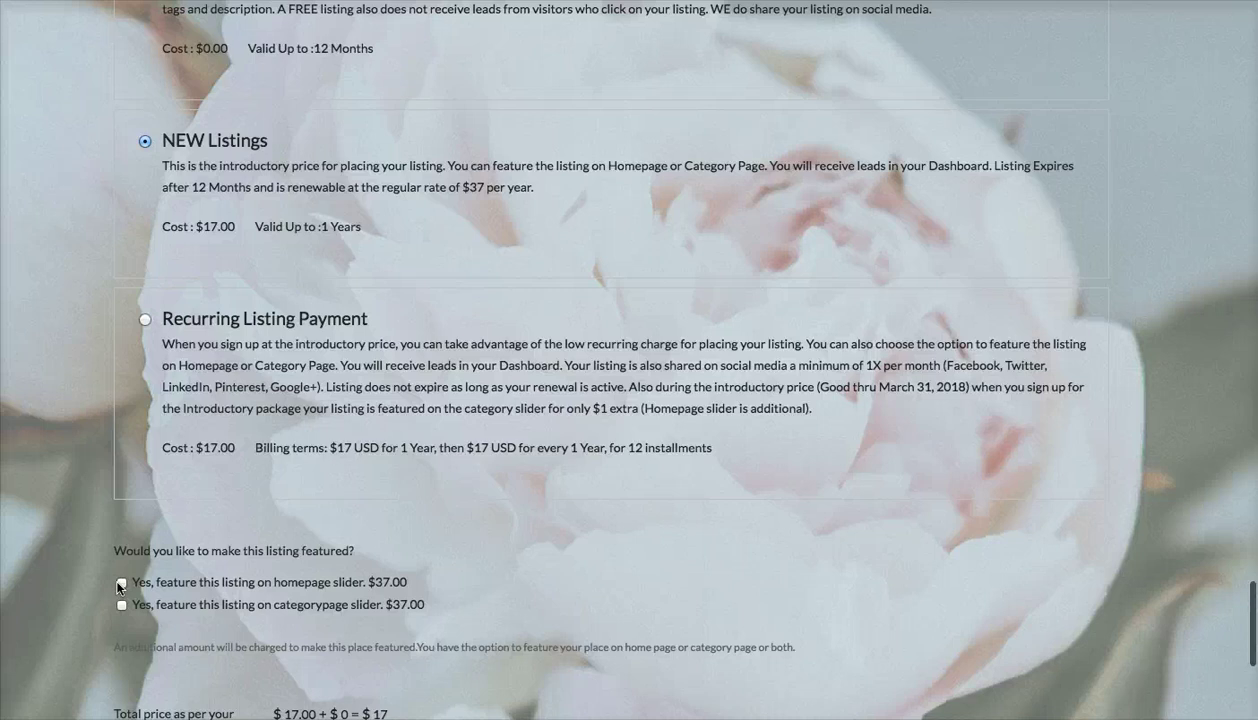
scroll(117, 586, up, 5)
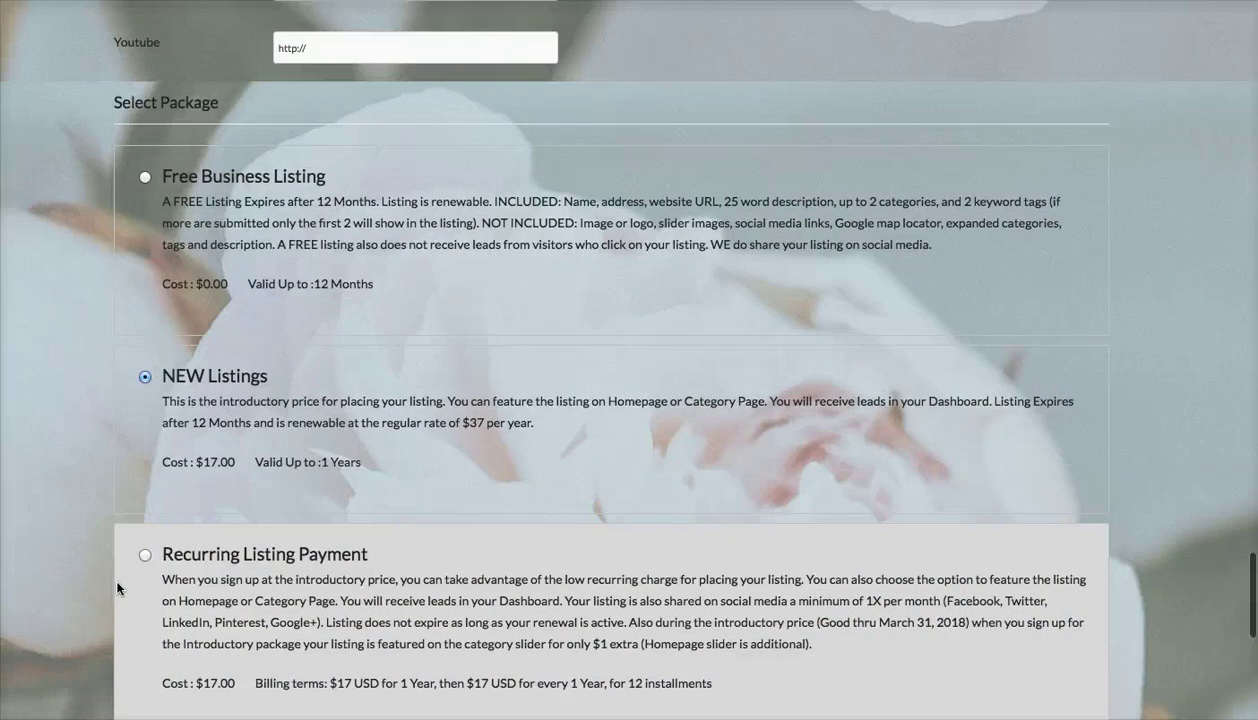
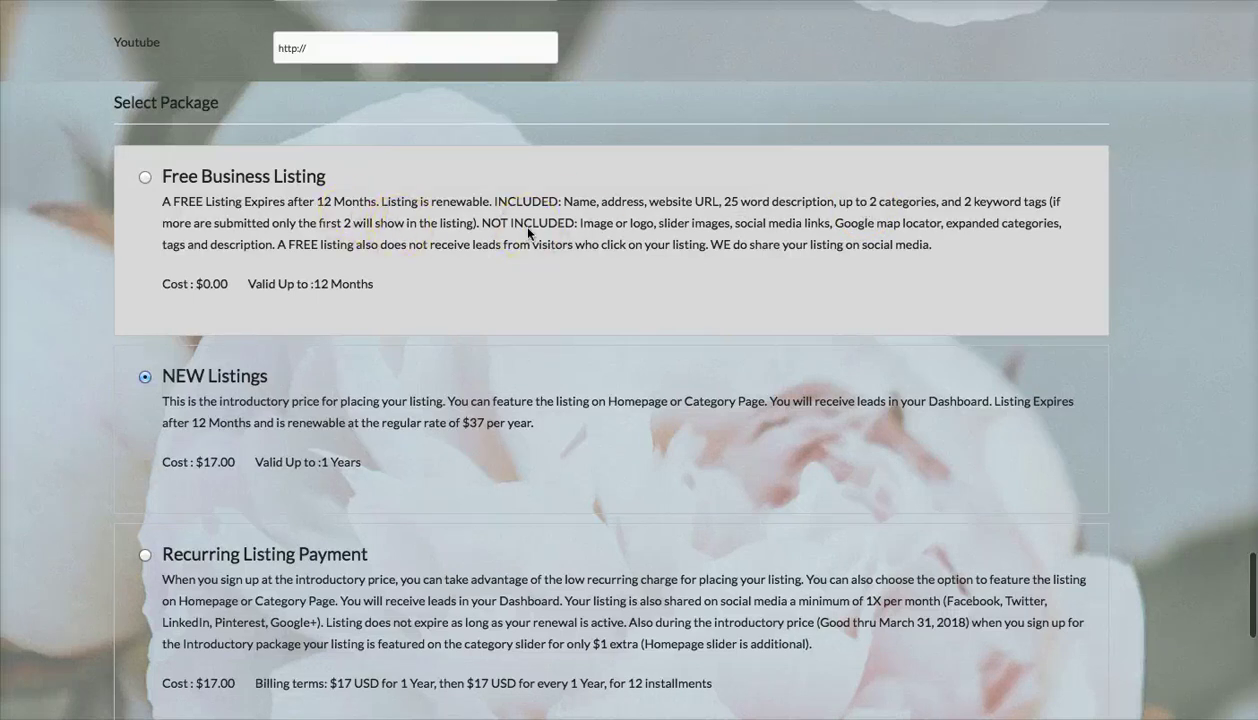
Step: Confirm the NEW Listings package is selected with no featured add-ons, totalling $17
scroll(520, 230, down, 1)
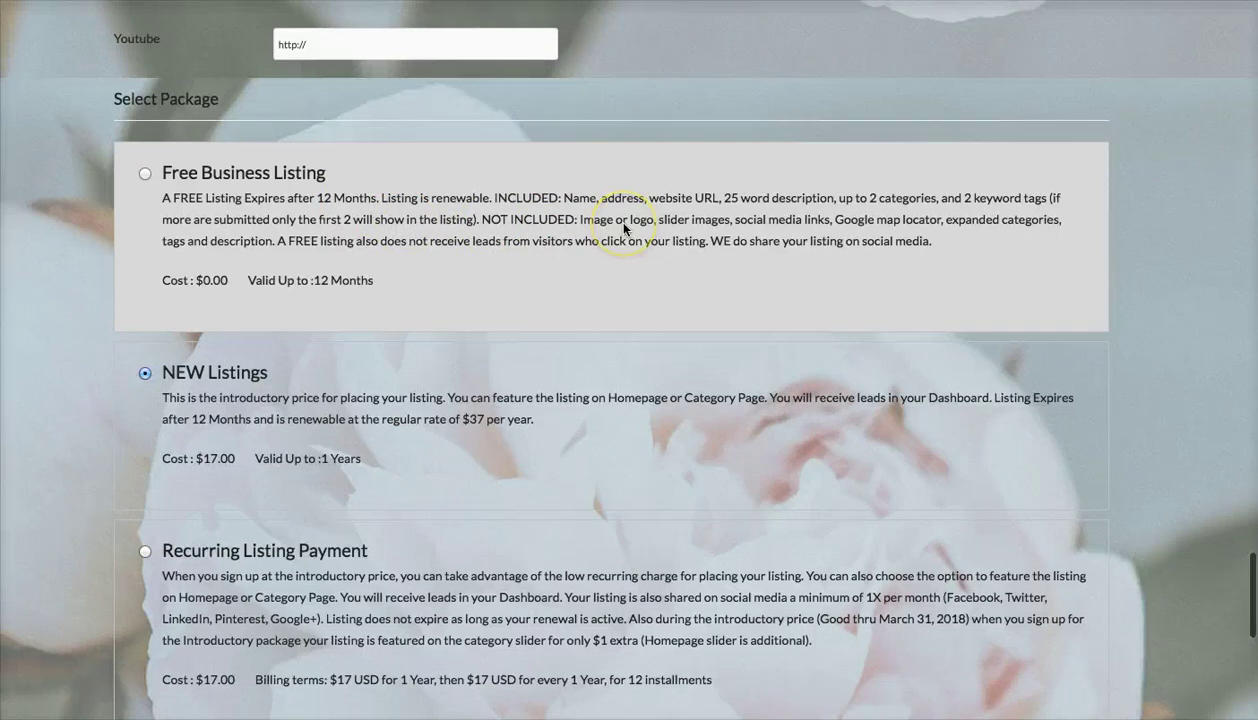
scroll(624, 228, up, 5)
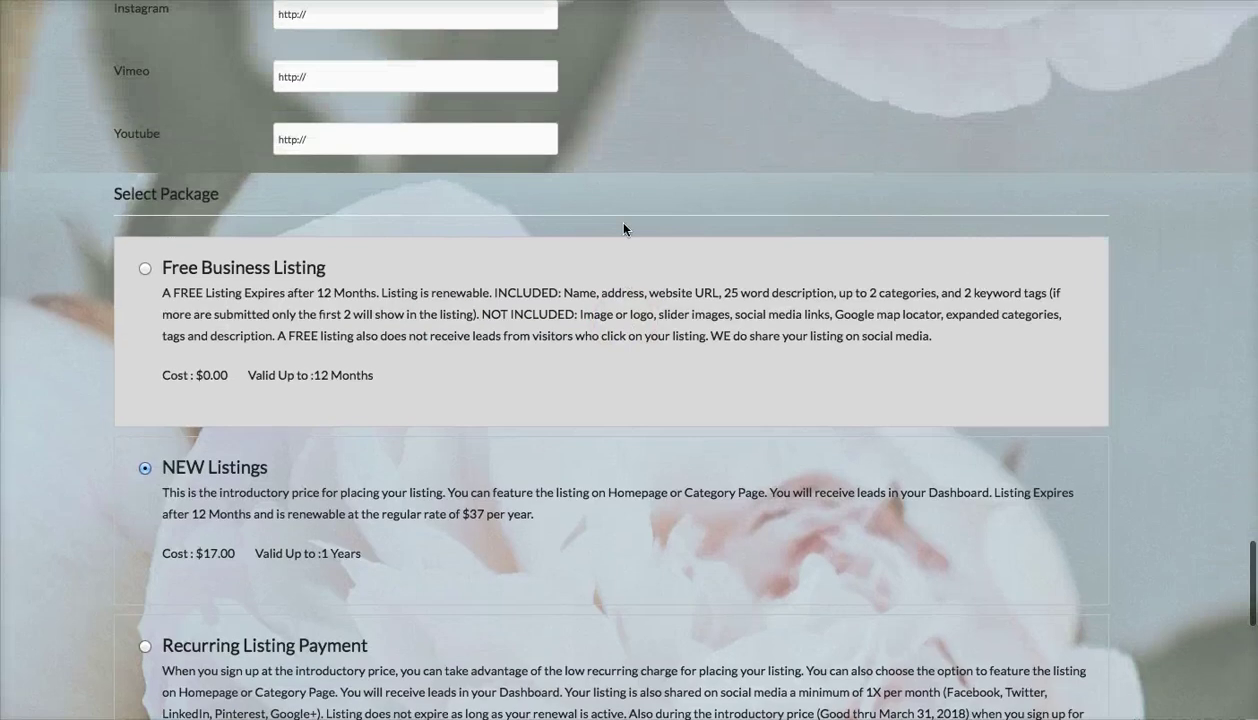
scroll(624, 229, up, 10)
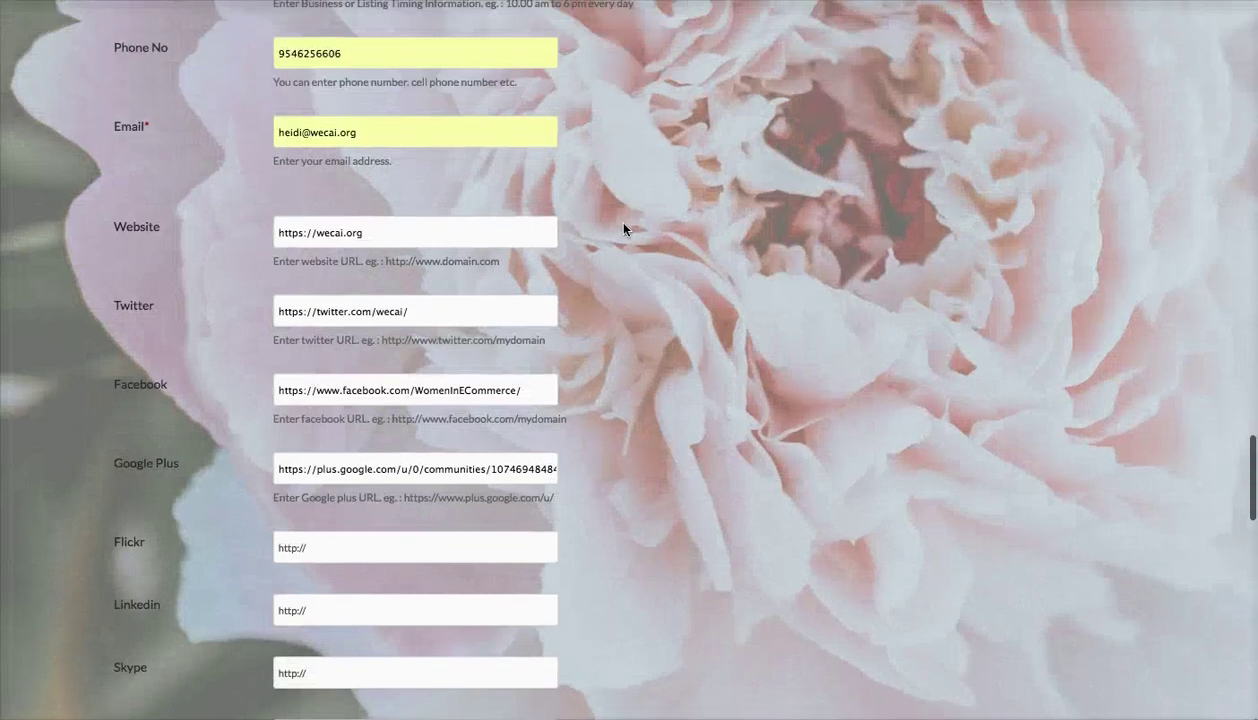
scroll(624, 229, down, 13)
scroll(624, 229, down, 7)
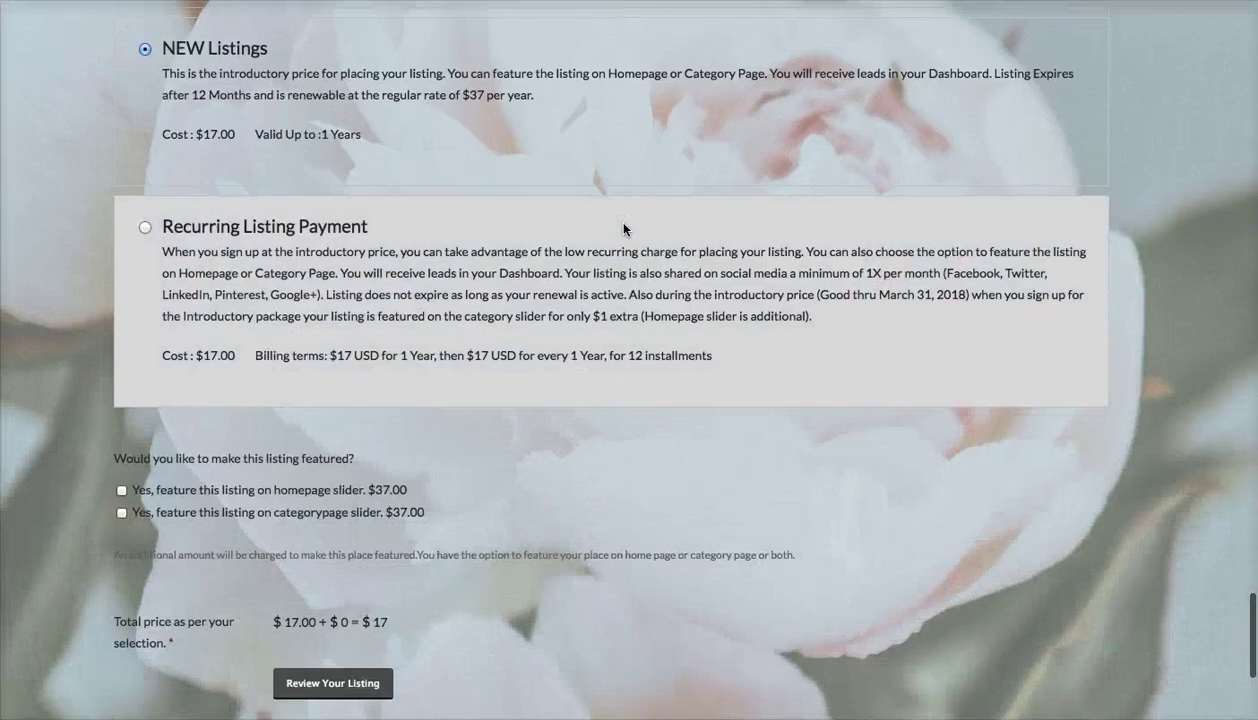
scroll(624, 229, up, 3)
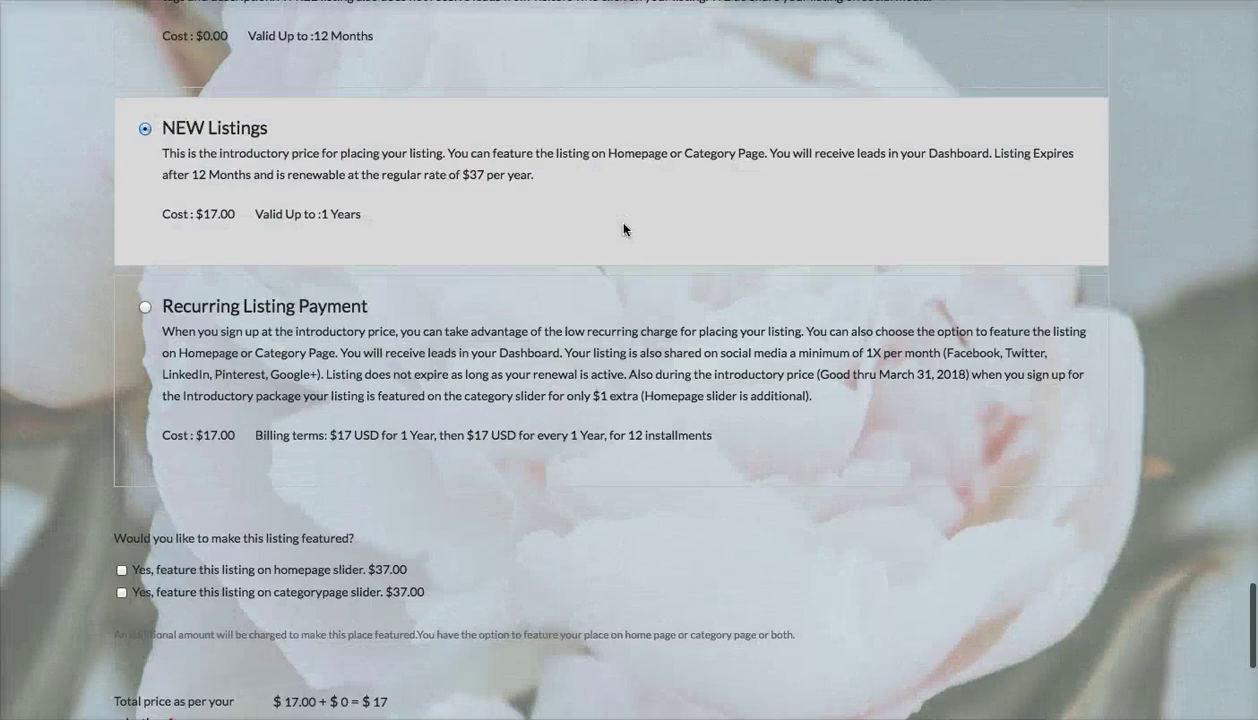
click(228, 300)
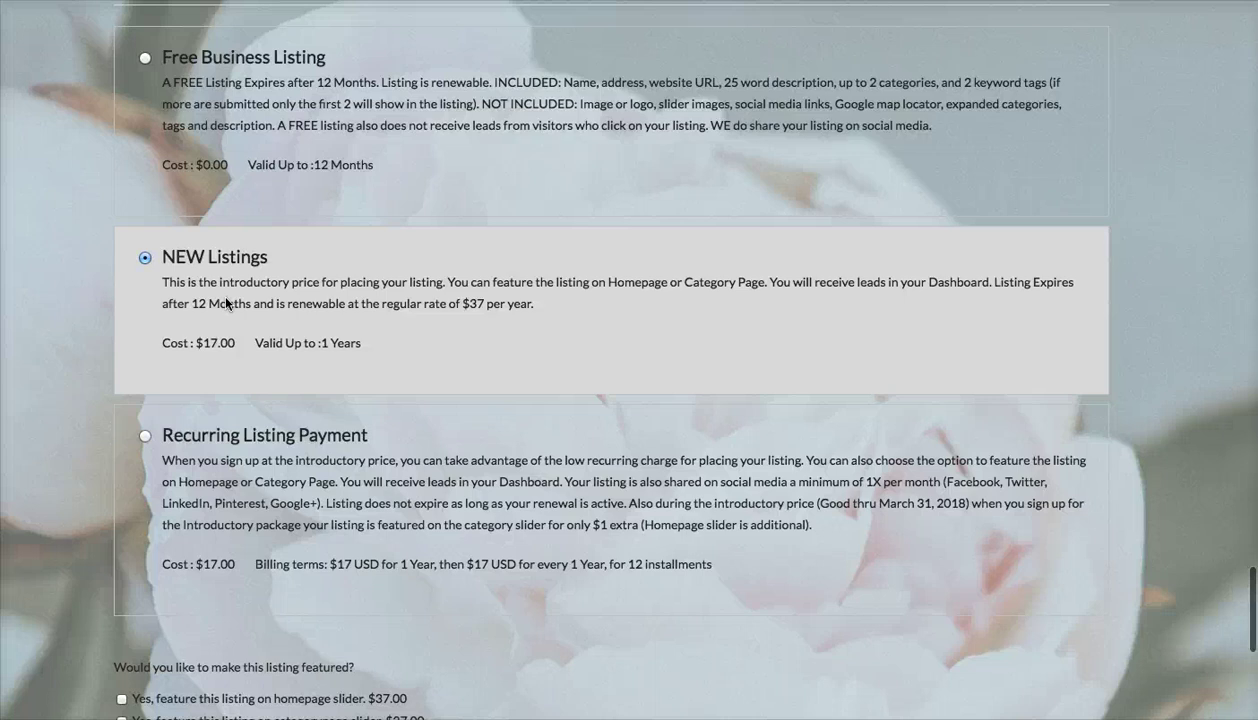
Step: Send the completed listing on to Review Your Listing for preview
scroll(221, 291, down, 5)
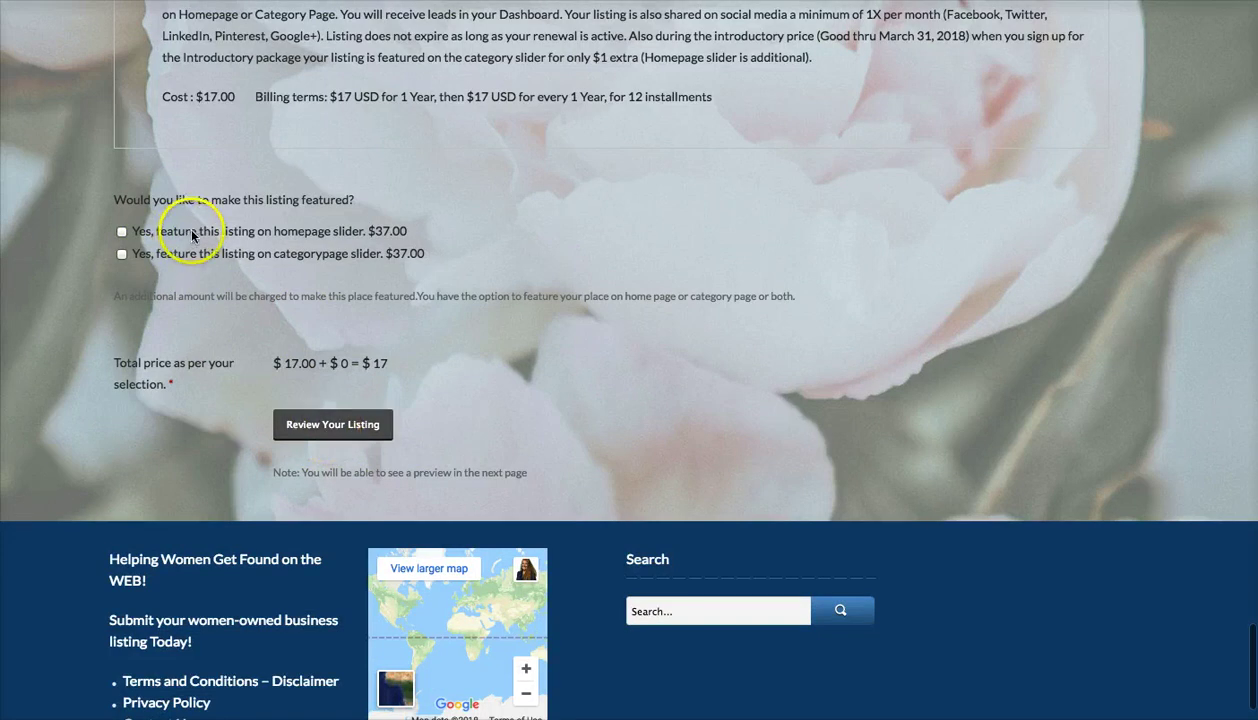
click(323, 430)
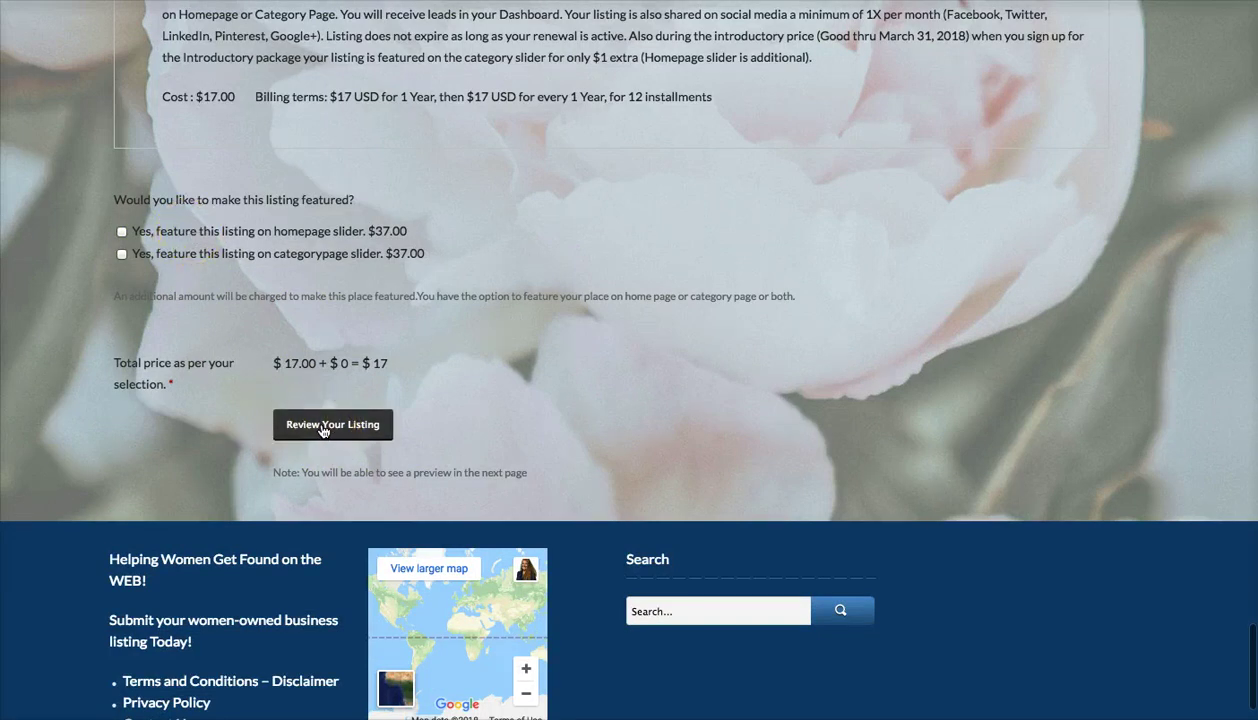
click(534, 393)
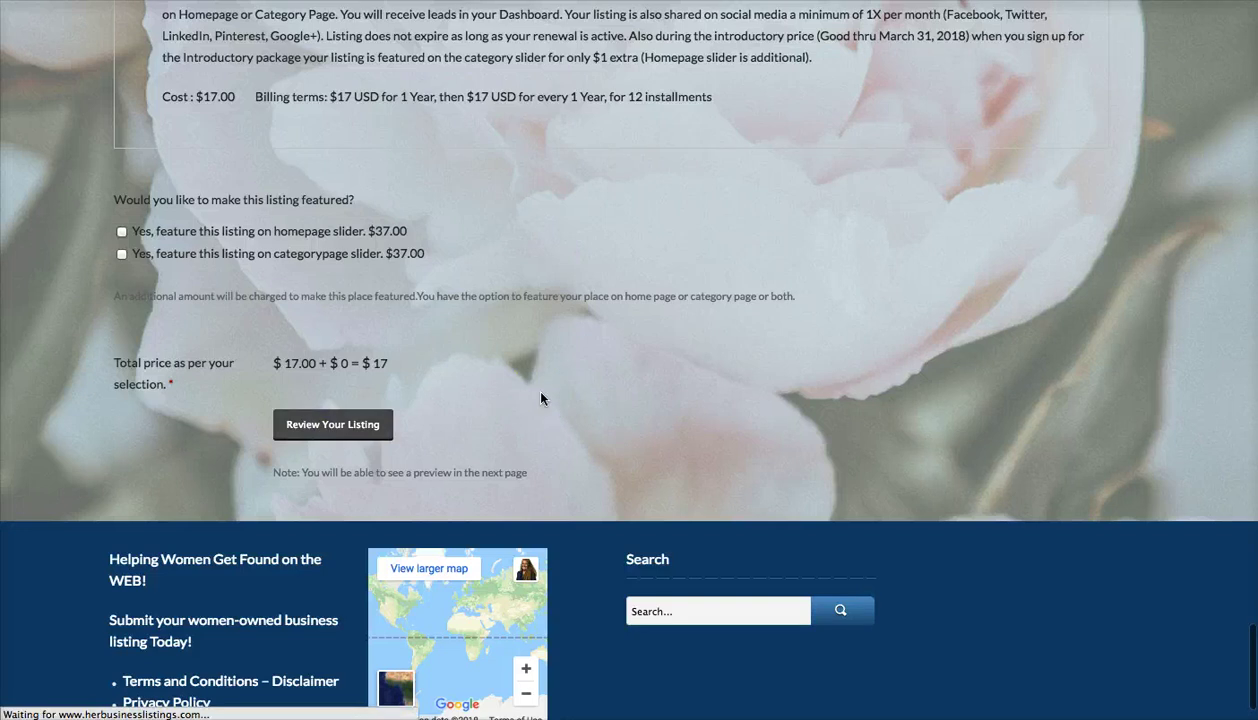
Step: Scroll through the unpublished preview showing $17.00 for 365 days, payable via PayPal
scroll(541, 399, down, 2)
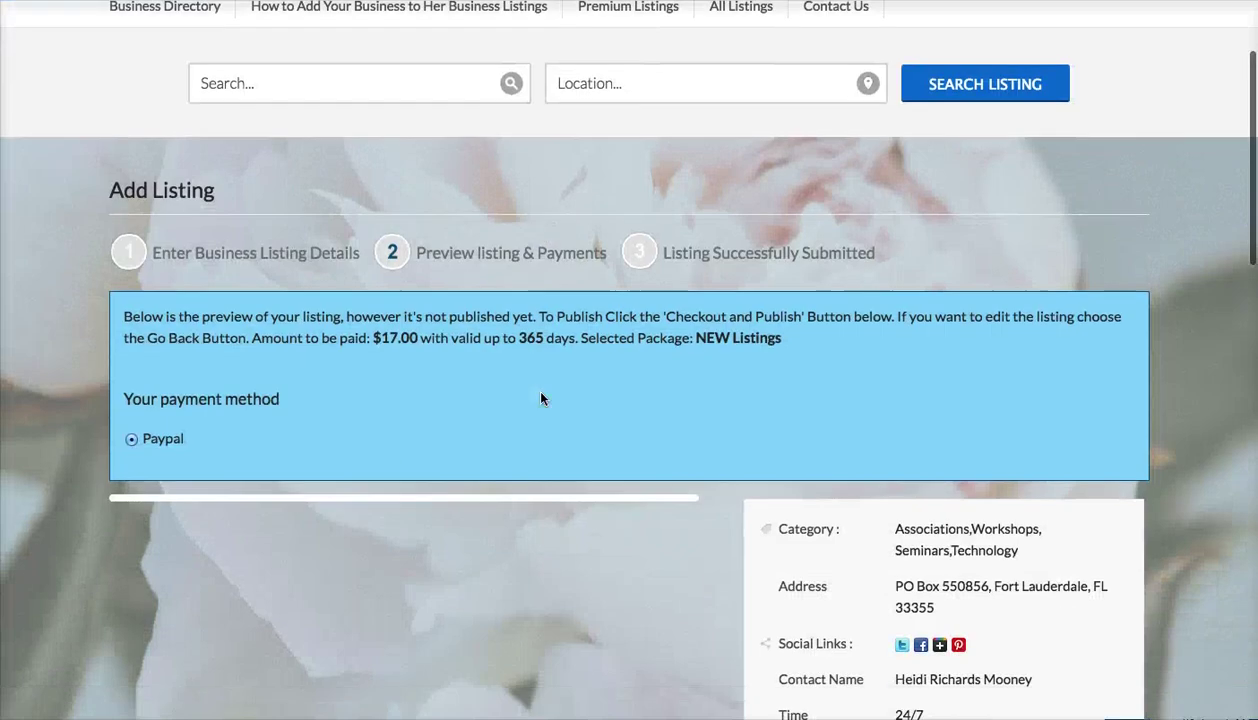
scroll(541, 399, down, 3)
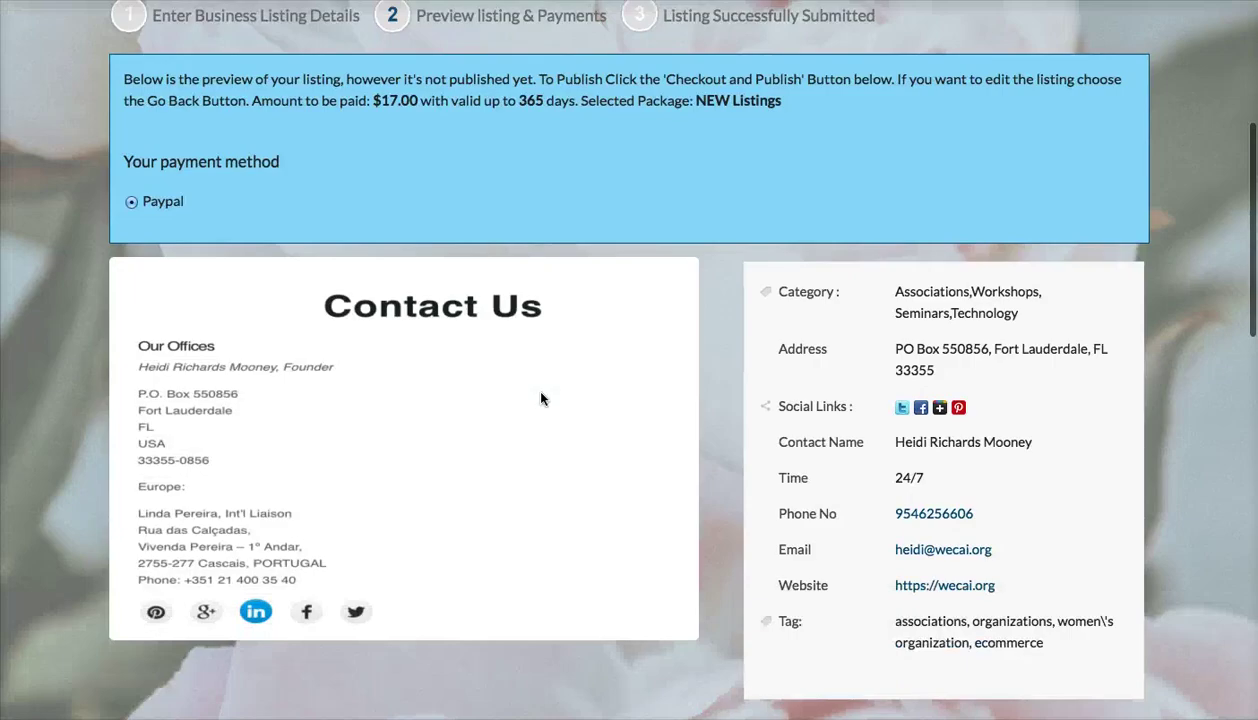
scroll(541, 399, down, 3)
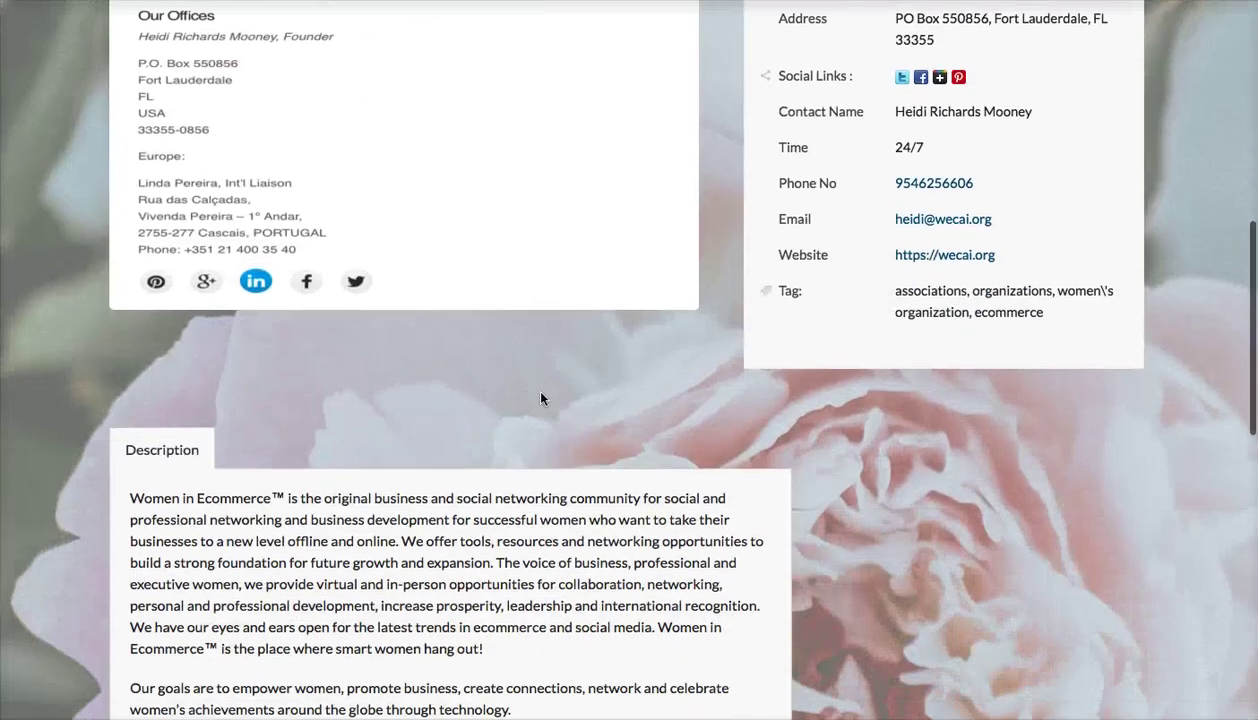
scroll(541, 399, up, 4)
scroll(541, 399, up, 1)
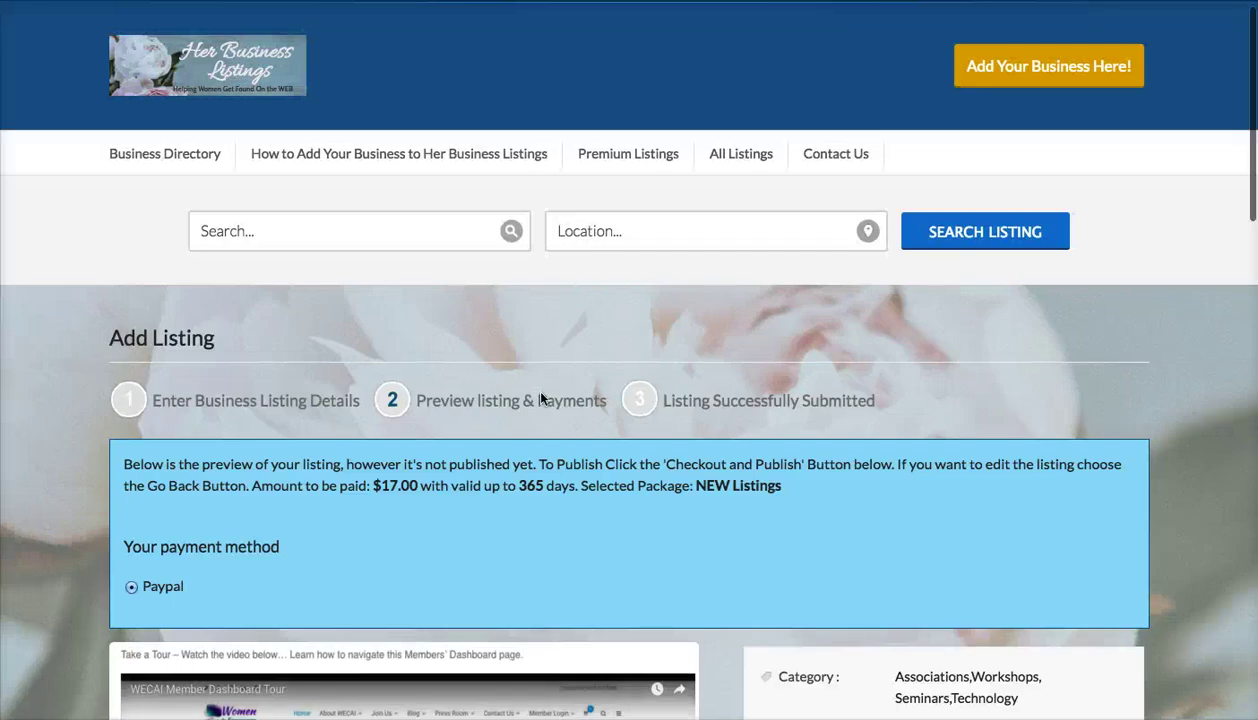
scroll(541, 399, down, 3)
scroll(541, 399, down, 13)
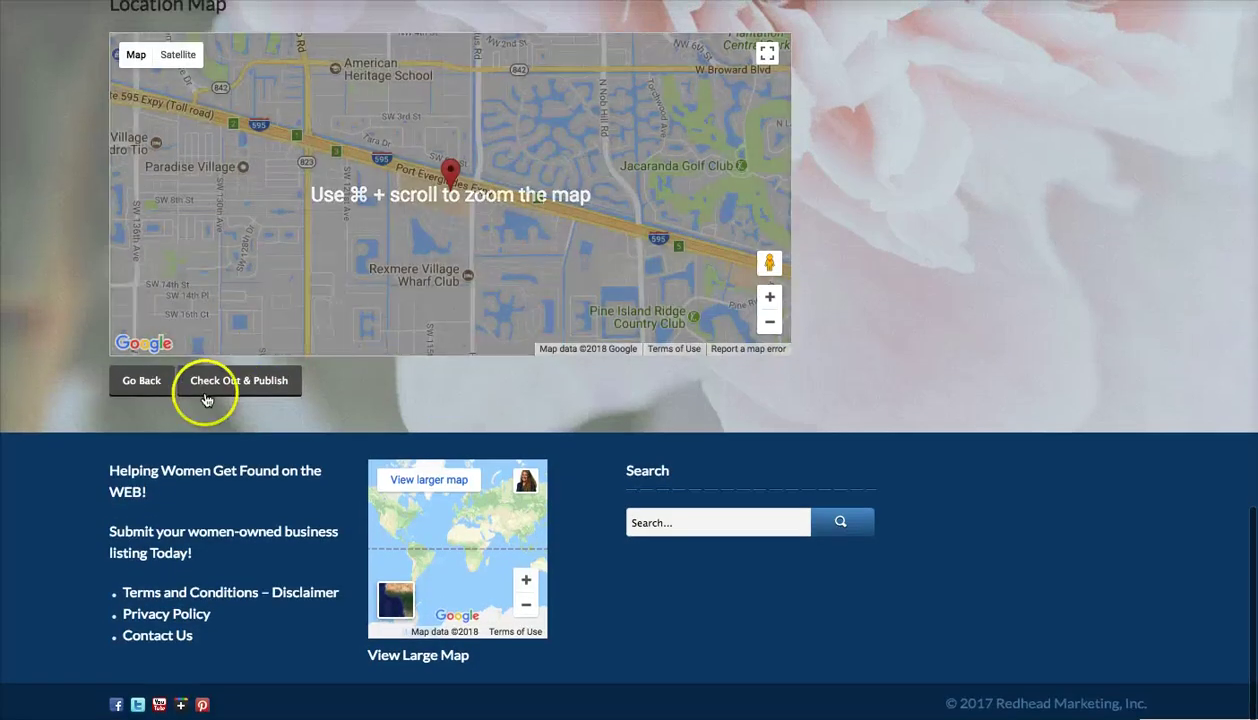
scroll(363, 402, up, 10)
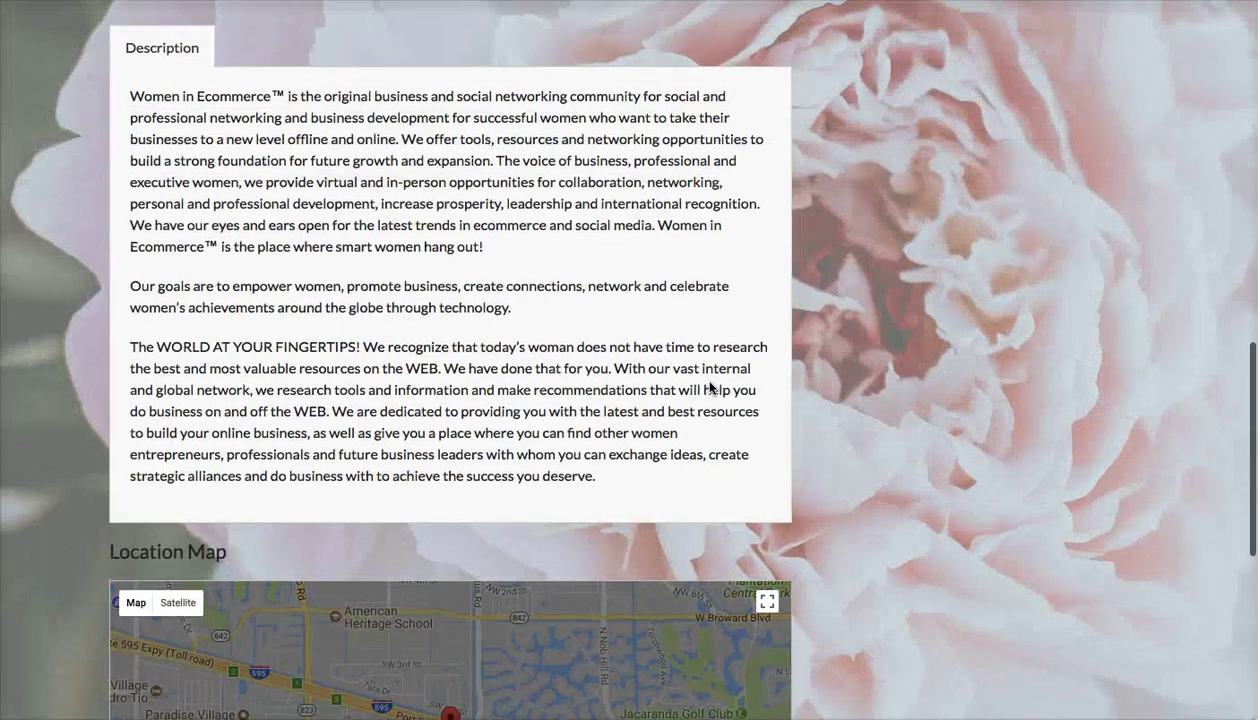
scroll(710, 388, up, 3)
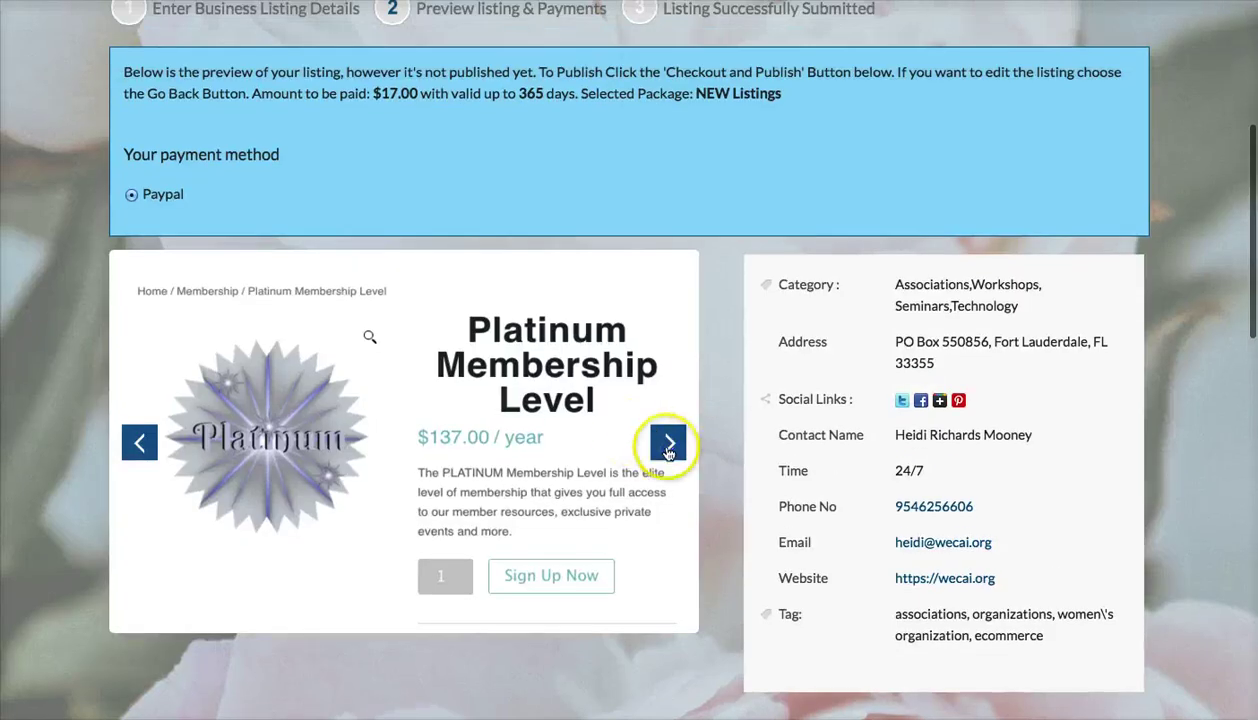
Step: Cycle through the listing's image gallery, from Contact Us to the WECAI website image
click(669, 448)
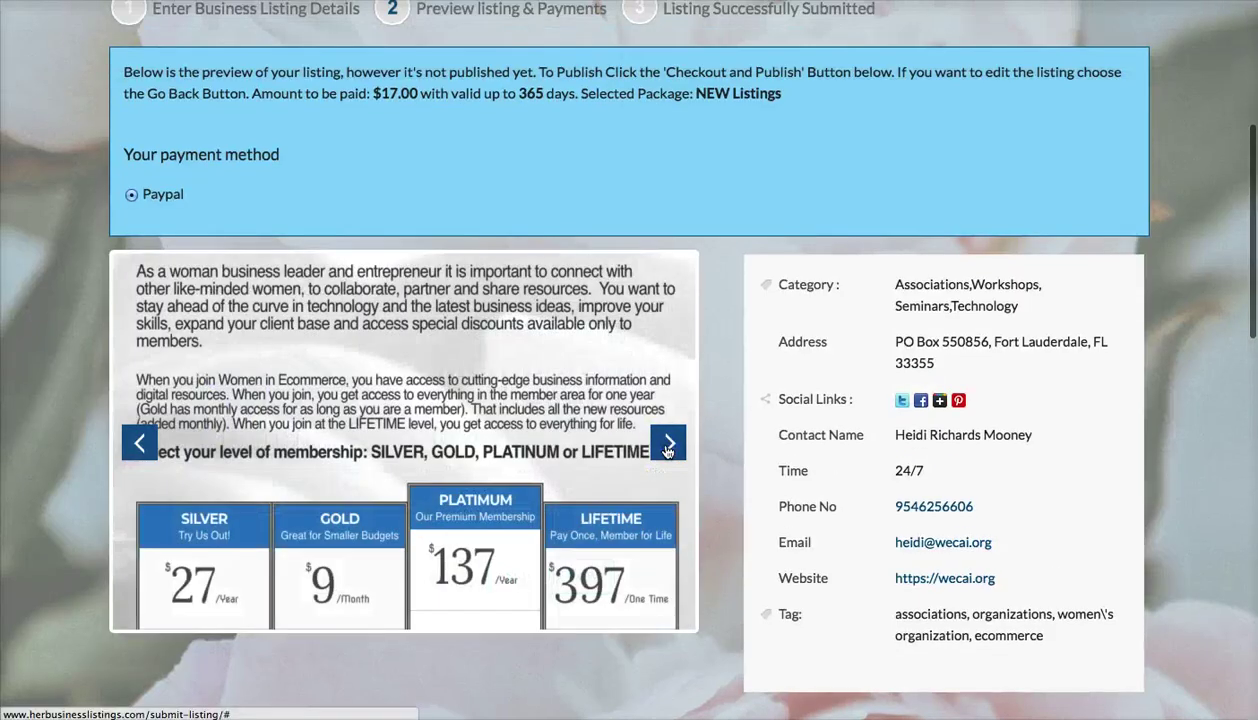
click(668, 447)
click(668, 447)
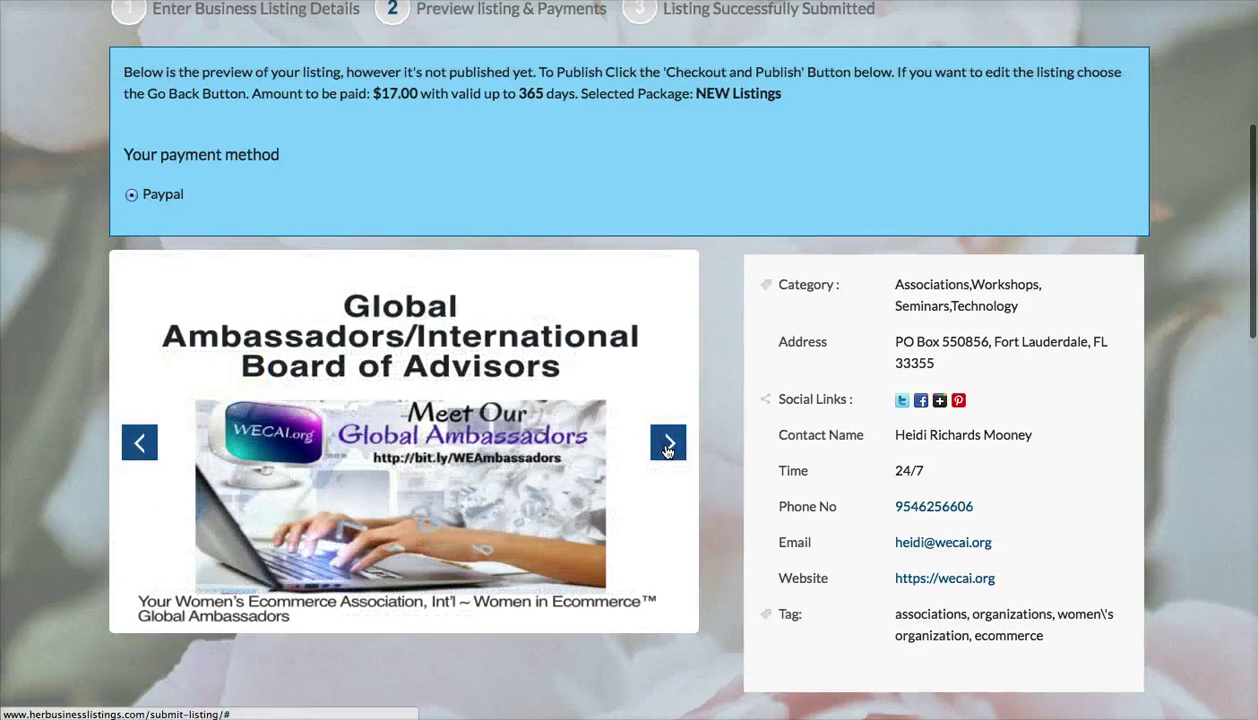
click(668, 447)
click(668, 447)
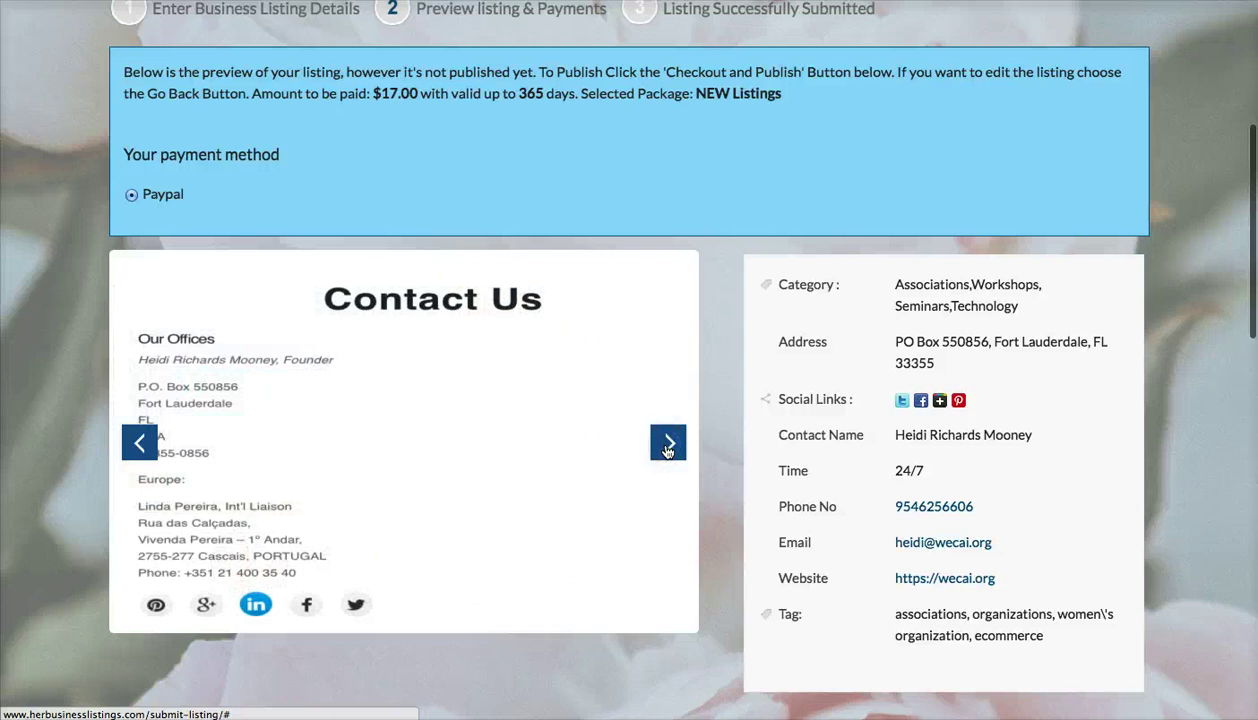
click(668, 447)
click(668, 446)
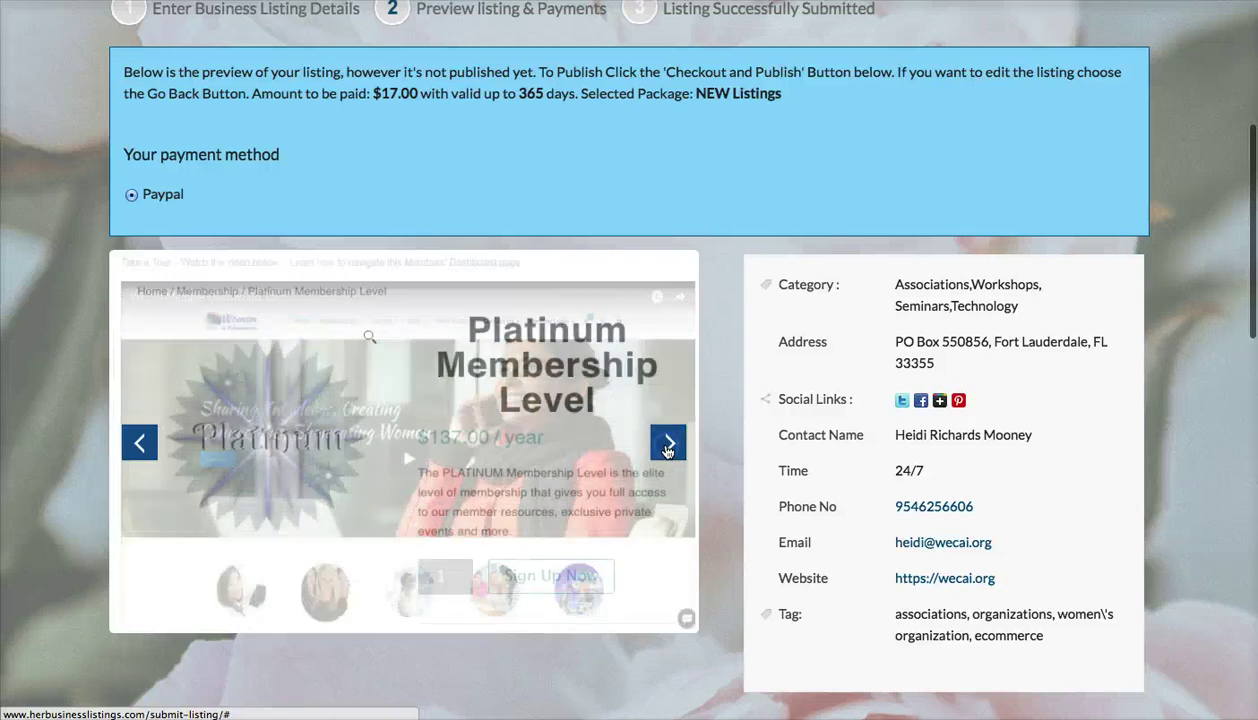
click(668, 446)
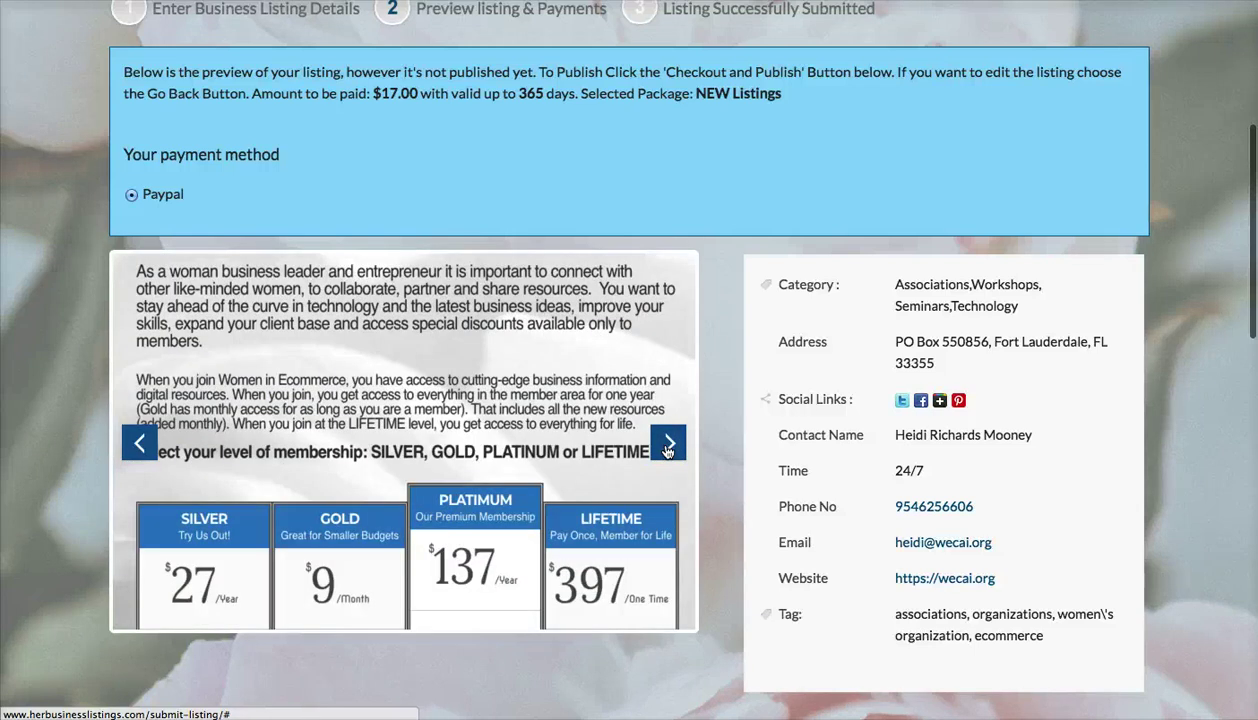
click(668, 446)
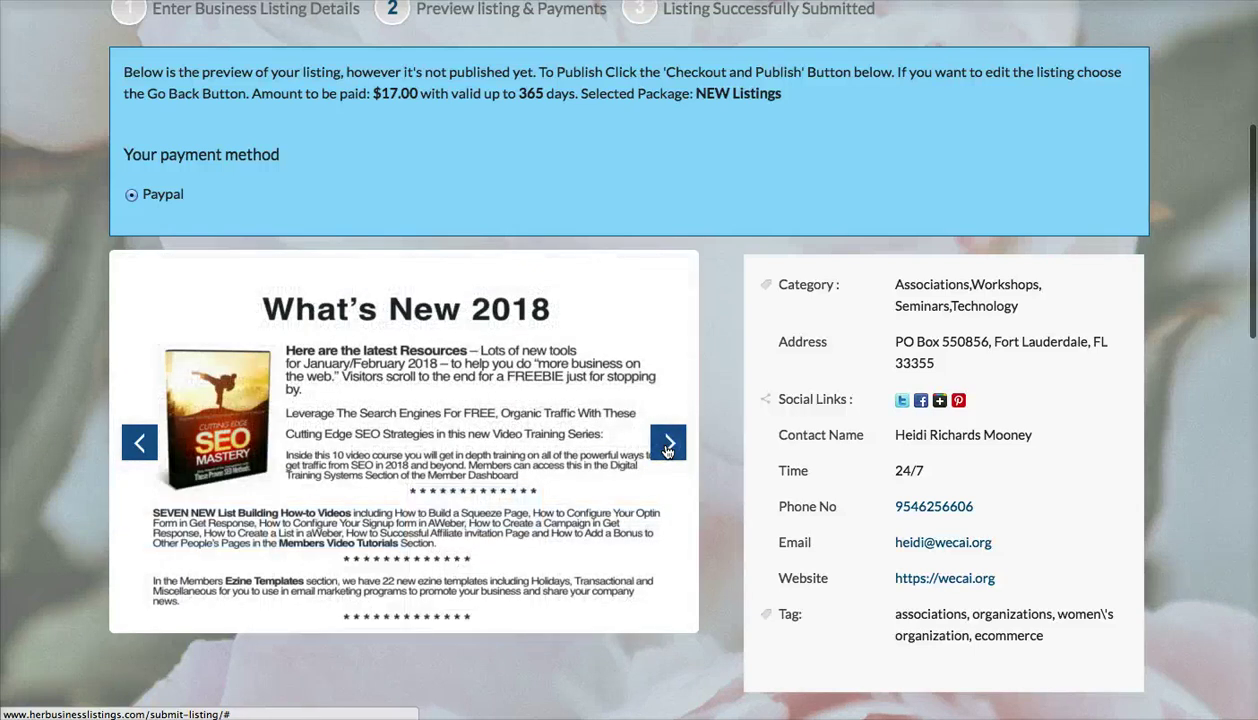
click(668, 446)
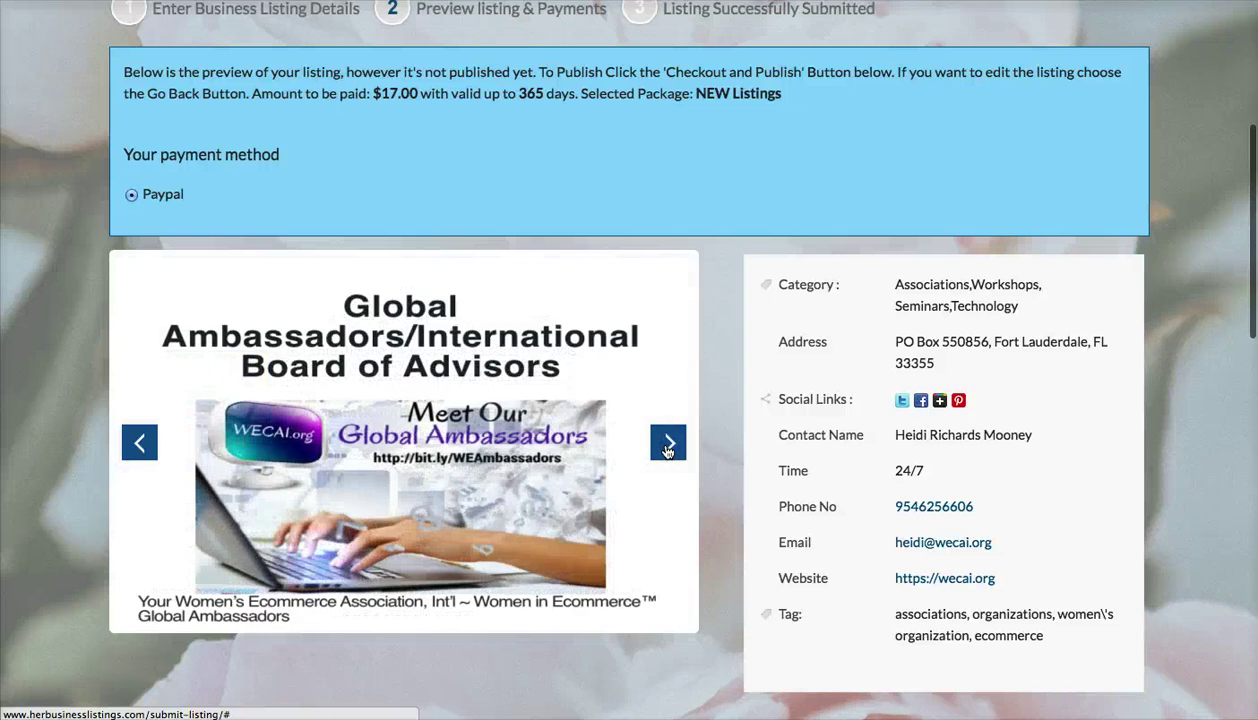
click(668, 446)
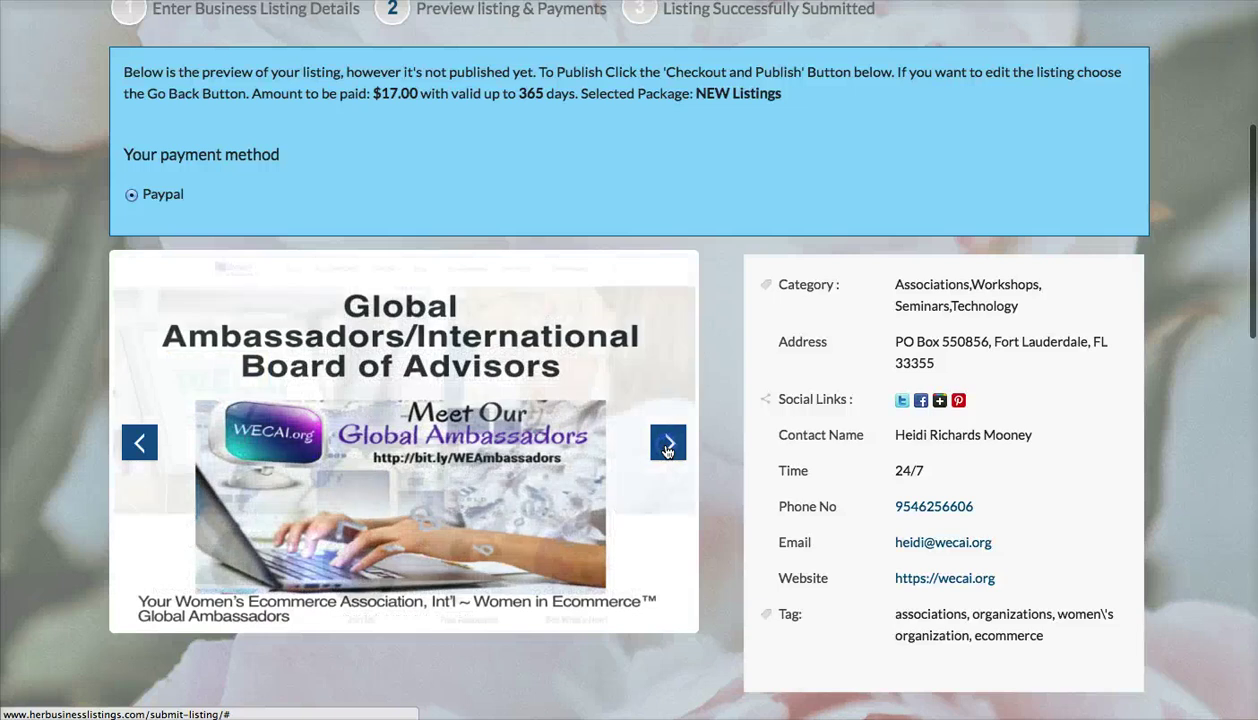
Step: Scroll down past the description to the Location Map and Check Out & Publish
scroll(668, 448, down, 3)
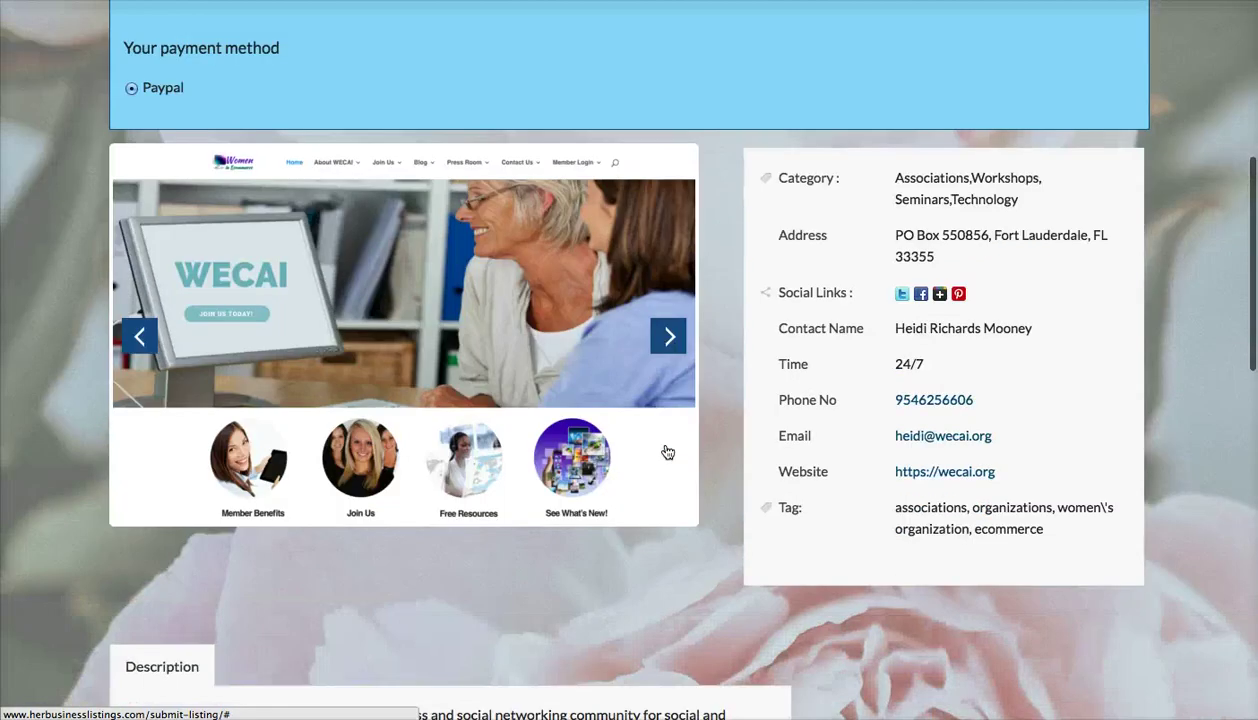
scroll(666, 450, up, 5)
scroll(668, 452, down, 15)
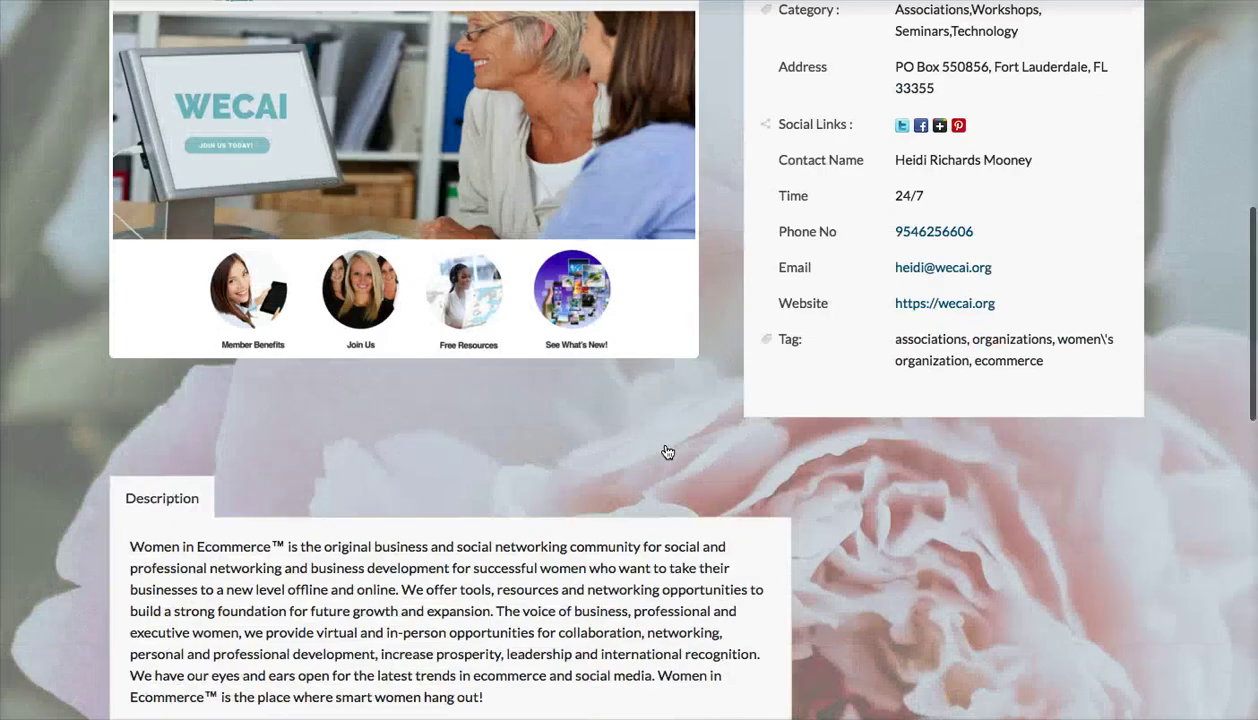
scroll(668, 452, down, 1)
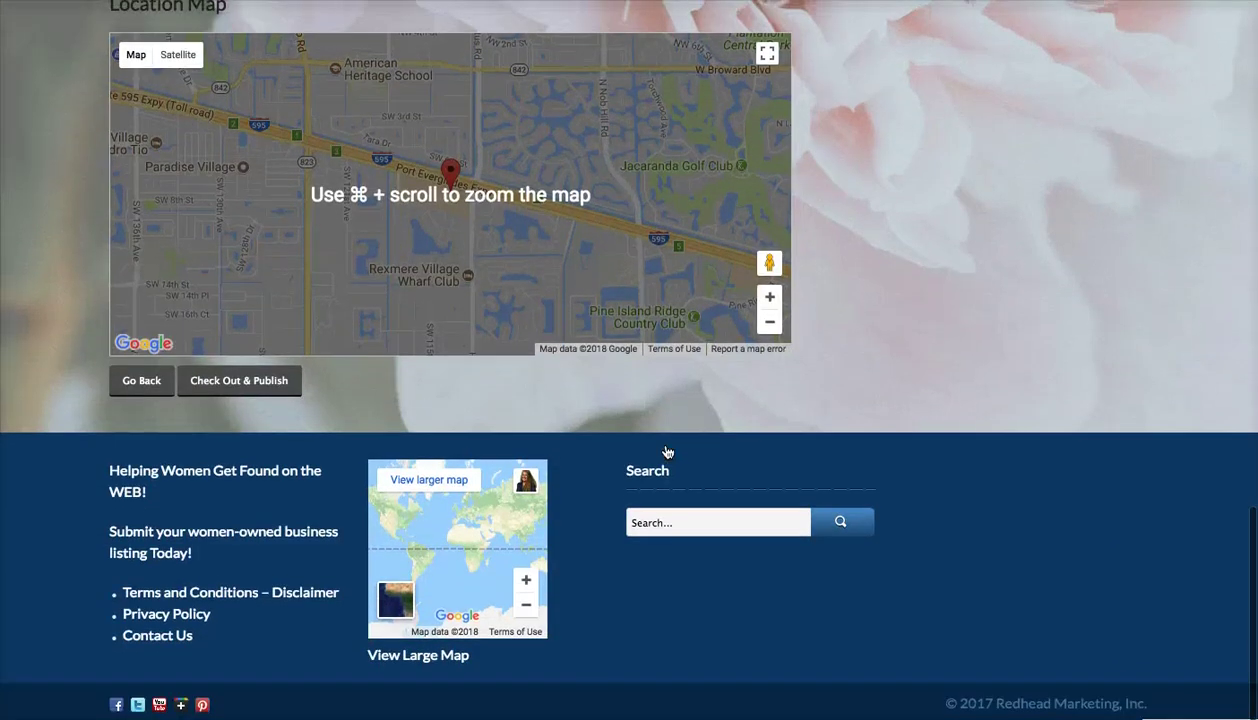
Step: Check out and publish the listing, paying $17.00 USD through PayPal
click(229, 386)
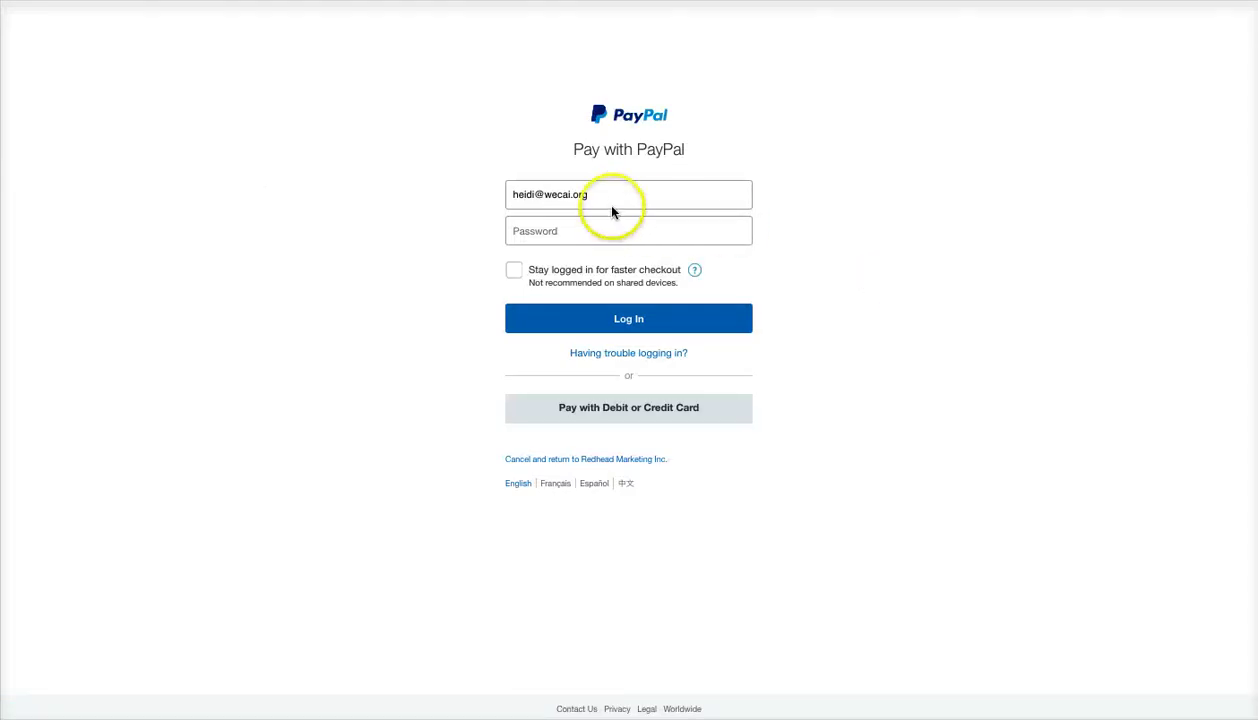
click(610, 201)
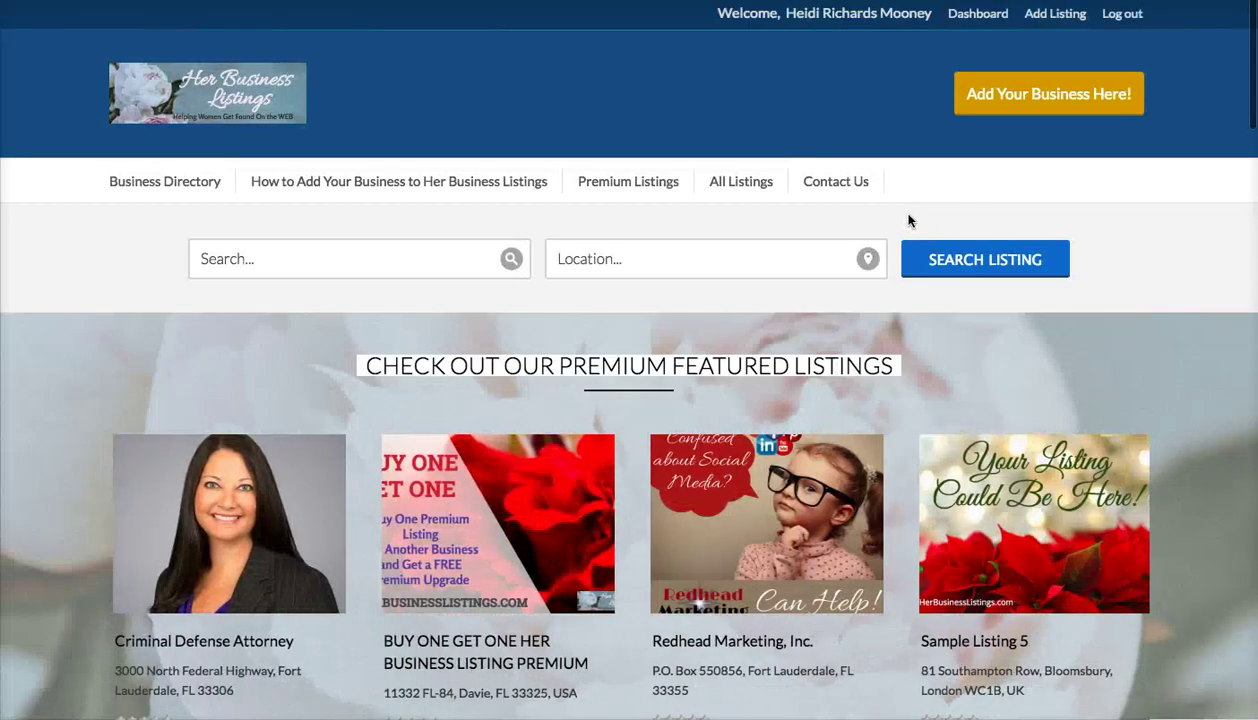
Step: Open a premium featured listing, then return to the Premium Listings directory with Women in Ecommerce first
click(455, 533)
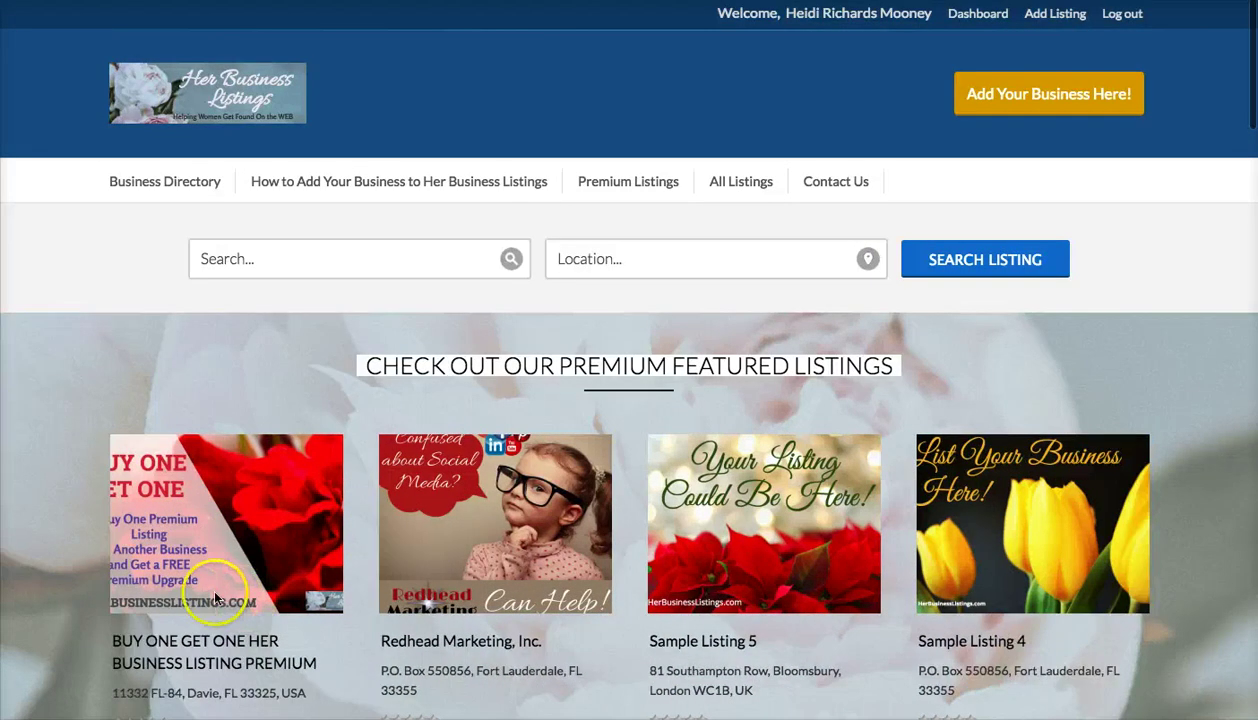
click(281, 464)
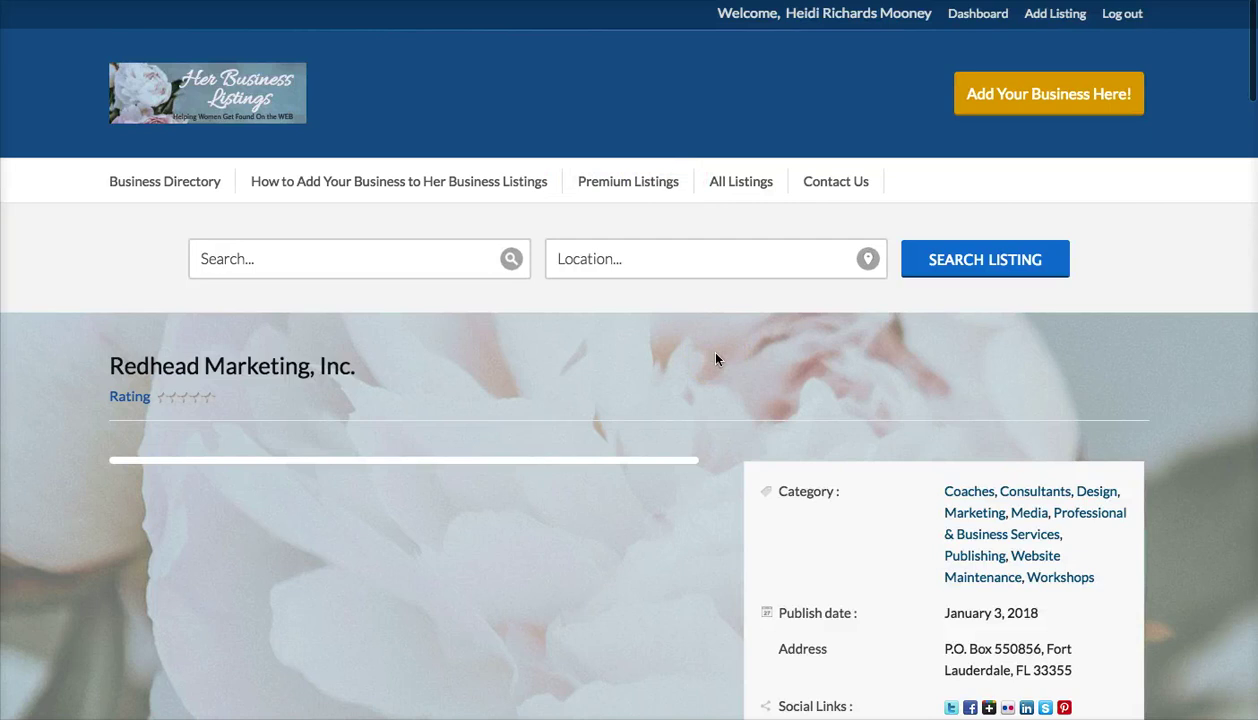
key(alt+Left)
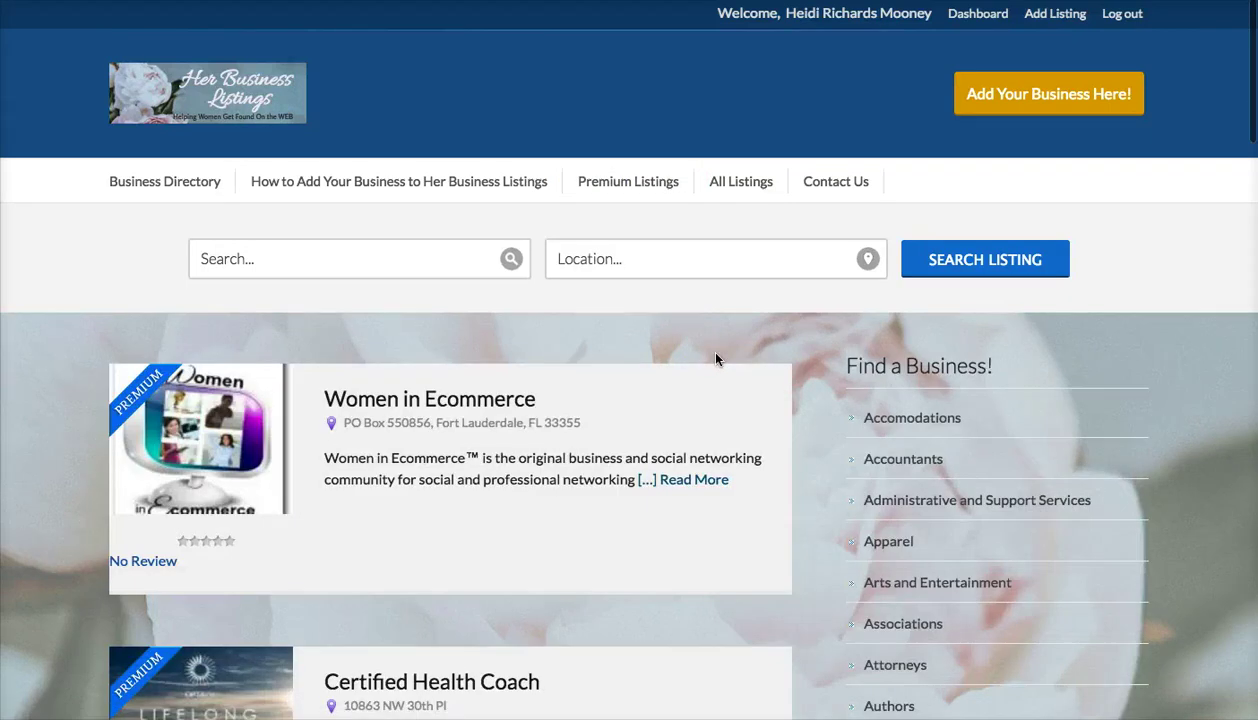
Step: Open the live Women in Ecommerce listing page
scroll(716, 359, down, 9)
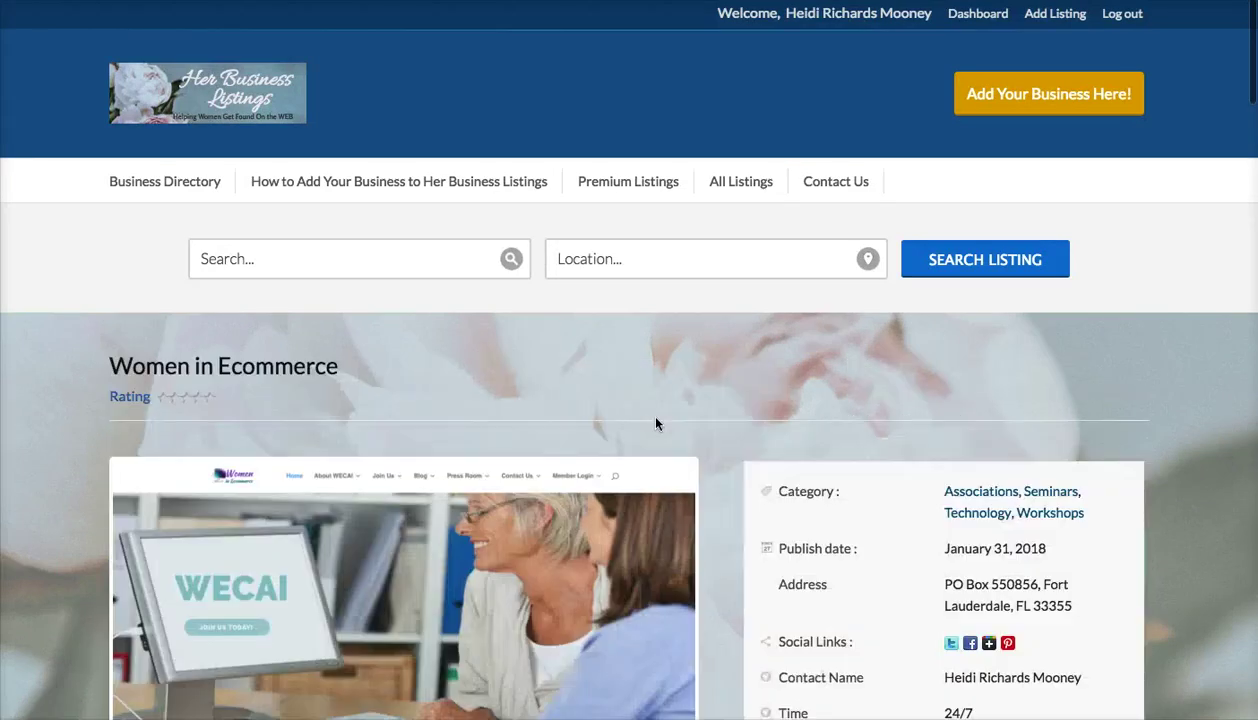
scroll(656, 424, down, 2)
click(983, 379)
click(905, 390)
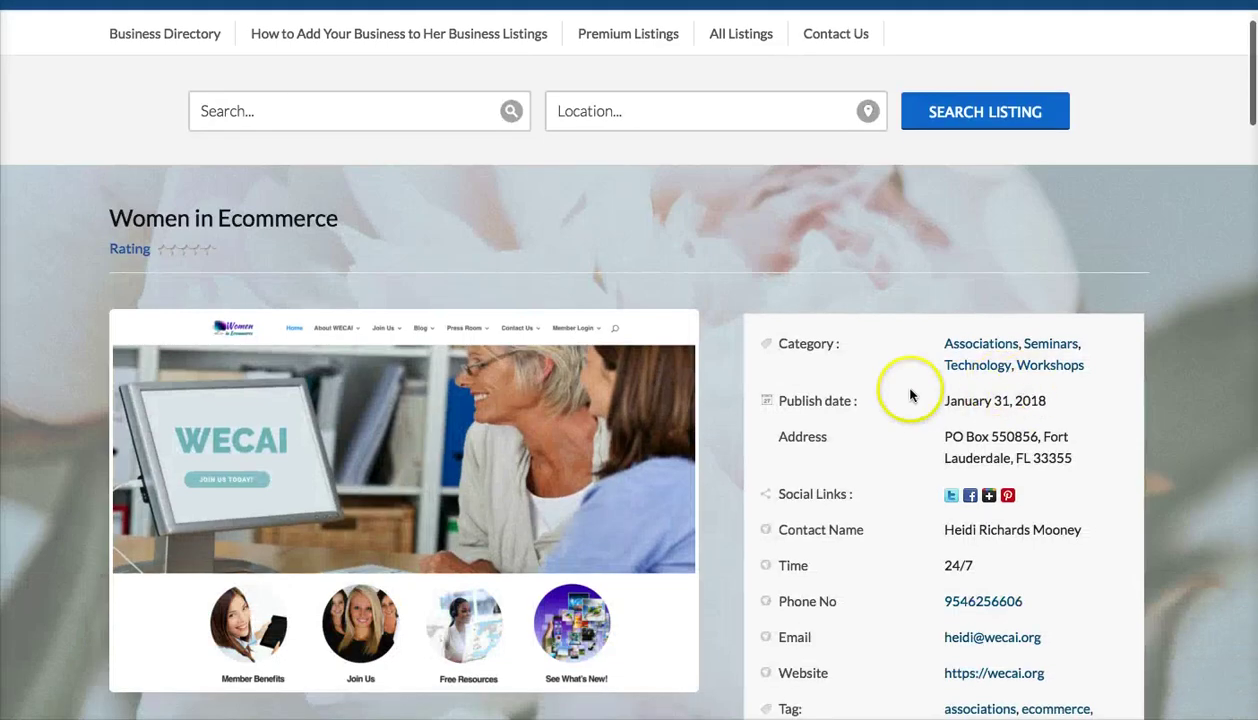
Step: Review the listing's details, description, map and related listings, then return to the top
scroll(911, 394, down, 1)
scroll(911, 395, down, 1)
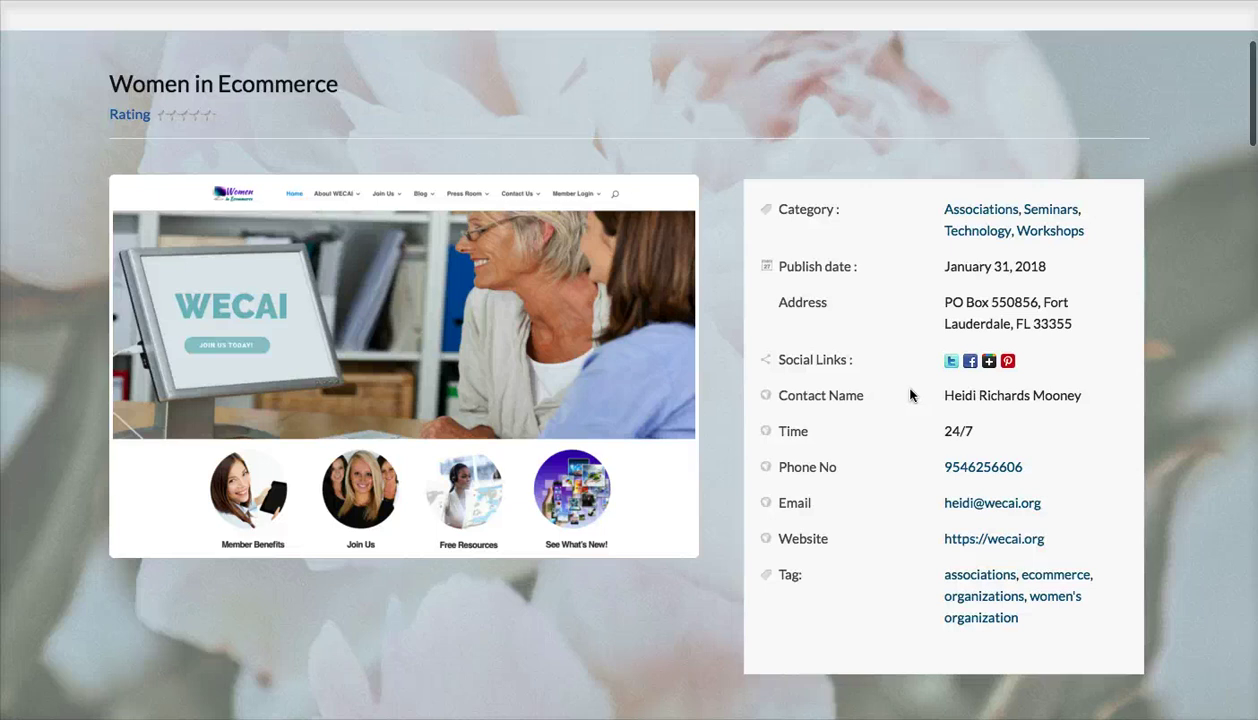
scroll(910, 395, down, 2)
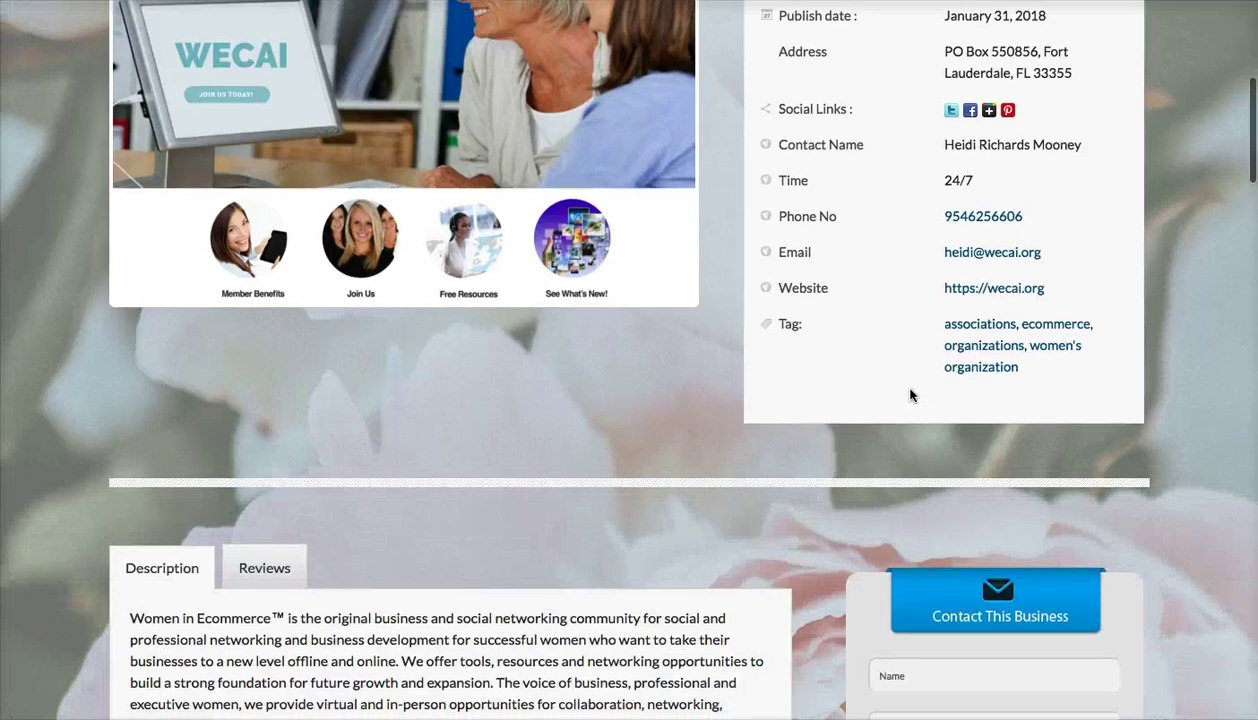
scroll(910, 395, up, 2)
scroll(910, 395, down, 1)
scroll(910, 395, down, 9)
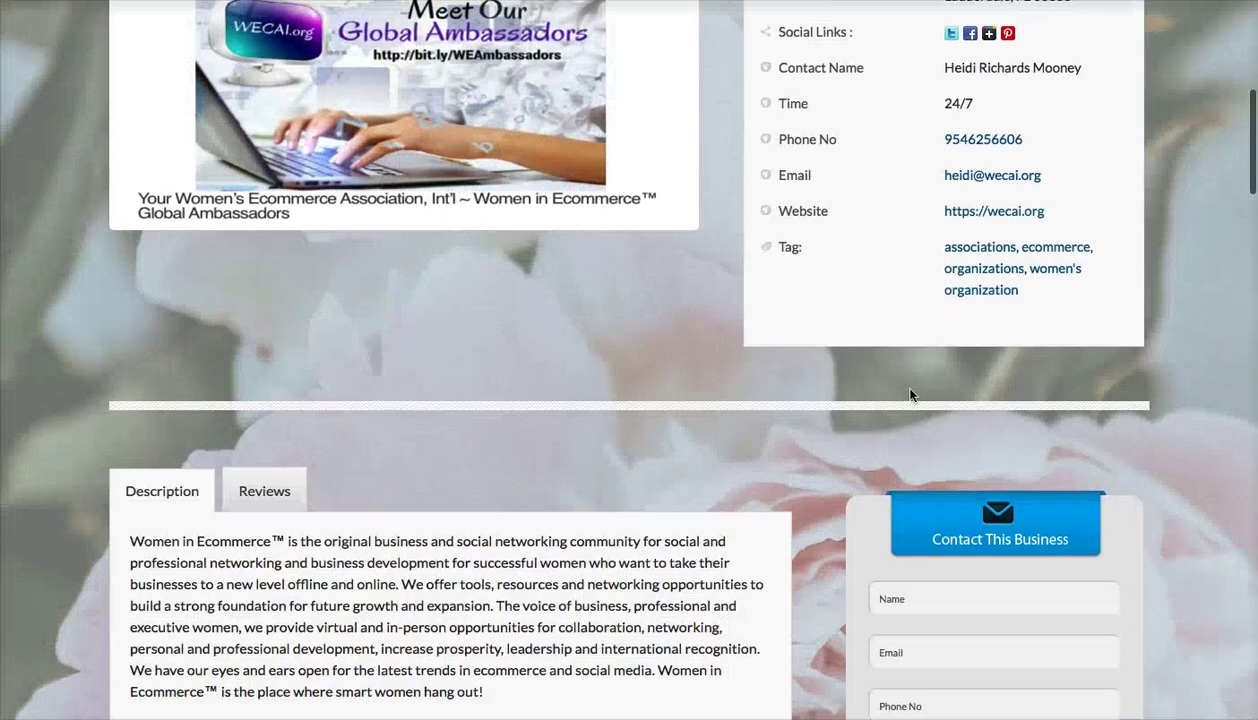
scroll(910, 395, down, 2)
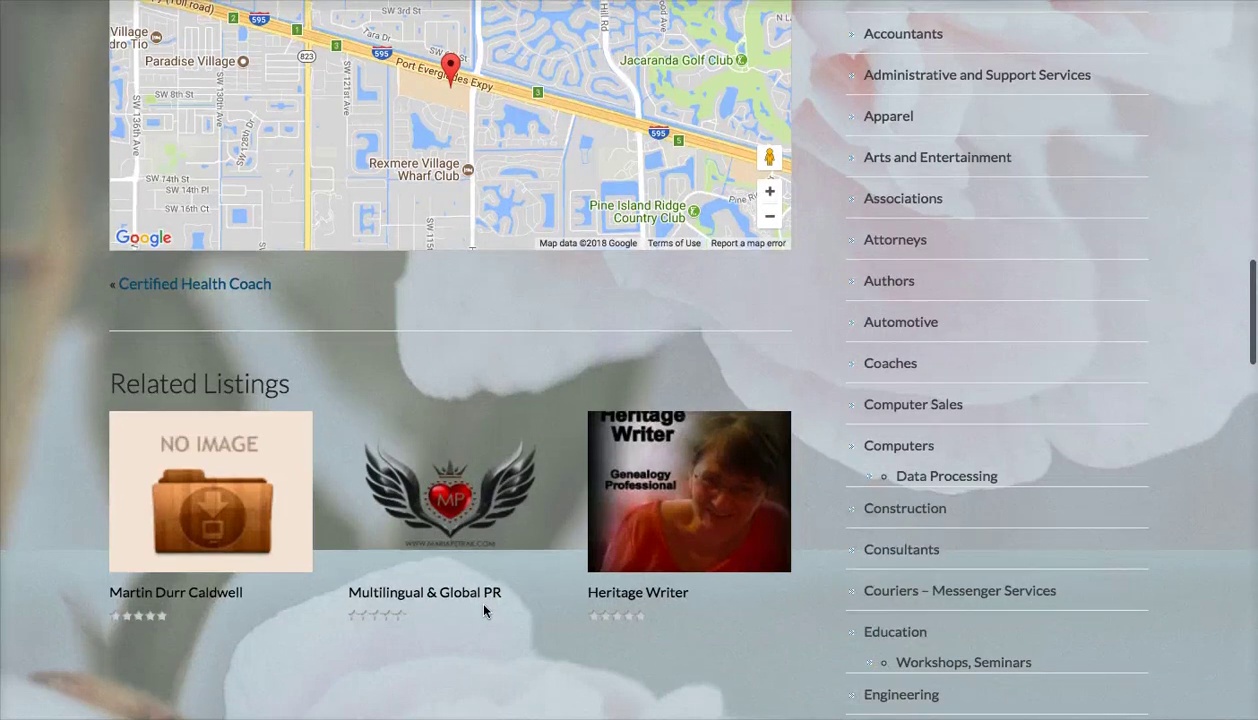
scroll(484, 611, up, 4)
scroll(484, 611, up, 8)
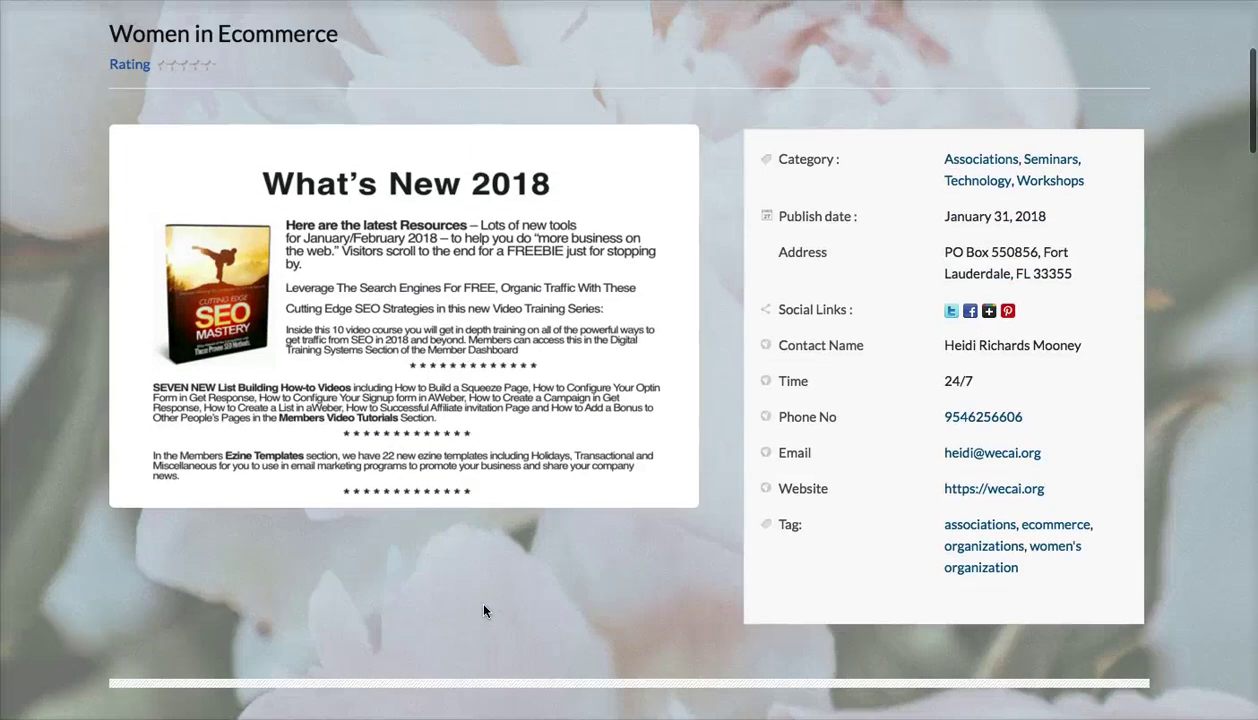
scroll(484, 611, up, 1)
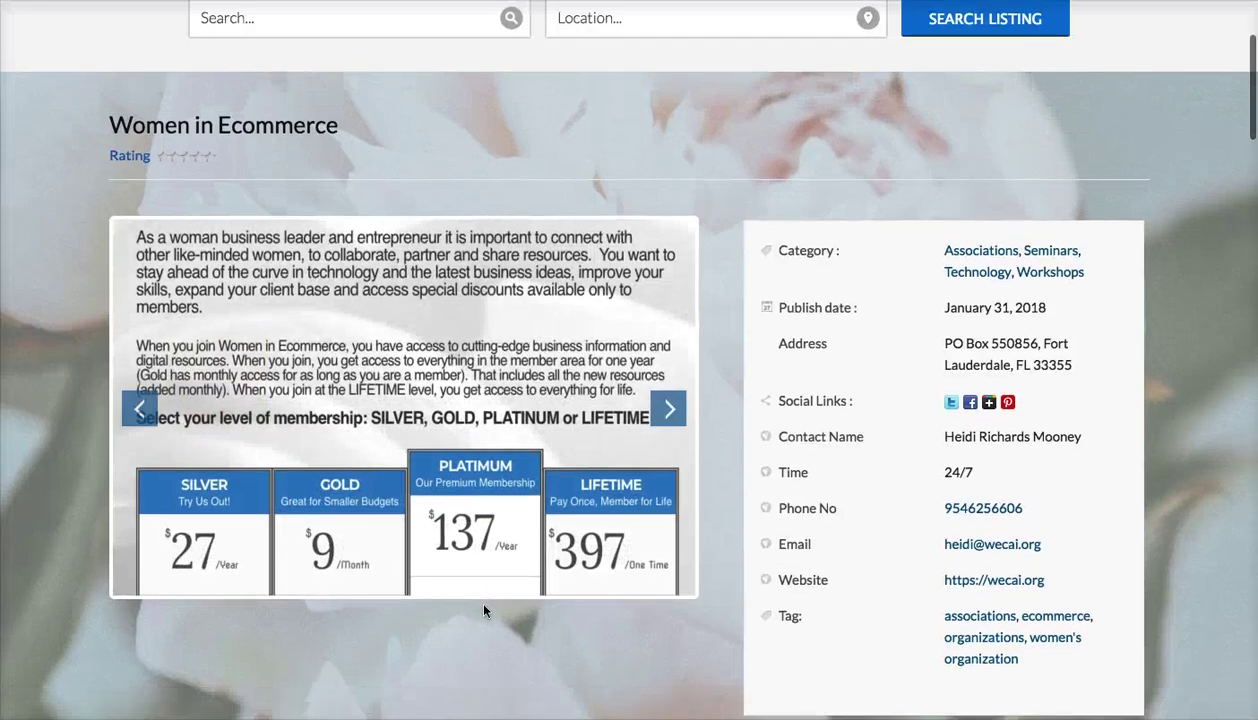
scroll(484, 611, down, 14)
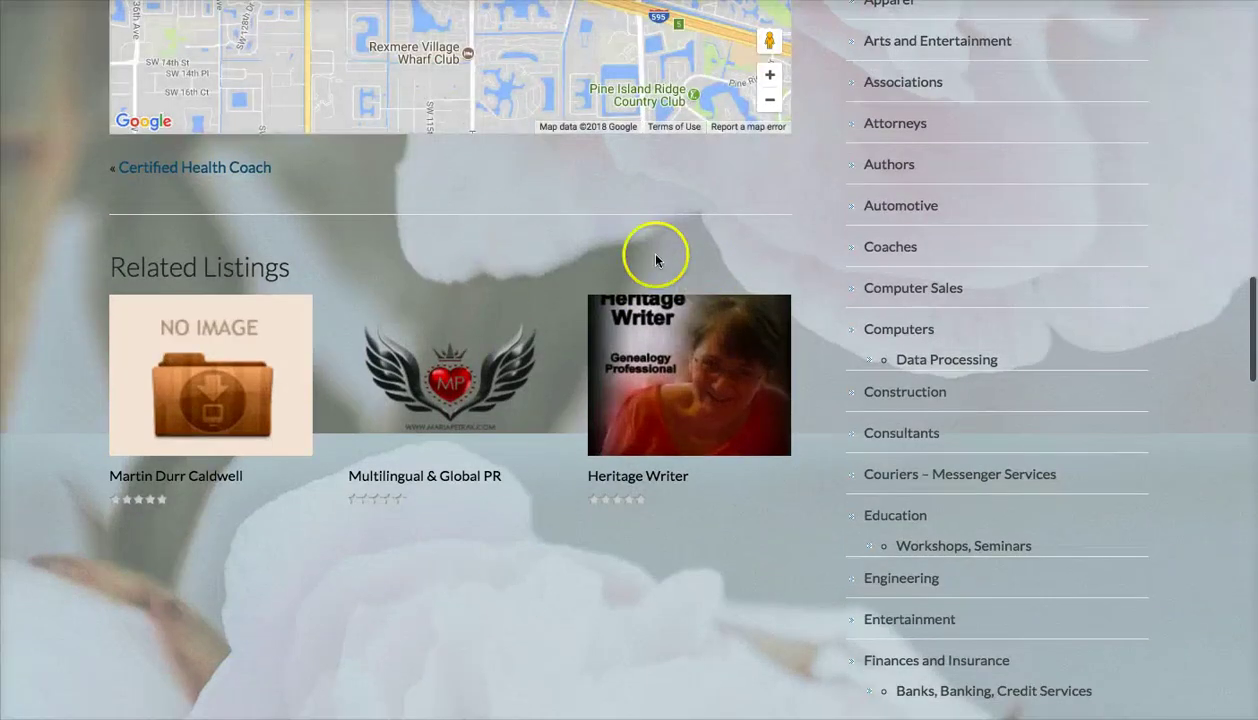
scroll(430, 302, up, 12)
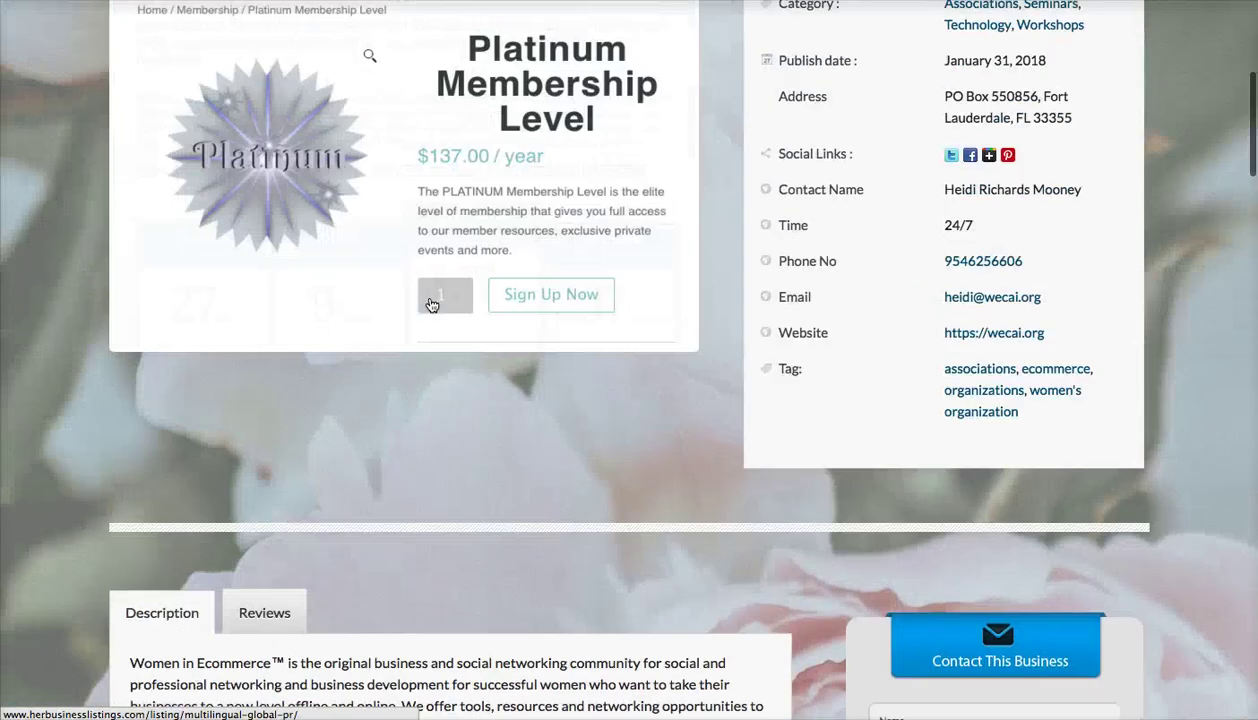
scroll(432, 304, up, 5)
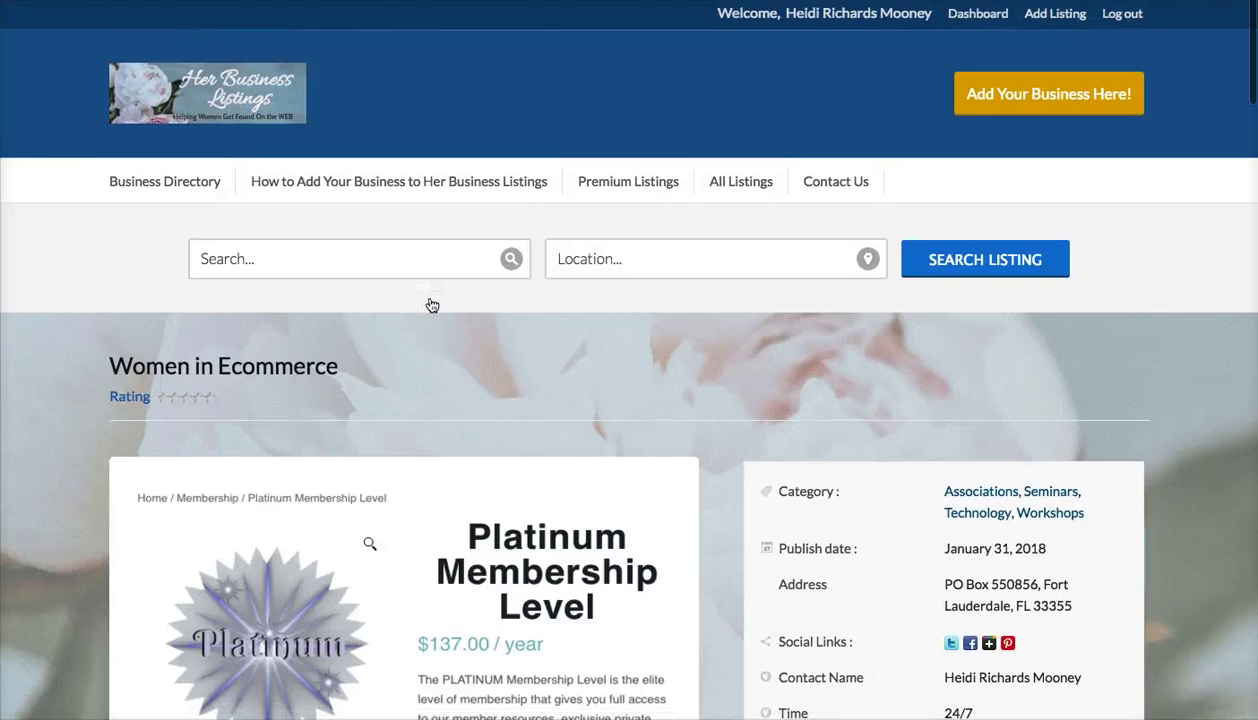
click(164, 194)
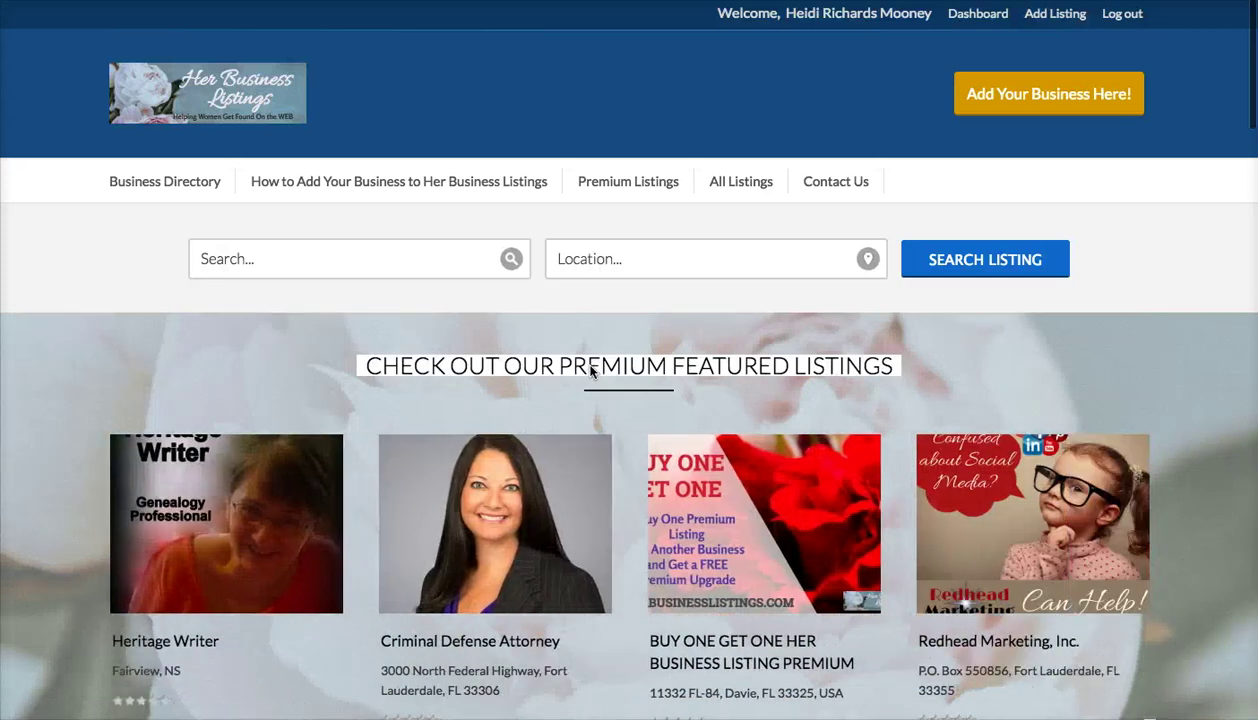
click(716, 599)
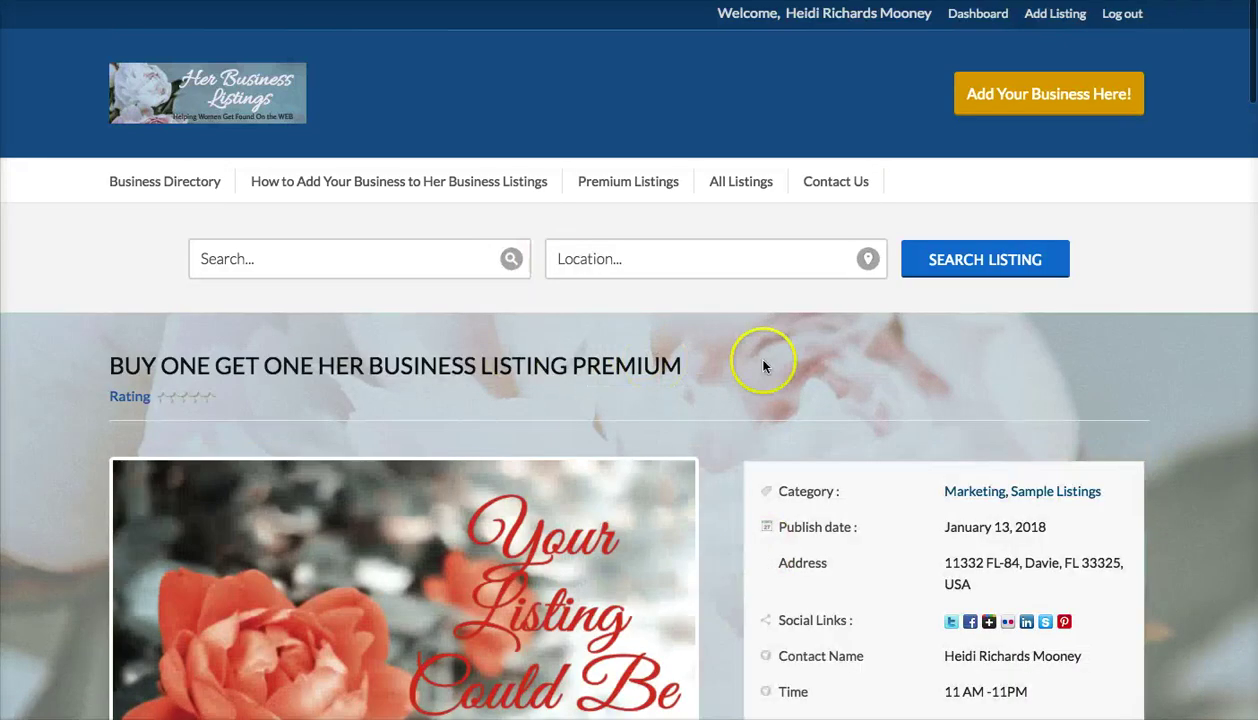
scroll(778, 364, down, 3)
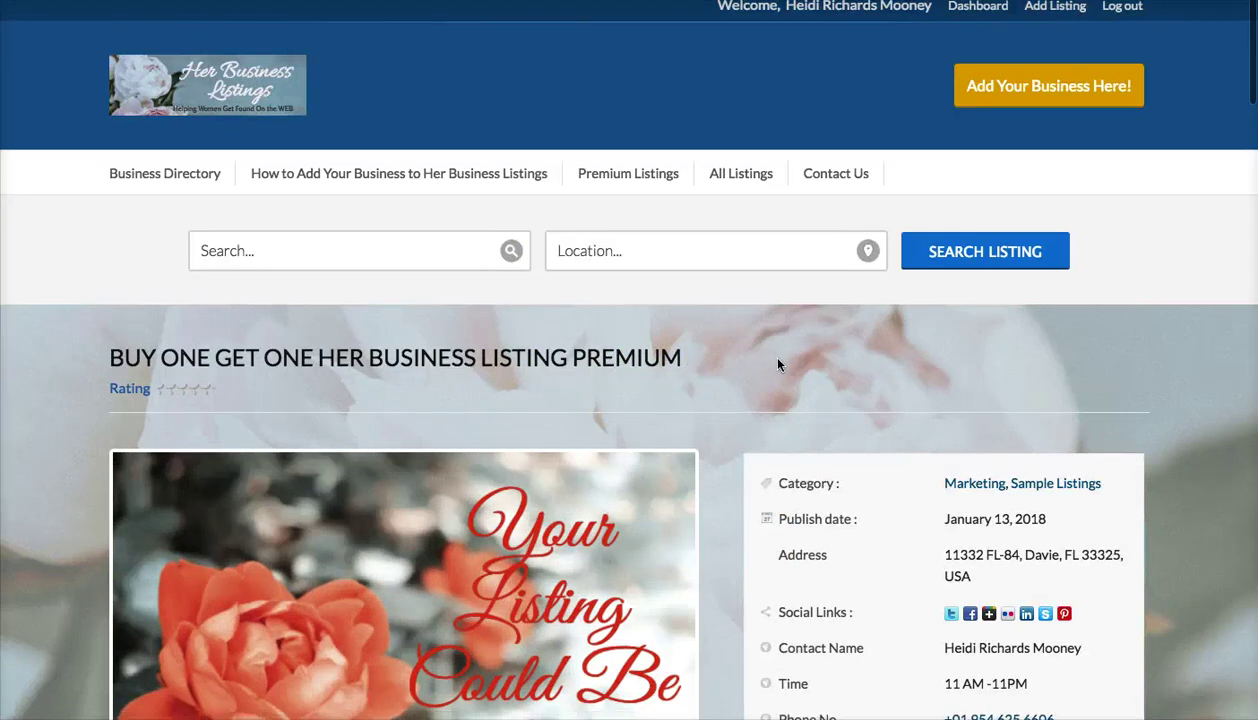
scroll(778, 364, down, 2)
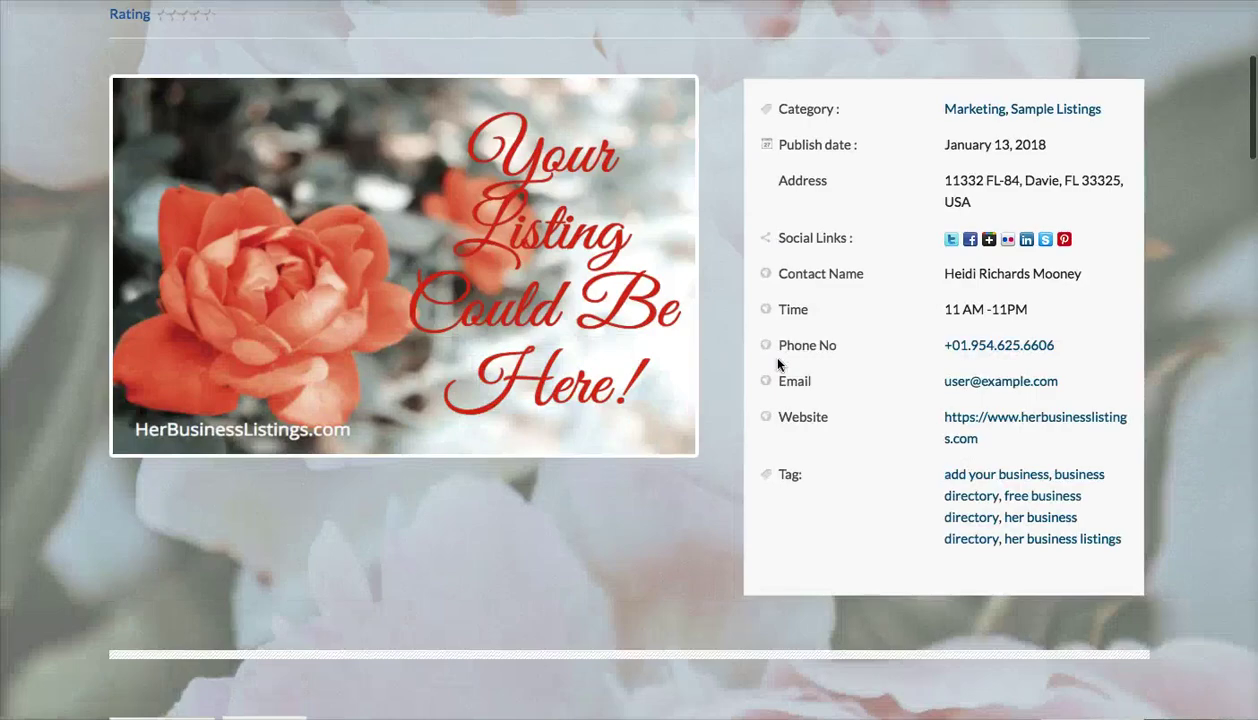
scroll(778, 364, up, 2)
scroll(778, 364, down, 5)
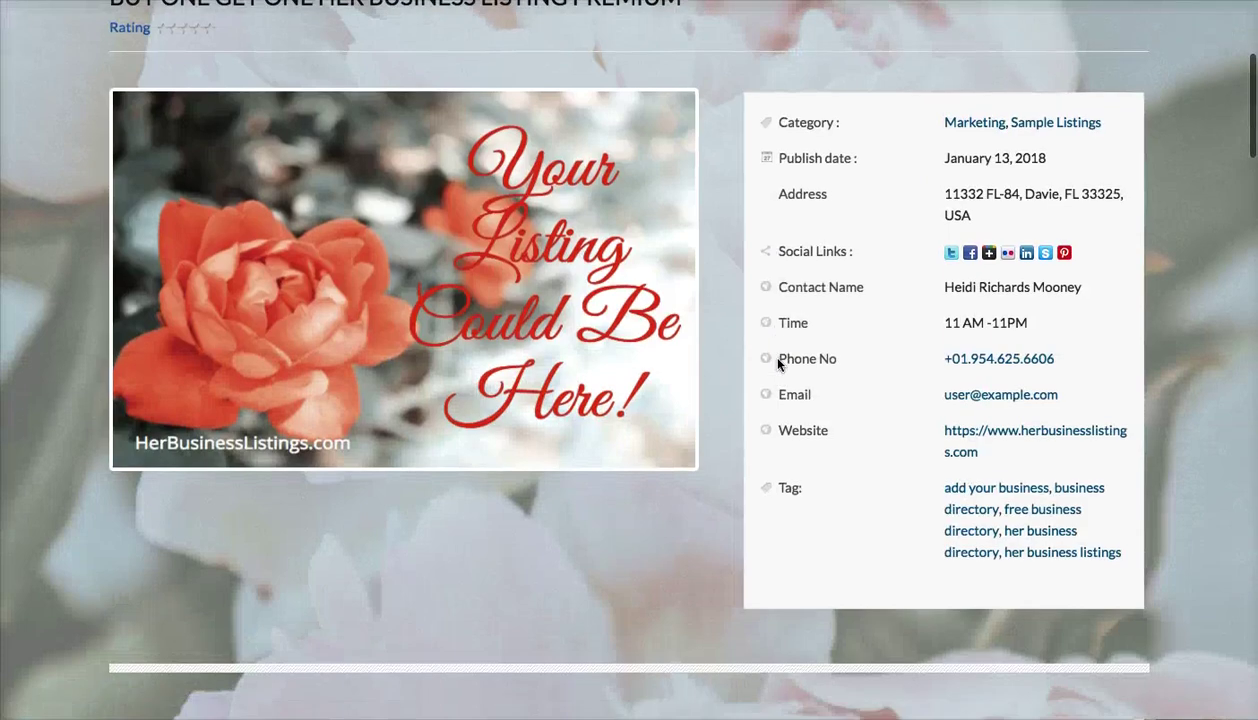
scroll(778, 364, down, 7)
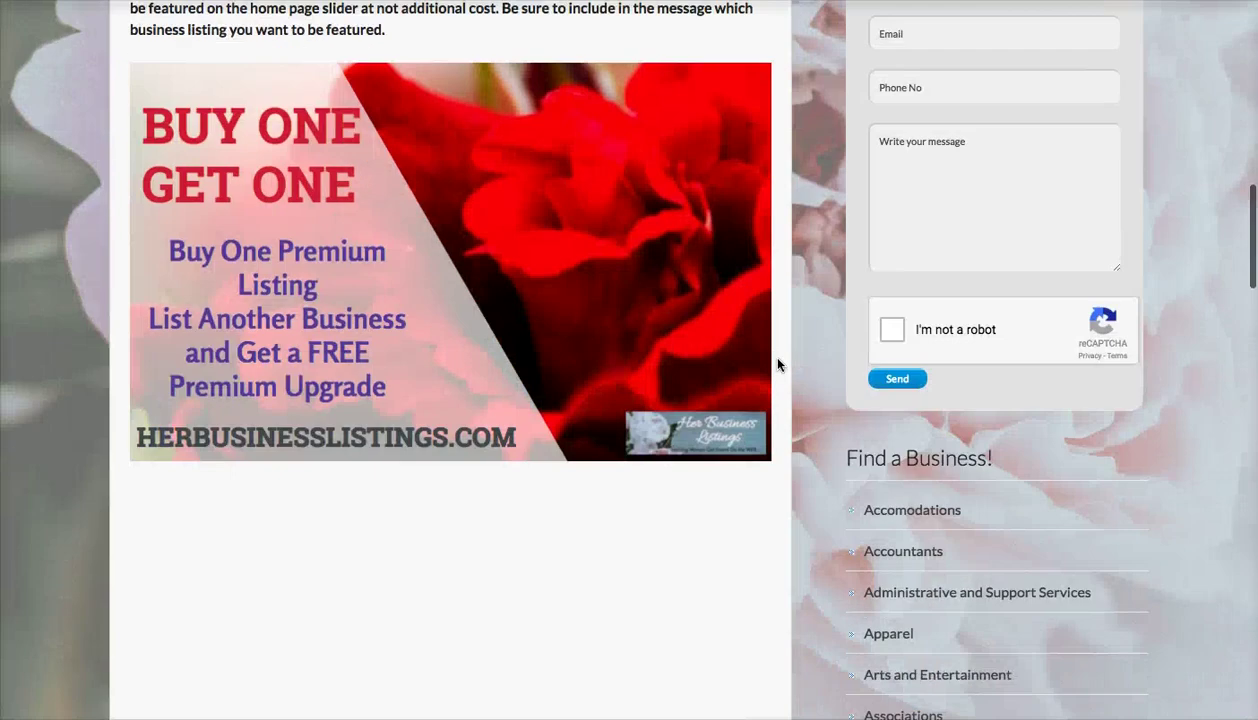
scroll(778, 364, up, 1)
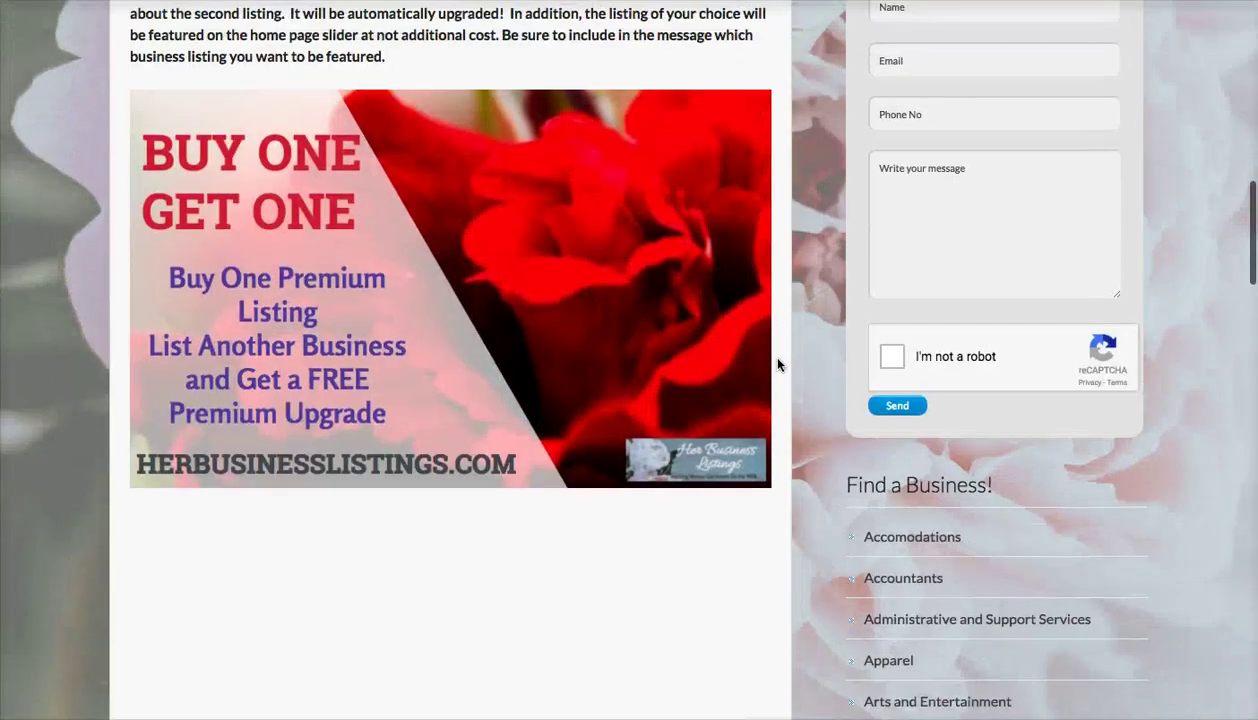
scroll(778, 364, up, 1)
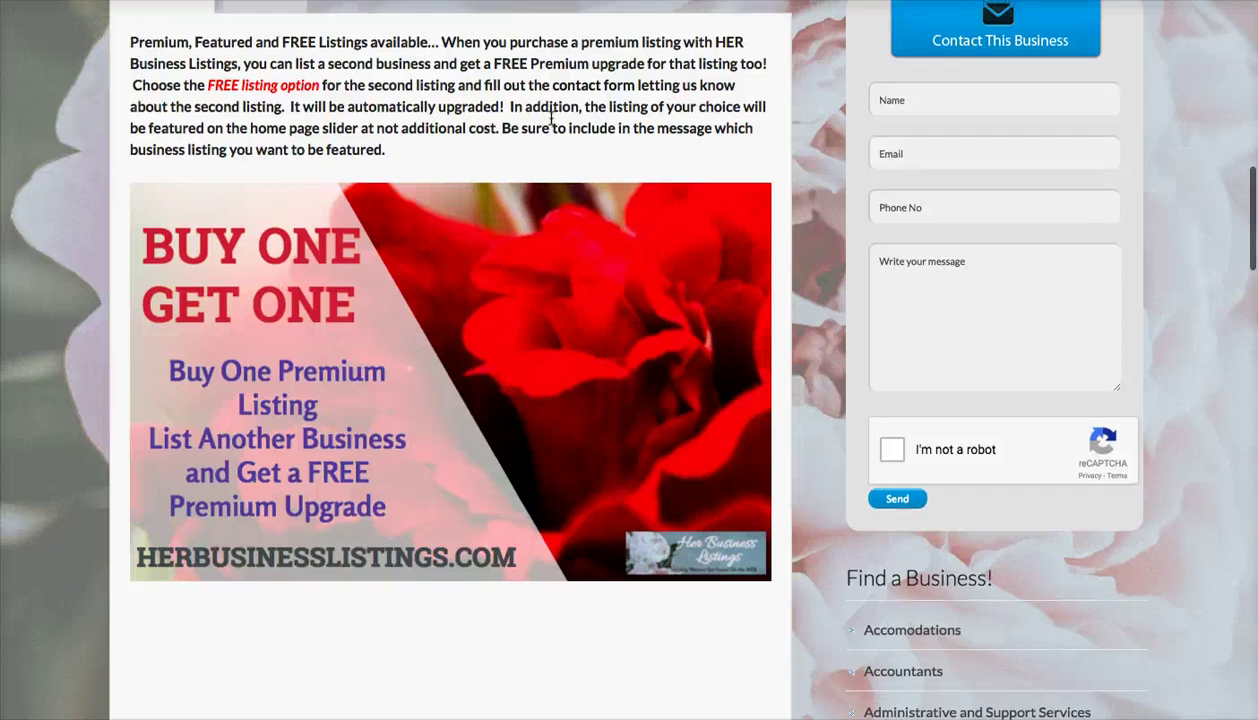
scroll(550, 118, up, 3)
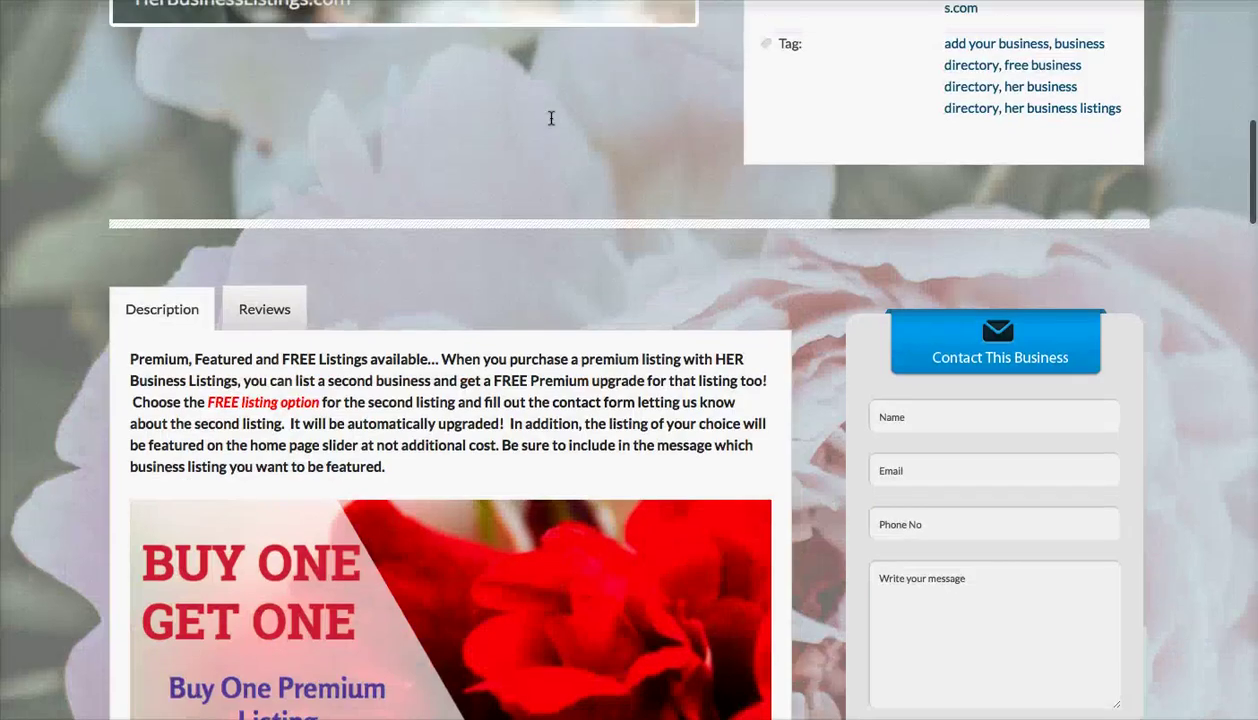
scroll(550, 118, up, 8)
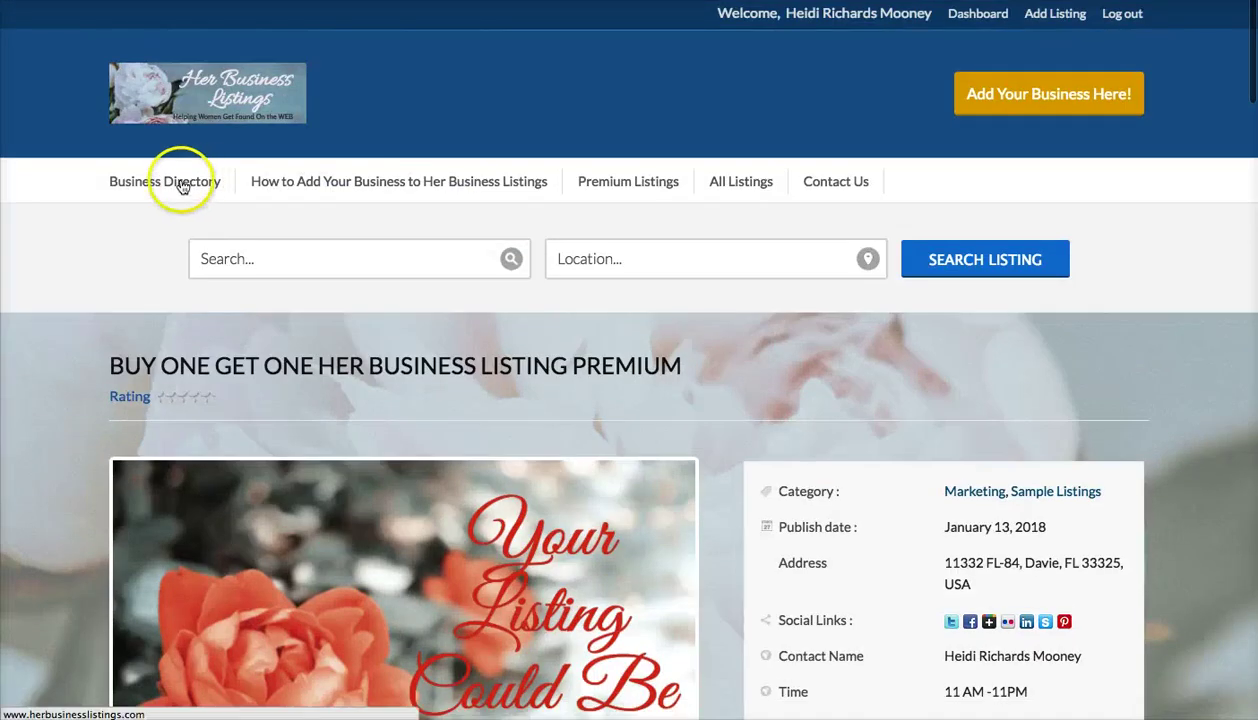
Step: Load the Business Directory home page with its Premium Featured Listings section
click(183, 185)
click(407, 256)
click(586, 257)
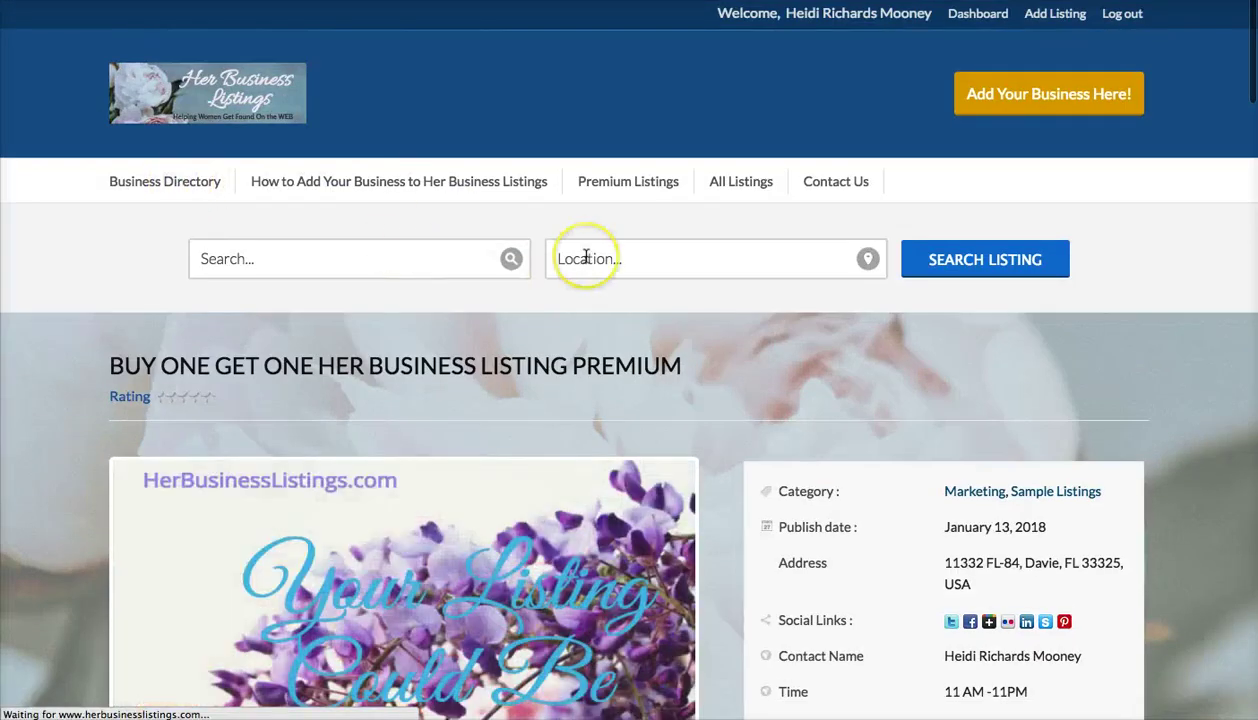
click(259, 120)
click(629, 145)
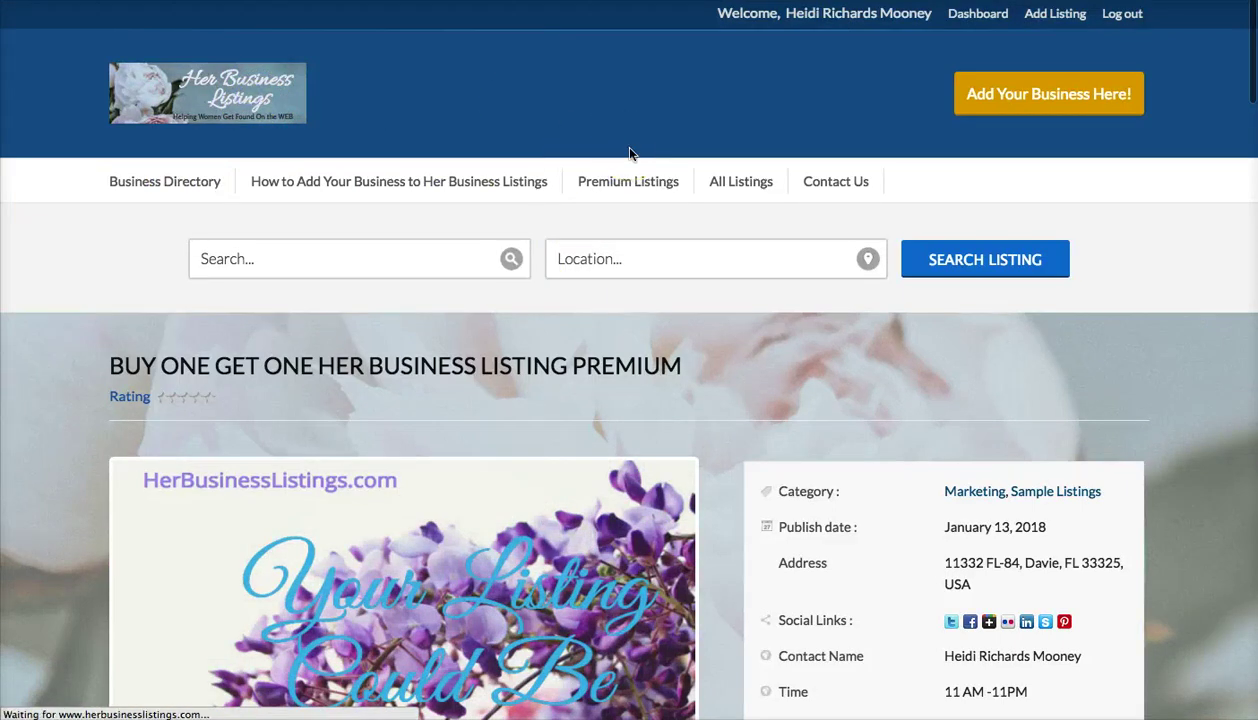
scroll(629, 152, down, 5)
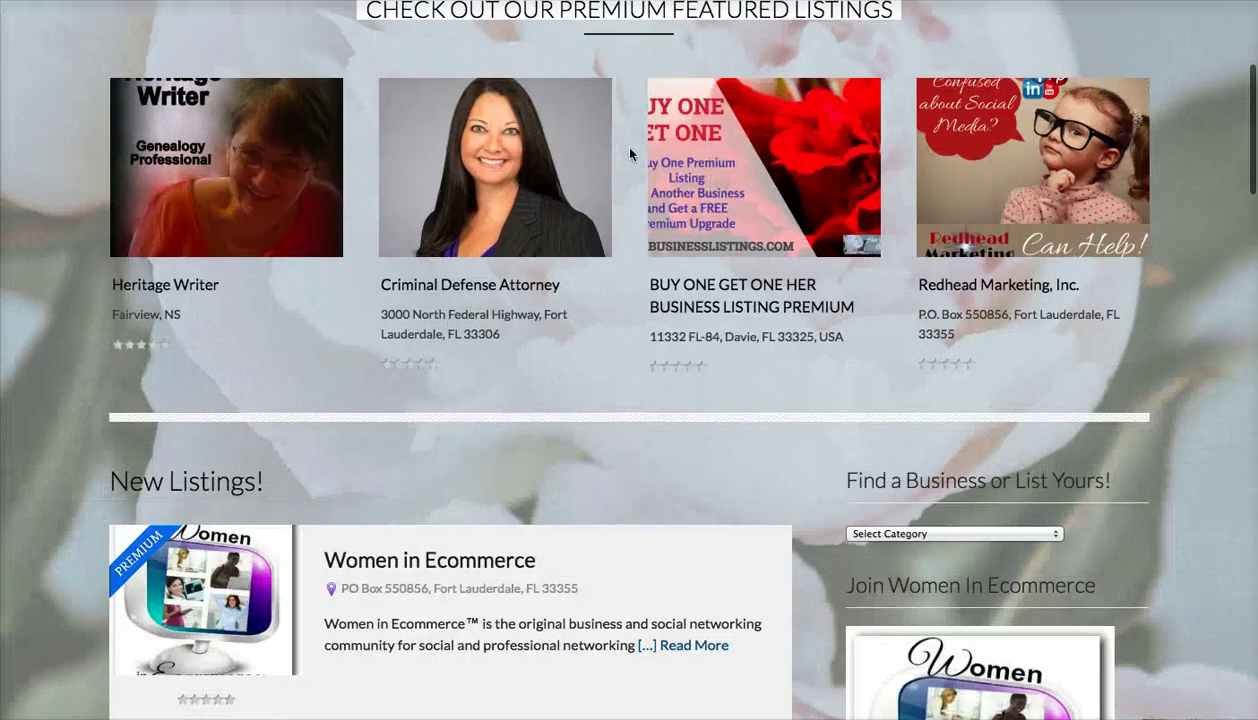
scroll(629, 152, up, 4)
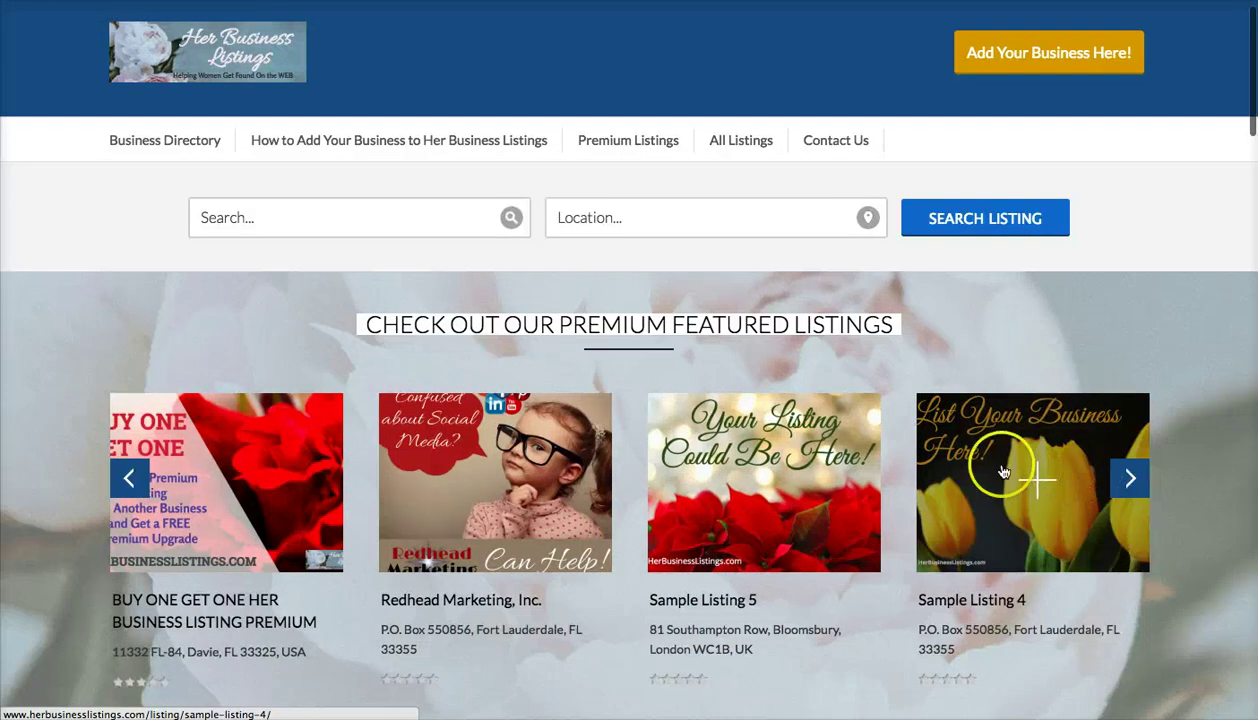
click(605, 448)
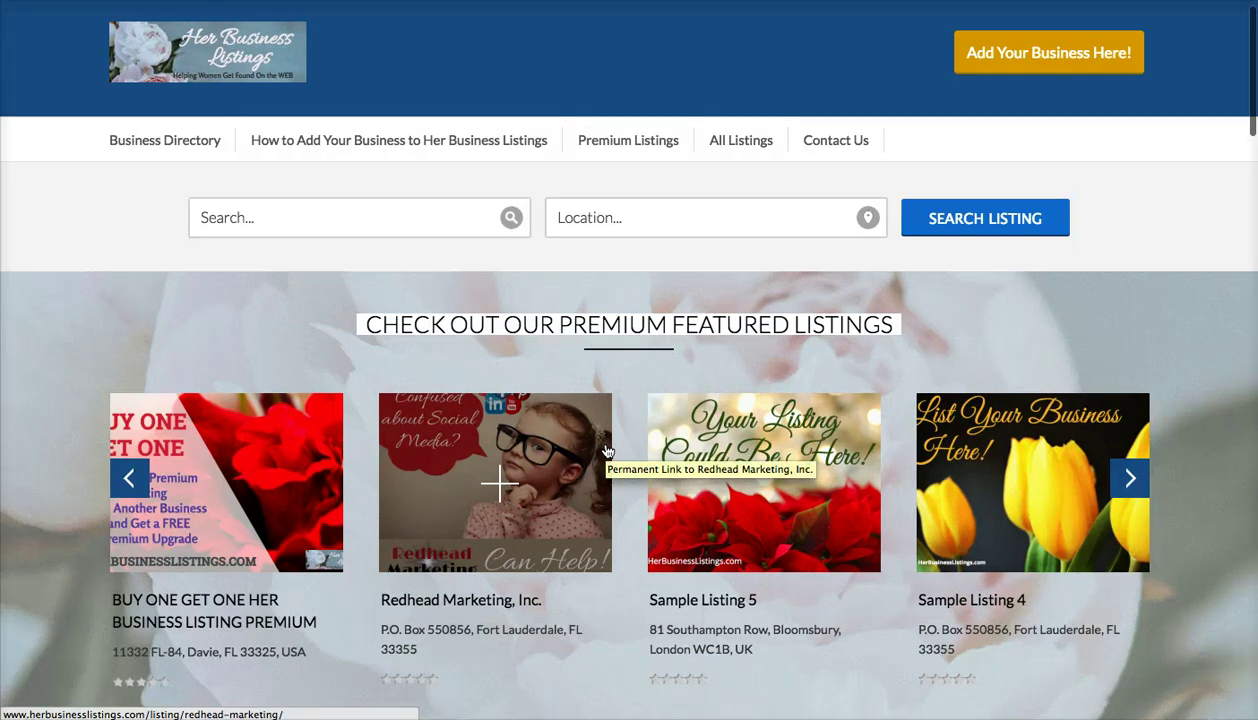
Step: Check that Women in Ecommerce appears first under New Listings as a Premium listing
scroll(607, 451, down, 5)
scroll(607, 451, down, 2)
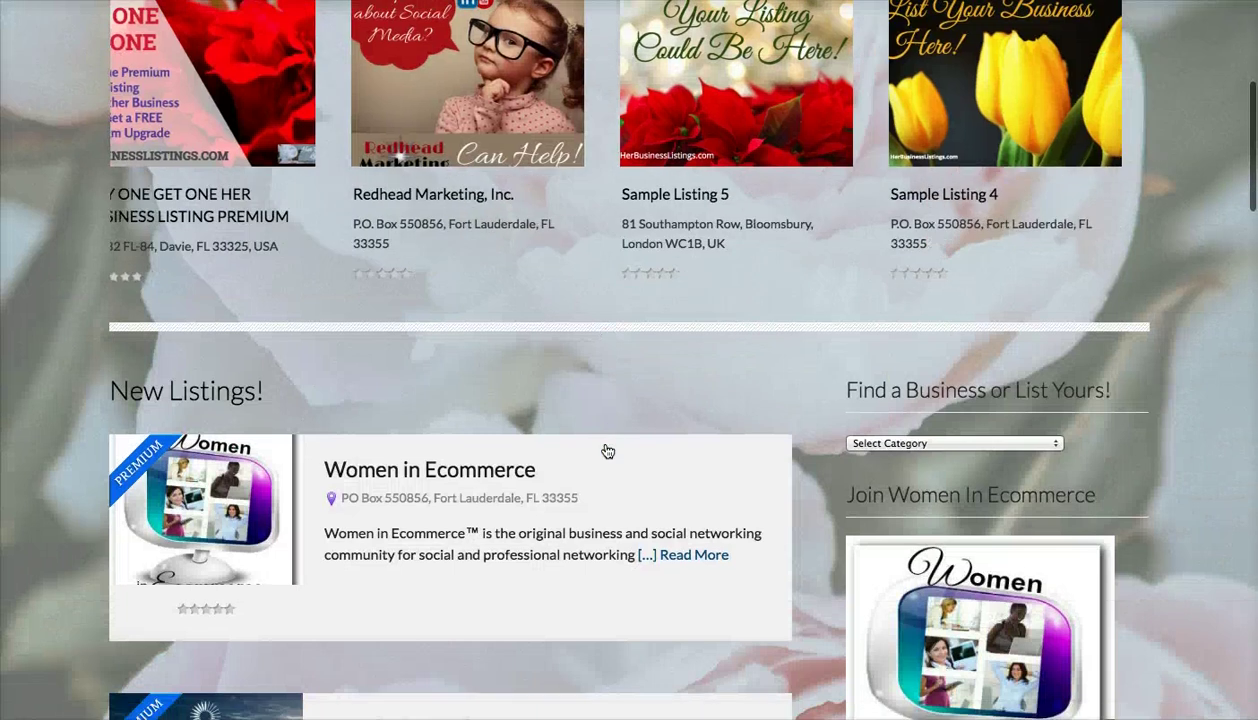
scroll(607, 451, down, 3)
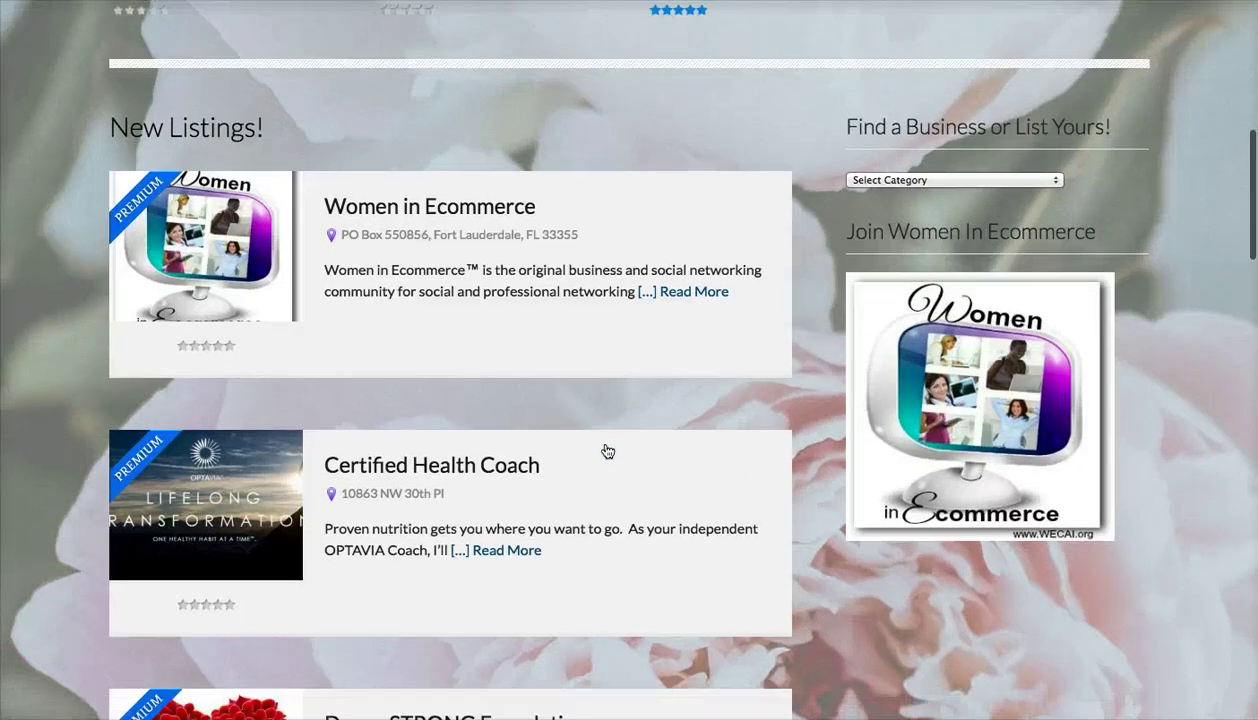
scroll(607, 451, down, 2)
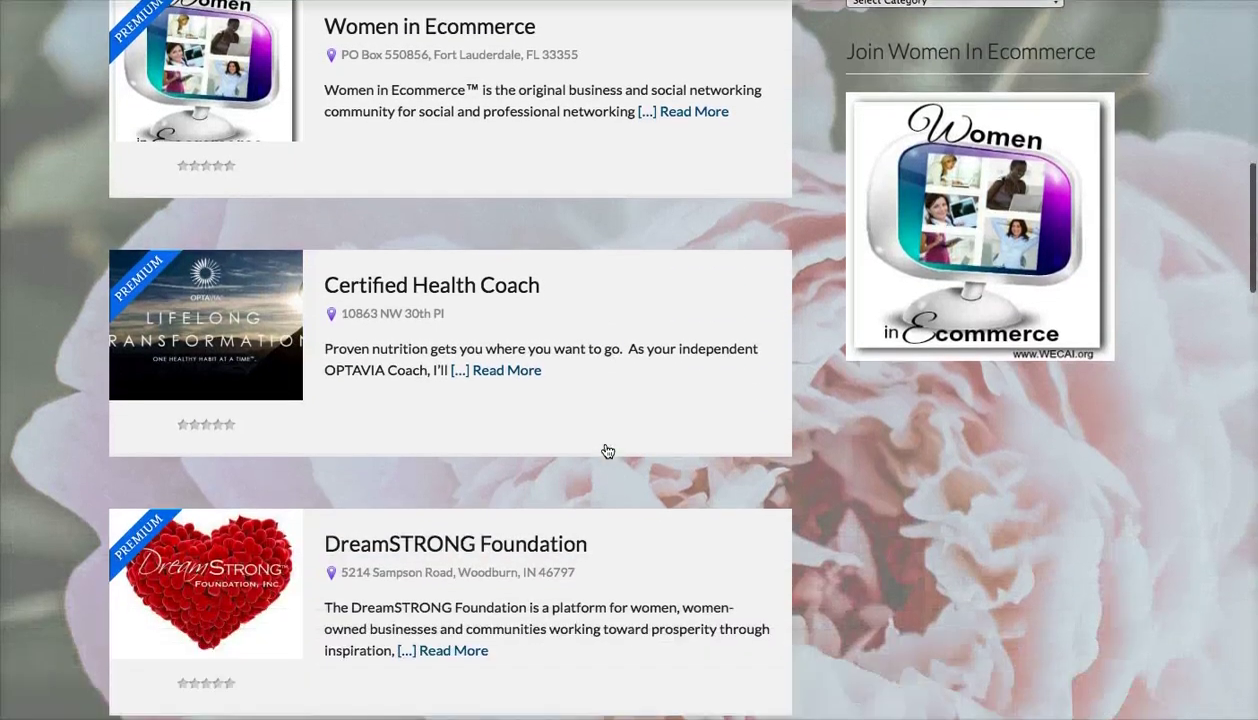
scroll(607, 451, down, 3)
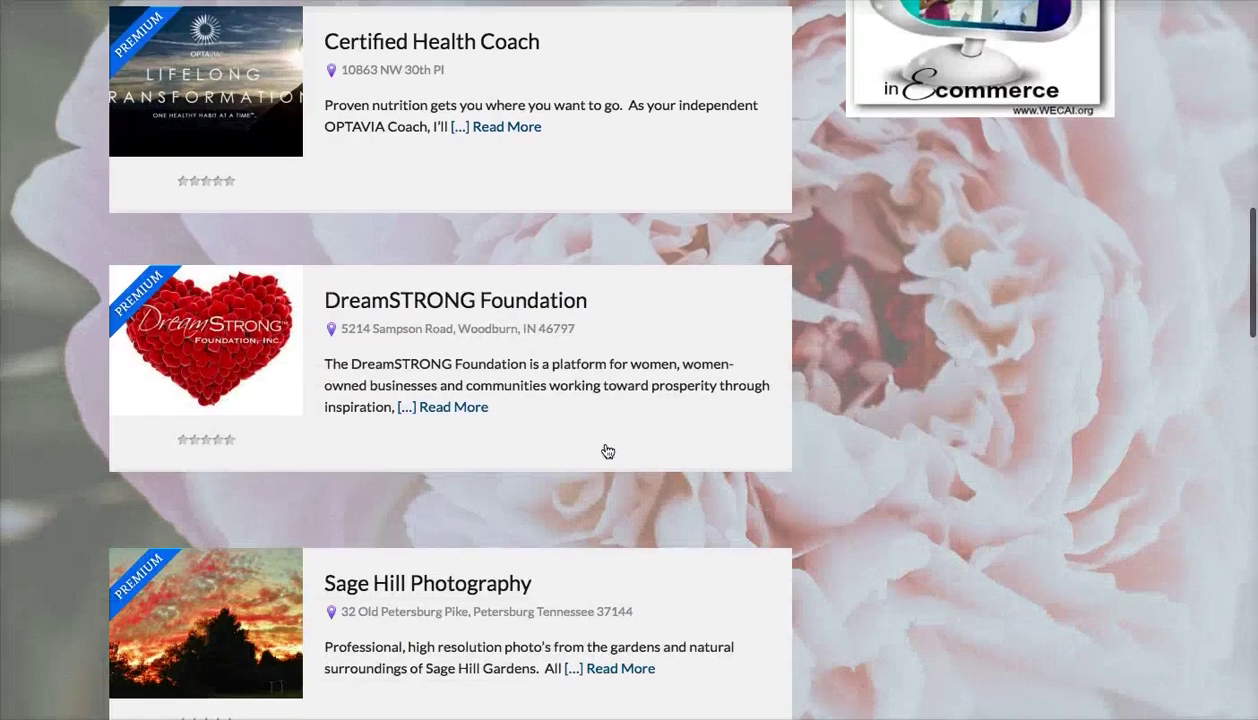
scroll(607, 451, up, 4)
scroll(607, 451, up, 2)
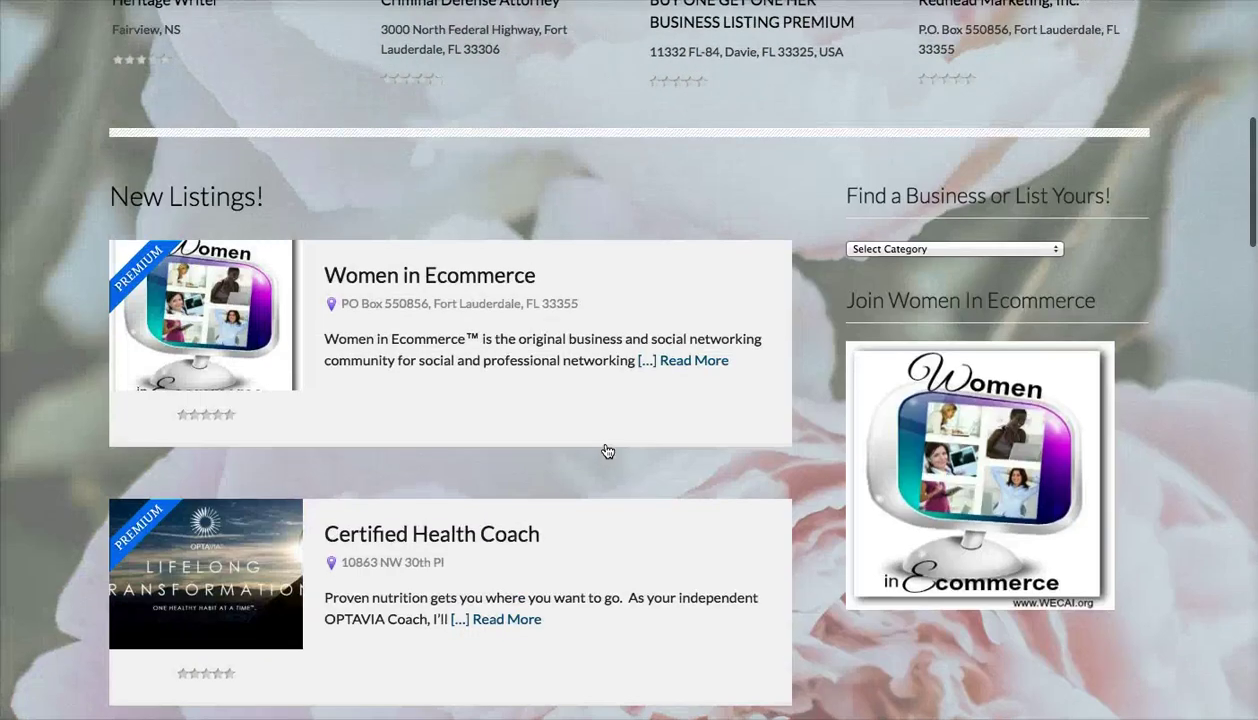
scroll(607, 451, up, 1)
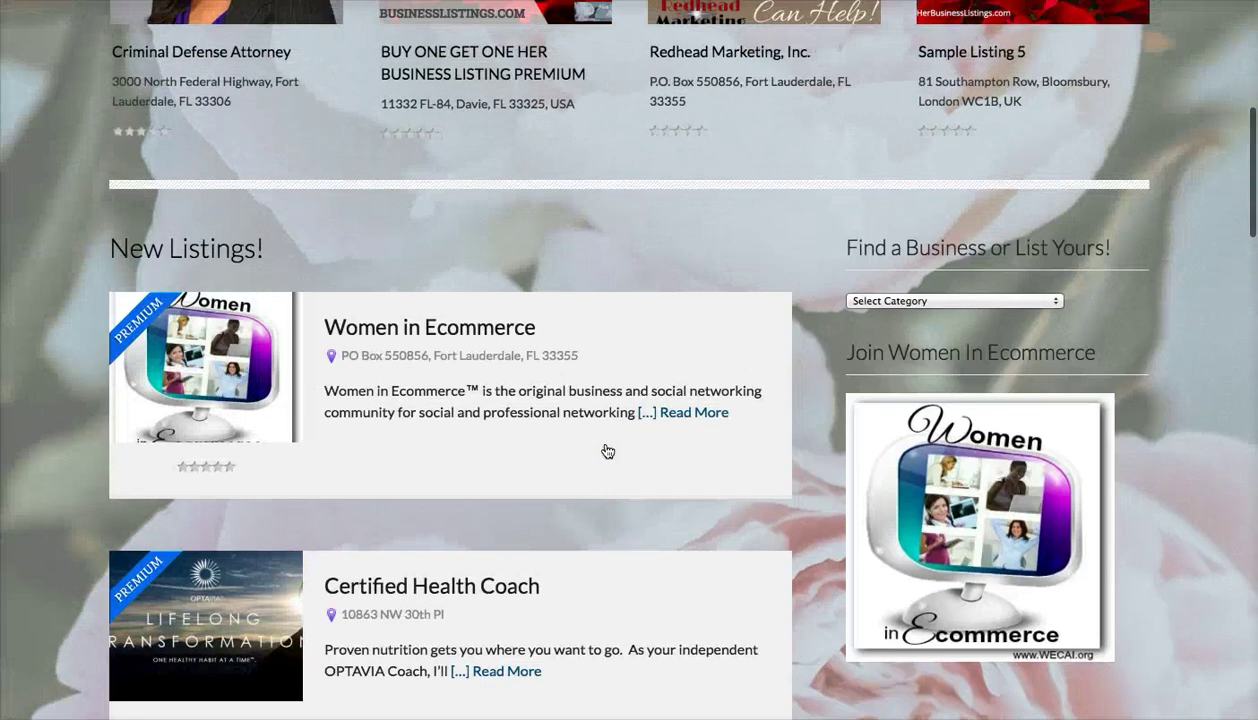
scroll(607, 451, up, 2)
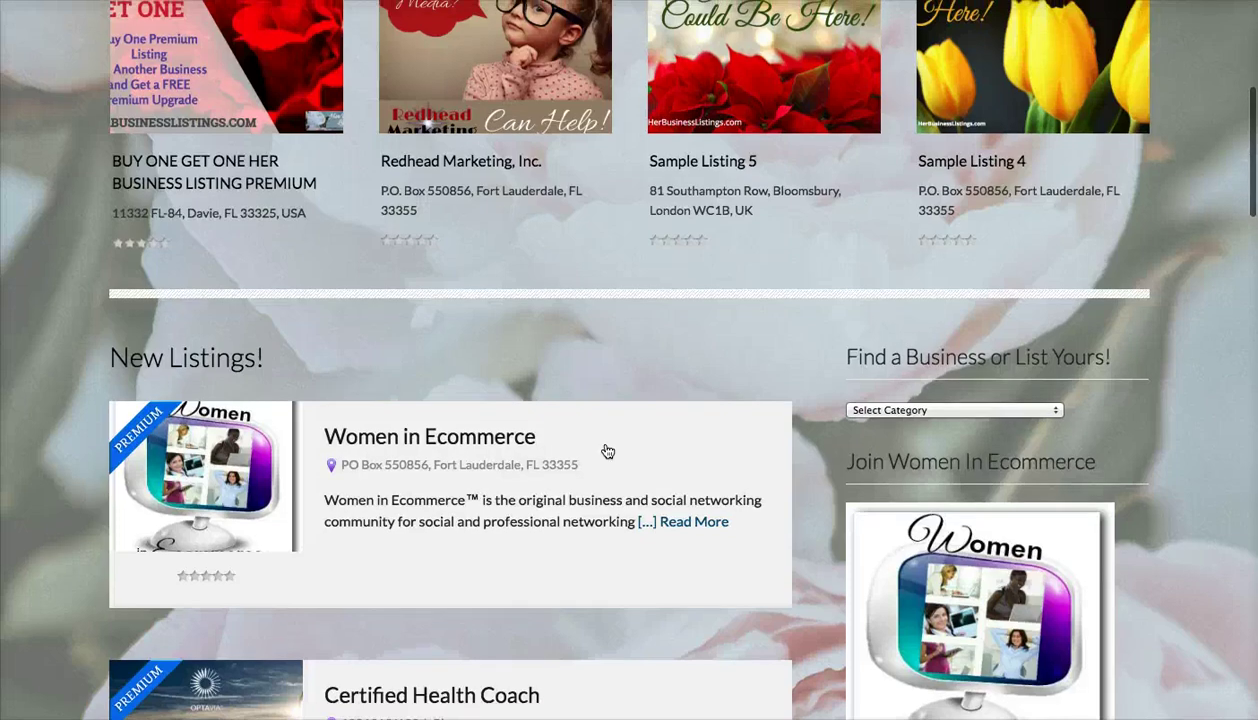
scroll(607, 451, up, 5)
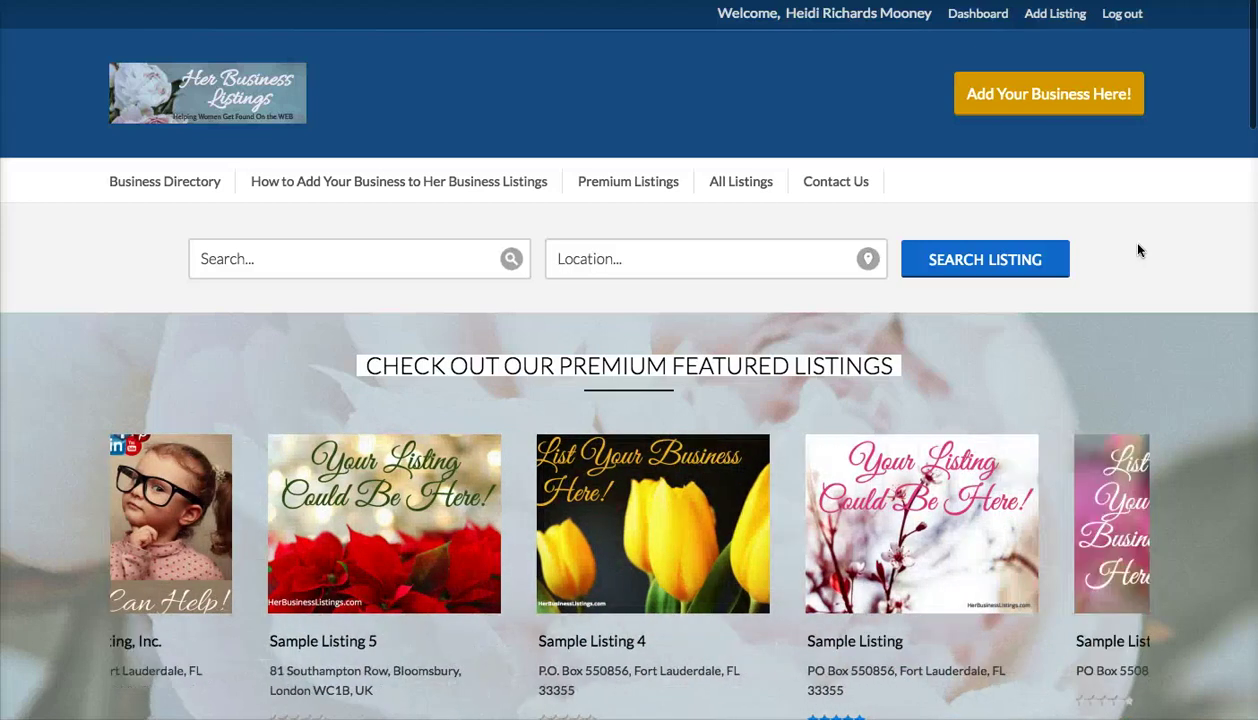
scroll(655, 355, down, 6)
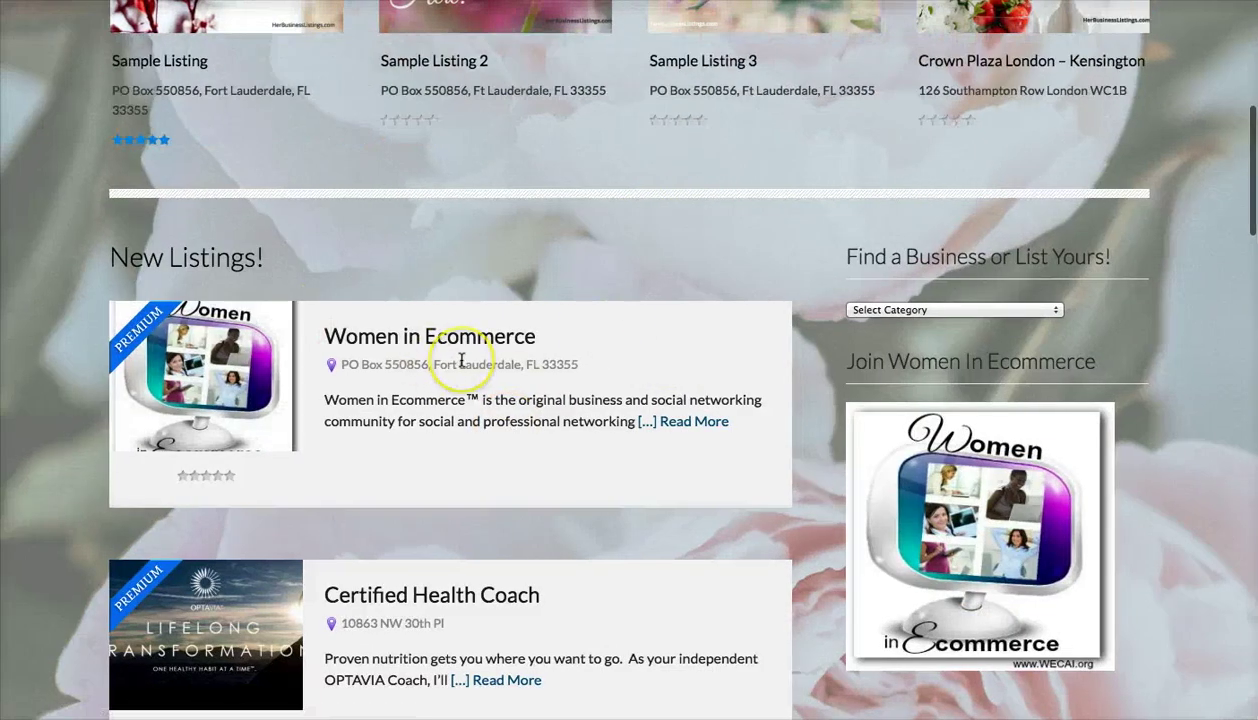
scroll(461, 362, up, 6)
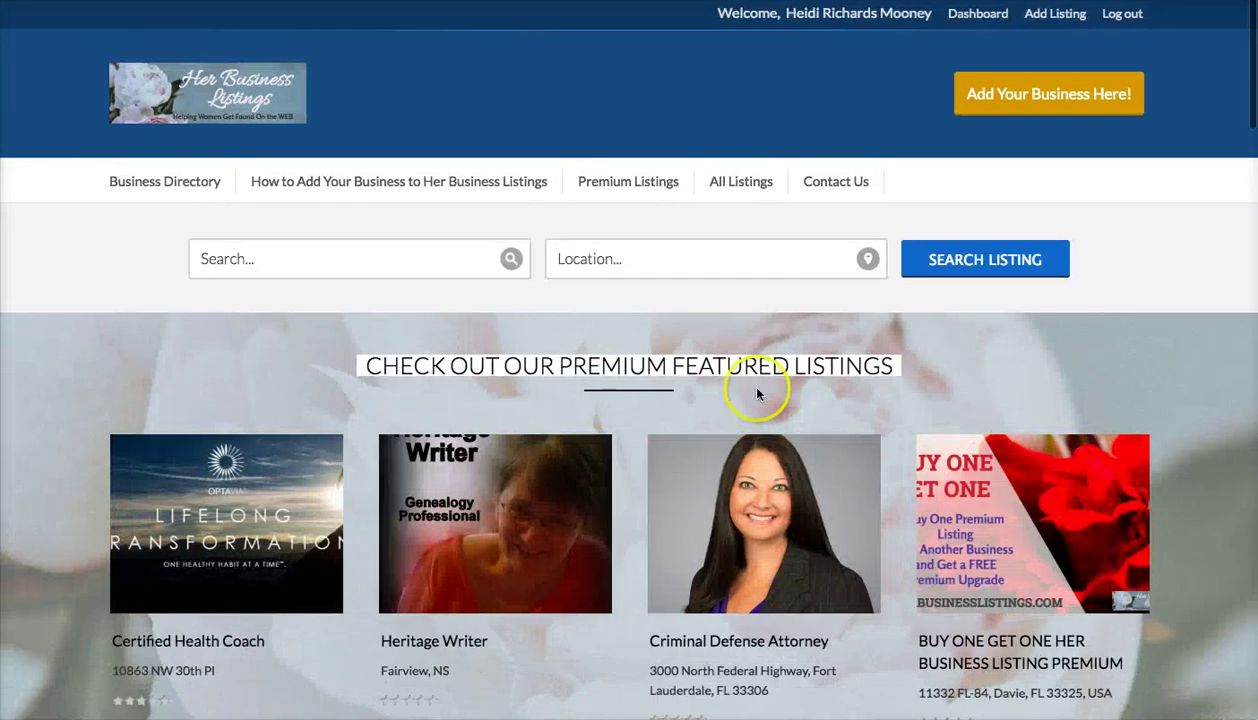
scroll(756, 447, down, 5)
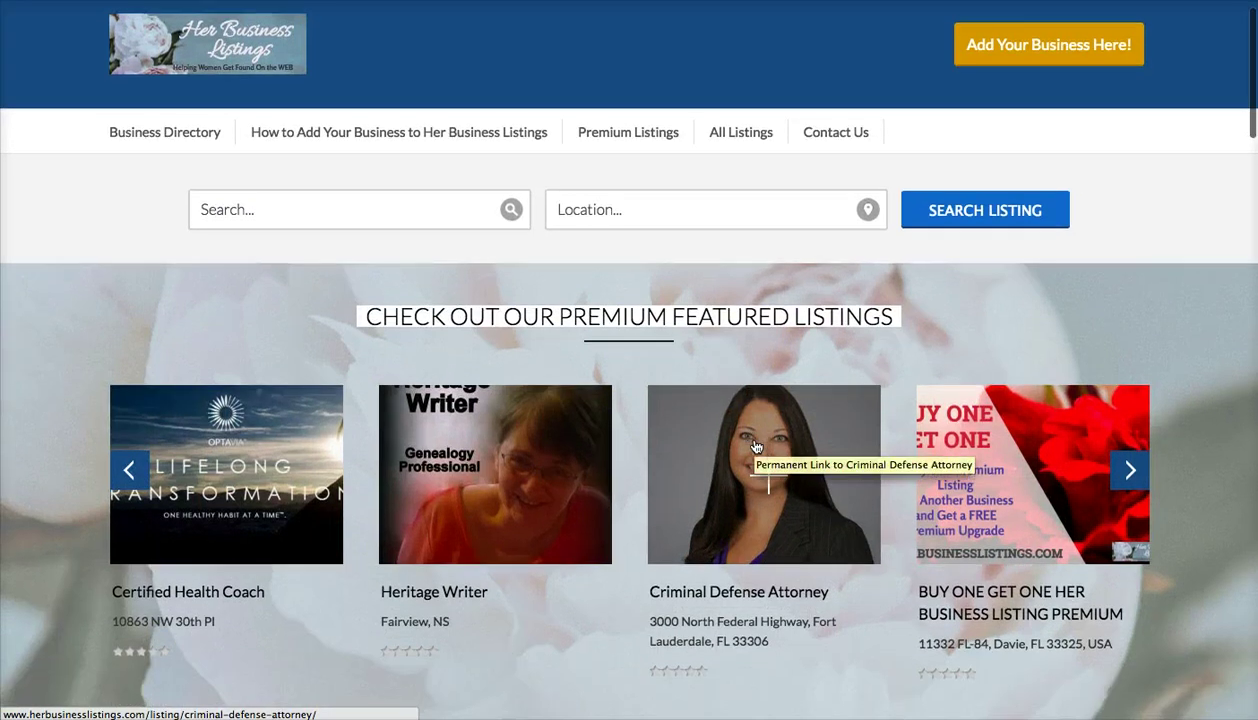
scroll(756, 447, down, 6)
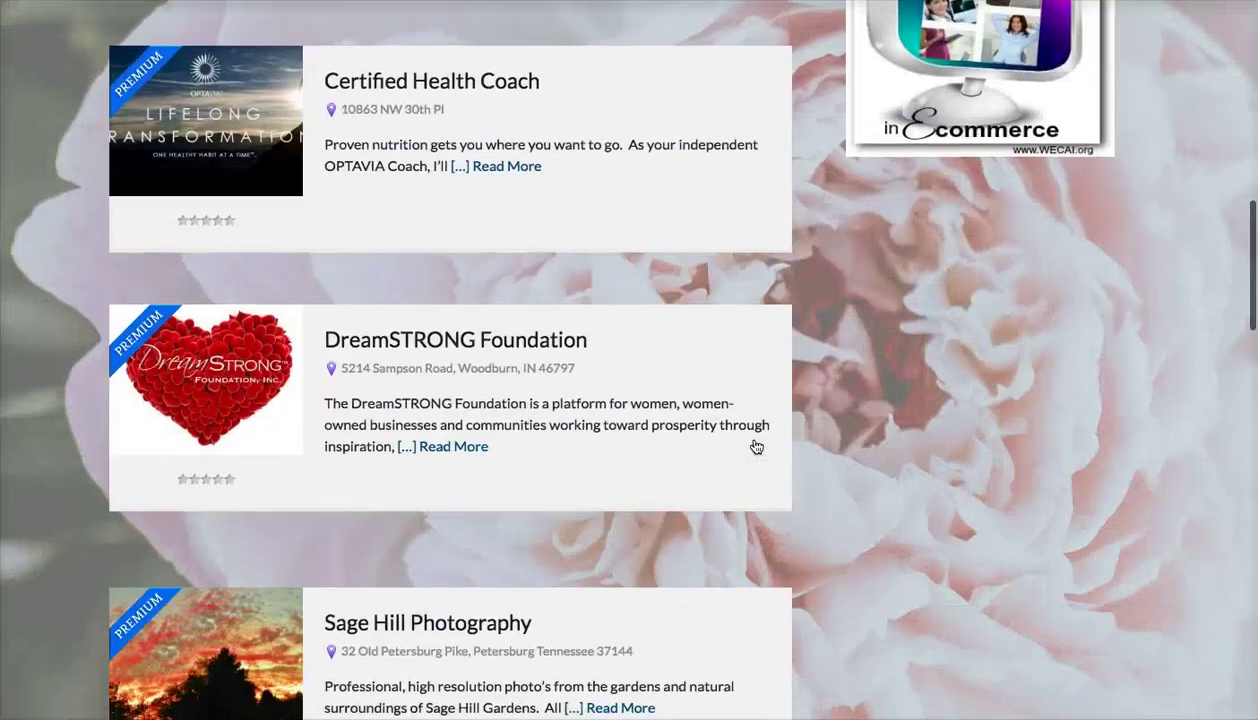
scroll(756, 447, up, 13)
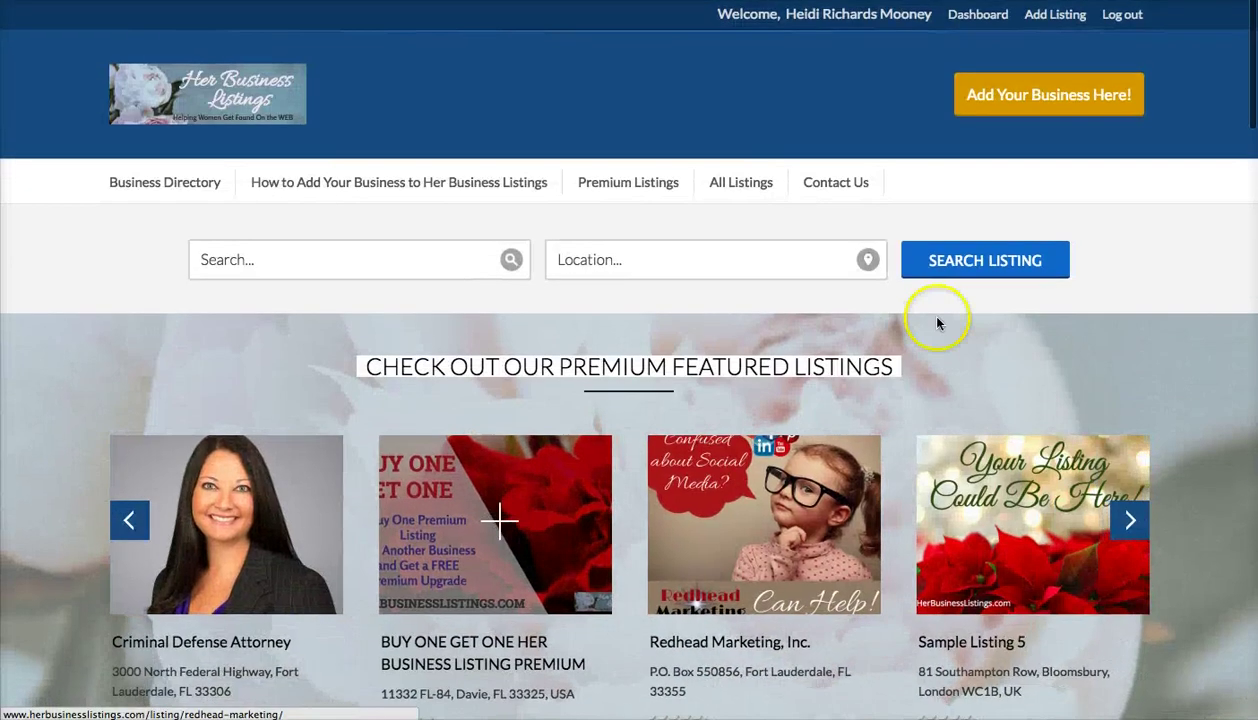